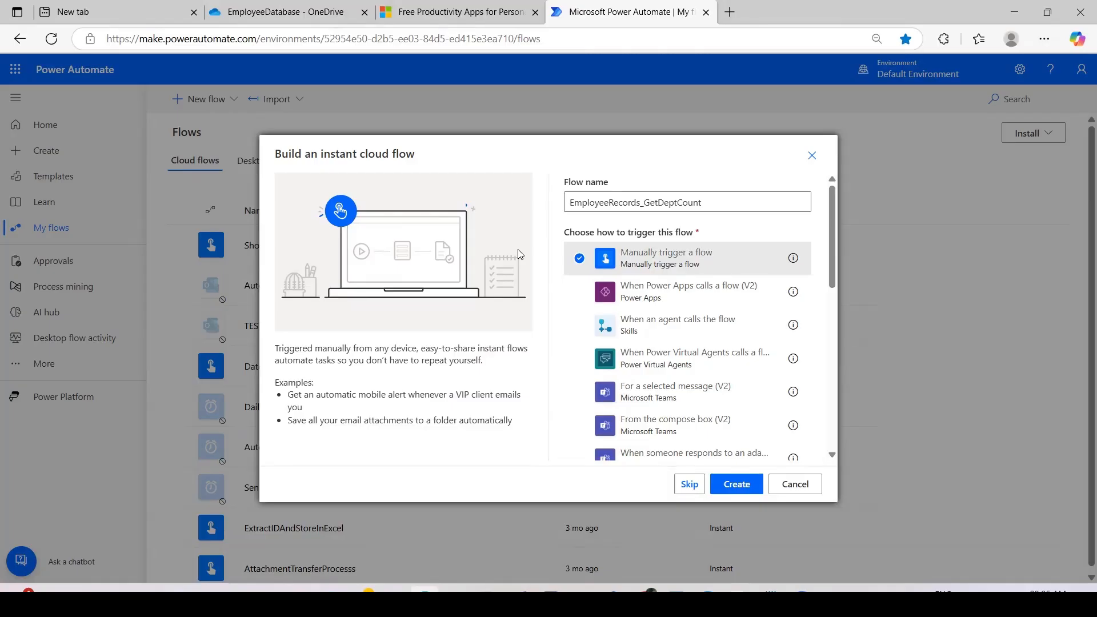
# Switch to the EmployeeData_10050 workbook in Excel and examine its employee table columns, from EmployeeID through Department, JoiningDate and Salary
pyautogui.click(394, 600)
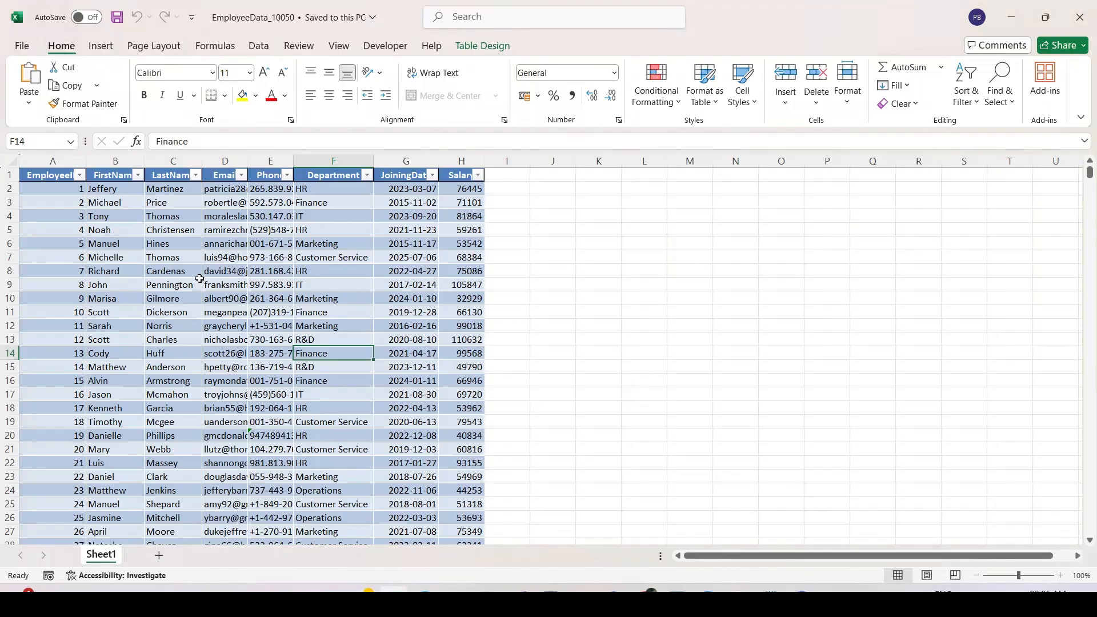
pyautogui.click(328, 161)
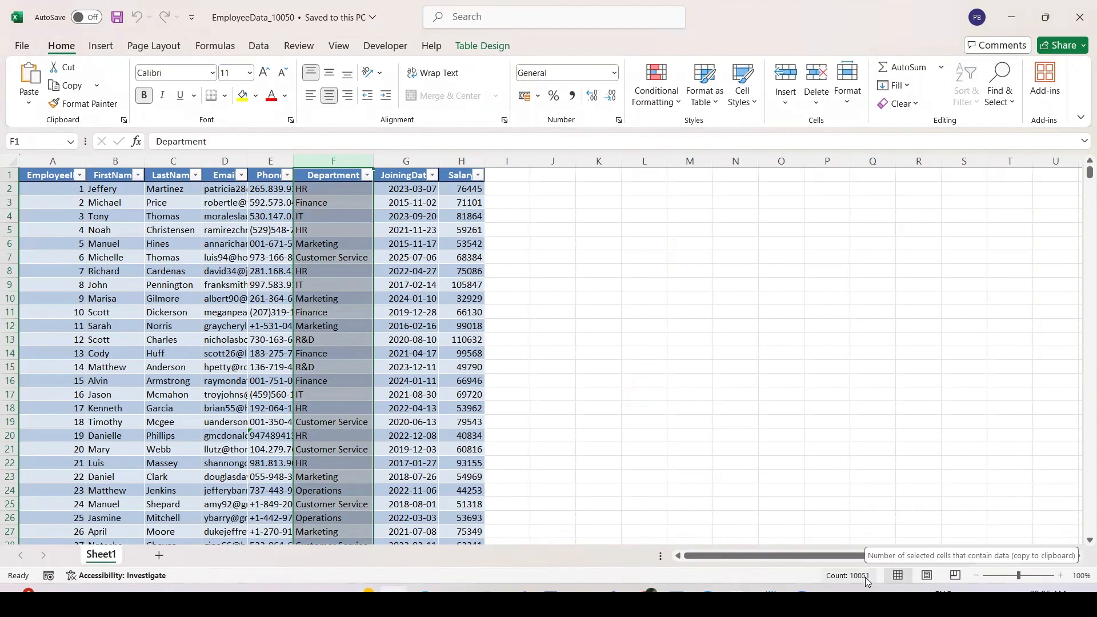
pyautogui.click(168, 267)
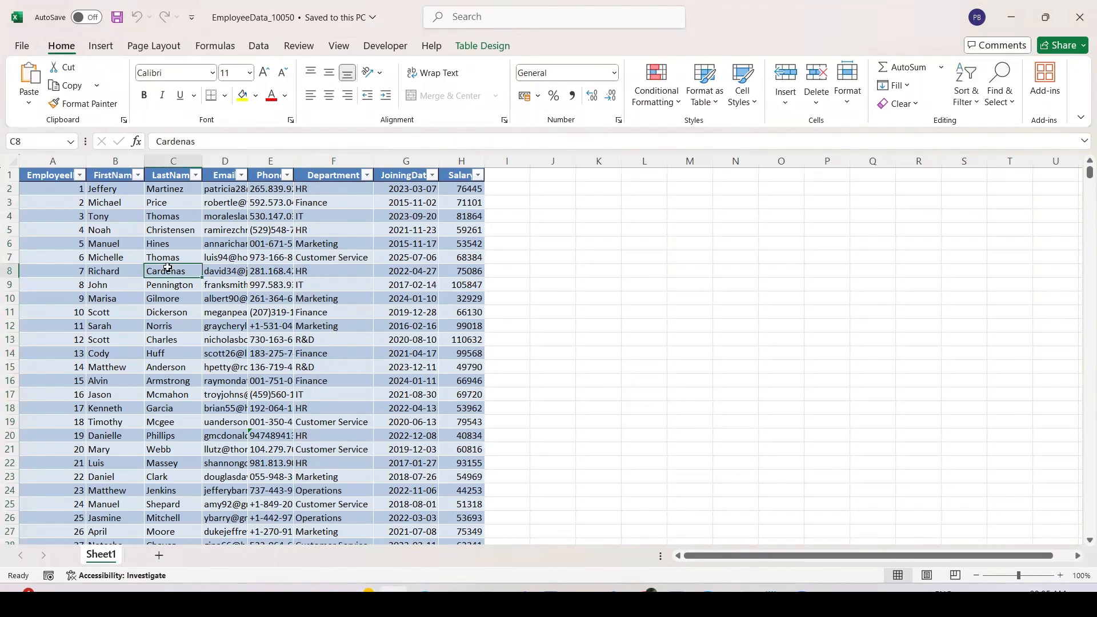
pyautogui.click(54, 177)
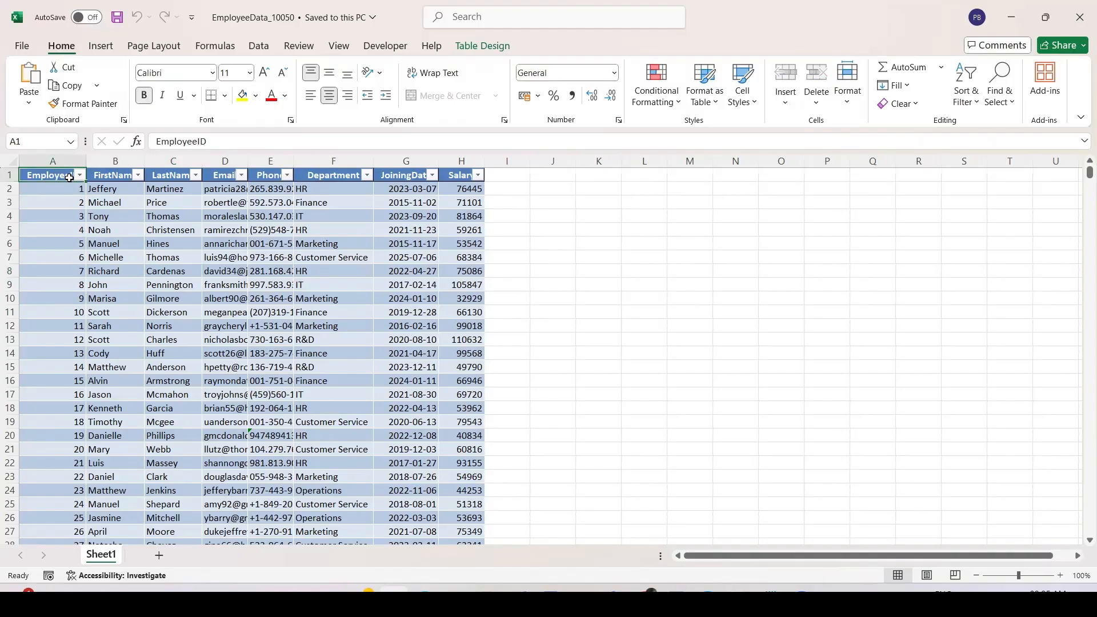
pyautogui.click(114, 182)
pyautogui.click(184, 185)
pyautogui.click(210, 177)
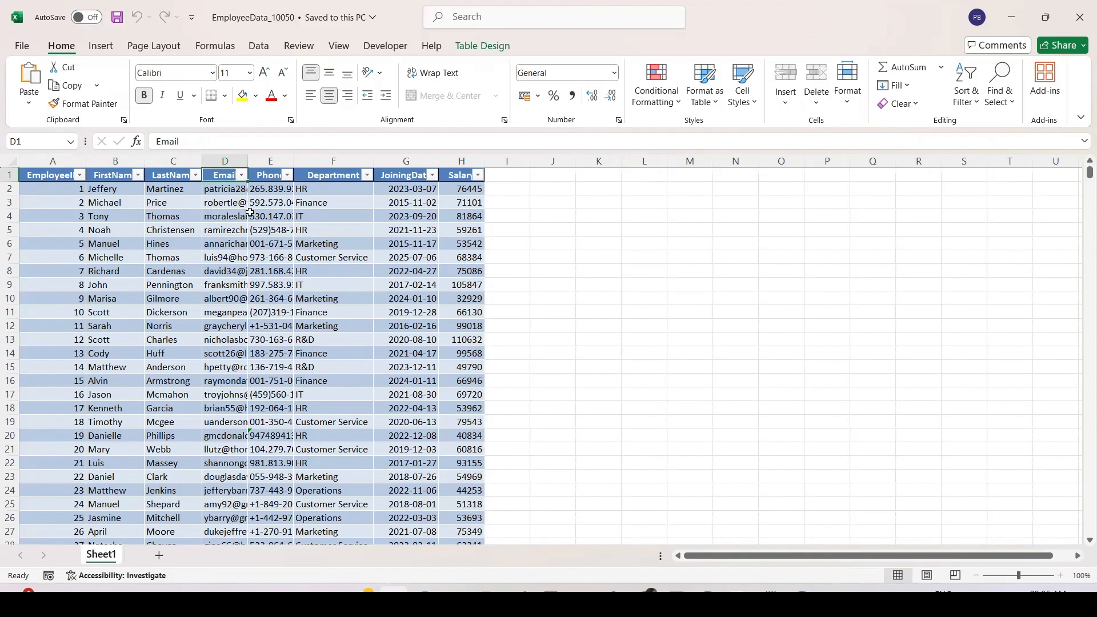
pyautogui.click(334, 161)
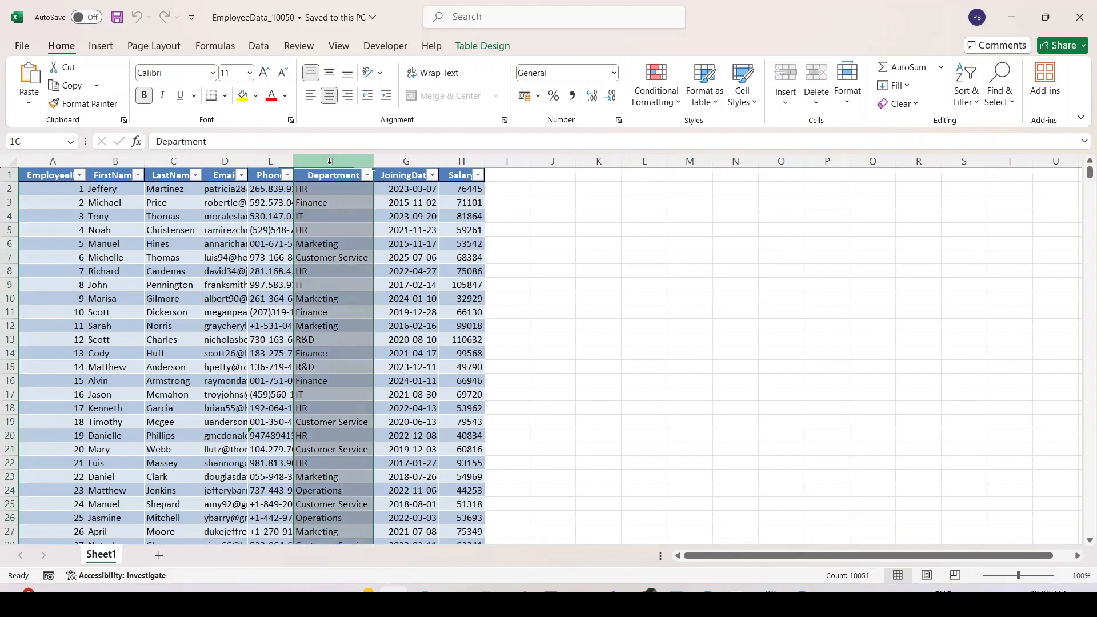
pyautogui.click(406, 162)
pyautogui.keyDown('shift'); pyautogui.click(461, 164); pyautogui.keyUp('shift')
pyautogui.click(461, 164)
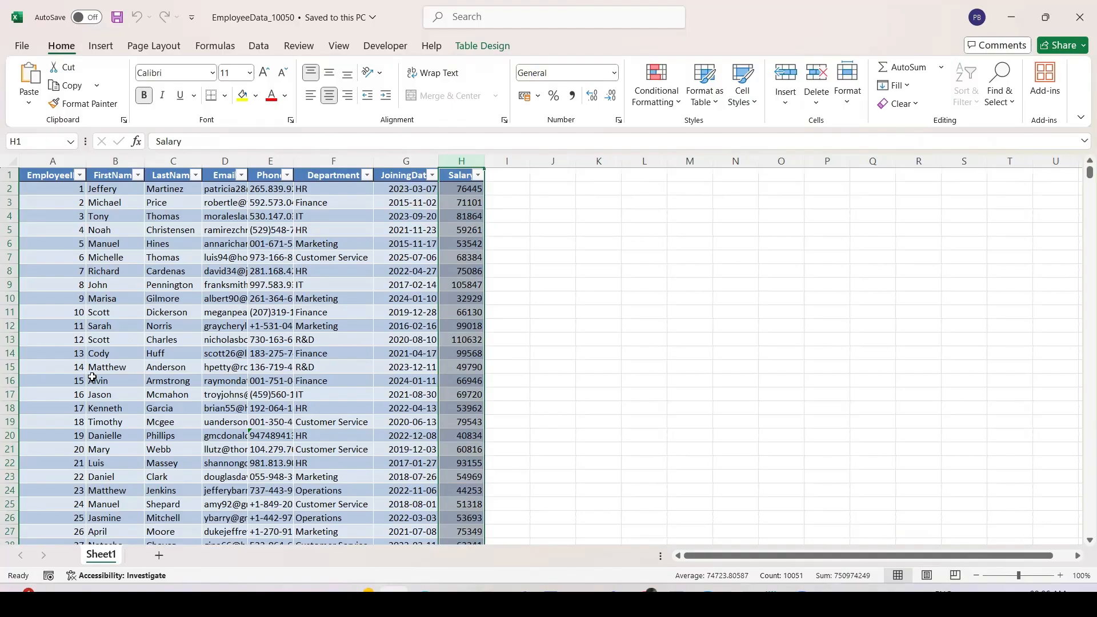
pyautogui.click(314, 232)
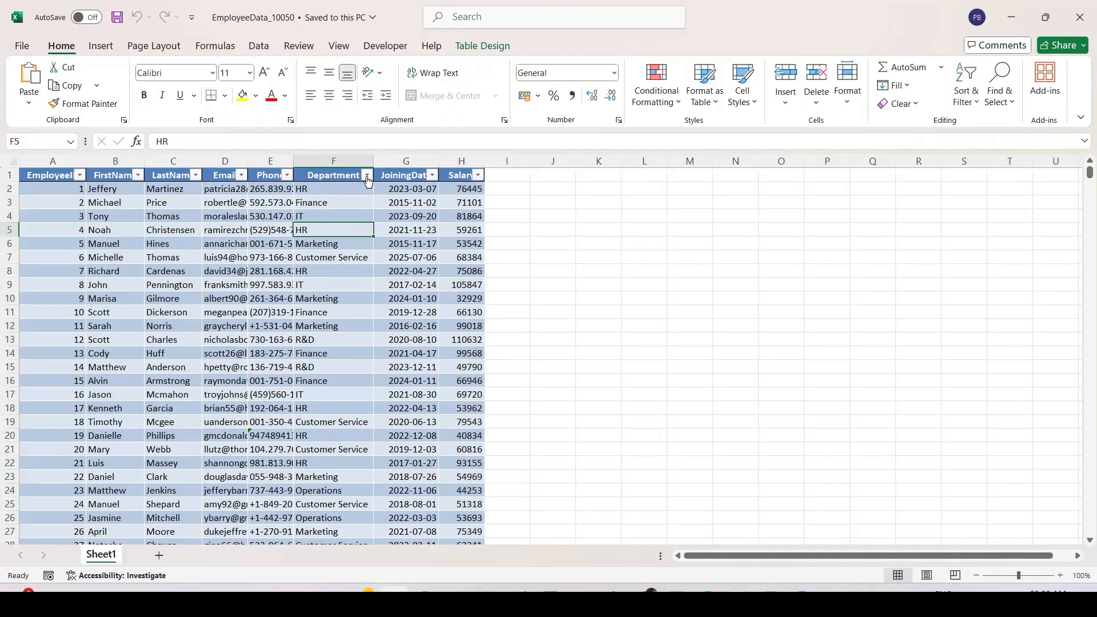
pyautogui.click(367, 176)
pyautogui.click(222, 359)
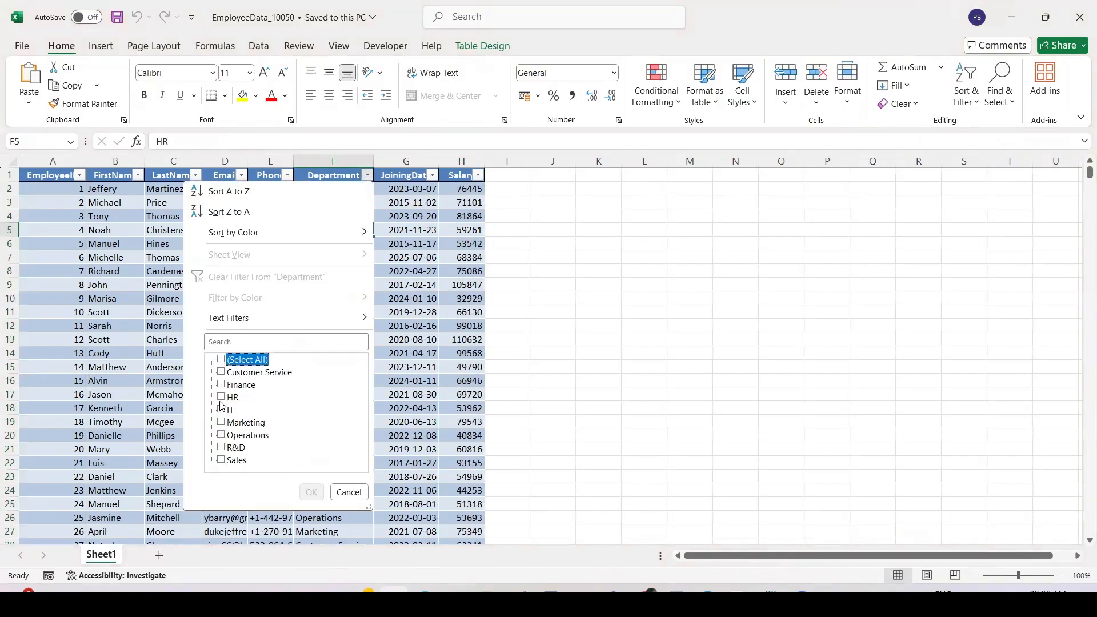
pyautogui.click(136, 289)
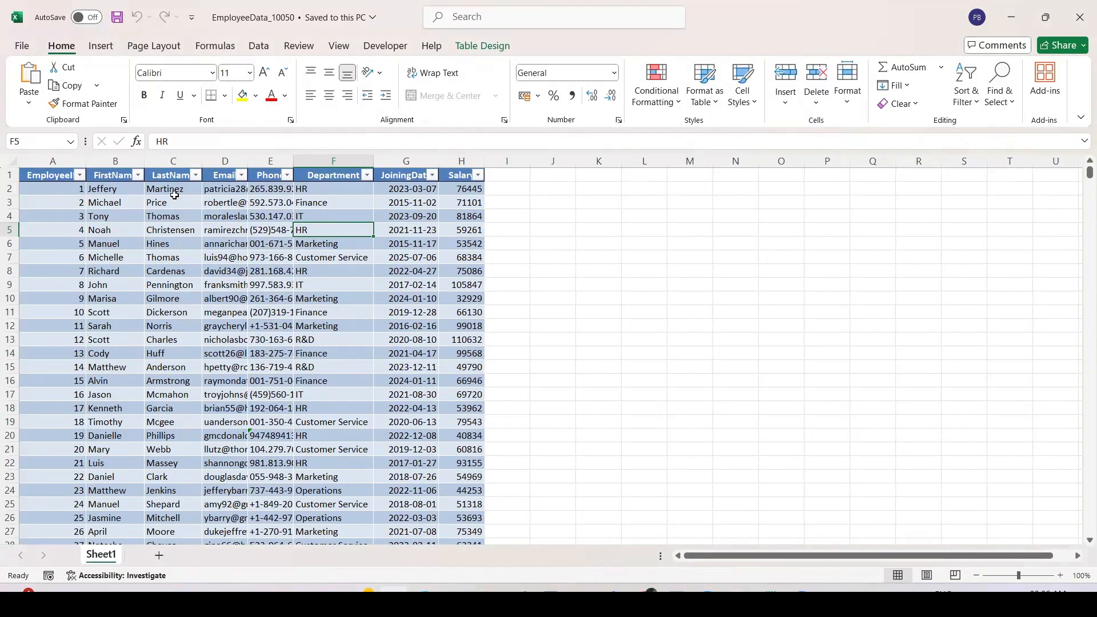
pyautogui.click(367, 174)
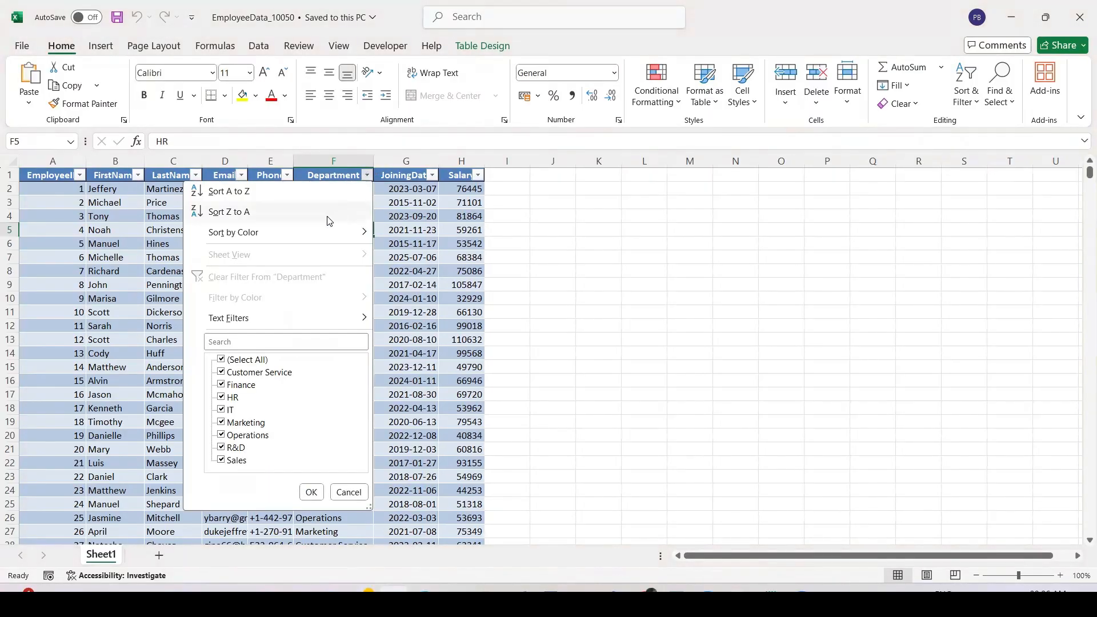
pyautogui.click(222, 359)
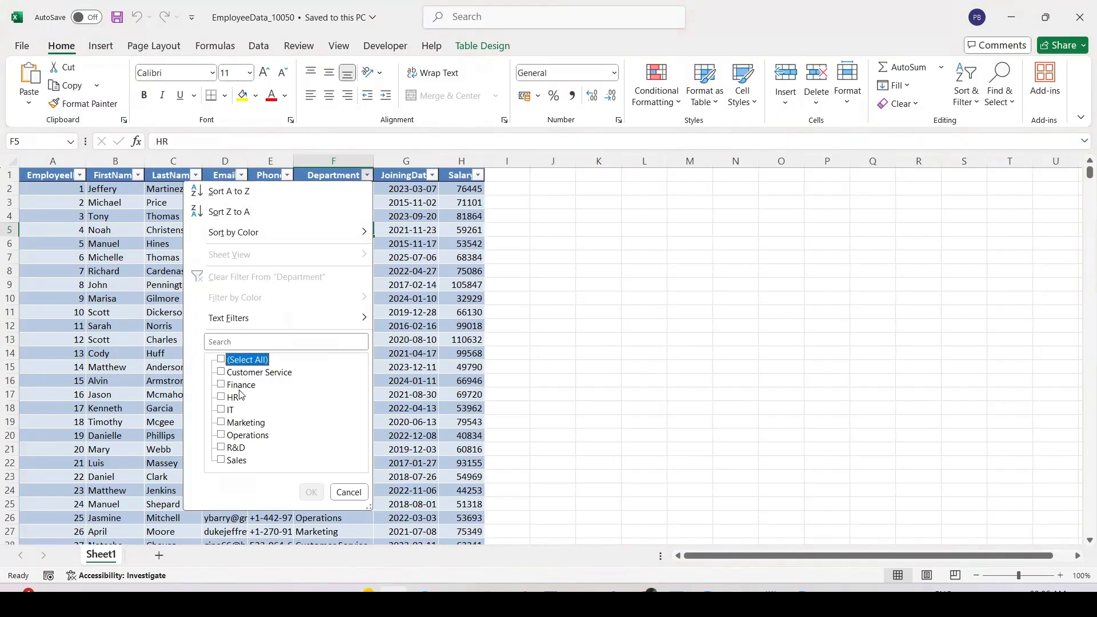
pyautogui.click(223, 384)
pyautogui.click(222, 397)
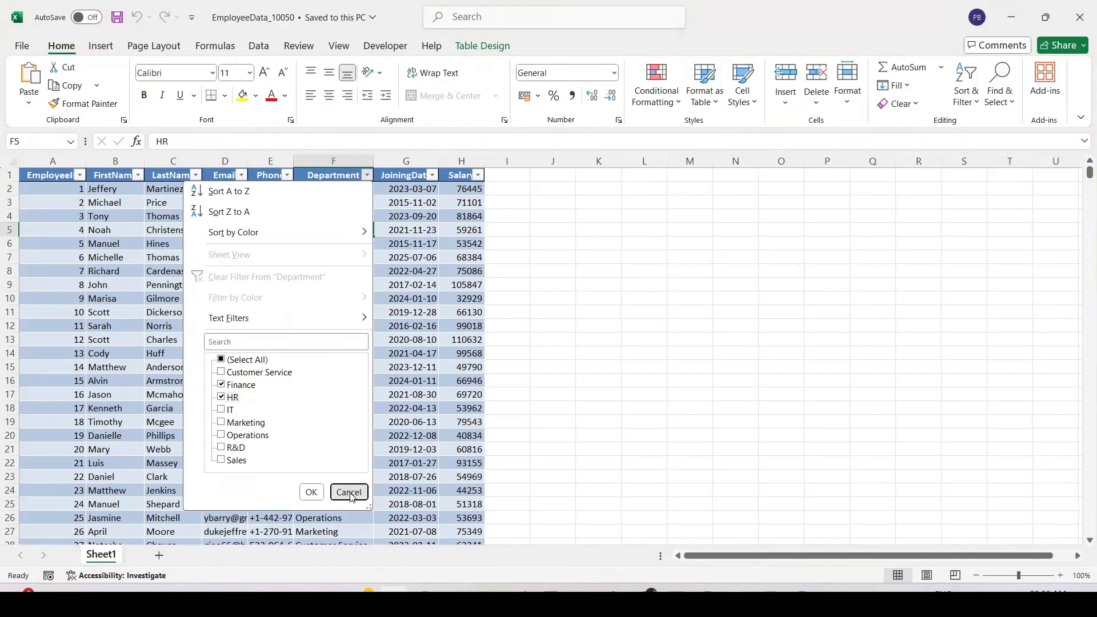
pyautogui.click(224, 396)
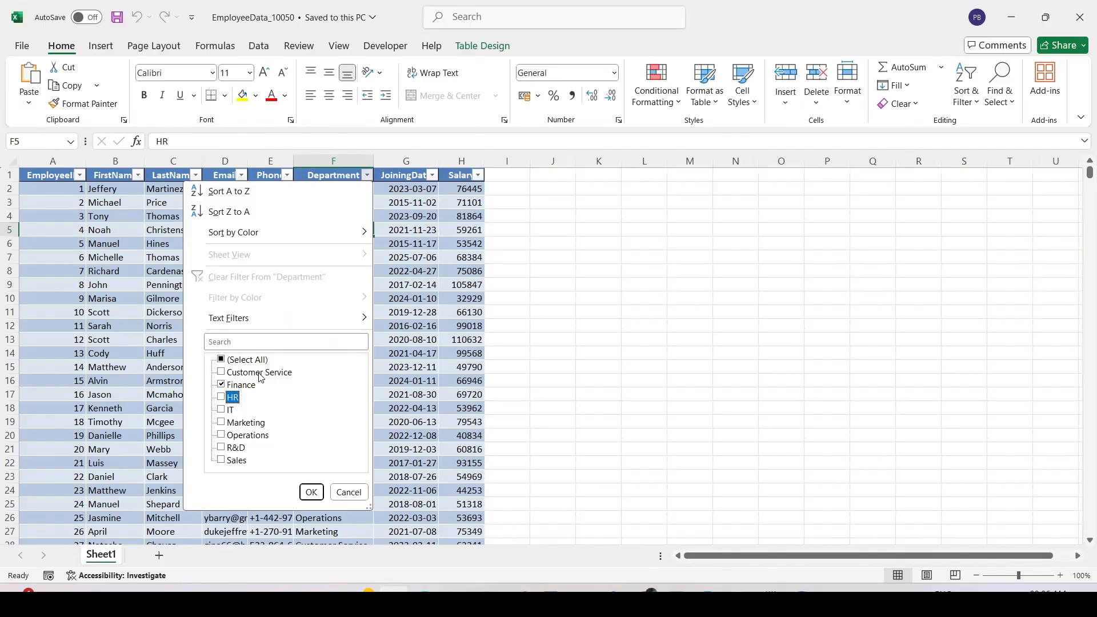
pyautogui.click(349, 494)
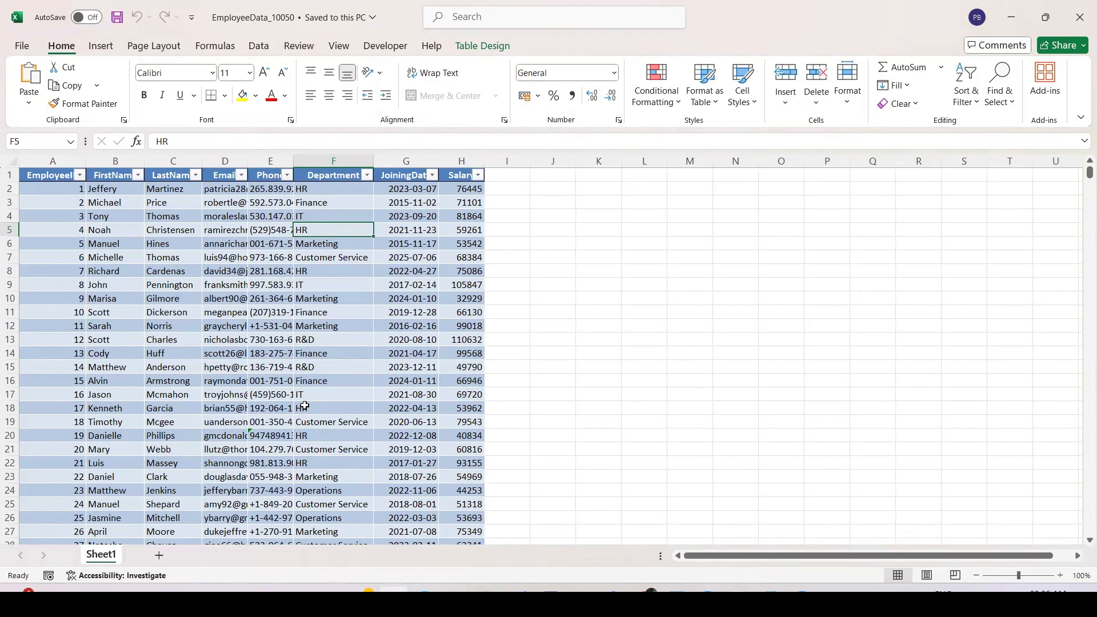
# Filter the Department column of the employee table to show only Finance records
pyautogui.click(367, 175)
pyautogui.click(230, 362)
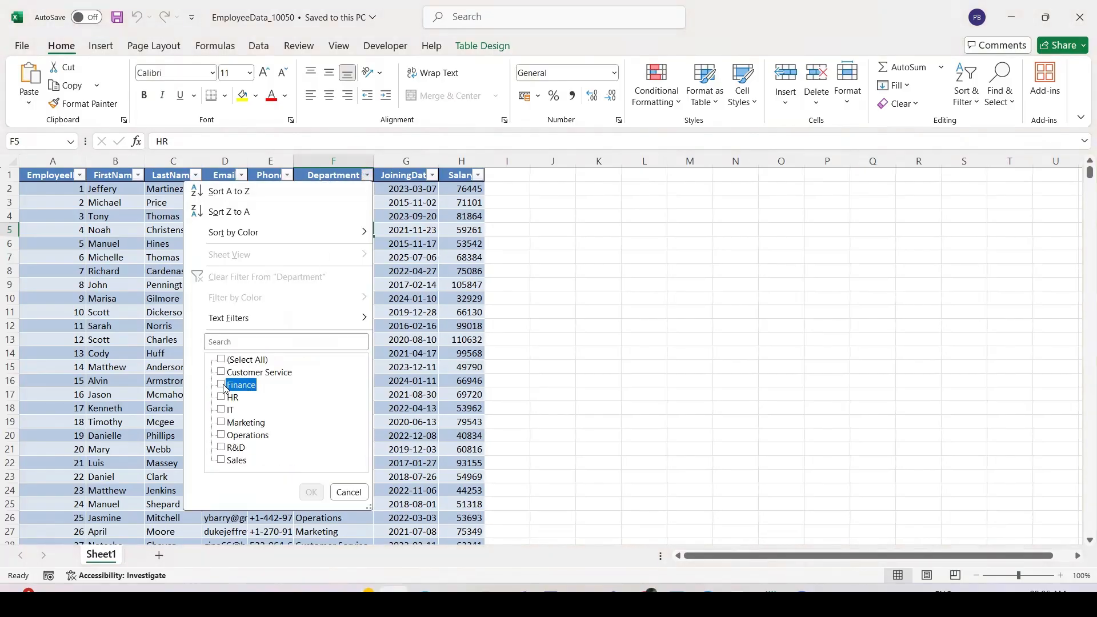
pyautogui.click(234, 386)
pyautogui.click(311, 492)
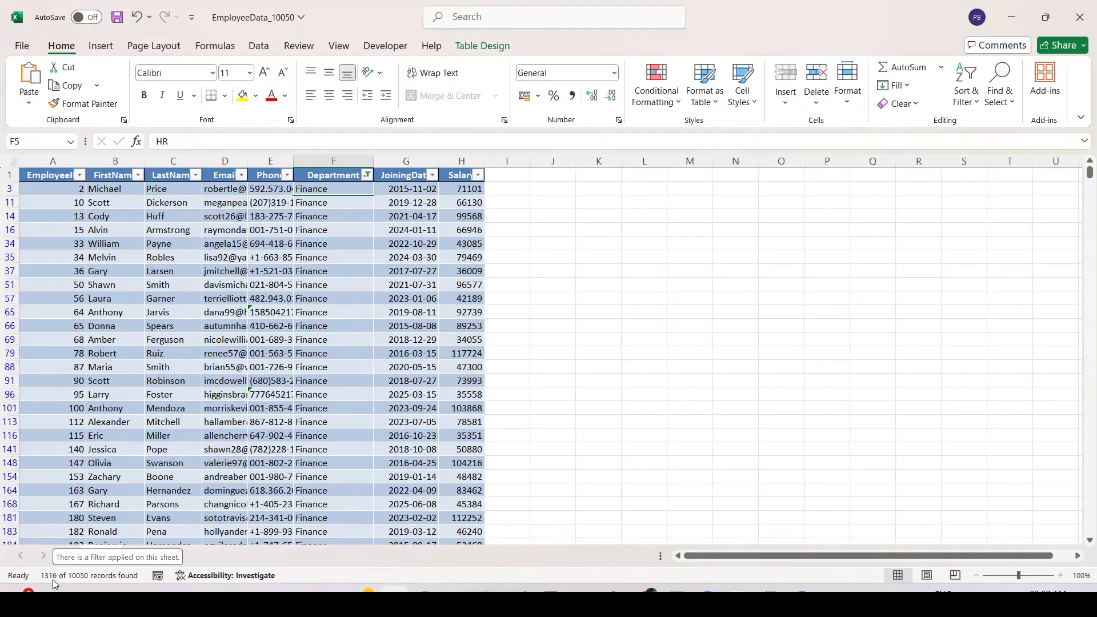
pyautogui.click(367, 175)
pyautogui.press('Escape')
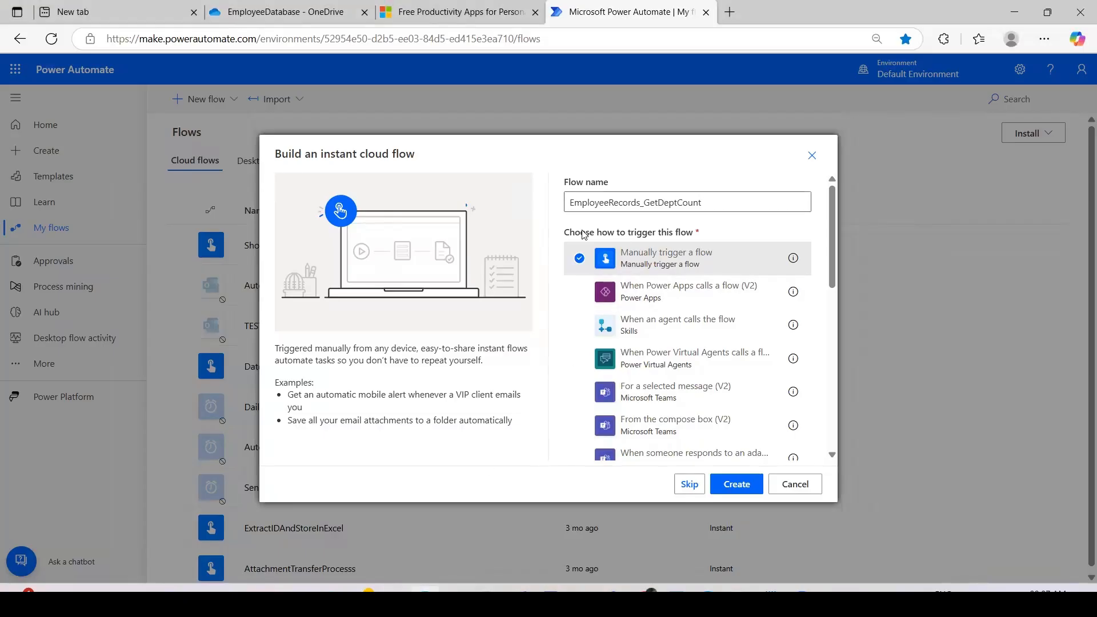
# In Power Automate, name the manually triggered flow EmployeeRecords_GetDeptCount_Part1, create it, and start a new step below the trigger
pyautogui.click(706, 203)
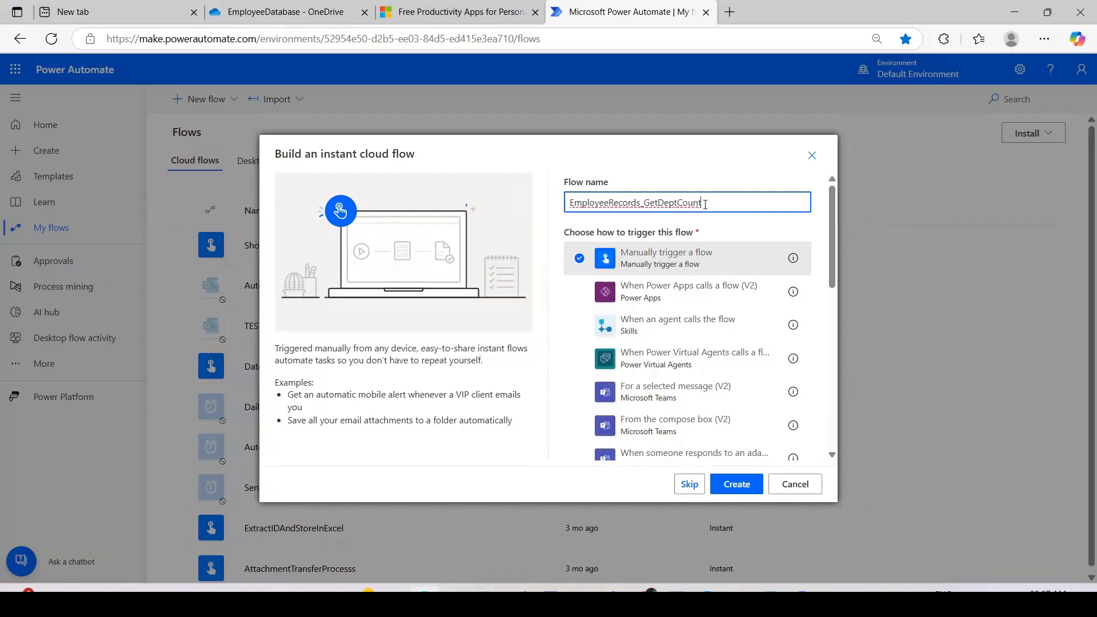
pyautogui.write('_Part1')
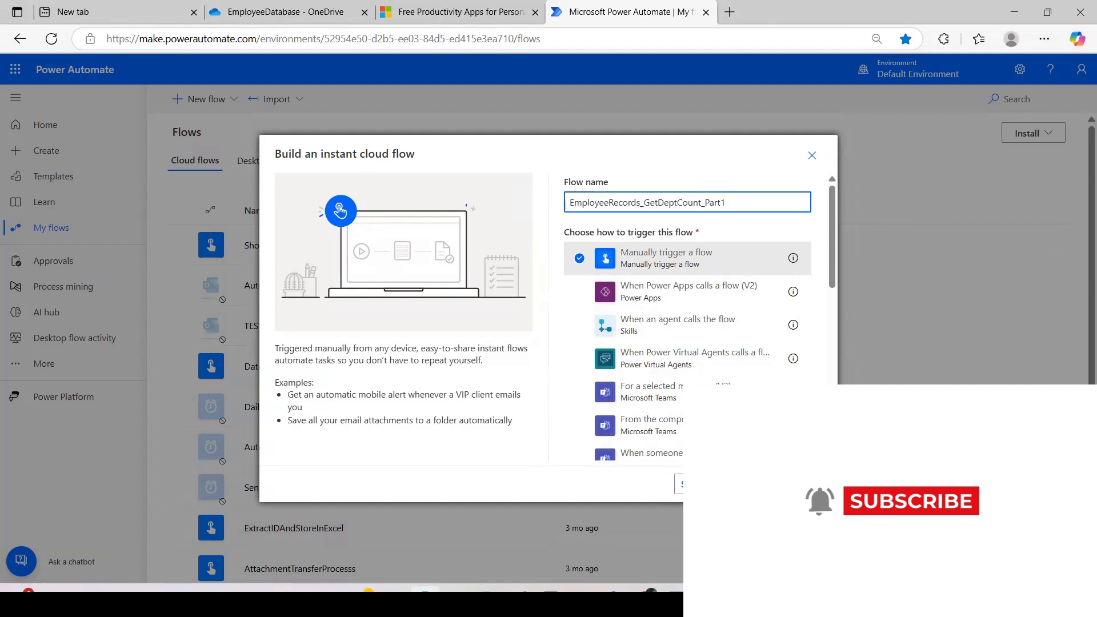
pyautogui.click(740, 484)
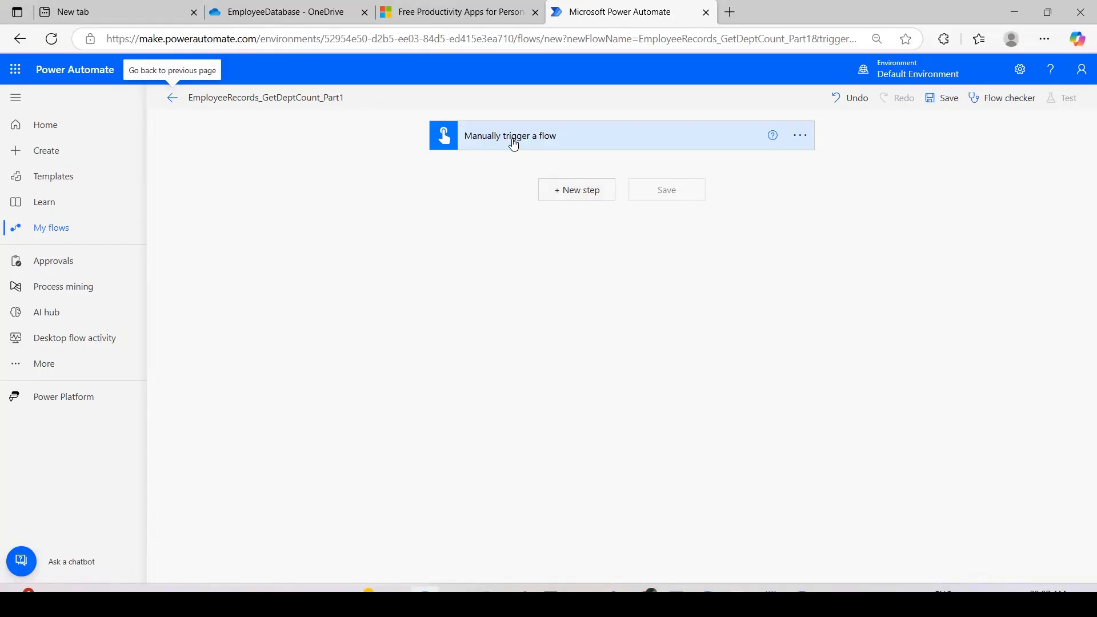
pyautogui.click(554, 202)
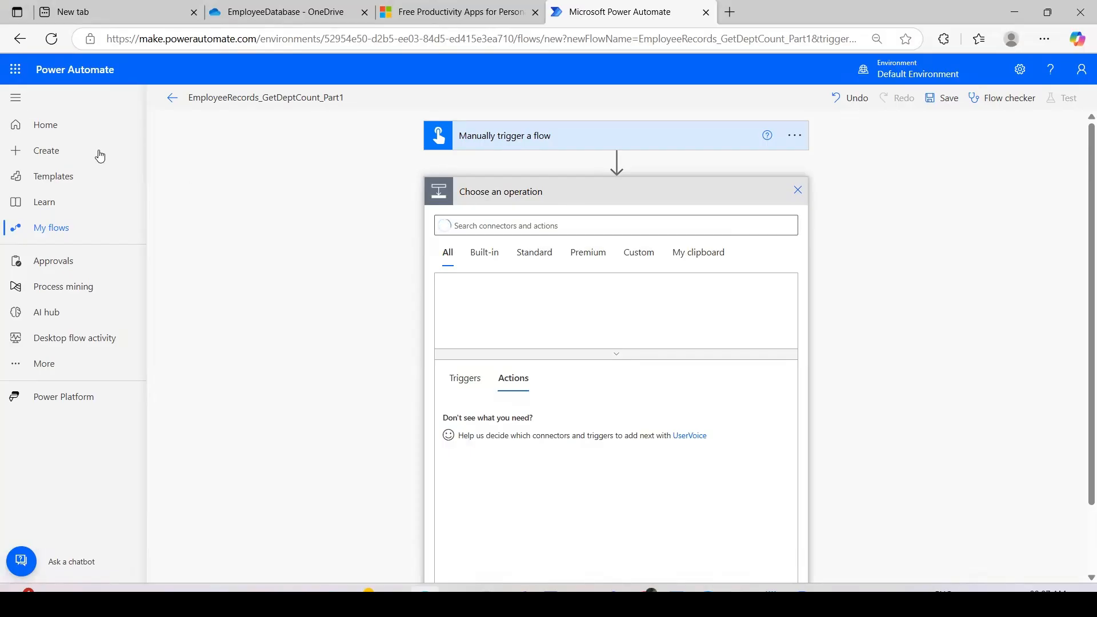
# Check the EmployeeDatabase folder in OneDrive for the employee workbook and return to the flow in Power Automate
pyautogui.click(217, 7)
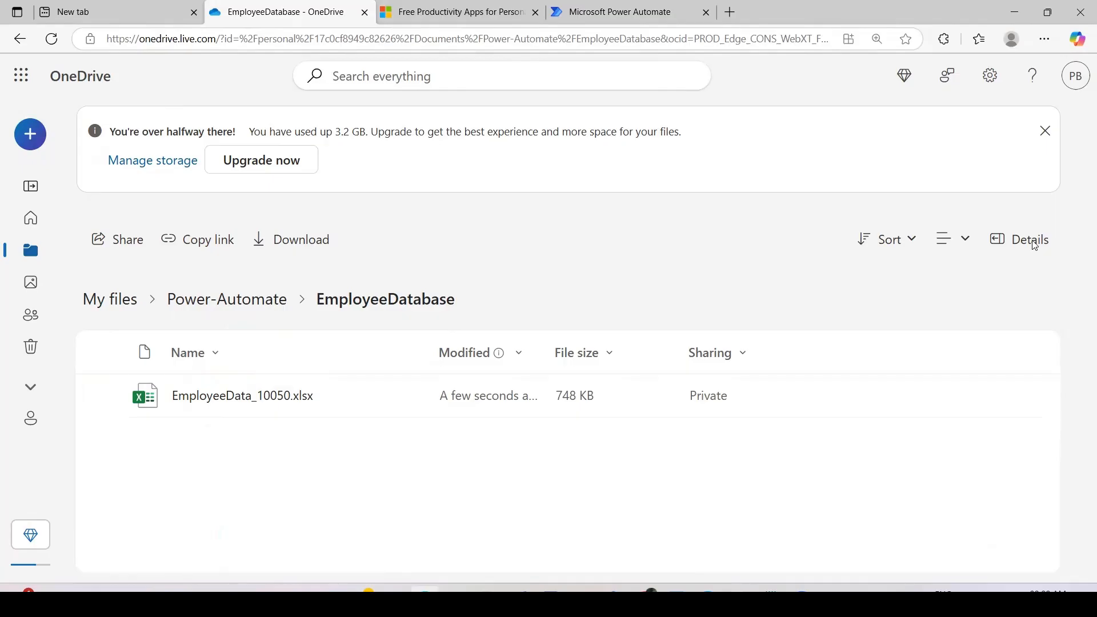
pyautogui.doubleClick(931, 16)
pyautogui.moveTo(962, 42); pyautogui.dragTo(892, 117)
pyautogui.click(650, 122)
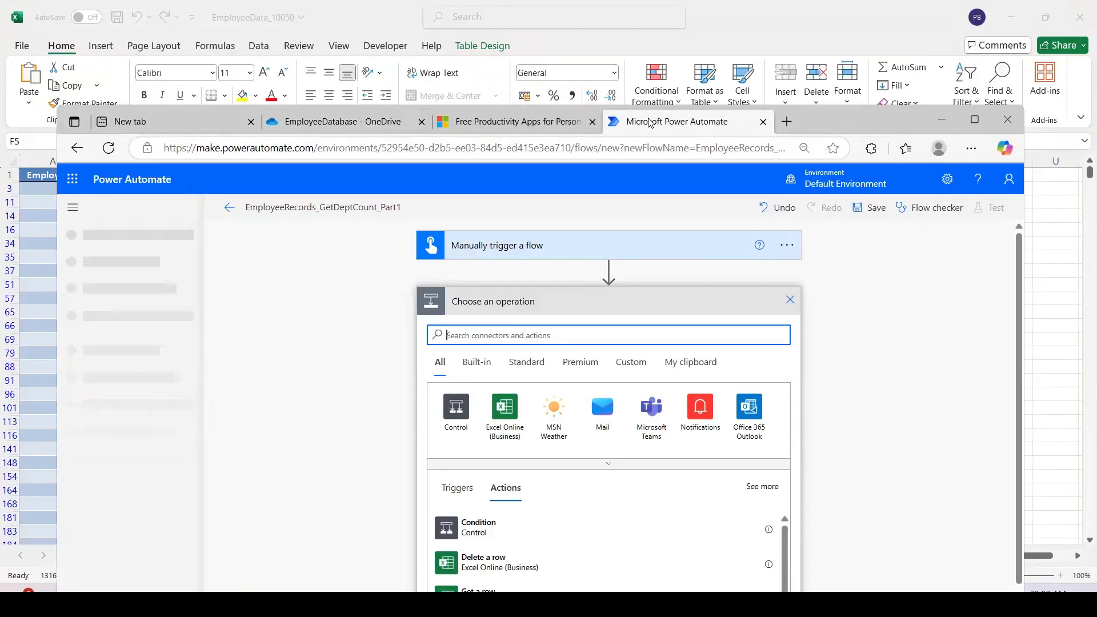
pyautogui.click(975, 120)
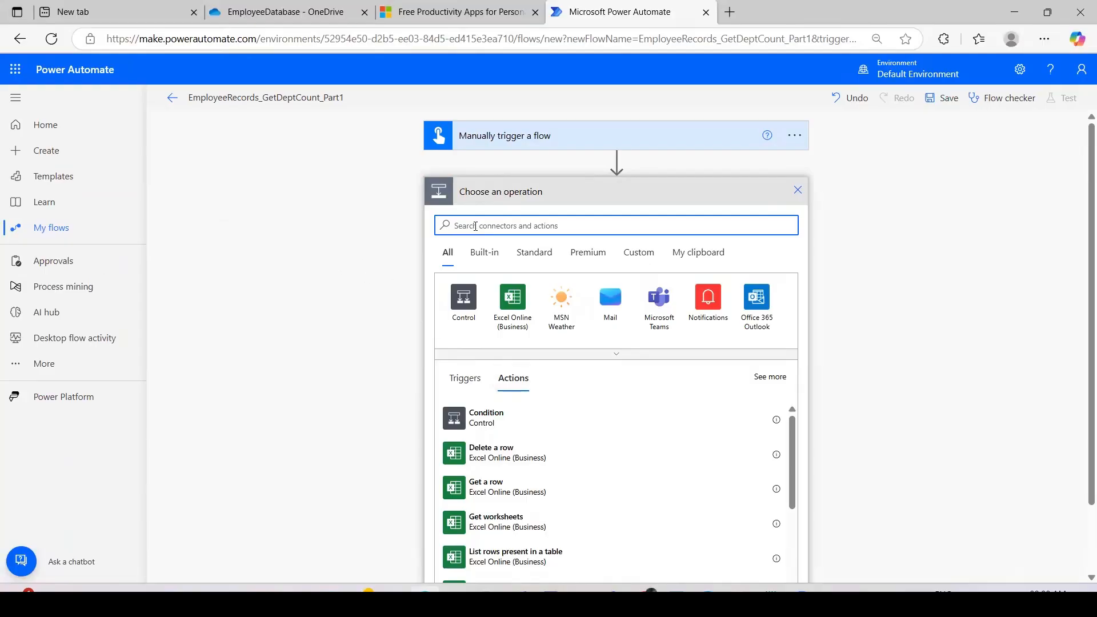
# Search the connectors for onedrive and add the Excel Online (OneDrive) action "List rows present in a table"
pyautogui.write('drive')
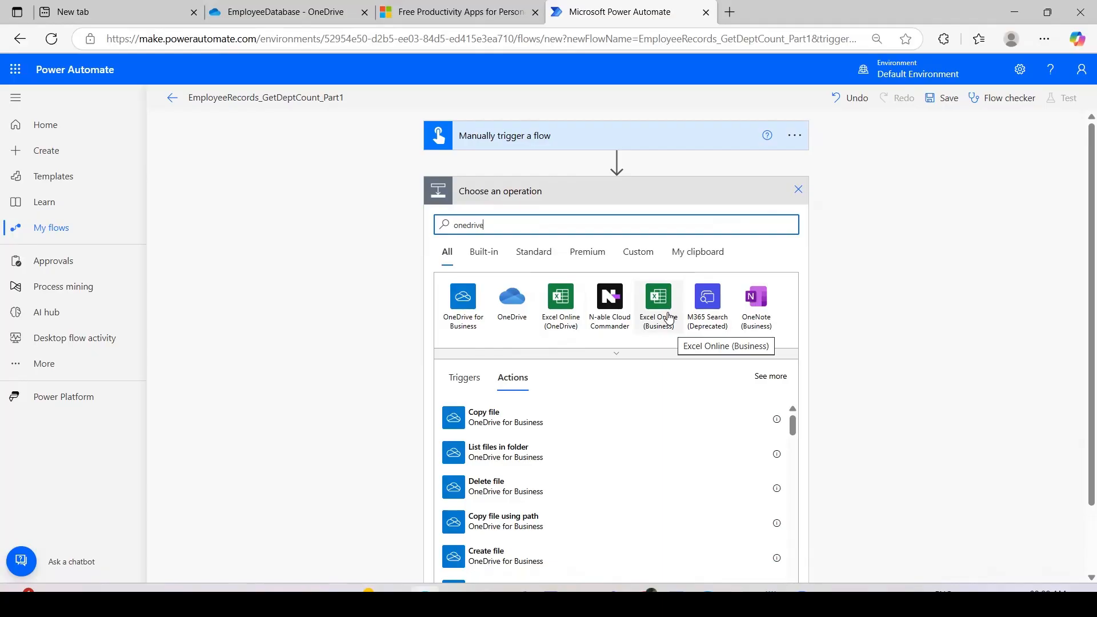
pyautogui.click(565, 320)
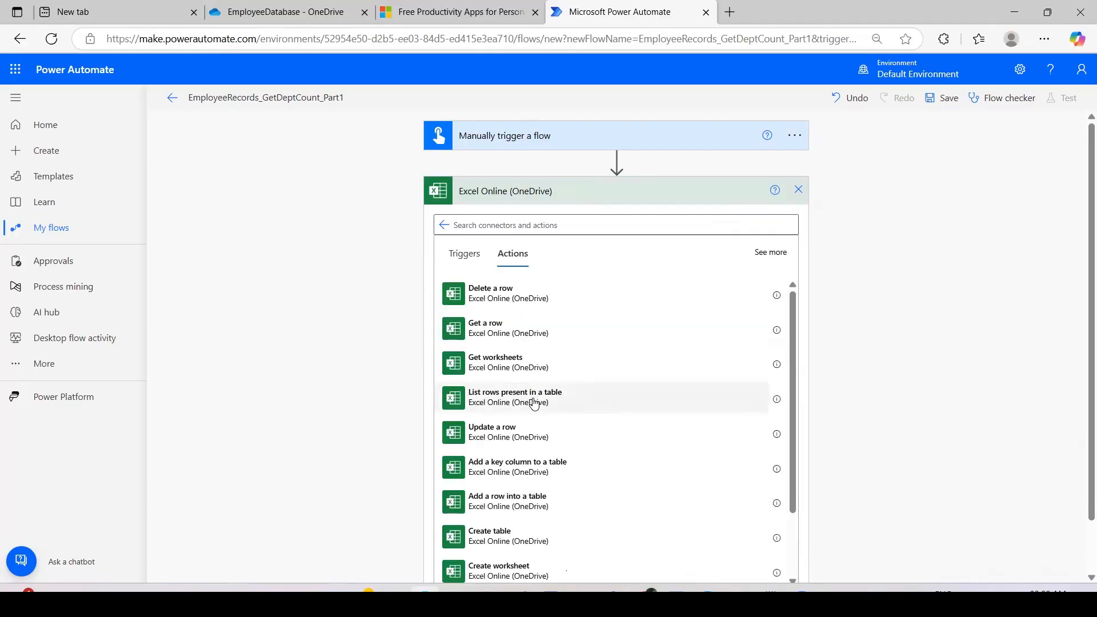
pyautogui.click(534, 402)
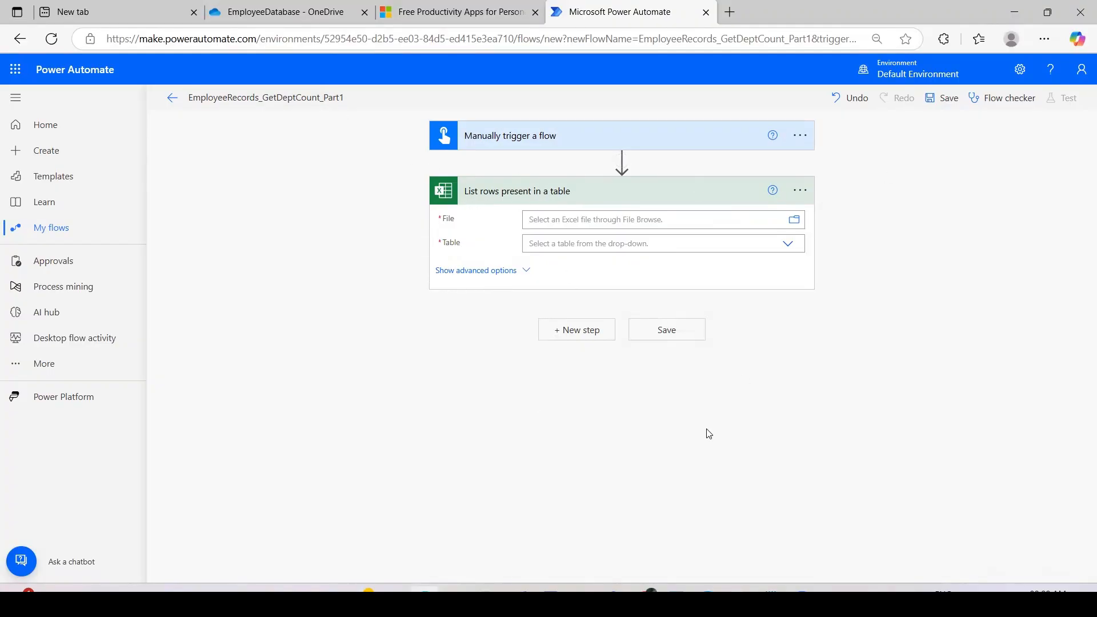
# Switch to Excel to review the employee table's columns A through H, and return to the flow in Power Automate
pyautogui.hotkey('alt', 'Tab')
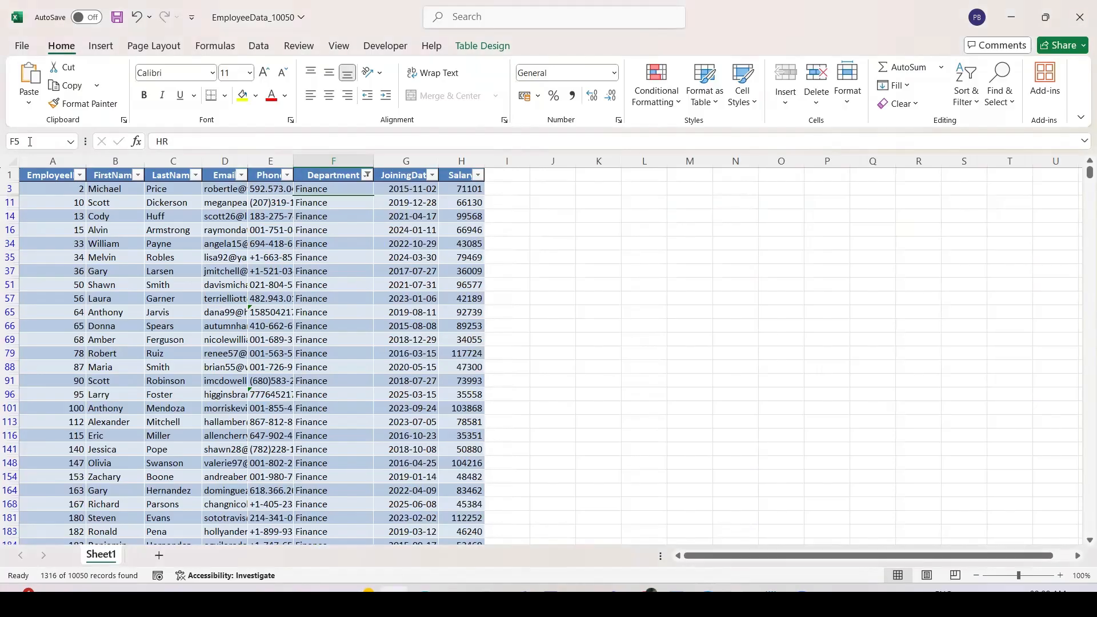
pyautogui.click(45, 164)
pyautogui.moveTo(45, 164); pyautogui.dragTo(462, 162)
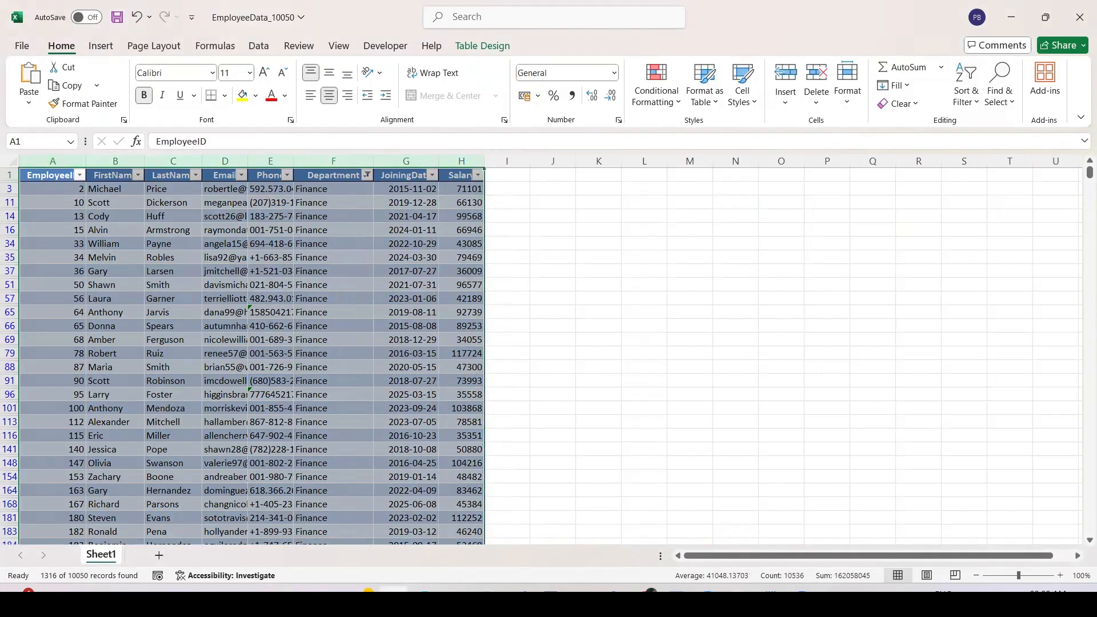
pyautogui.hotkey('alt', 'Tab')
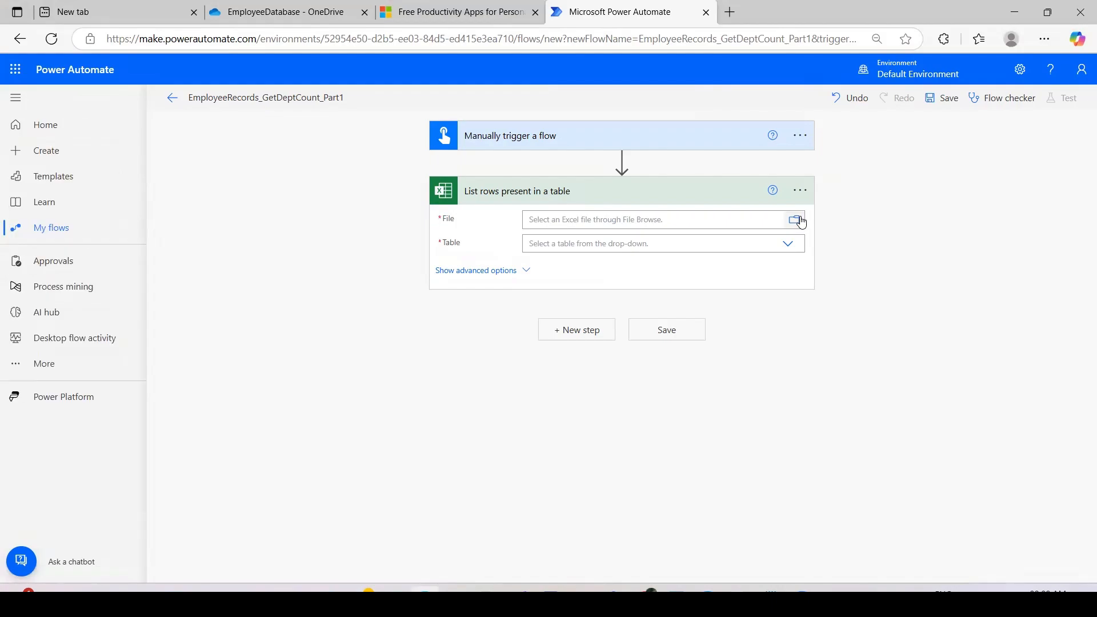
# Set the action's source file to /Power-Automate/EmployeeDatabase/EmployeeData_10050.xlsx
pyautogui.click(801, 221)
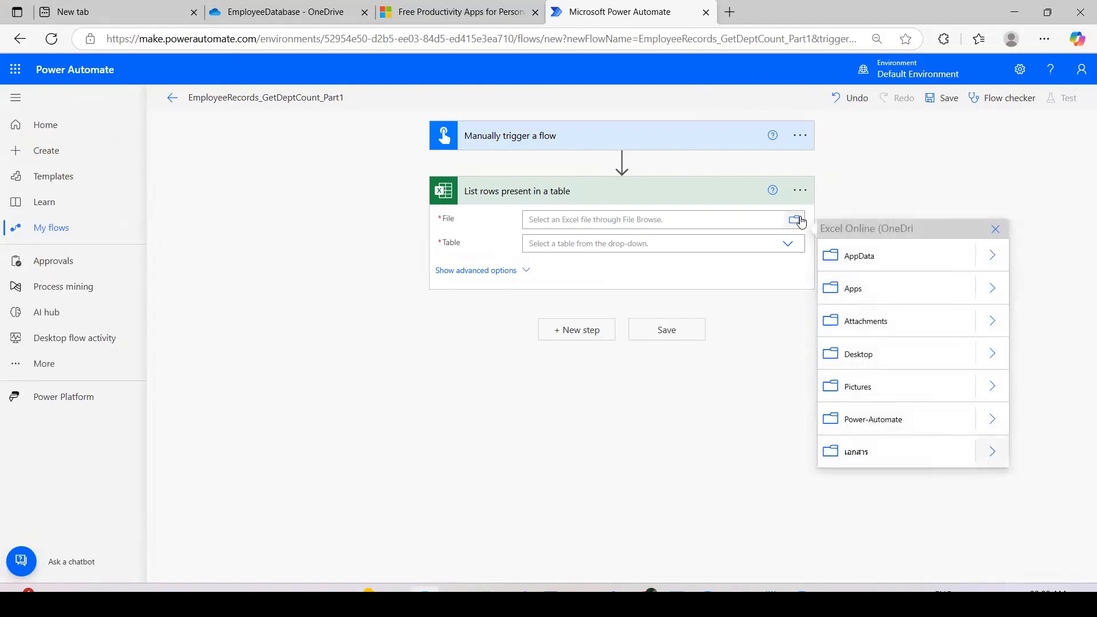
pyautogui.click(989, 417)
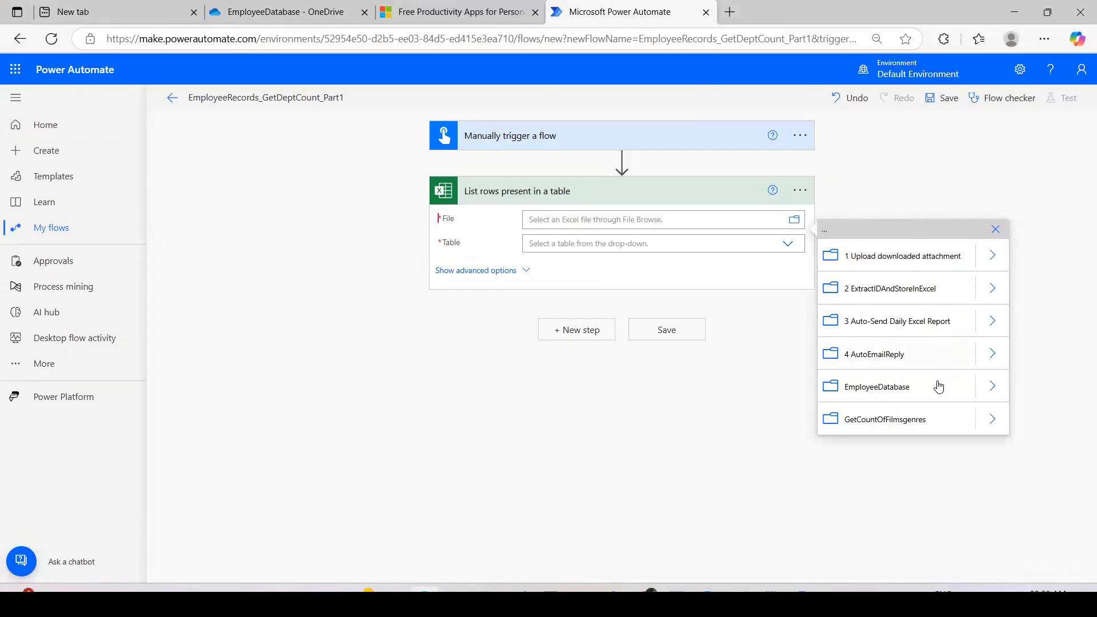
pyautogui.click(992, 388)
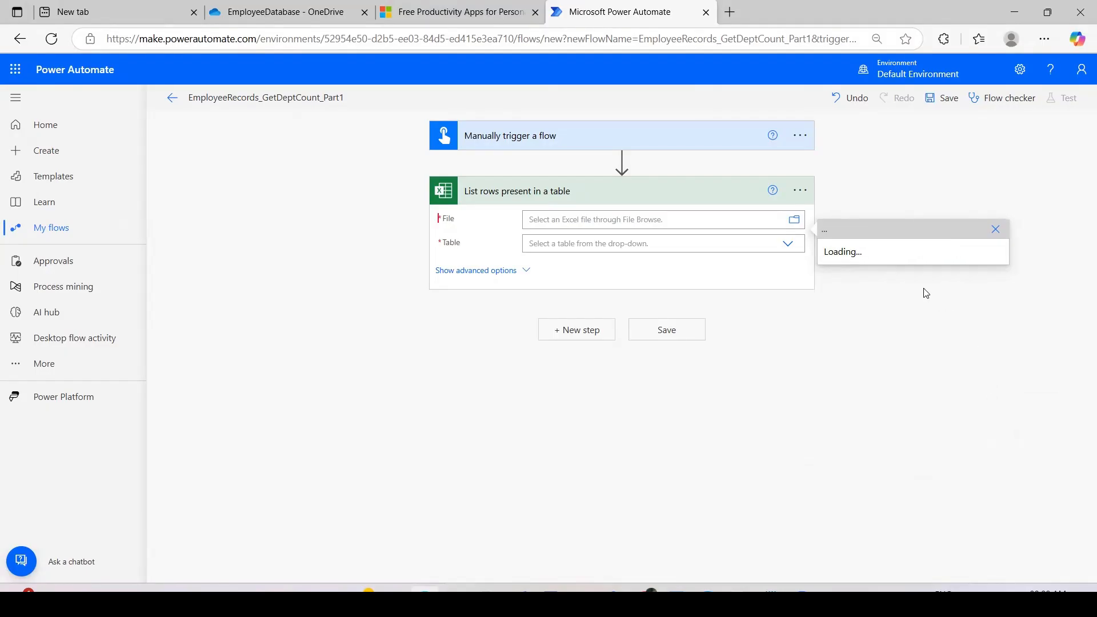
pyautogui.click(896, 265)
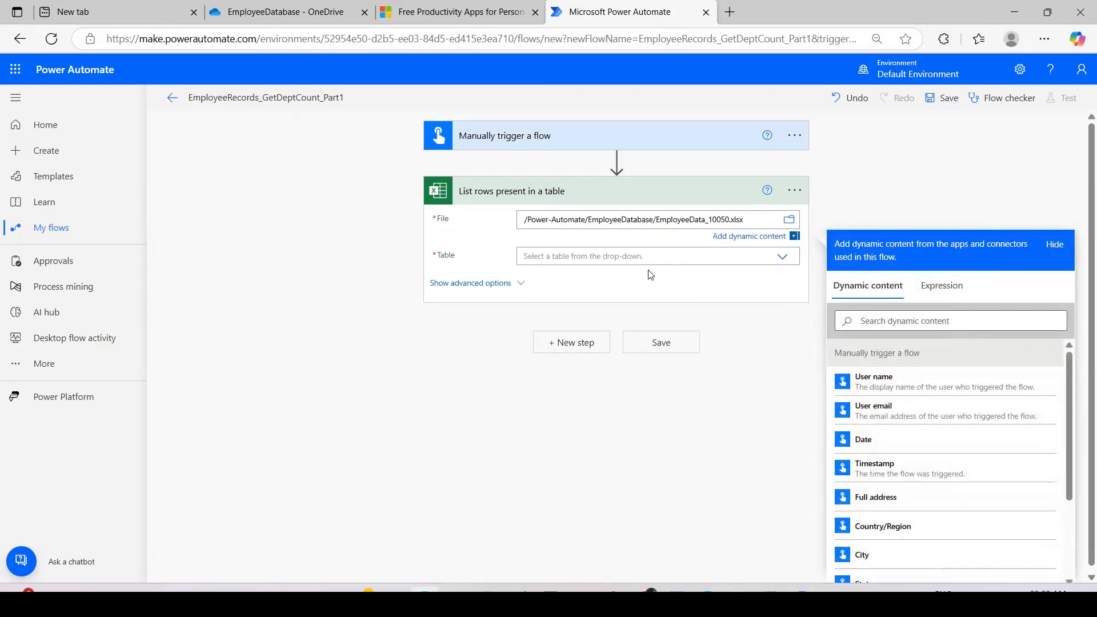
# Set the table of the List rows present in a table action to Table1
pyautogui.click(617, 256)
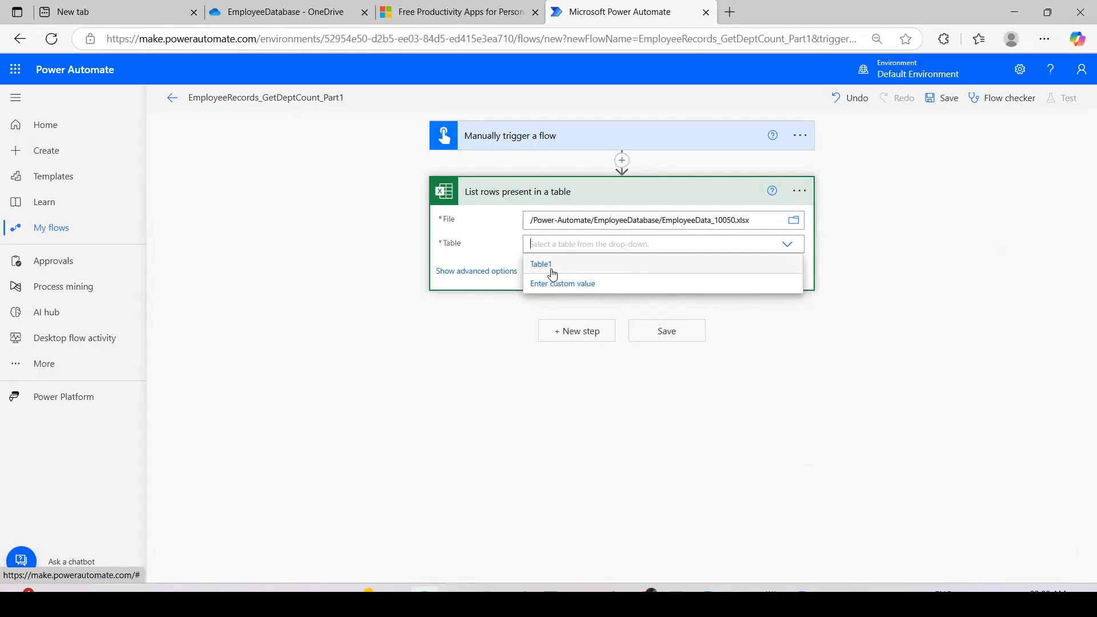
pyautogui.click(550, 266)
pyautogui.click(497, 362)
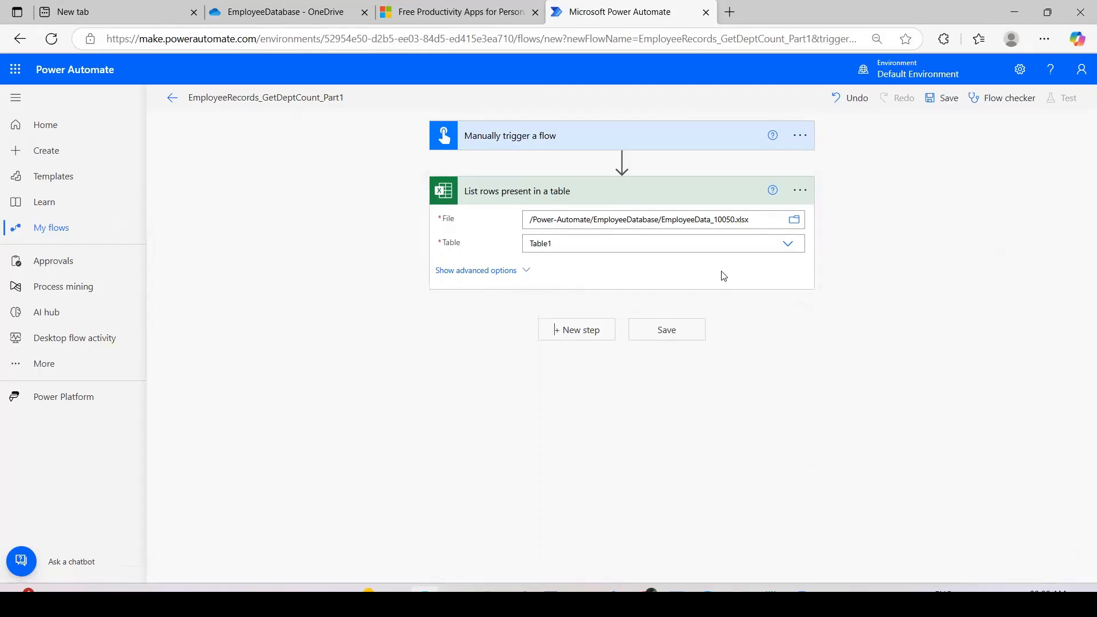
pyautogui.click(588, 338)
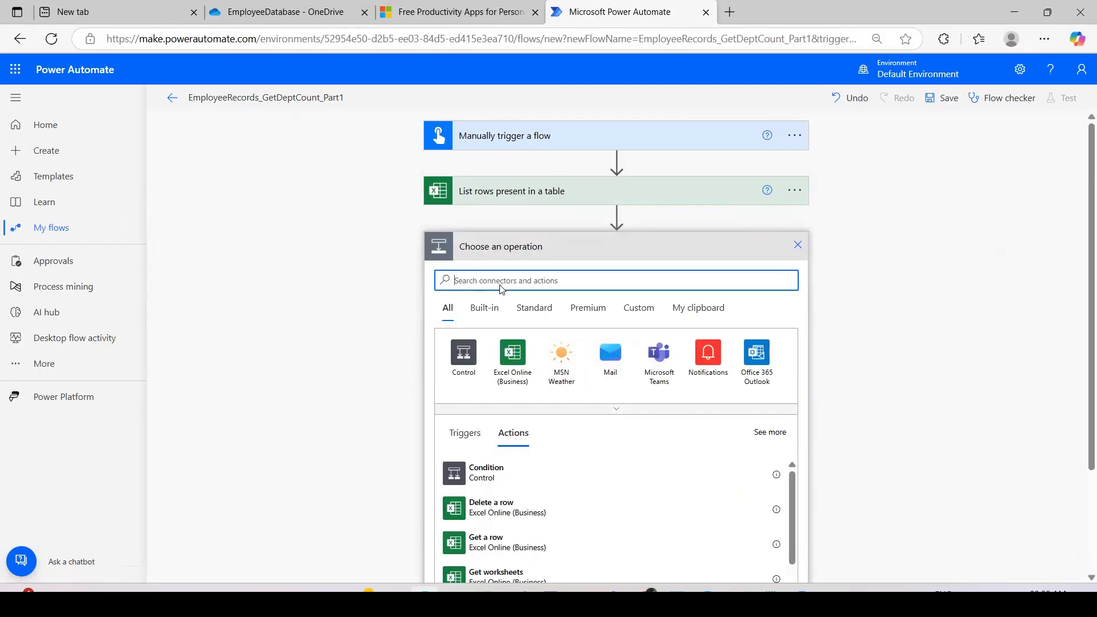
pyautogui.click(507, 190)
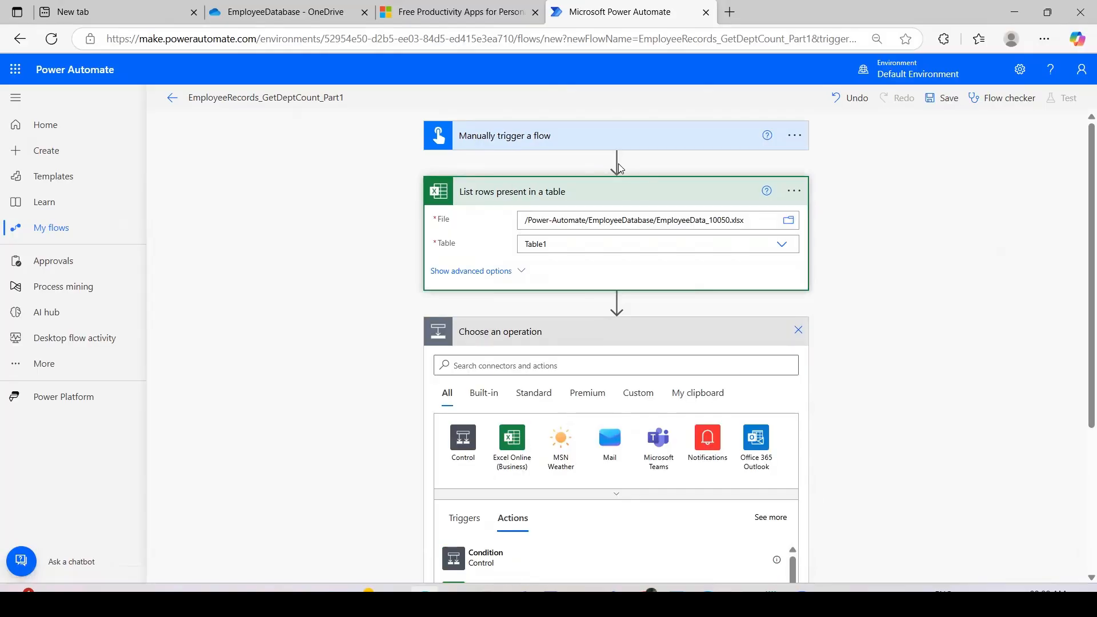
pyautogui.click(799, 330)
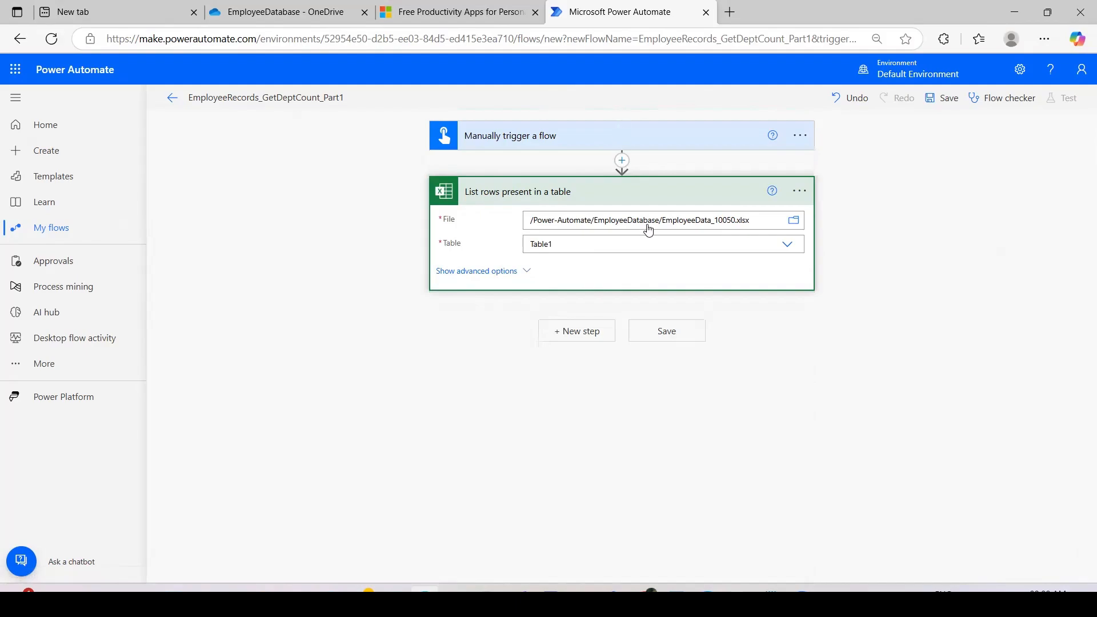
# Insert an Initialize variable action between the manual trigger and List rows present in a table, searching the actions for init
pyautogui.click(621, 159)
pyautogui.click(627, 180)
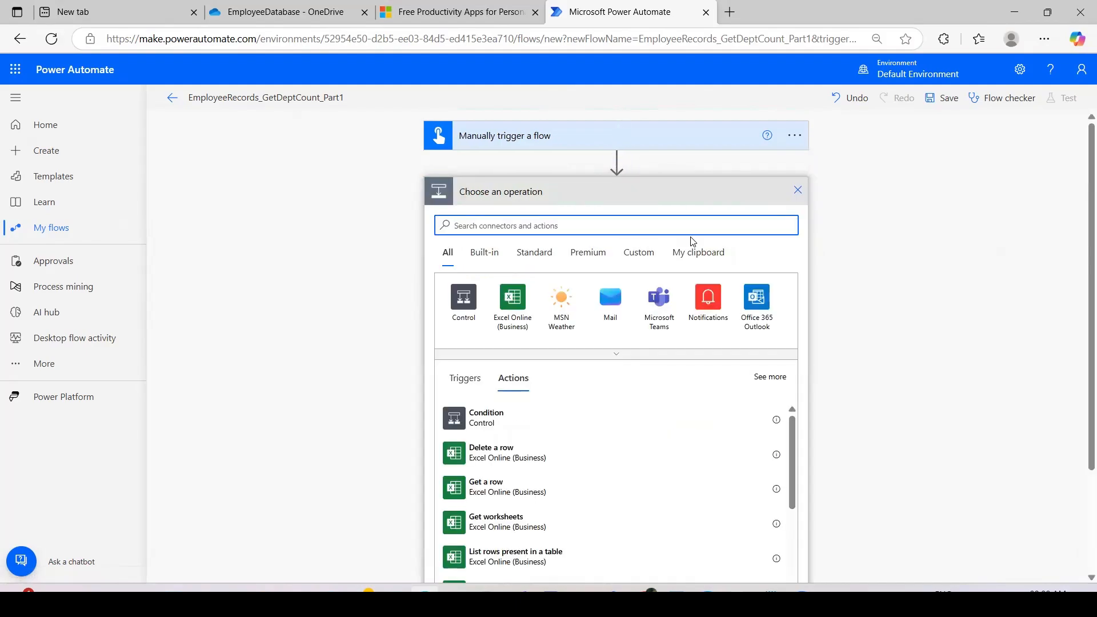
pyautogui.write('init')
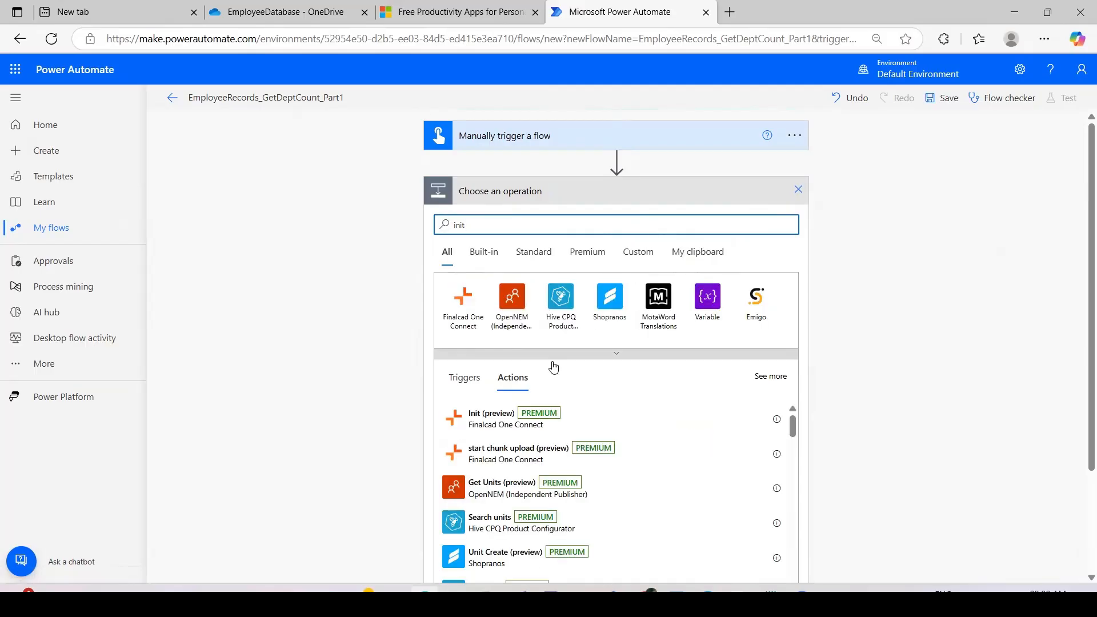
pyautogui.scroll(-2, 1083, 323)
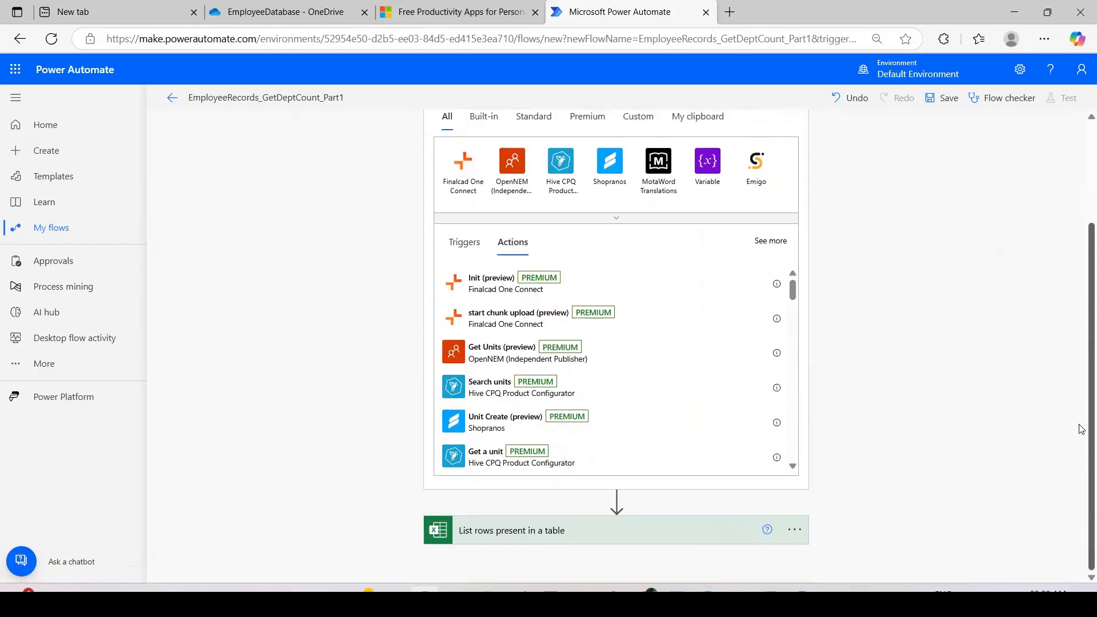
pyautogui.scroll(-3, 732, 314)
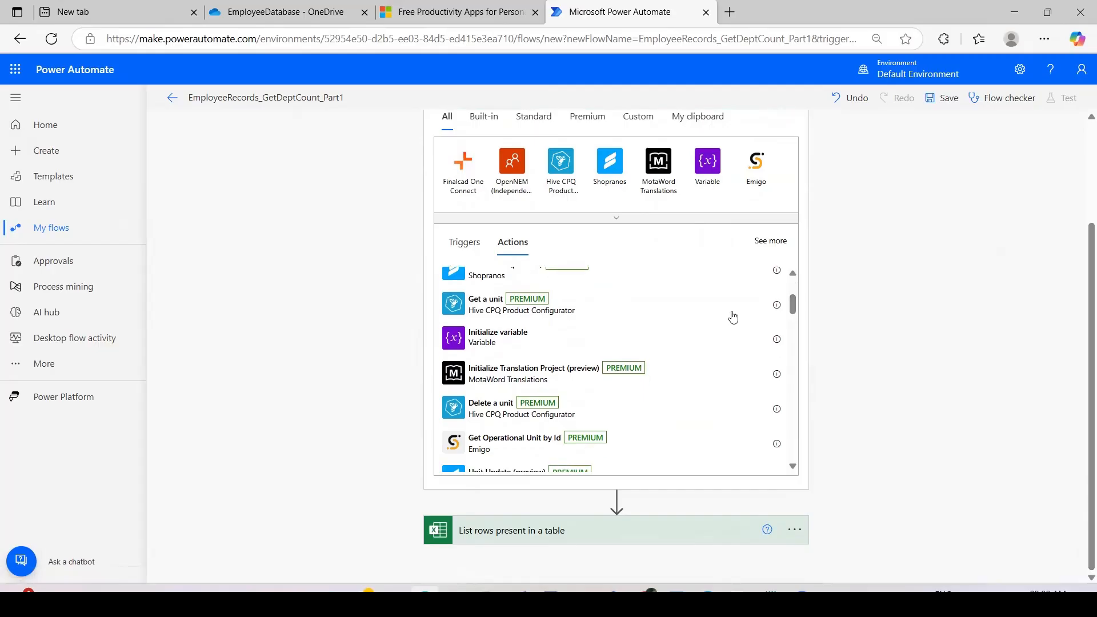
pyautogui.click(487, 343)
# Name the new variable DepartName and set its type to String
pyautogui.click(560, 228)
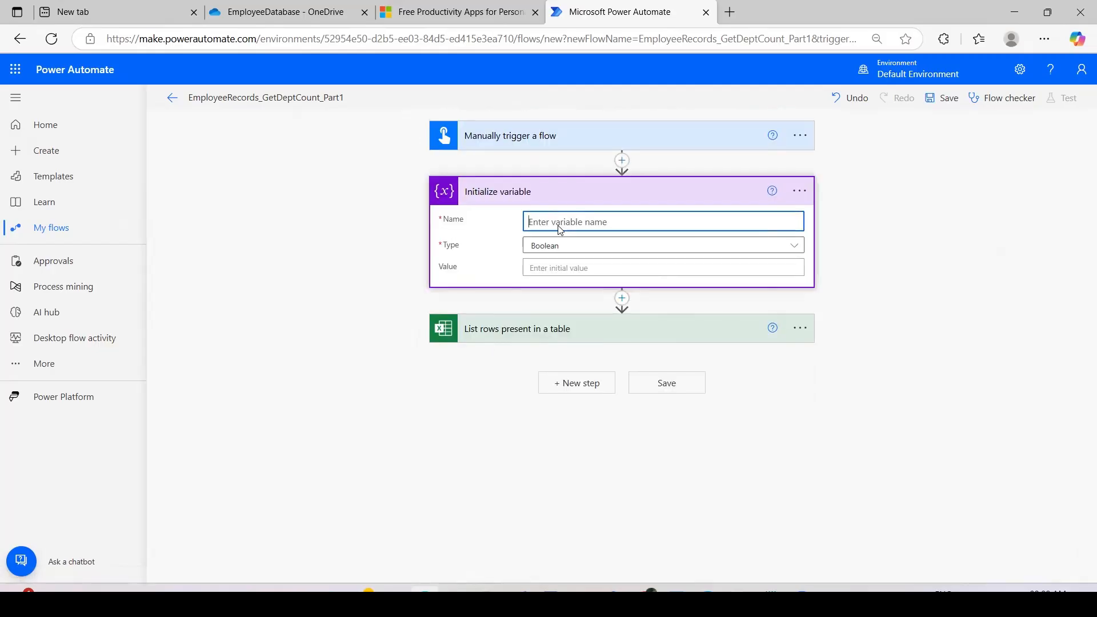
pyautogui.write('DepartName')
pyautogui.click(576, 246)
pyautogui.click(537, 337)
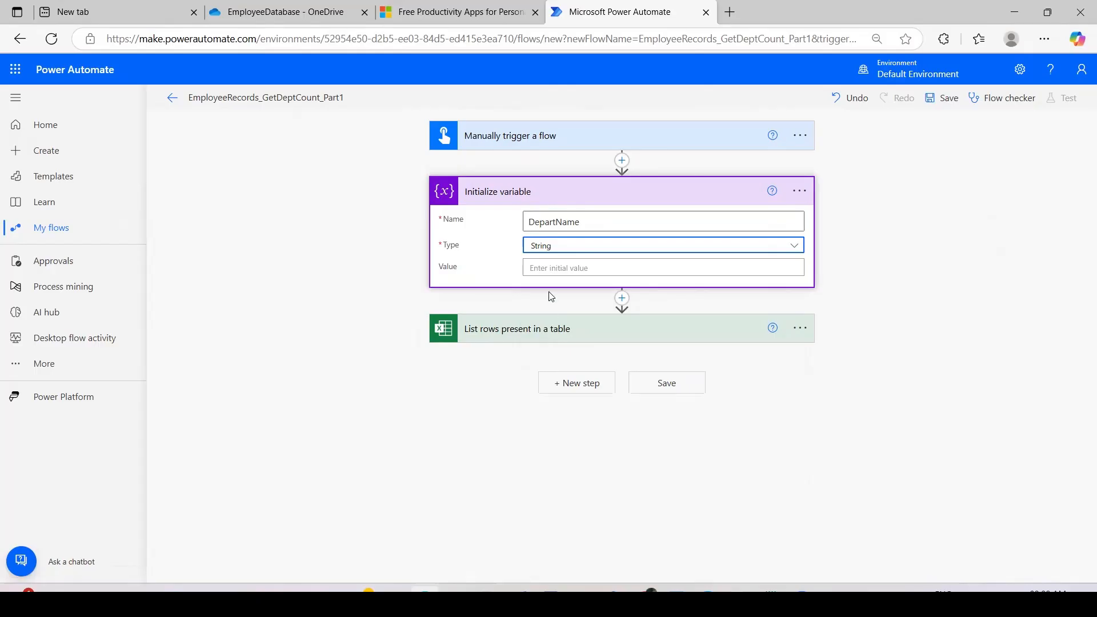
# Take the department name Finance from the employee table in Excel and enter it in the flow as DepartName's initial value
pyautogui.click(555, 268)
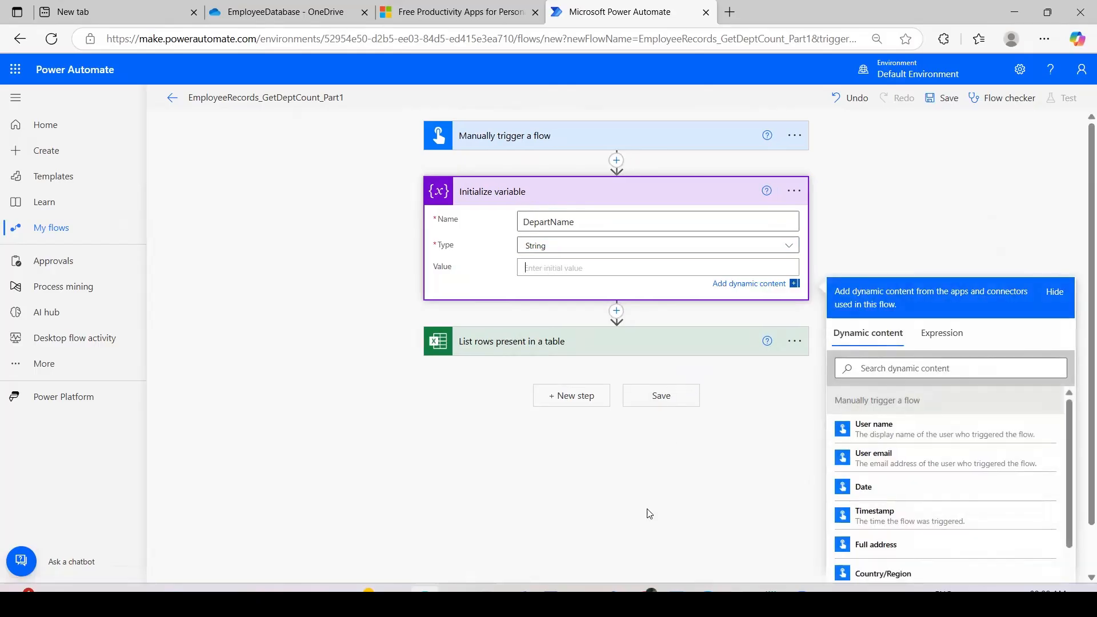
pyautogui.click(412, 588)
pyautogui.click(327, 298)
pyautogui.doubleClick(326, 298)
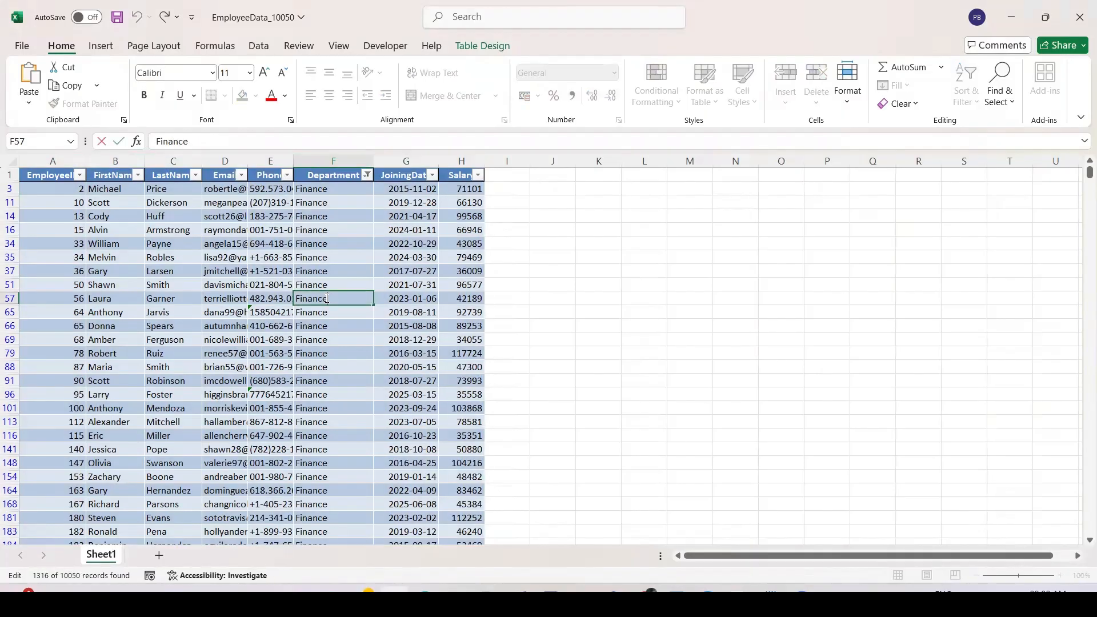
pyautogui.keyDown('ctrl'); pyautogui.click(353, 348); pyautogui.keyUp('ctrl')
pyautogui.hotkey('alt', 'Tab')
pyautogui.write('Finance')
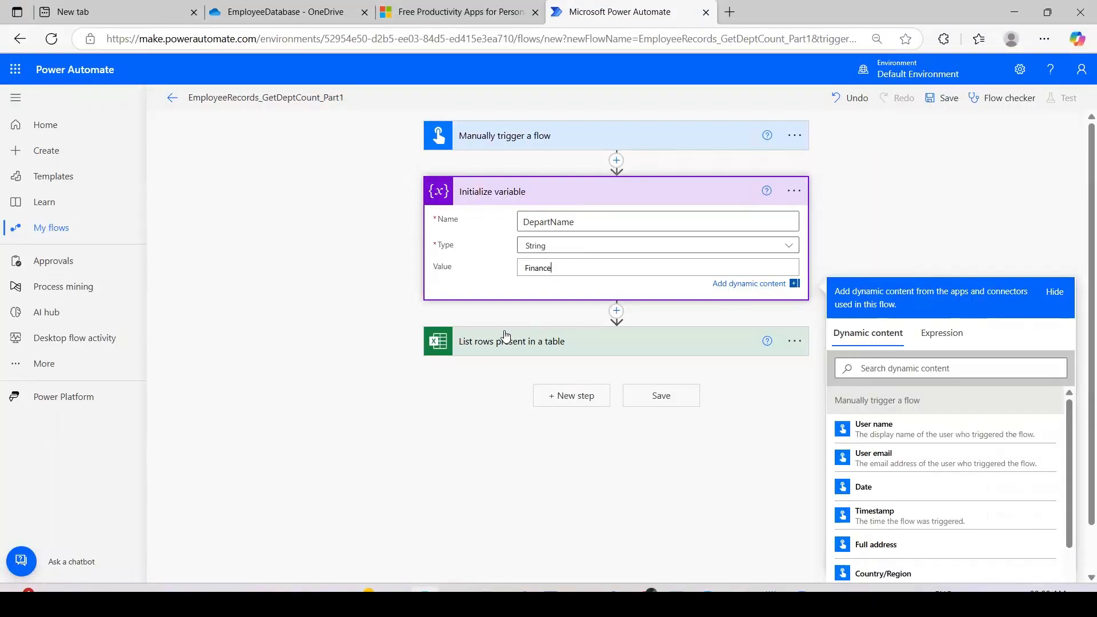
pyautogui.click(277, 320)
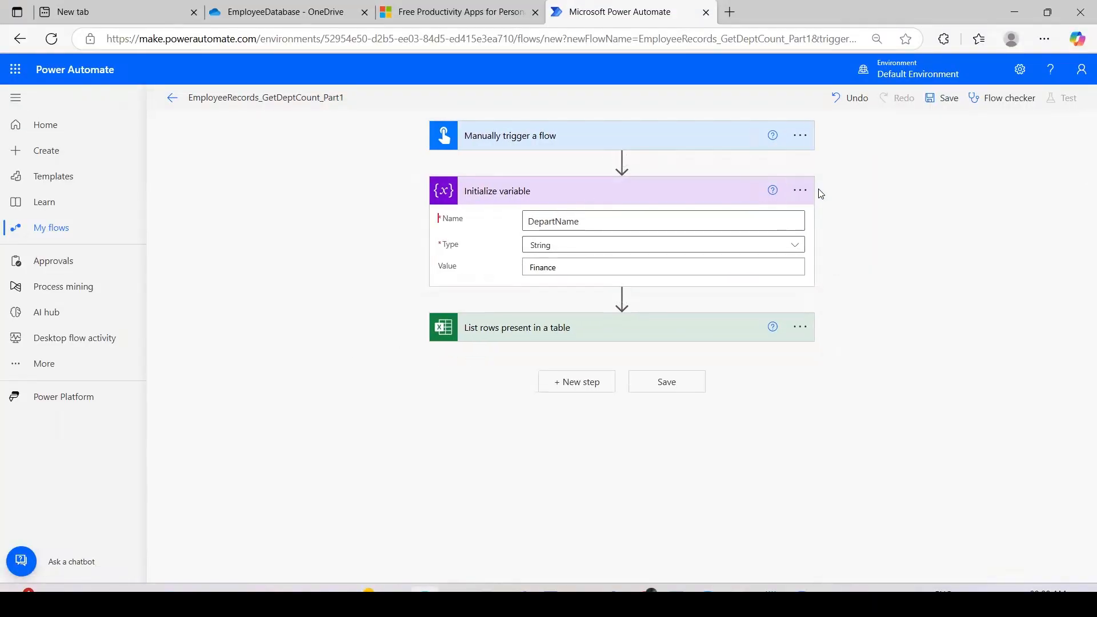
# Rename the variable action to "Initialize variable - DepartName"
pyautogui.click(800, 190)
pyautogui.click(845, 212)
pyautogui.click(543, 191)
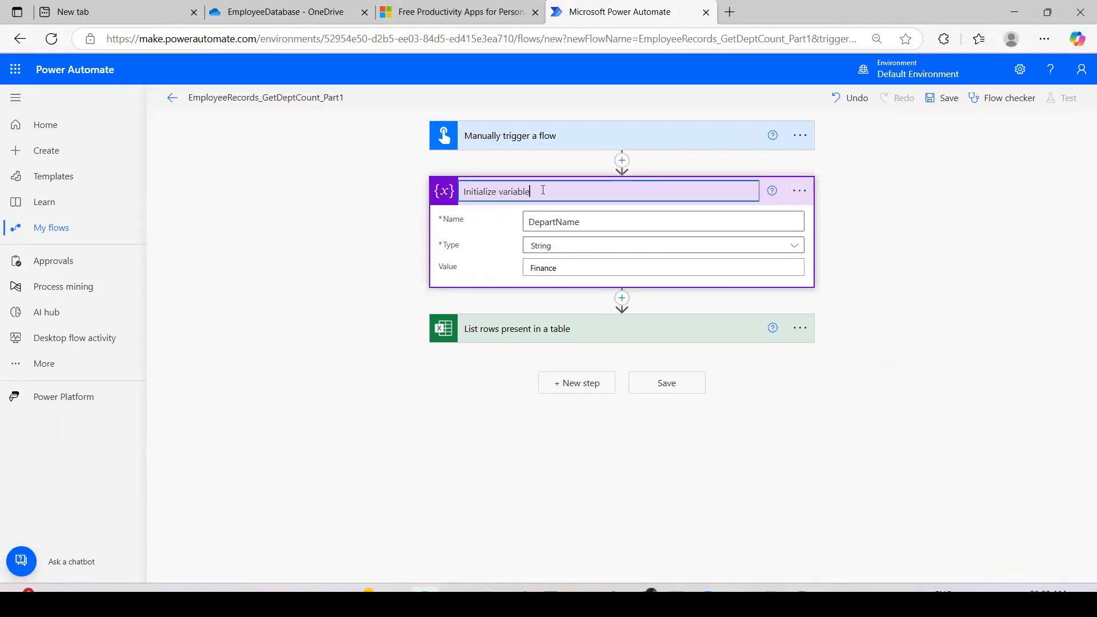
pyautogui.write('- DepartName')
pyautogui.click(459, 290)
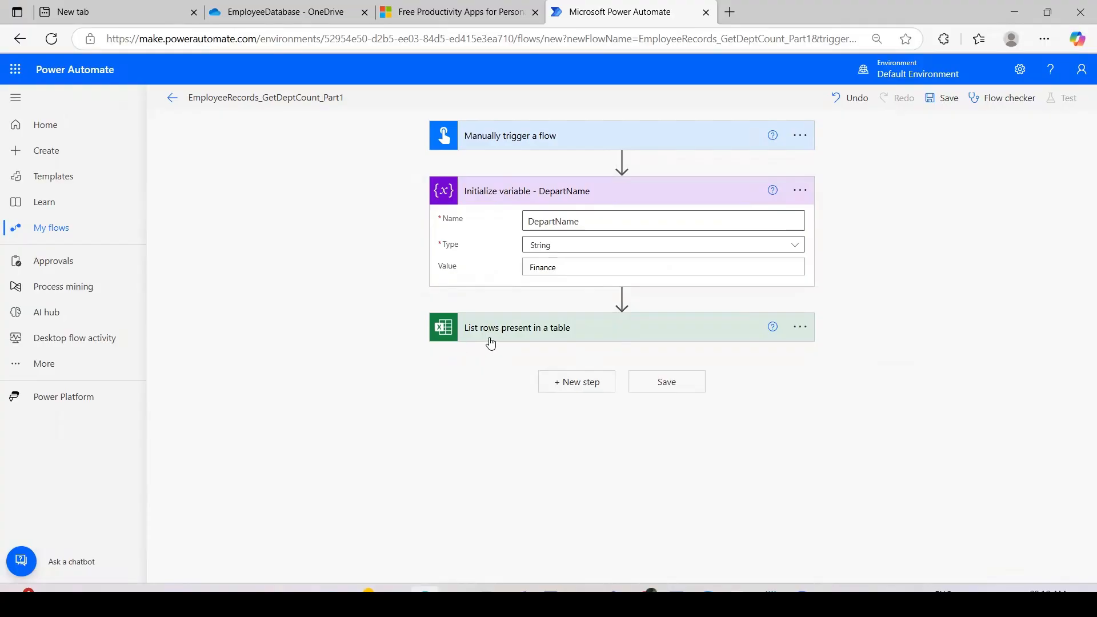
# Insert a second Initialize variable action between the DepartName variable and List rows present in a table
pyautogui.click(562, 383)
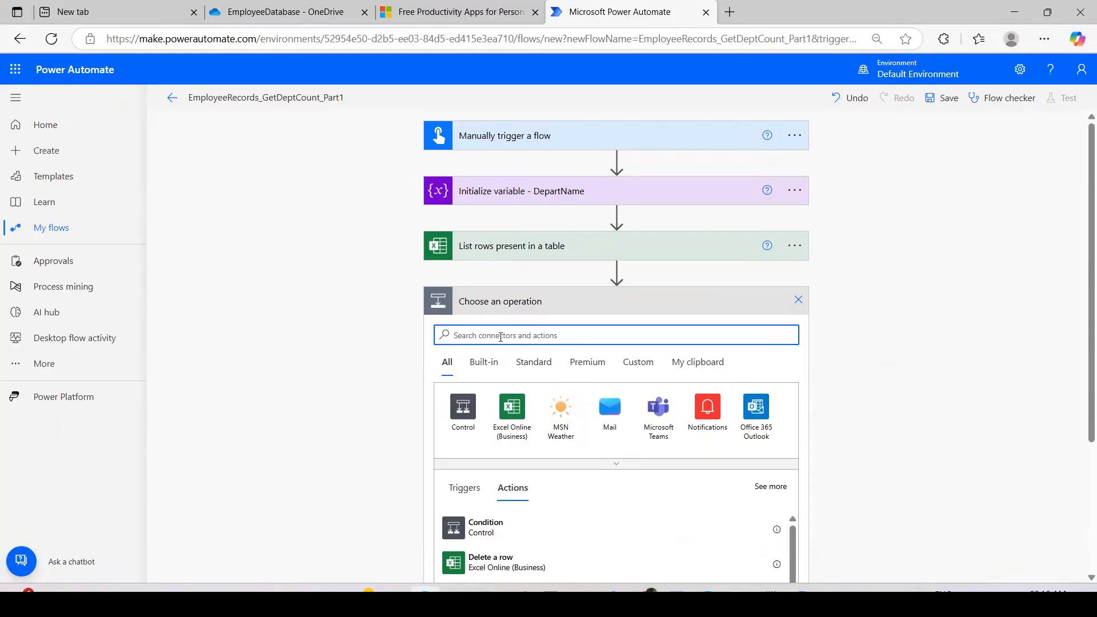
pyautogui.click(798, 300)
pyautogui.click(621, 215)
pyautogui.click(608, 230)
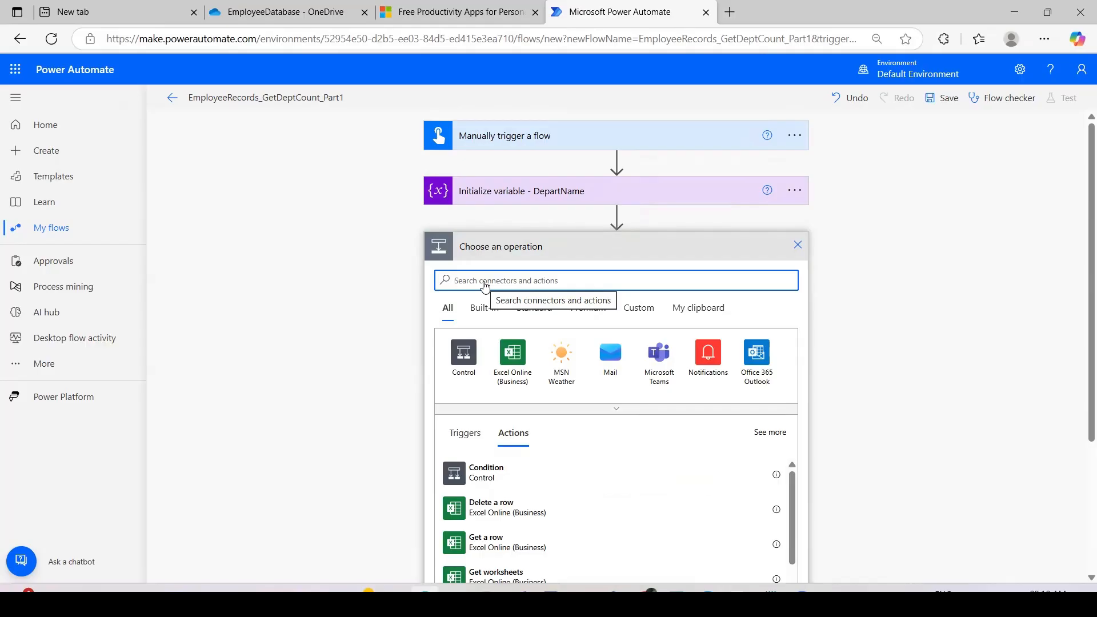
pyautogui.write('s')
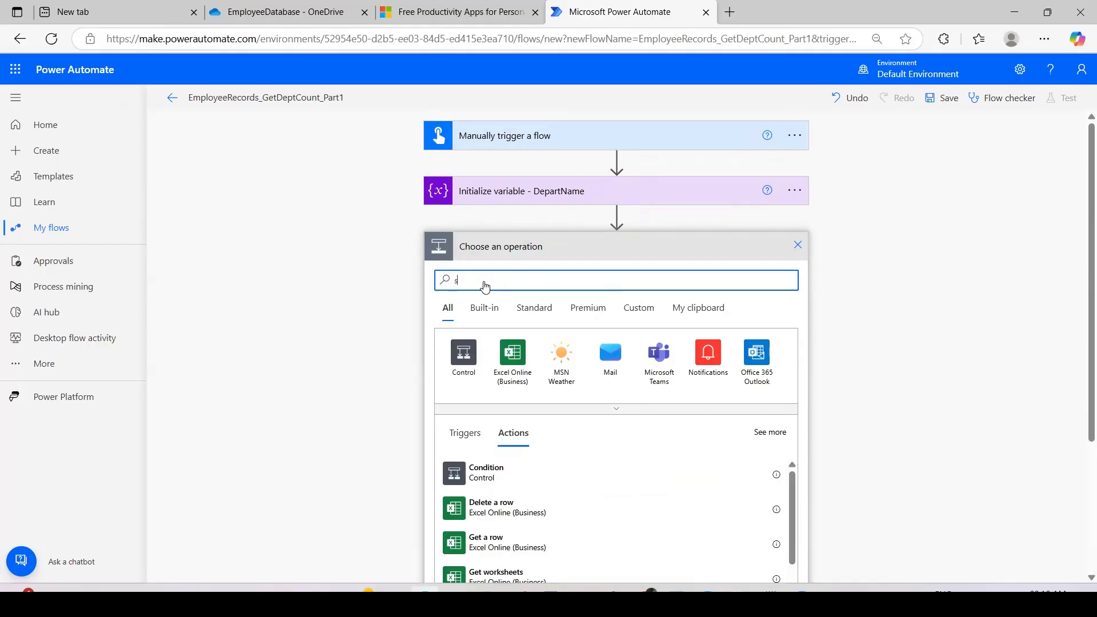
pyautogui.write('et')
pyautogui.hotkey('ctrl', 'a')
pyautogui.write('i')
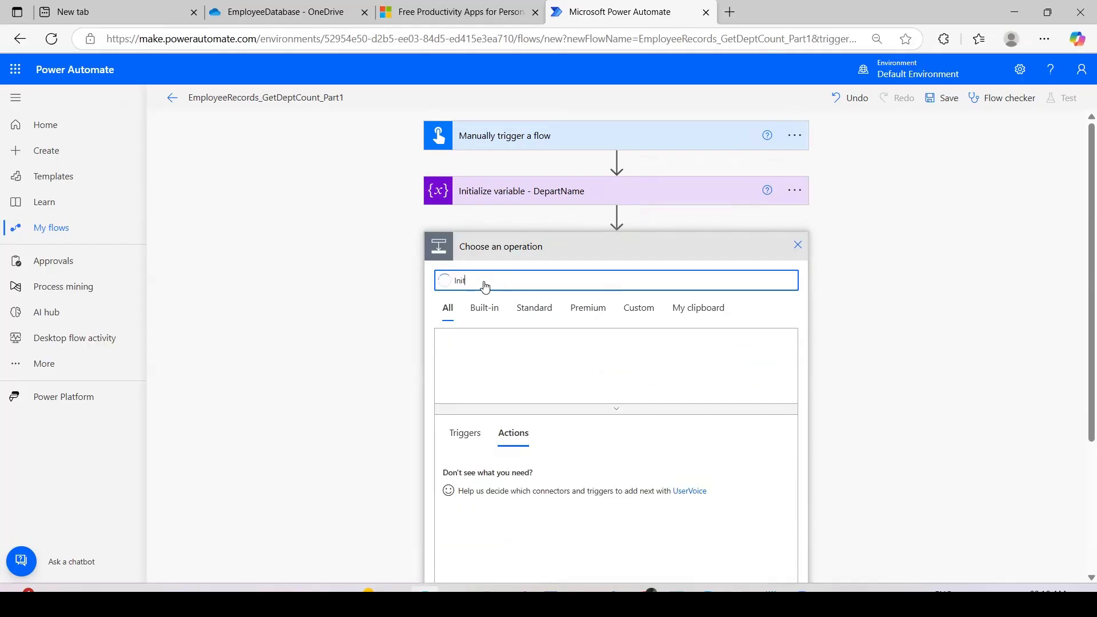
pyautogui.write('nit')
pyautogui.click(712, 375)
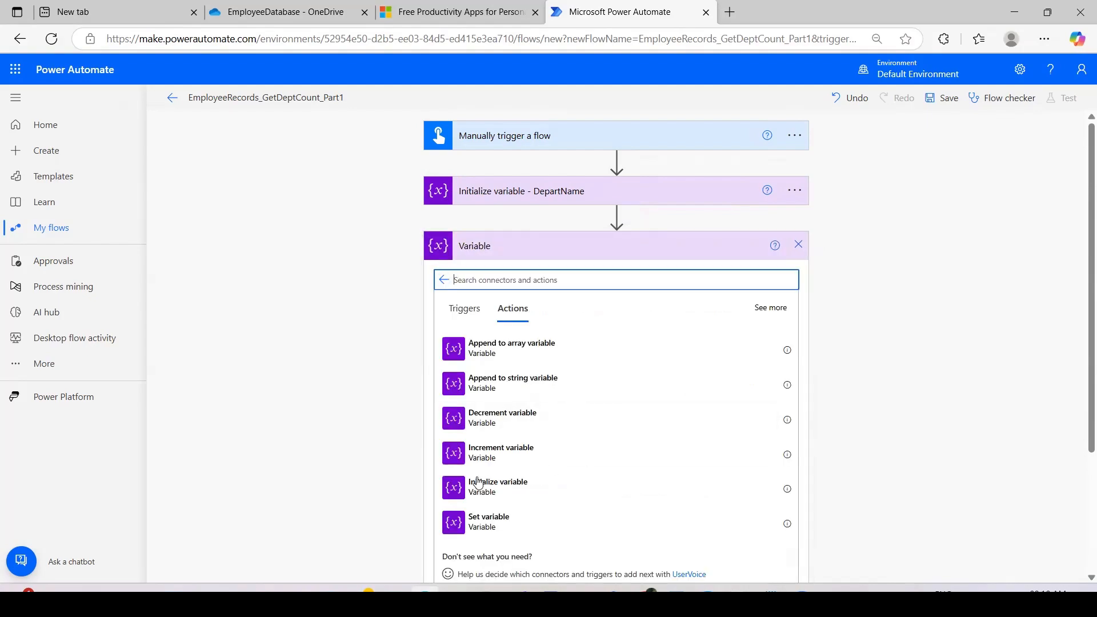
pyautogui.click(478, 487)
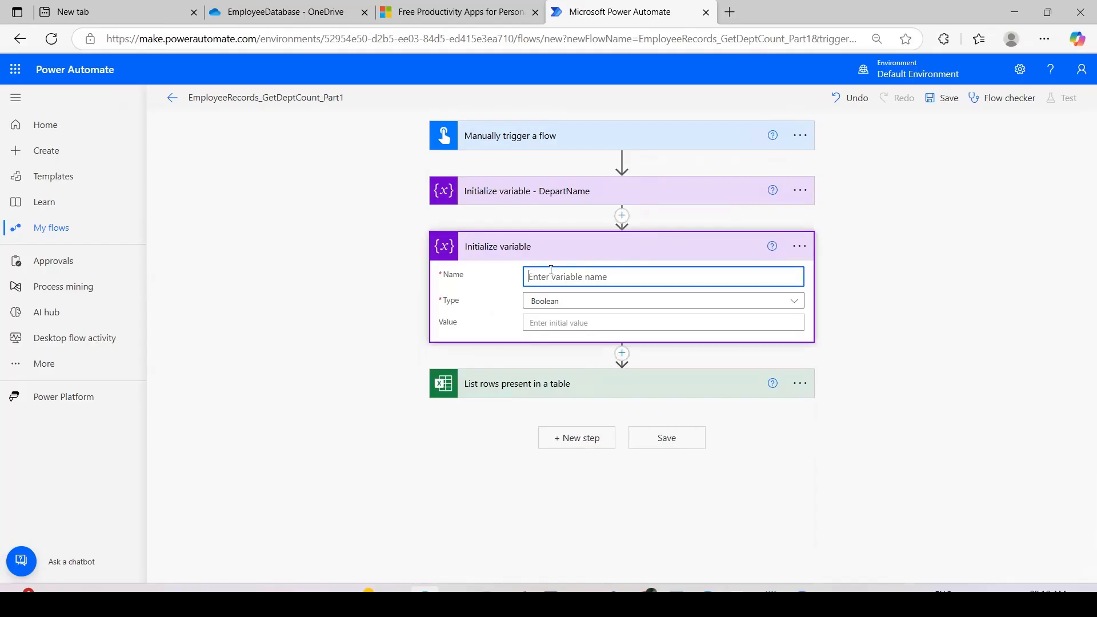
# Name the second variable Count, set its type to Integer and its initial value to 0
pyautogui.write('Count')
pyautogui.click(570, 304)
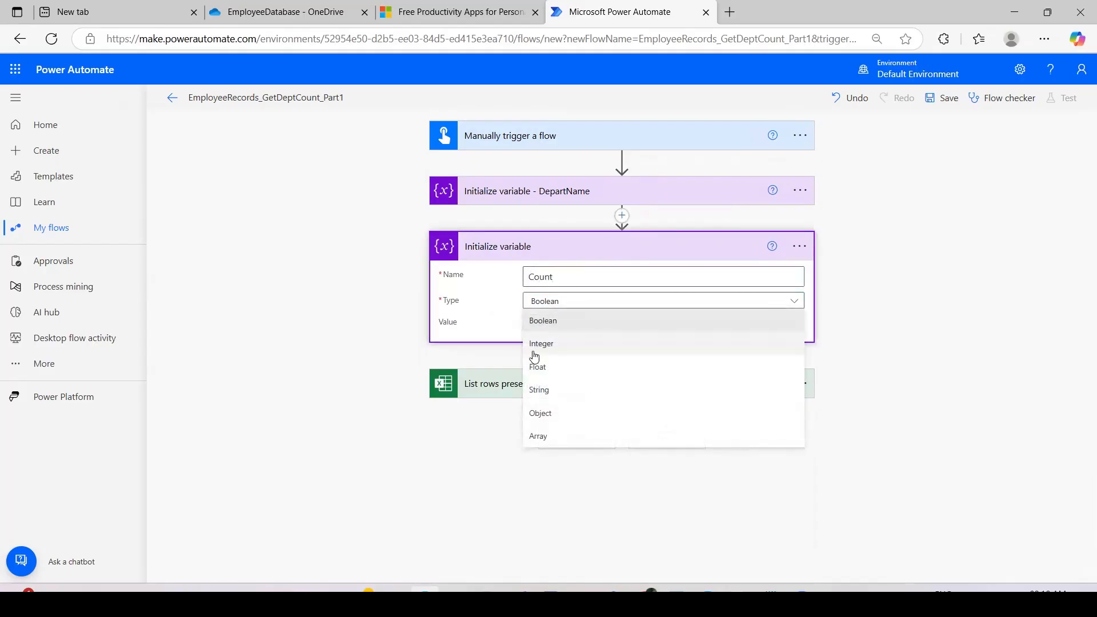
pyautogui.click(536, 344)
pyautogui.click(548, 319)
pyautogui.write('0')
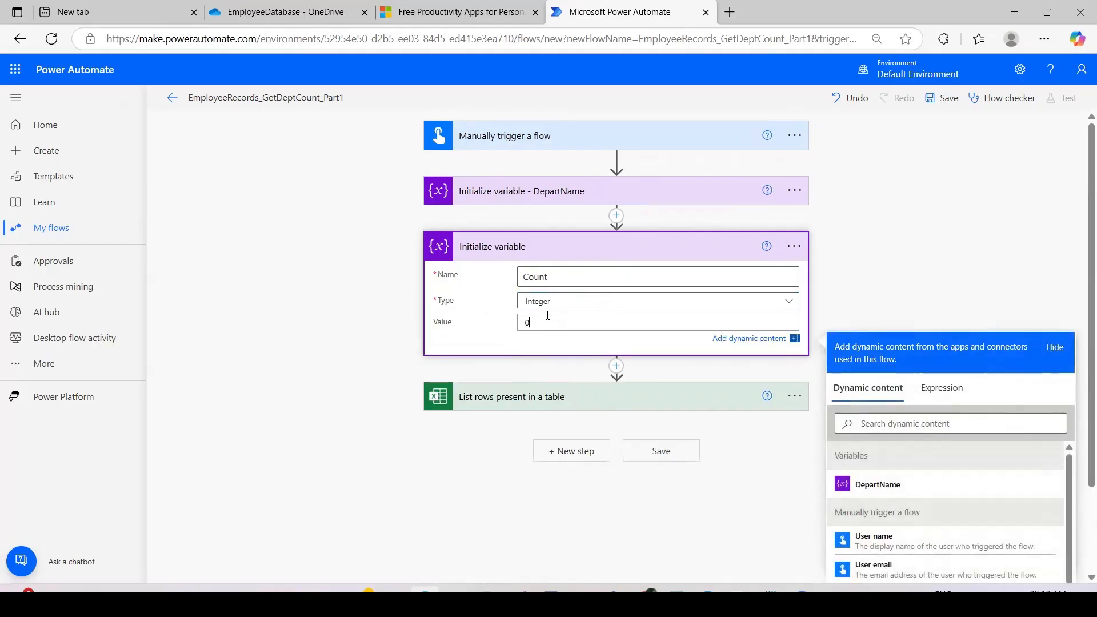
pyautogui.click(387, 427)
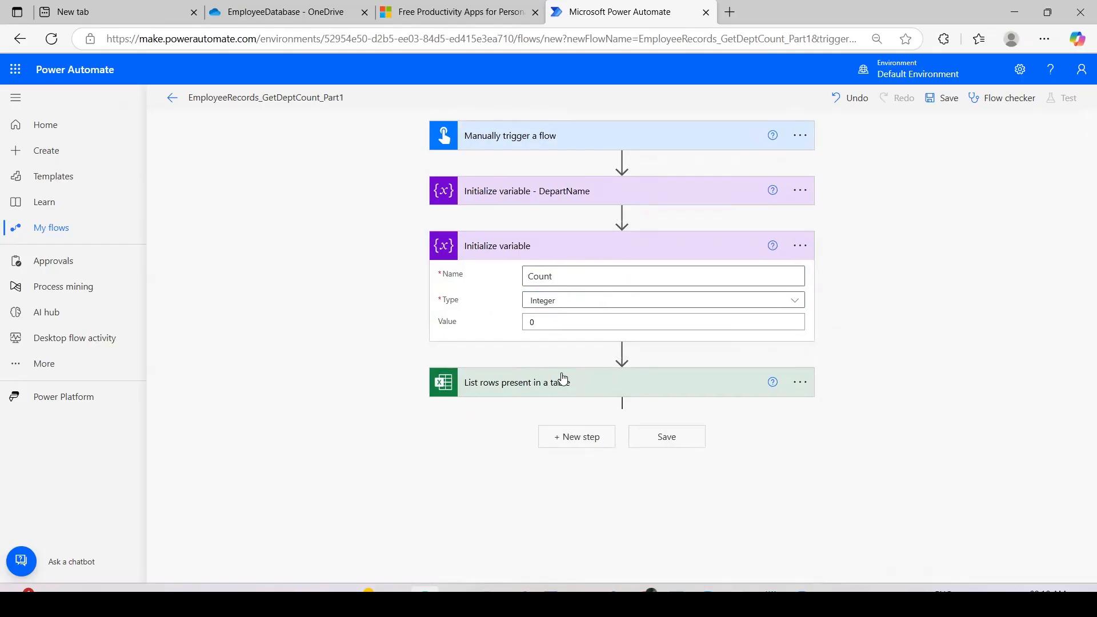
# Rename the second variable action to "Initialize variable-Count of emp"
pyautogui.click(800, 246)
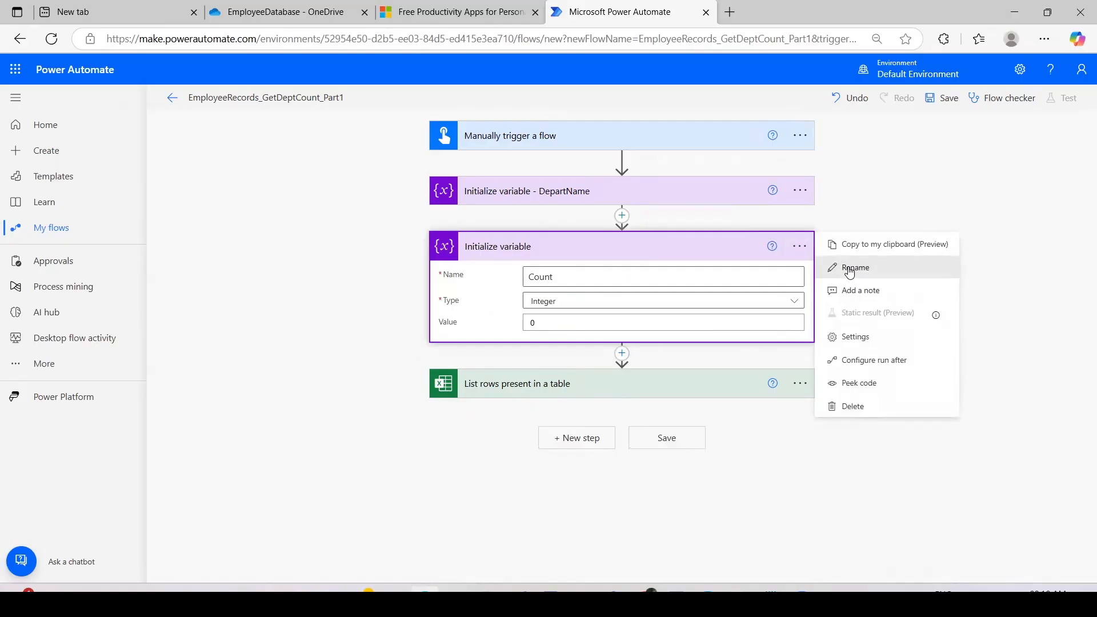
pyautogui.click(845, 265)
pyautogui.click(549, 241)
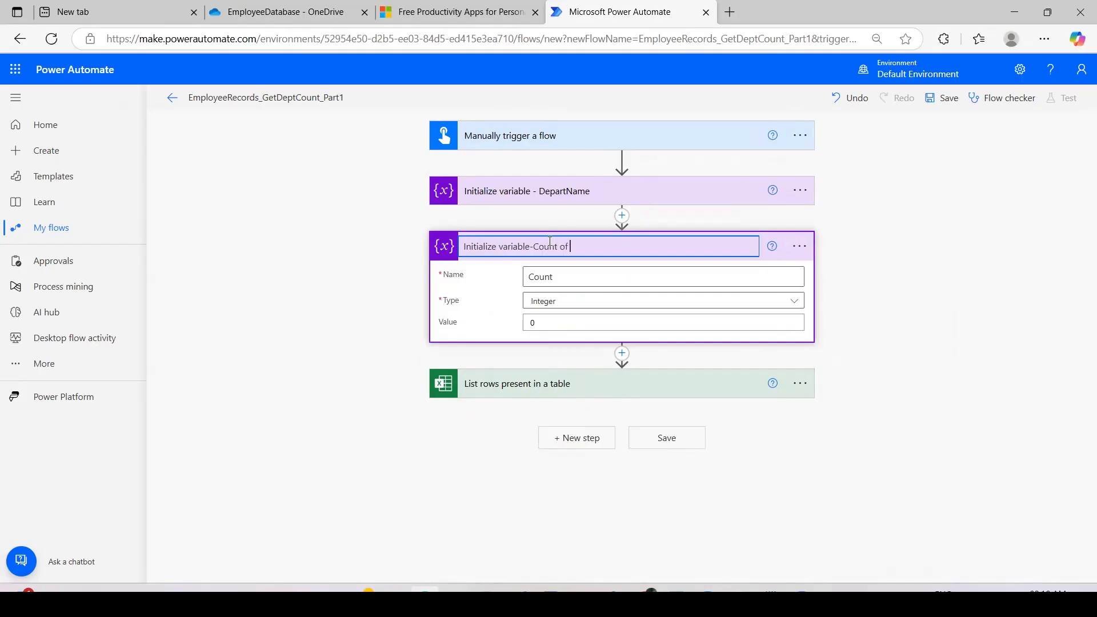
pyautogui.write('-Count of emp')
pyautogui.click(497, 445)
# Add an Apply to each control after List rows present in a table
pyautogui.click(565, 438)
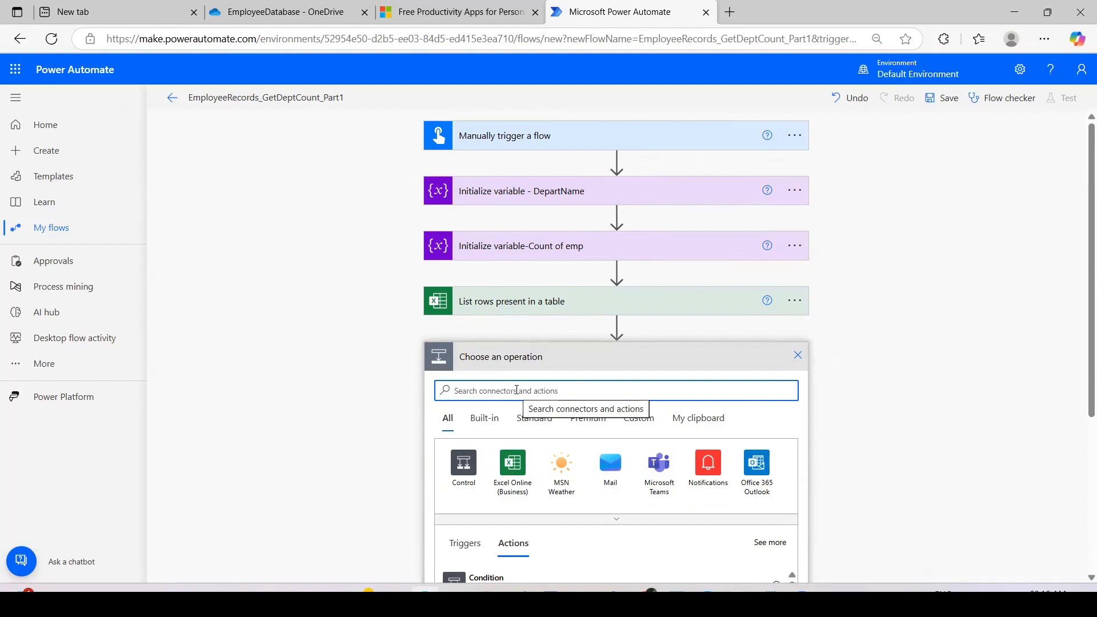
pyautogui.write('fio')
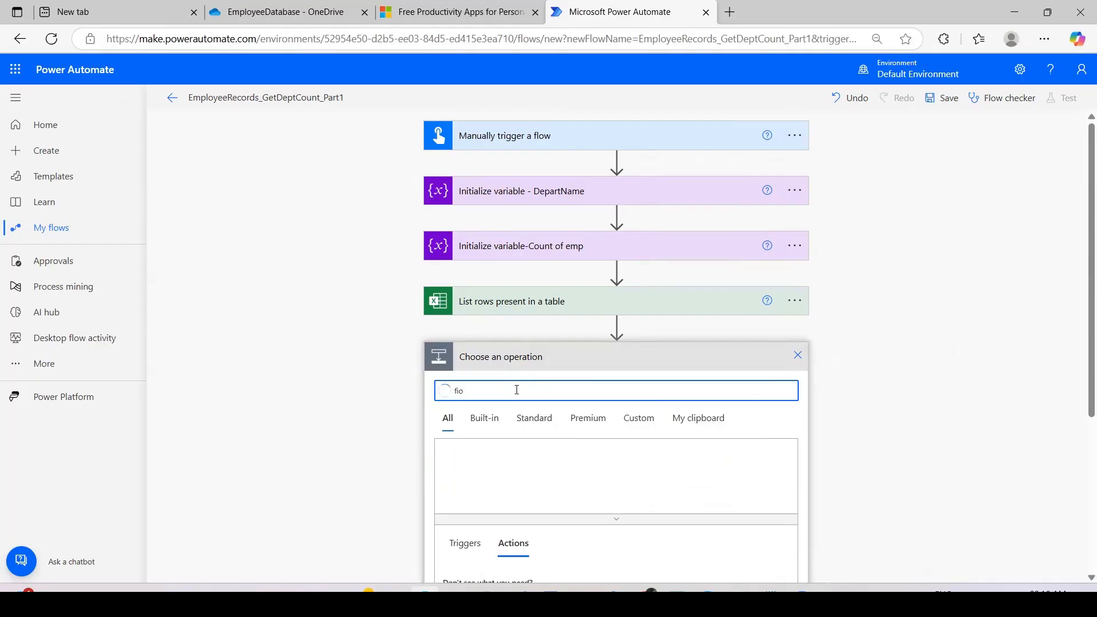
pyautogui.write(' fp')
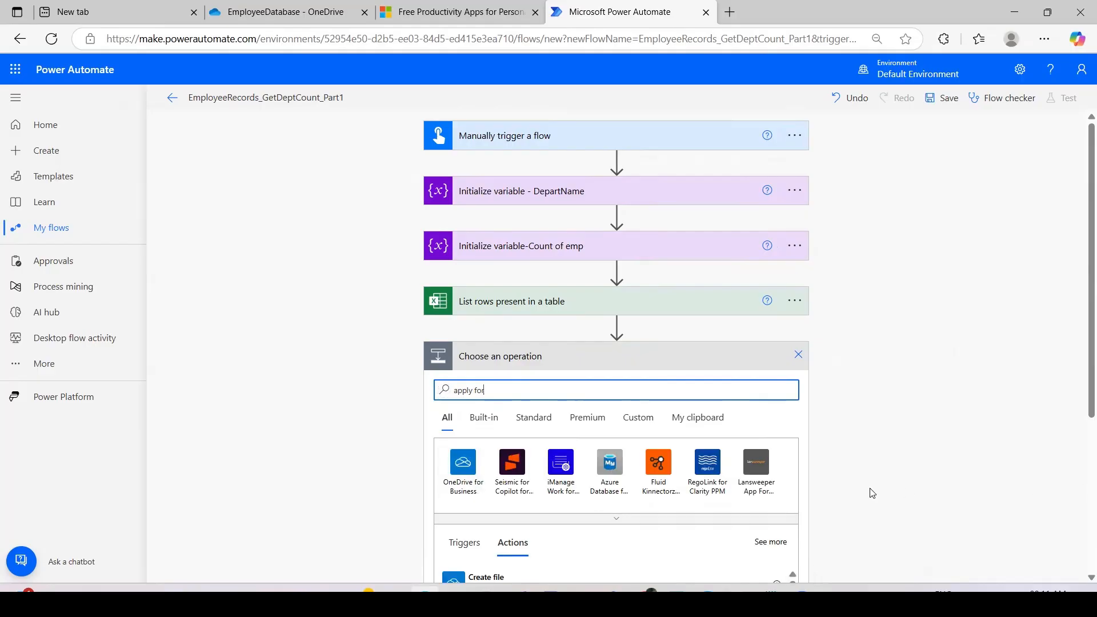
pyautogui.hotkey('ctrl', 'a')
pyautogui.press('BackSpace')
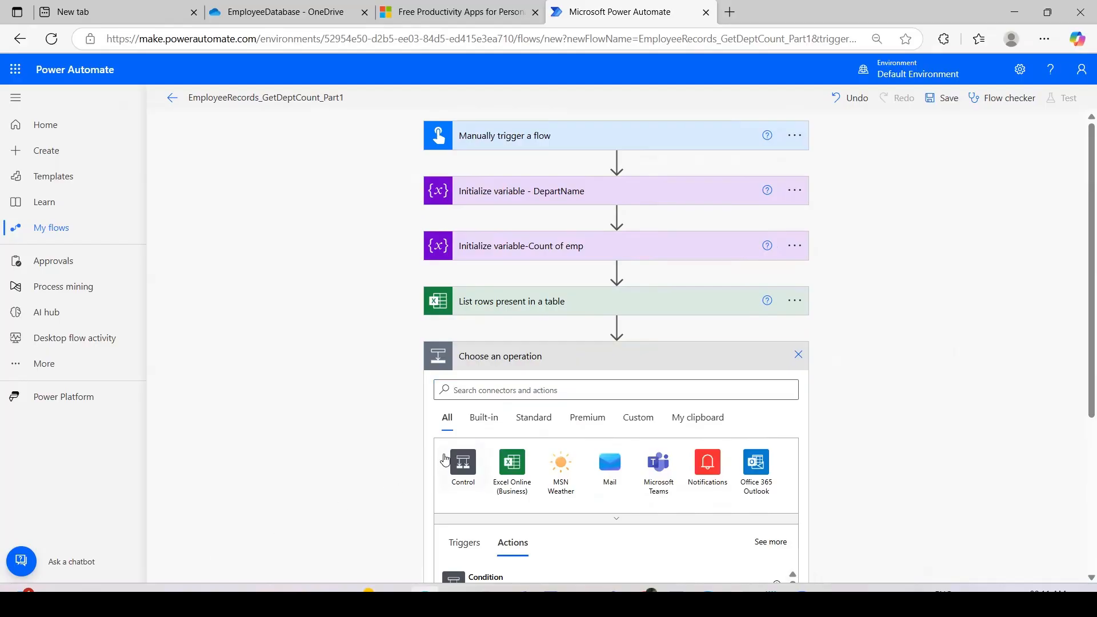
pyautogui.click(459, 464)
pyautogui.moveTo(1090, 369); pyautogui.dragTo(1089, 420)
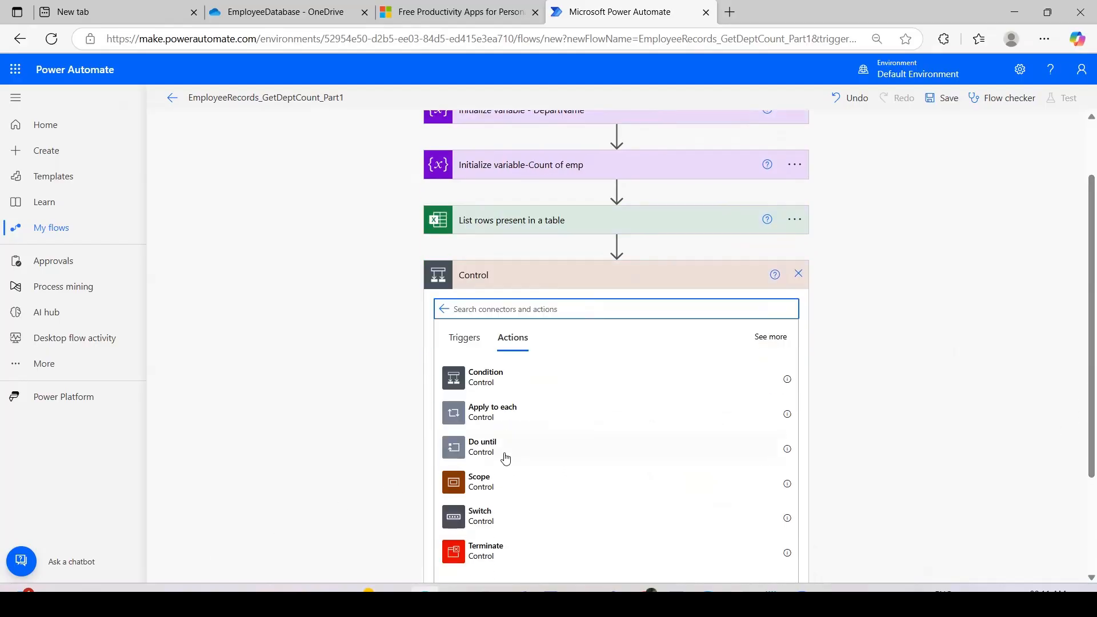
pyautogui.click(498, 416)
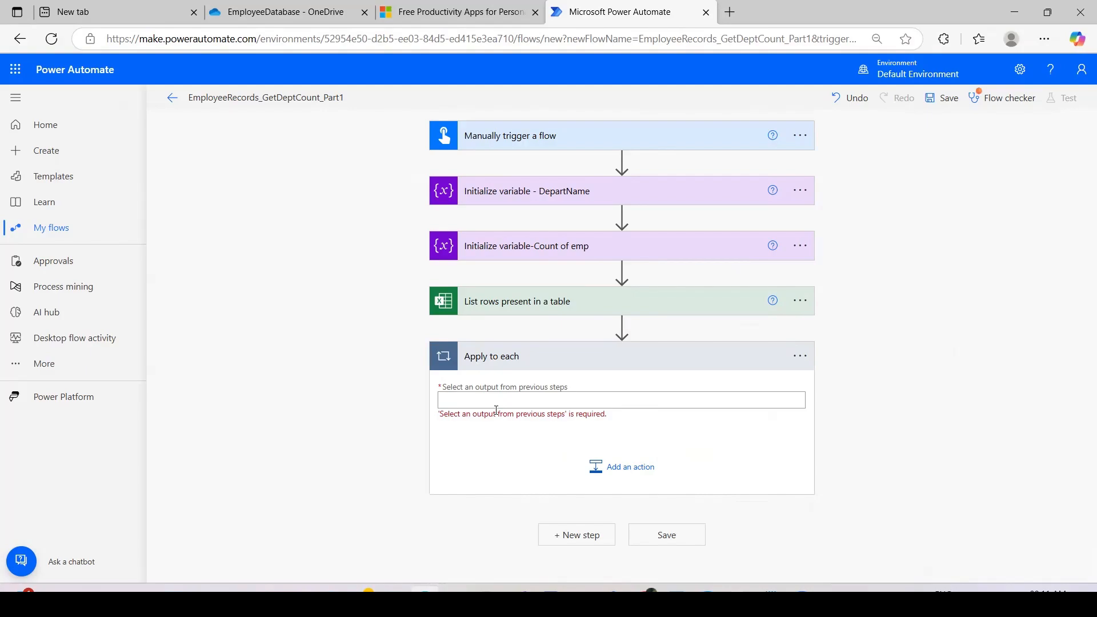
# Set the Apply to each loop's input to the value output of List rows present in a table
pyautogui.click(496, 406)
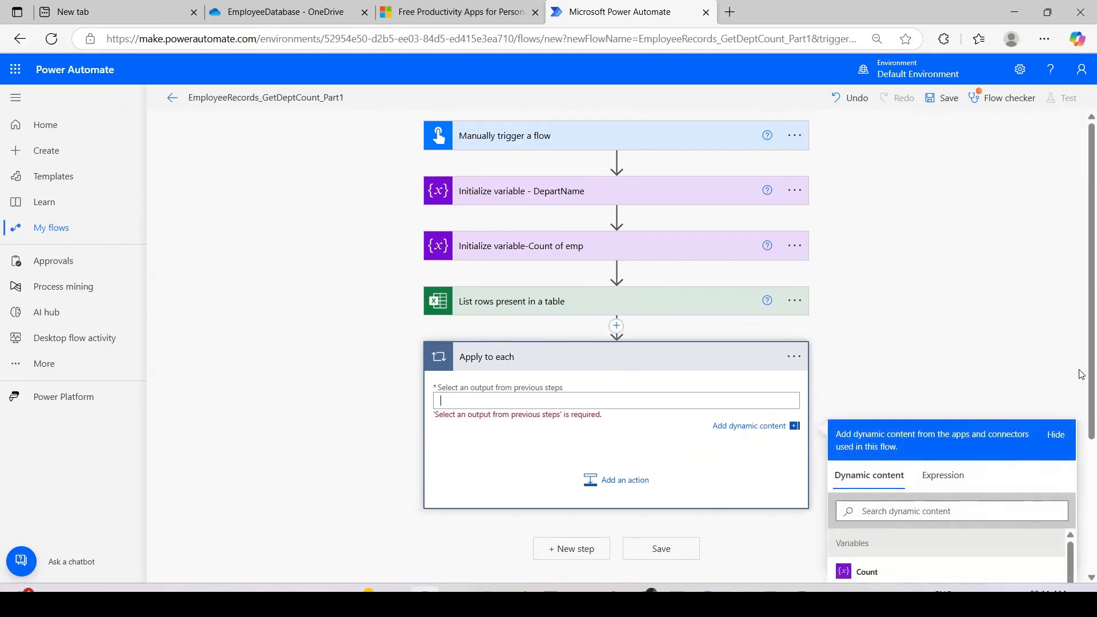
pyautogui.scroll(-3, 1082, 374)
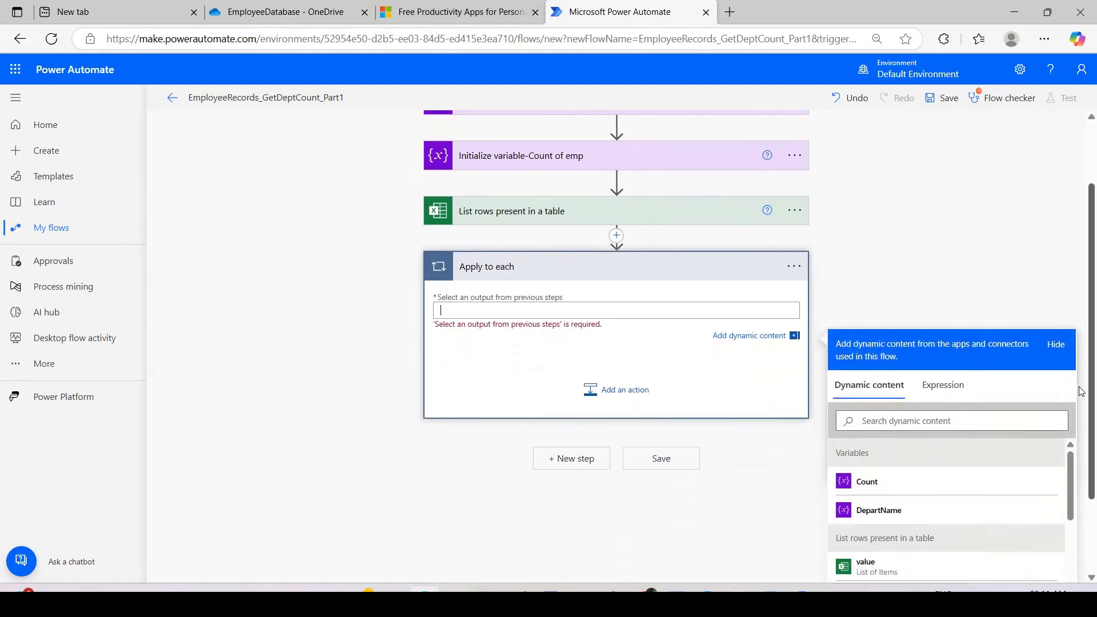
pyautogui.scroll(-2, 1082, 391)
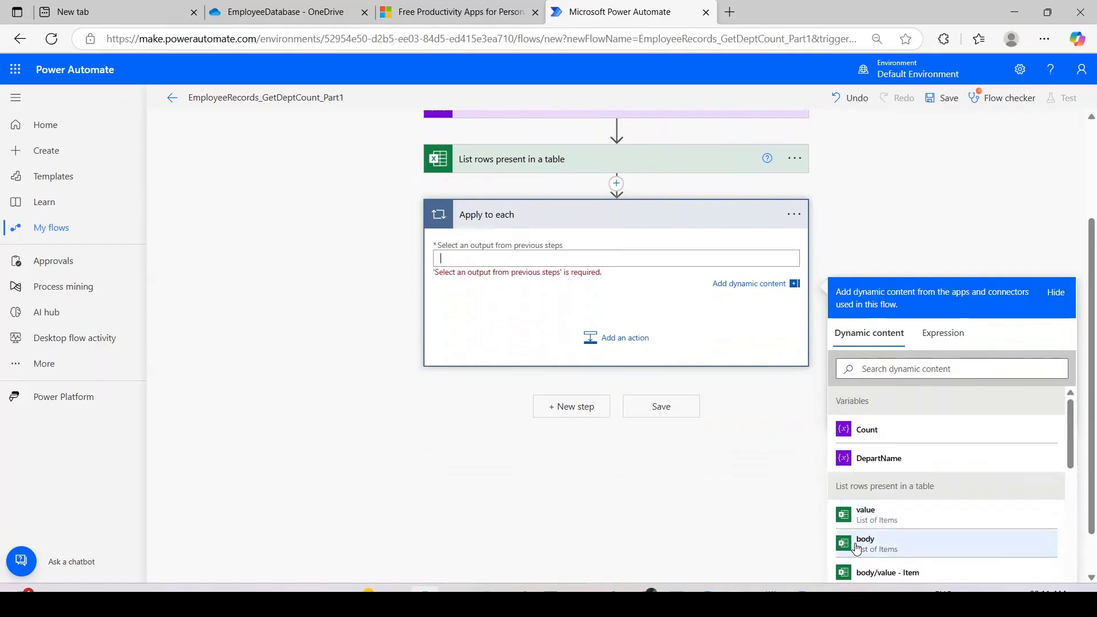
pyautogui.click(862, 514)
pyautogui.click(492, 340)
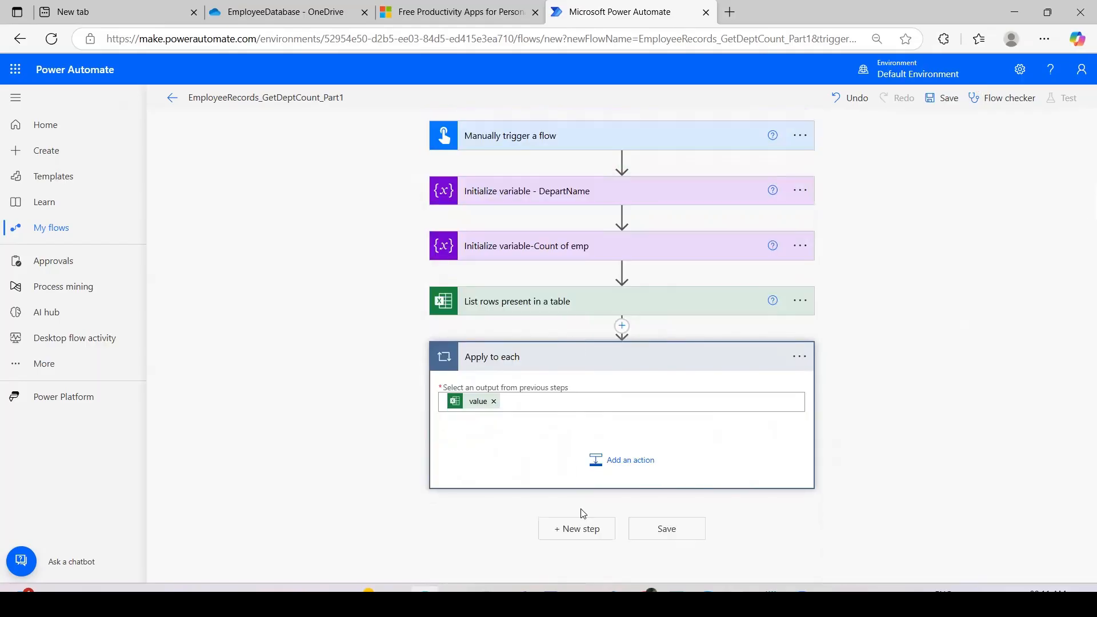
# Add a Condition control inside the Apply to each loop
pyautogui.click(623, 462)
pyautogui.click(450, 565)
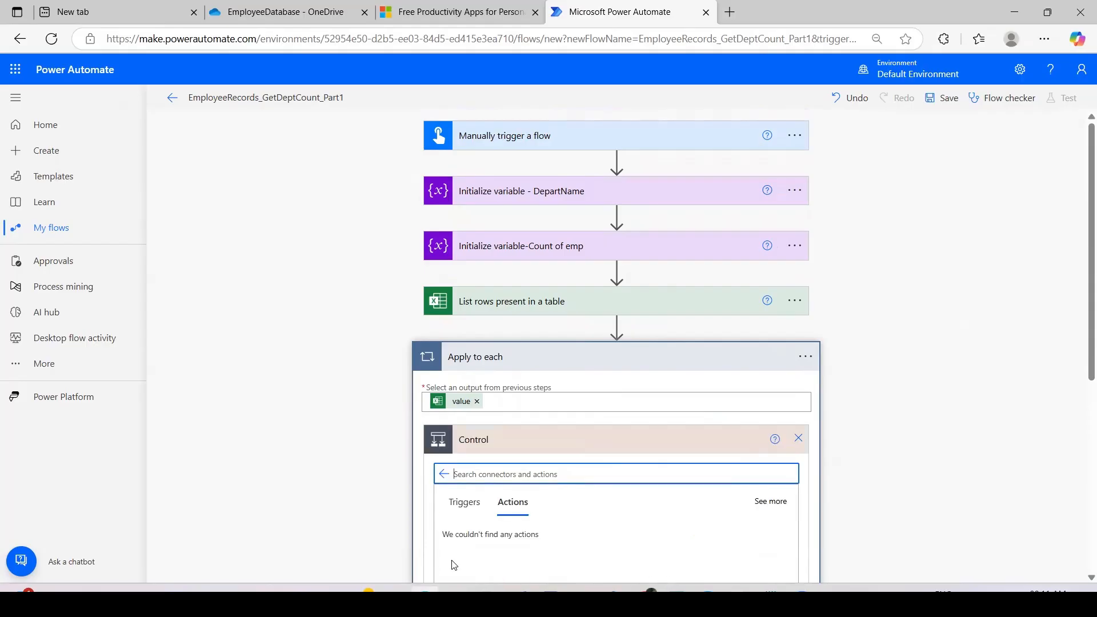
pyautogui.scroll(-3, 455, 548)
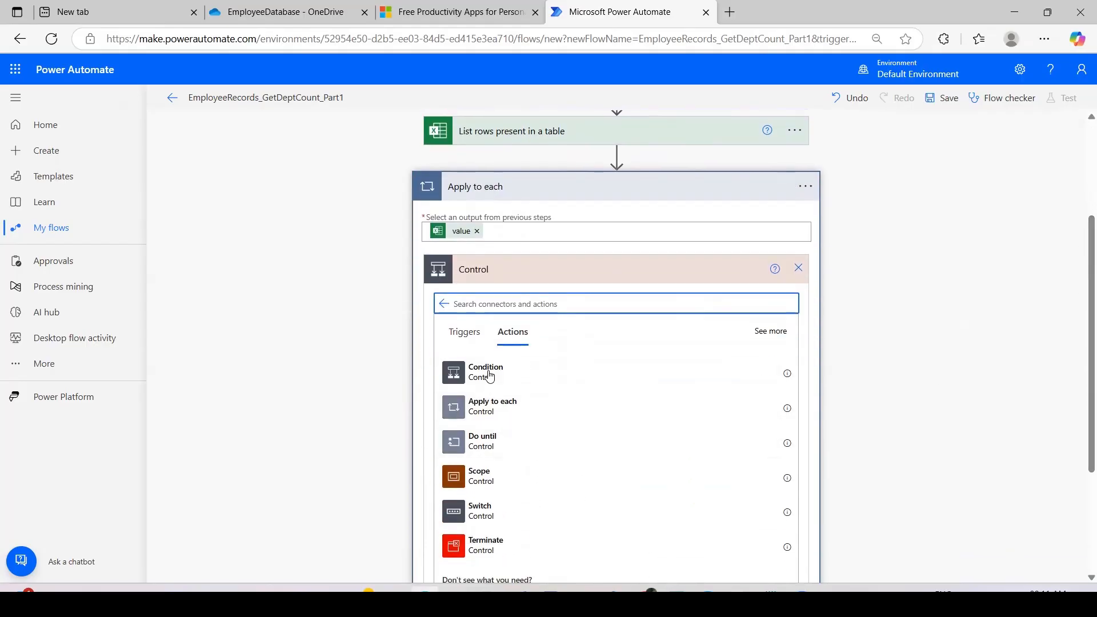
pyautogui.click(490, 373)
# Define the condition as the Excel column Department is equal to the variable DepartName
pyautogui.click(489, 309)
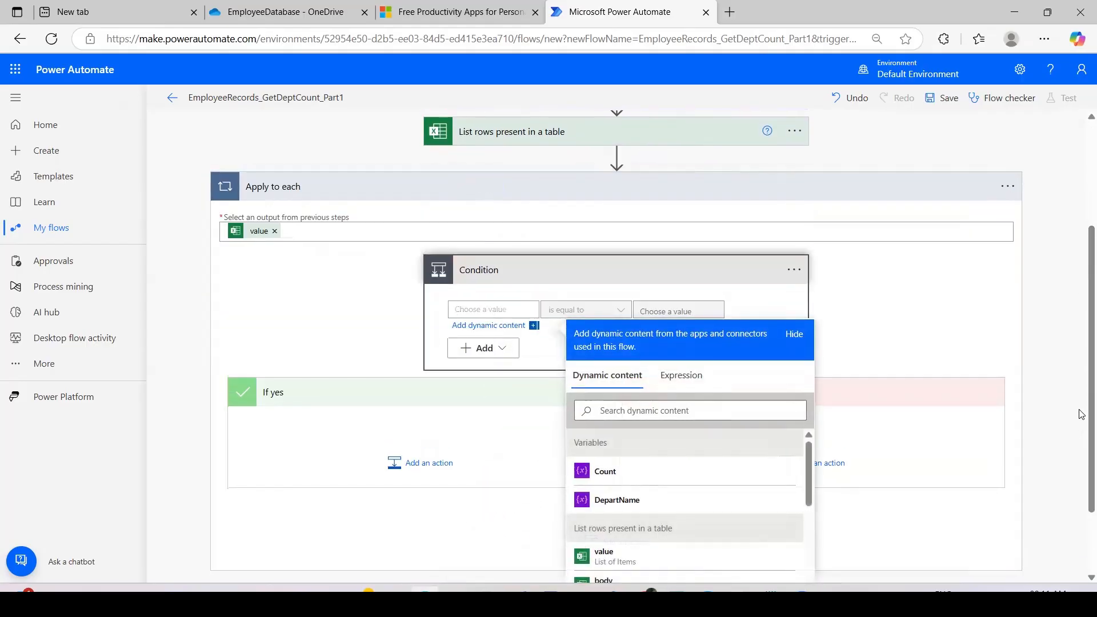
pyautogui.scroll(-2, 1082, 414)
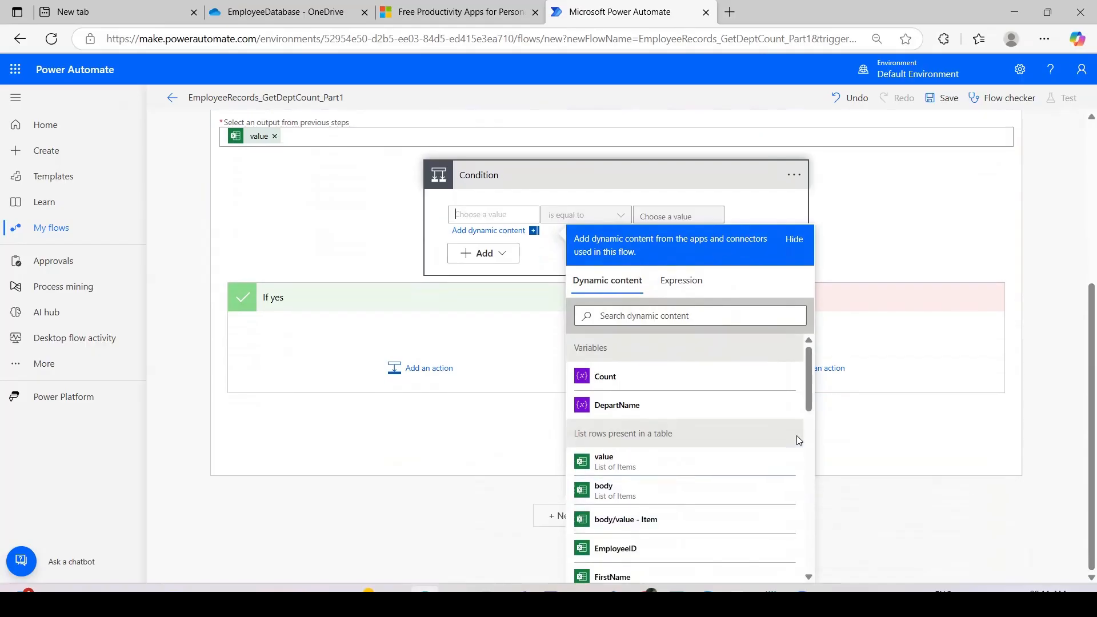
pyautogui.scroll(-3, 742, 457)
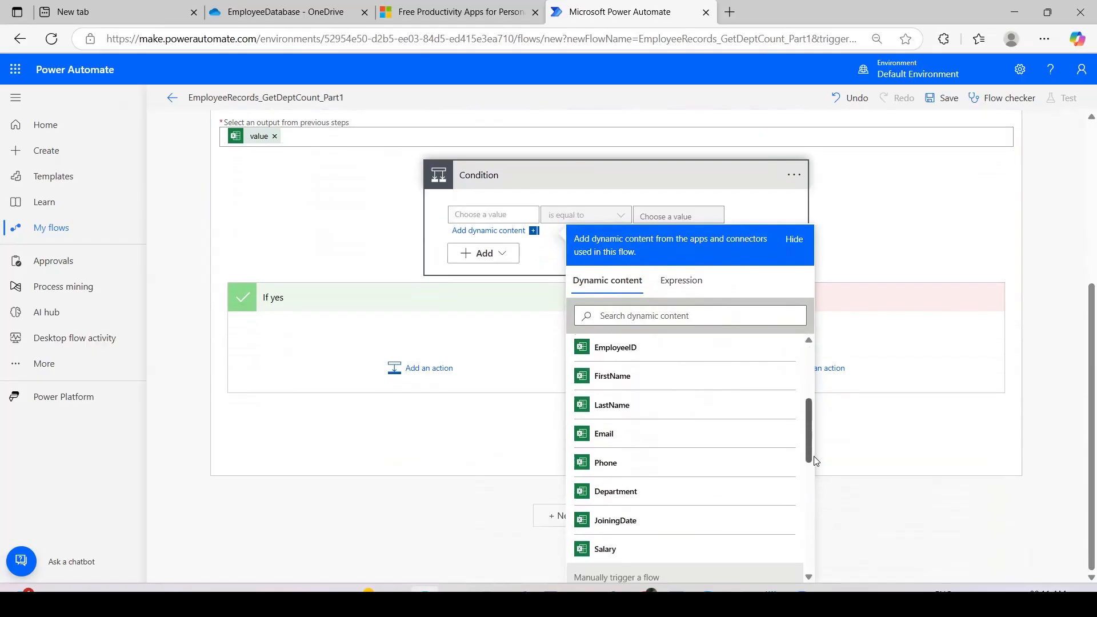
pyautogui.click(634, 492)
pyautogui.click(689, 214)
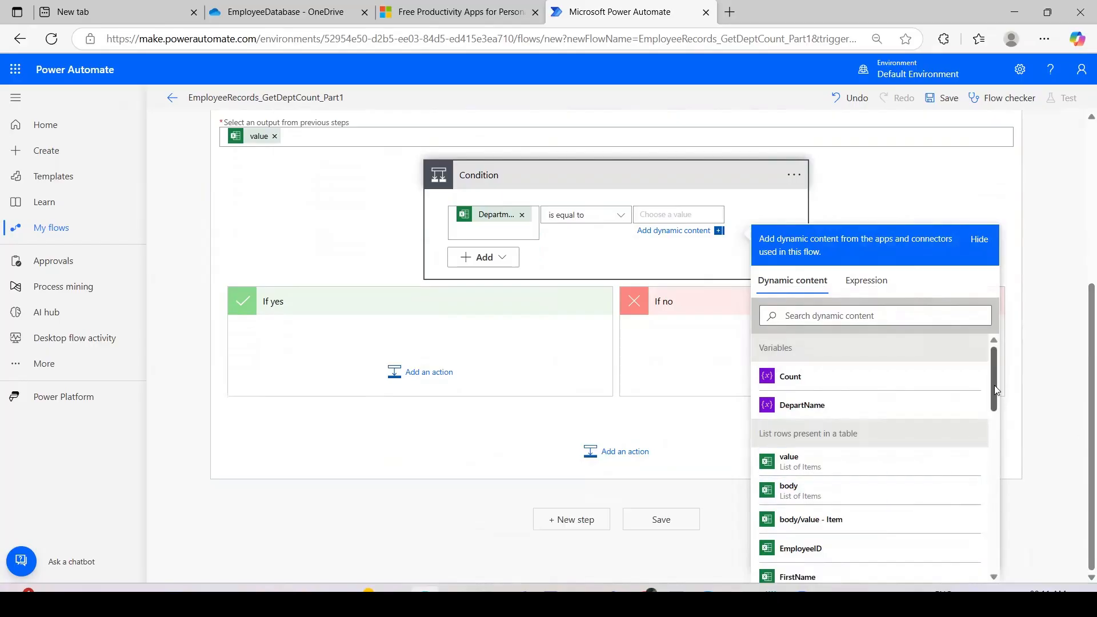
pyautogui.moveTo(994, 386)
pyautogui.mouseDown()
pyautogui.moveTo(1004, 453)
pyautogui.moveTo(995, 366)
pyautogui.mouseUp()
pyautogui.click(801, 405)
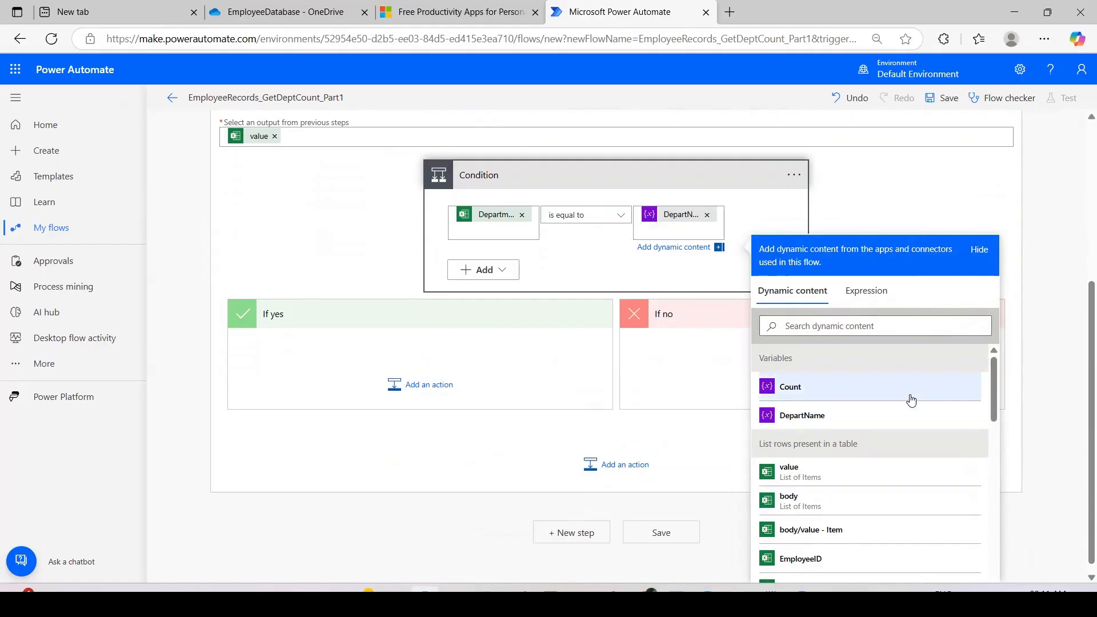
# Add an Increment variable action to the condition's If yes branch
pyautogui.click(431, 384)
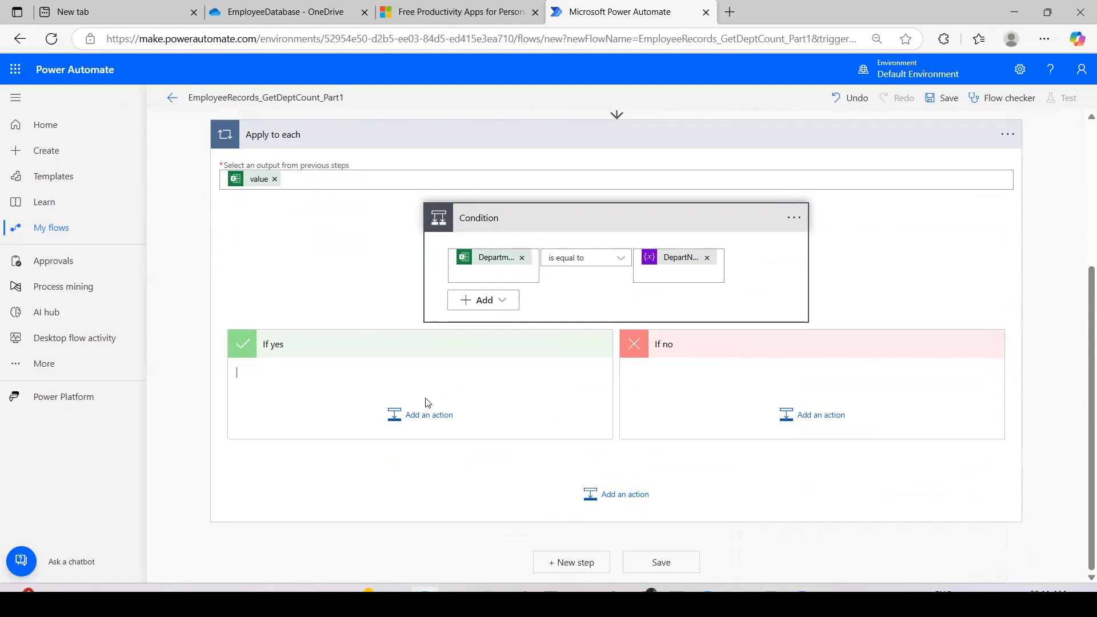
pyautogui.click(429, 416)
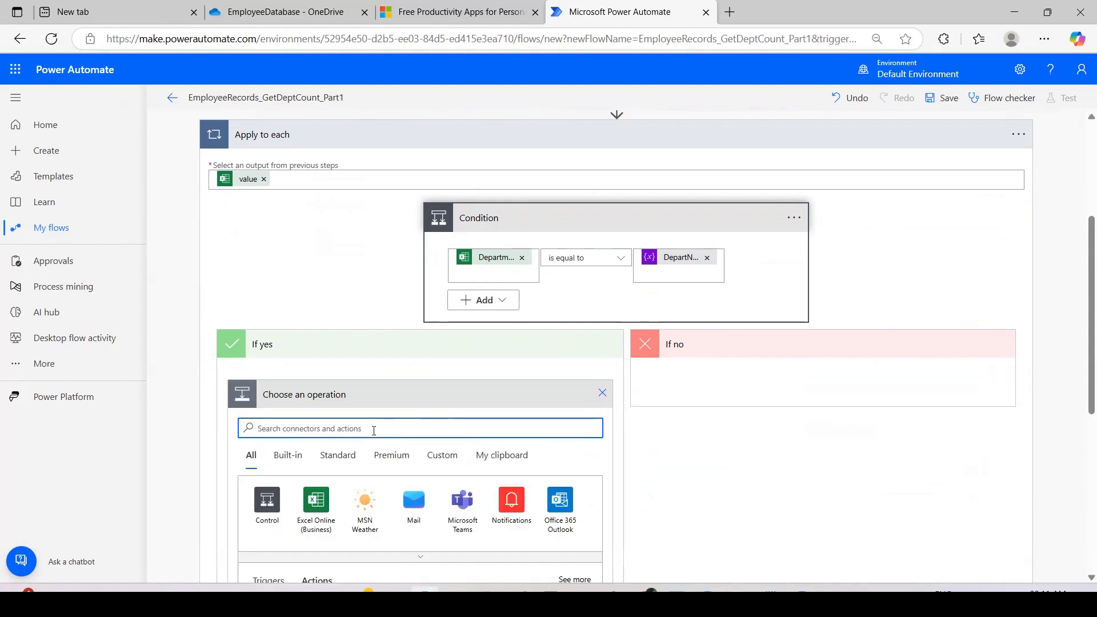
pyautogui.write('set vari')
pyautogui.hotkey('ctrl', 'a')
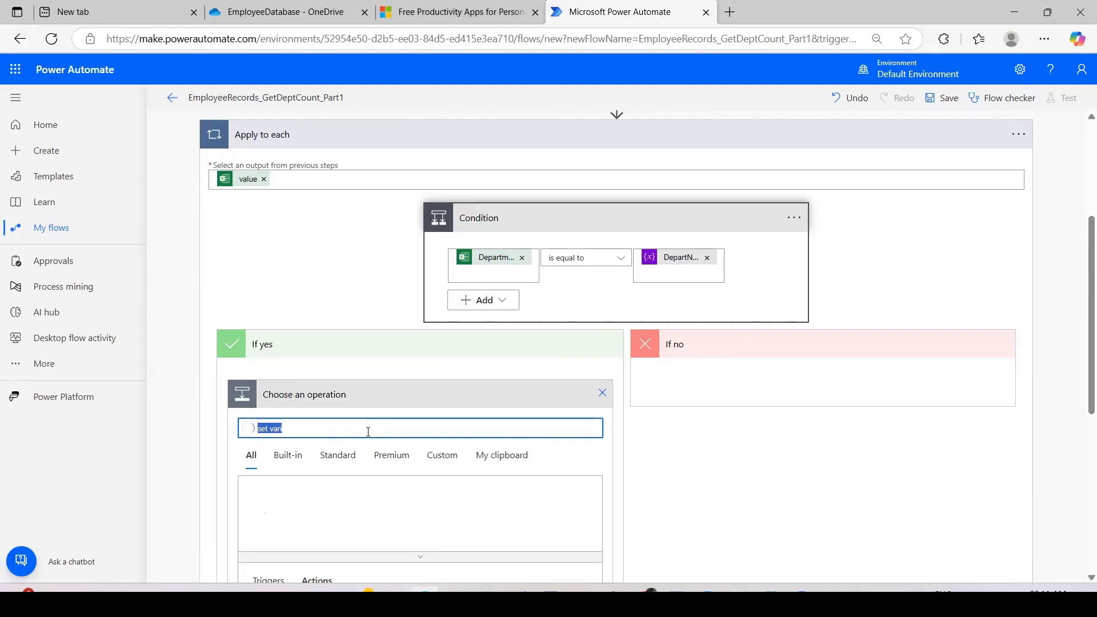
pyautogui.write('incre')
pyautogui.click(279, 513)
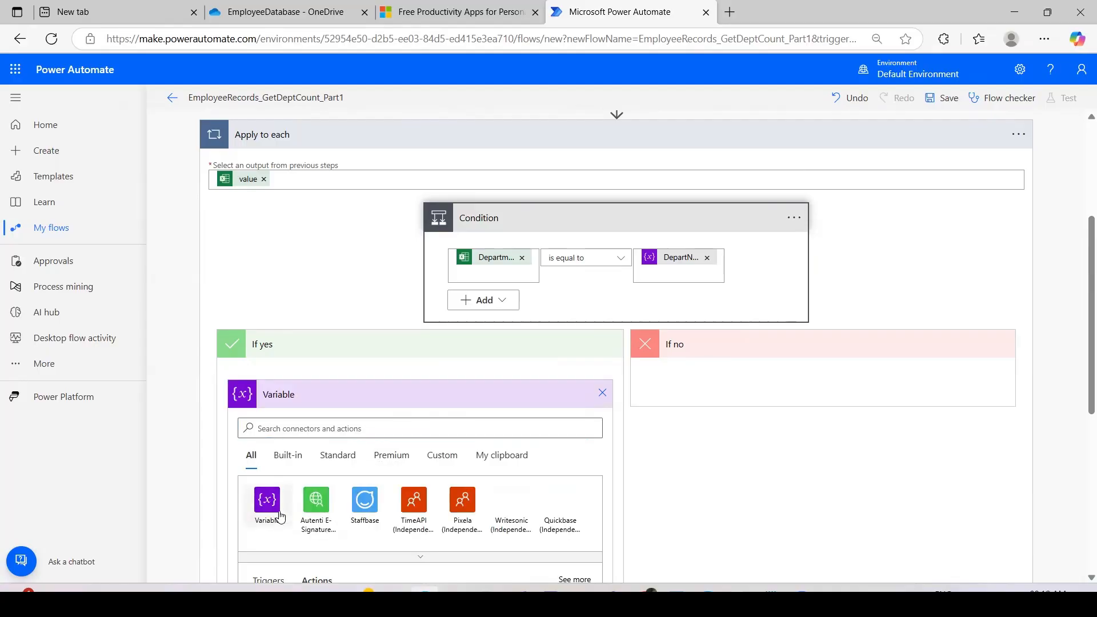
pyautogui.click(1086, 201)
pyautogui.moveTo(1085, 184); pyautogui.dragTo(1081, 393)
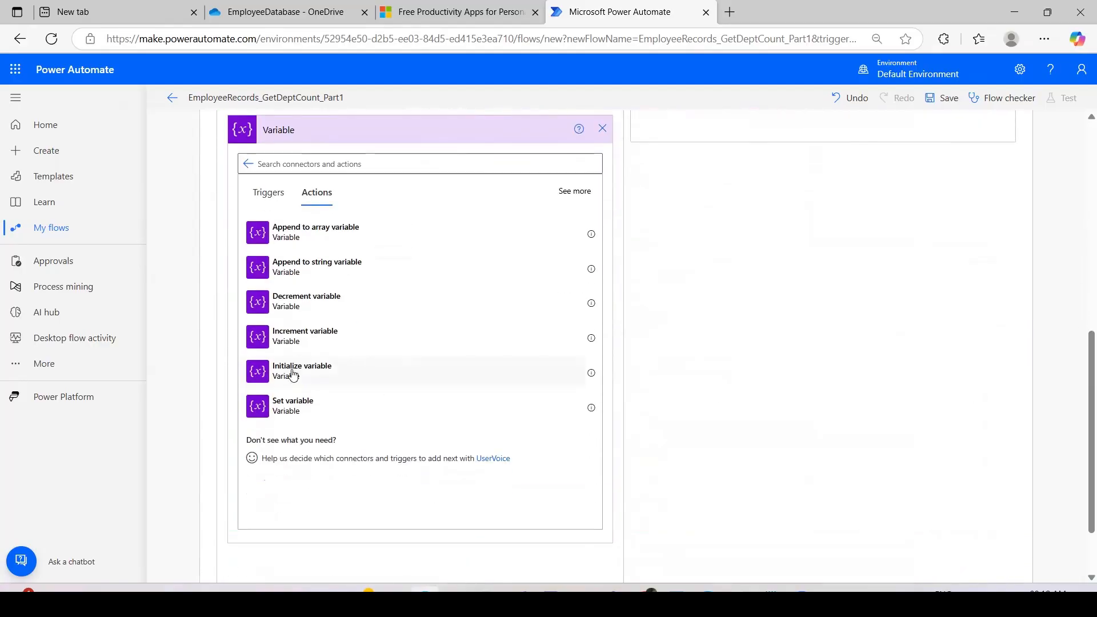
pyautogui.click(301, 340)
# Set the Increment variable action to increase Count by 1
pyautogui.click(407, 326)
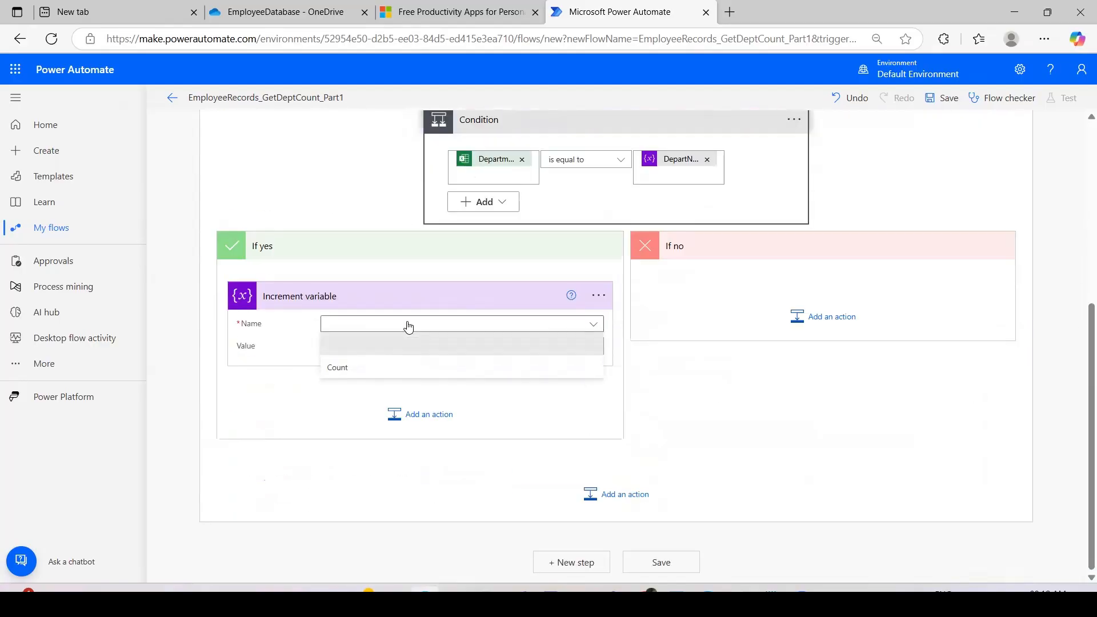
pyautogui.click(363, 368)
pyautogui.click(369, 349)
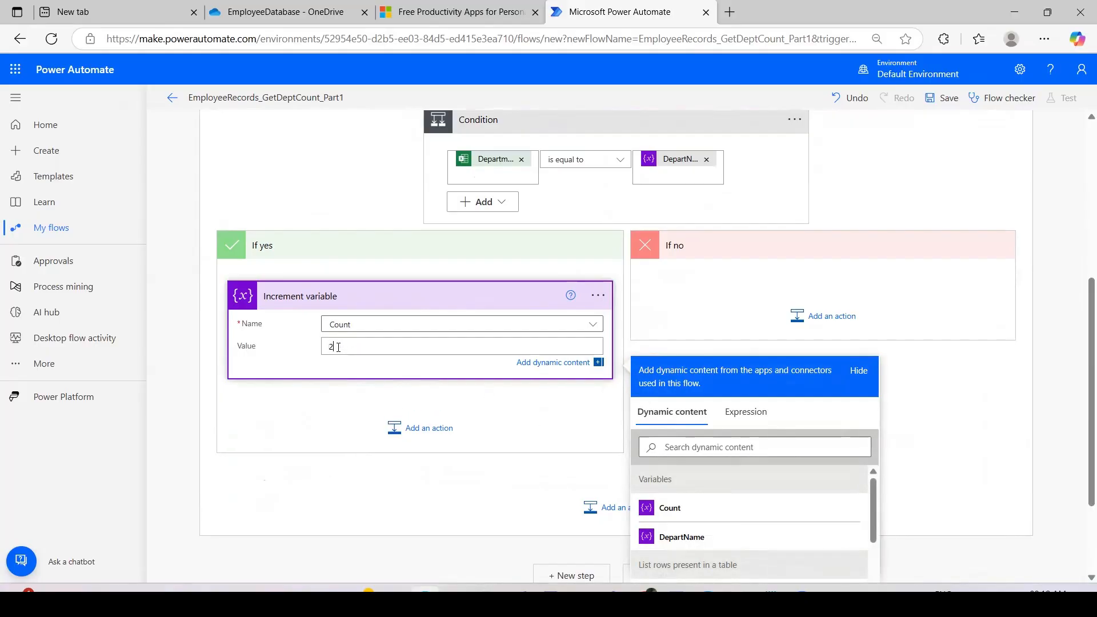
pyautogui.write('1')
pyautogui.click(369, 406)
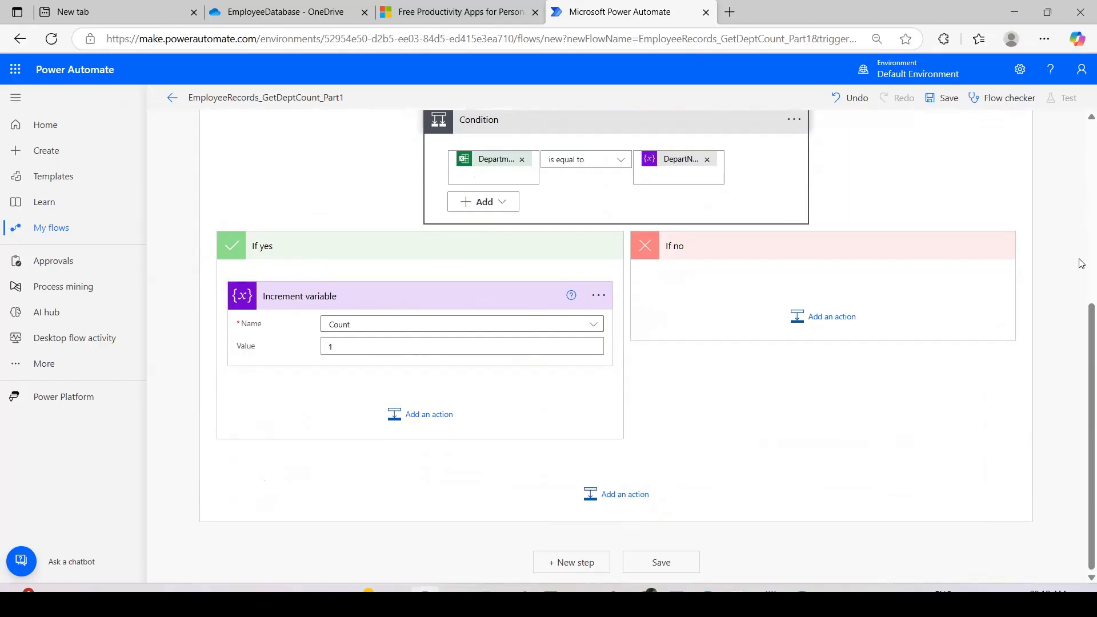
# Collapse the Apply to each loop and add a Compose data operation after it
pyautogui.scroll(2, 1083, 329)
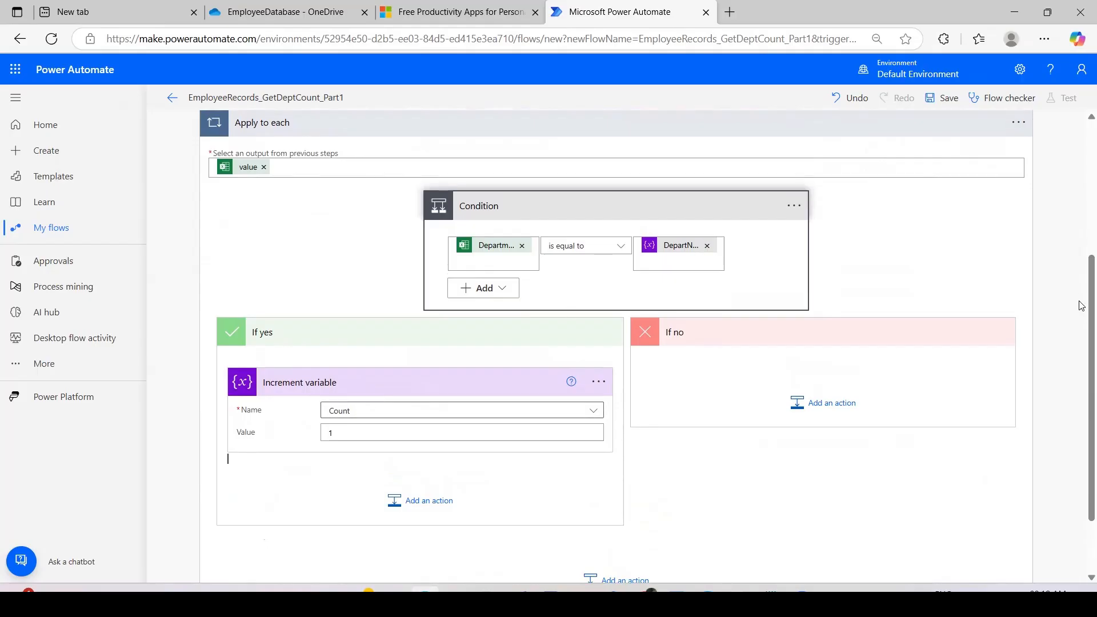
pyautogui.scroll(2, 1082, 303)
pyautogui.click(729, 213)
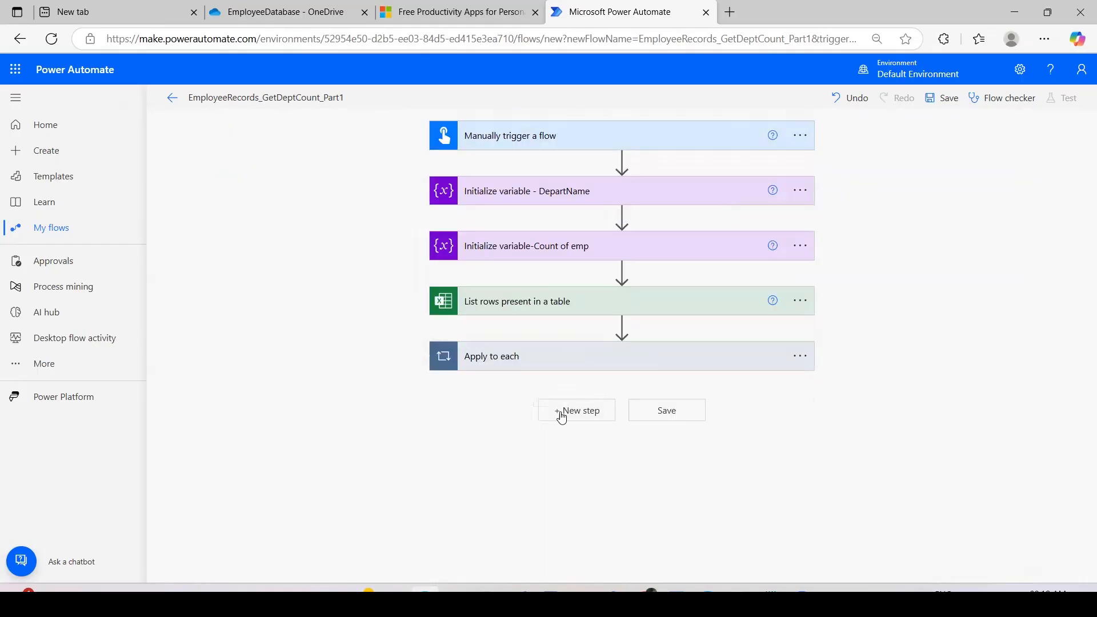
pyautogui.click(560, 414)
pyautogui.write('compose')
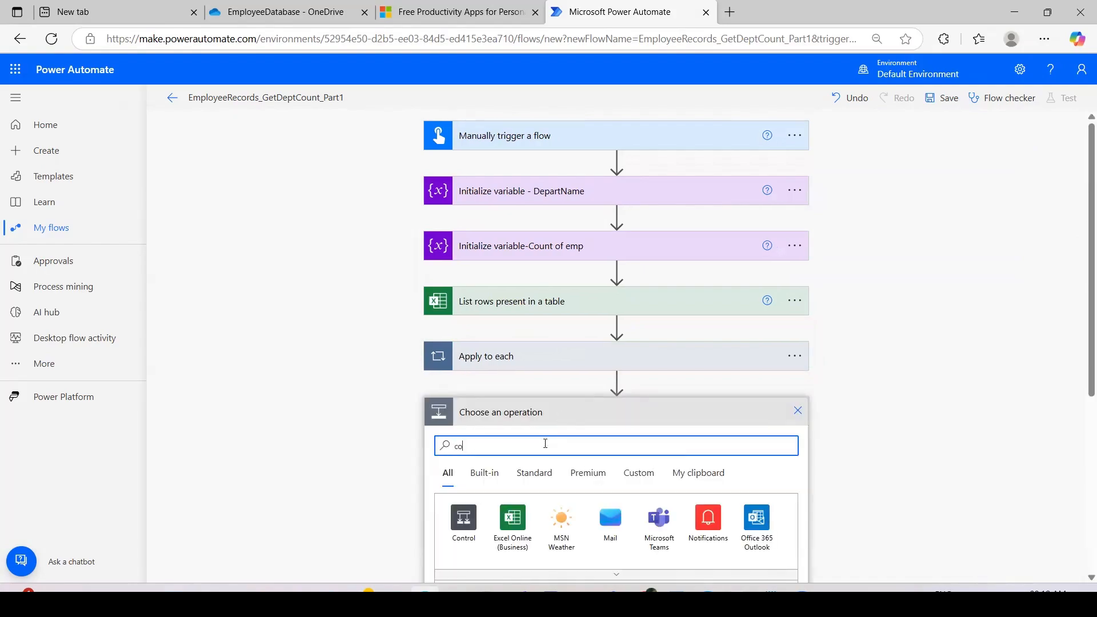
pyautogui.click(1082, 299)
pyautogui.scroll(-1, 1082, 299)
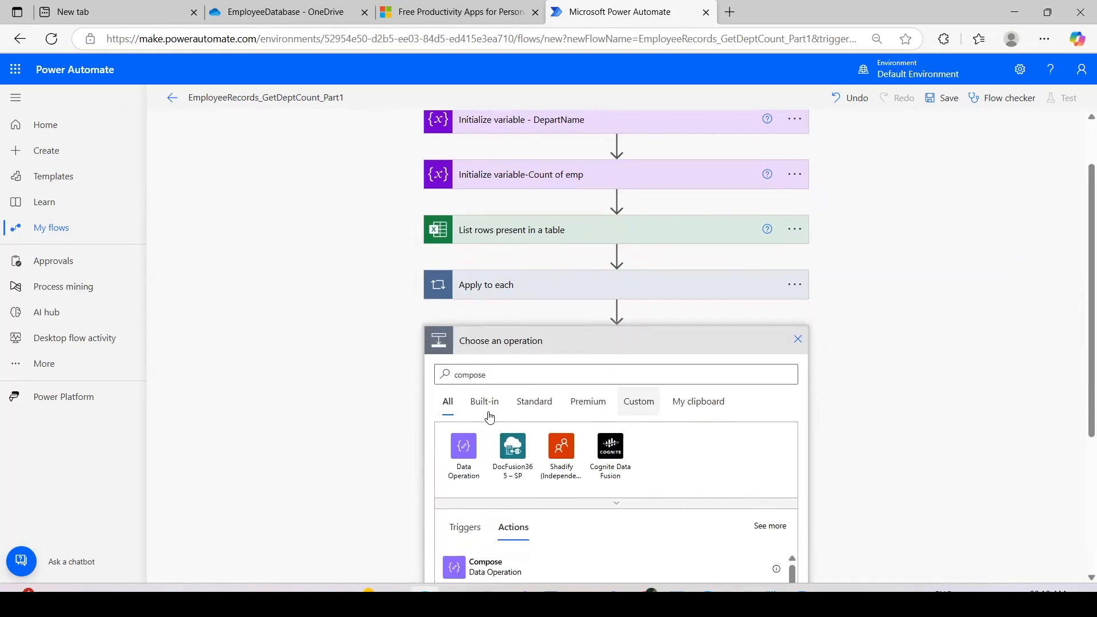
pyautogui.click(522, 569)
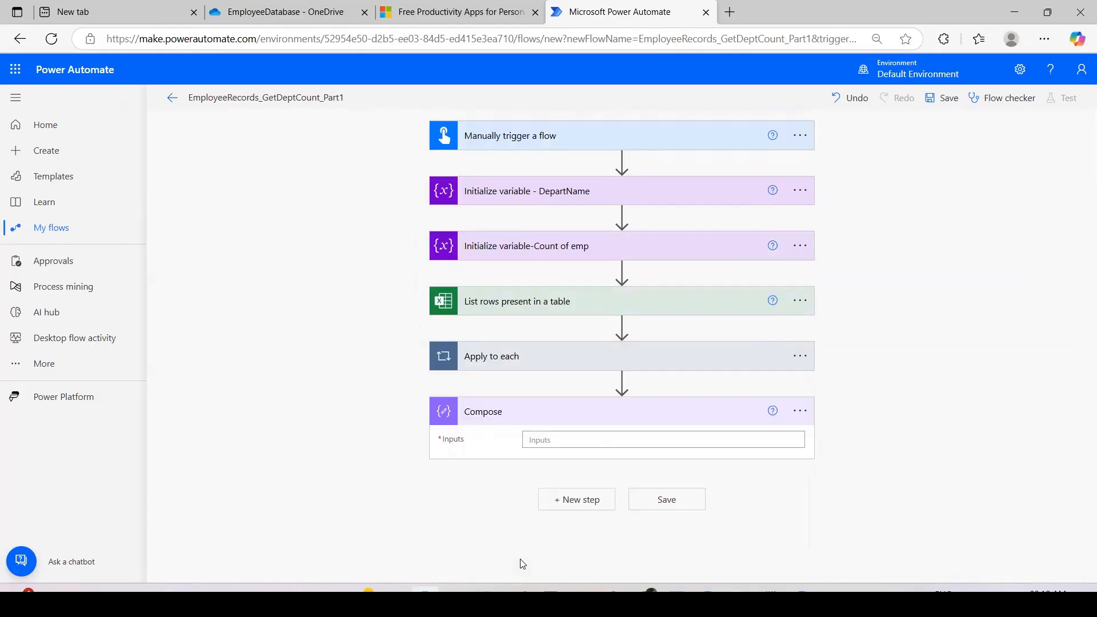
# Fill the Compose inputs with "The department name :", the DepartName variable, ", total employess:" and the Count variable
pyautogui.click(707, 444)
pyautogui.moveTo(1087, 372); pyautogui.dragTo(1087, 462)
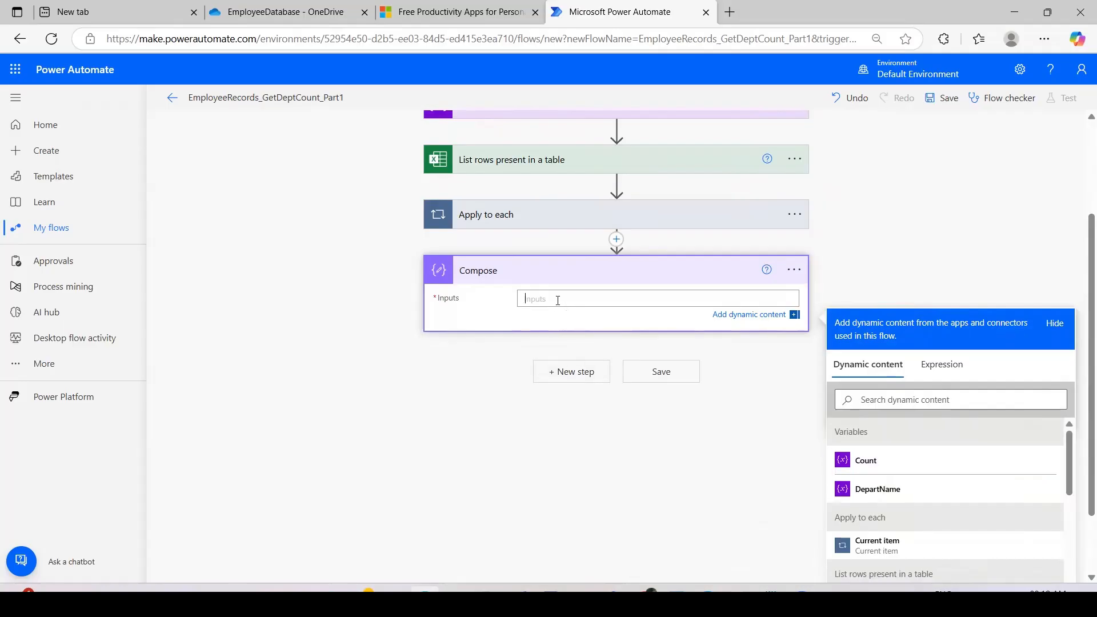
pyautogui.write('The department name :')
pyautogui.click(861, 495)
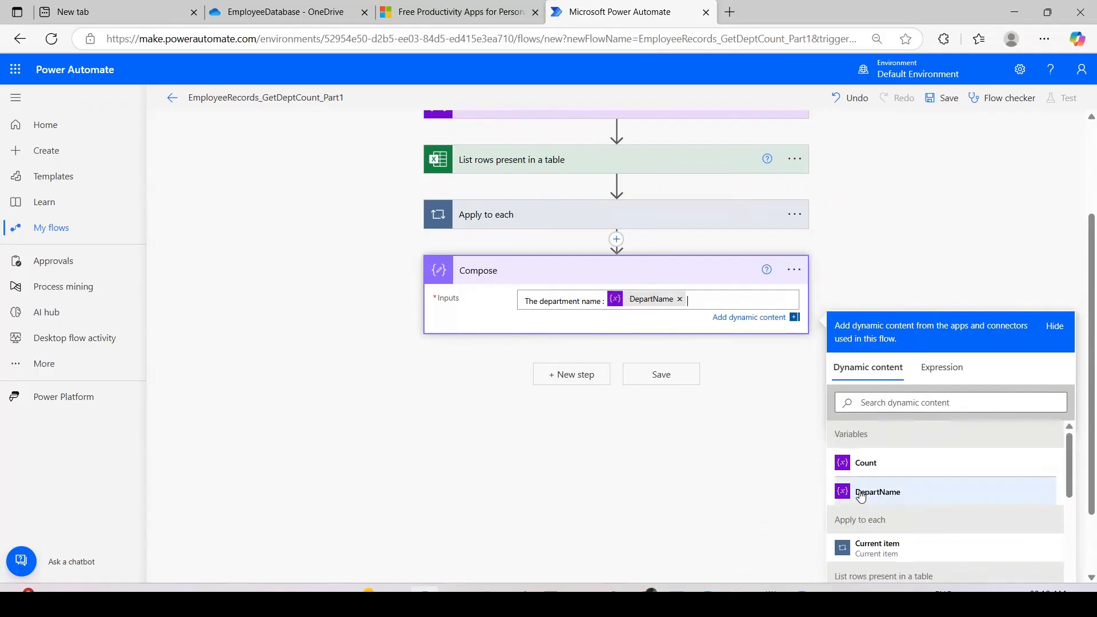
pyautogui.write(', total employess:')
pyautogui.click(904, 474)
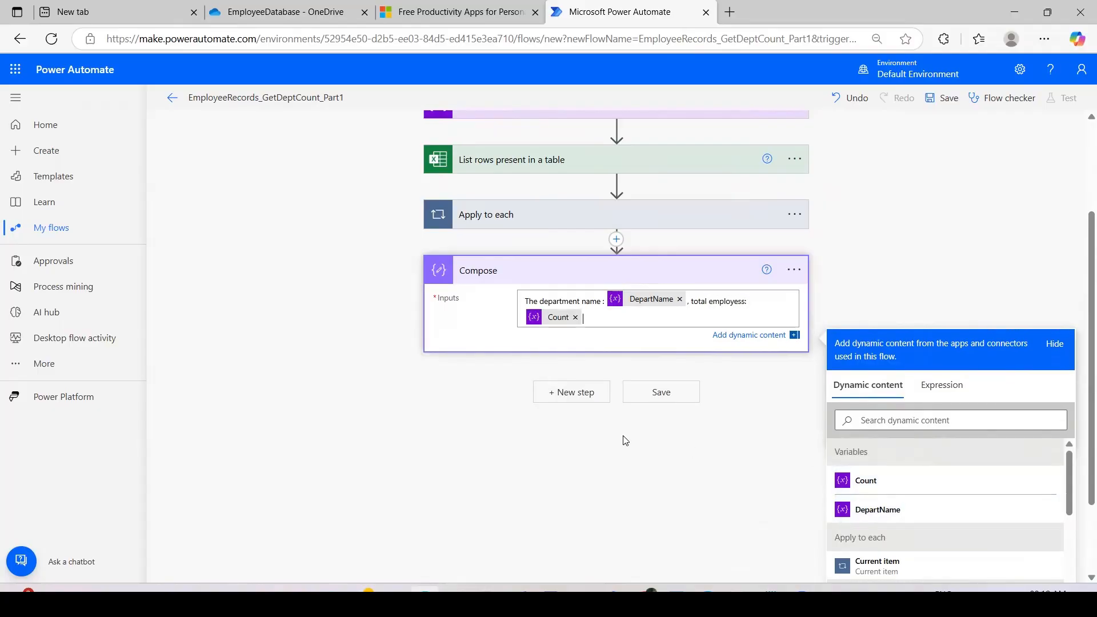
pyautogui.click(833, 228)
# Check the flow for errors and warnings with the Flow checker, then close it
pyautogui.click(1000, 98)
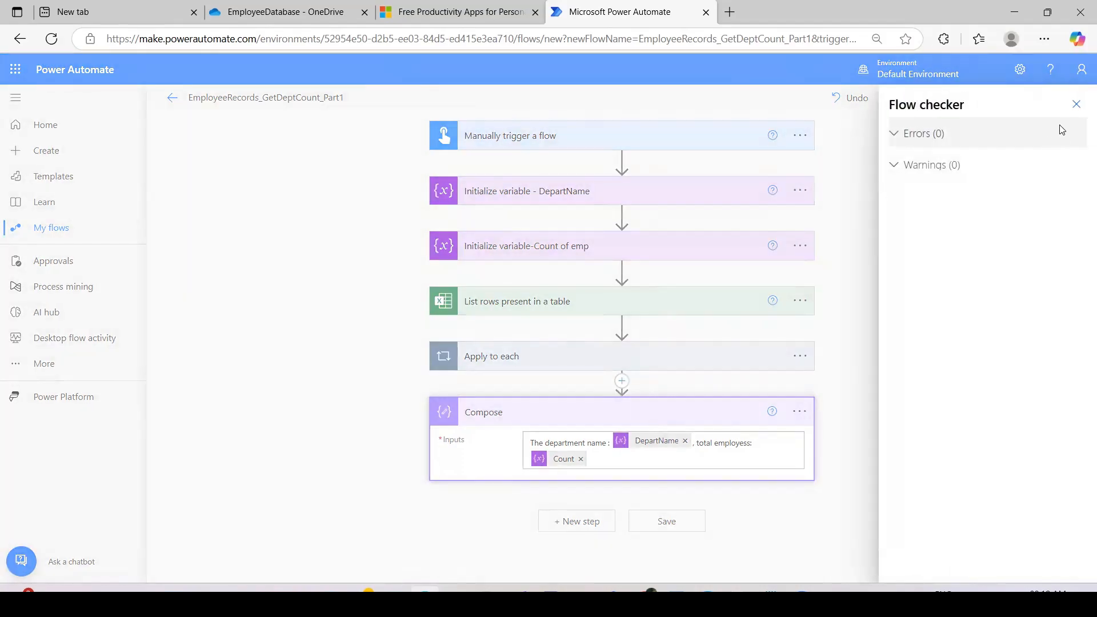
pyautogui.click(1076, 103)
pyautogui.click(1000, 98)
pyautogui.click(1077, 103)
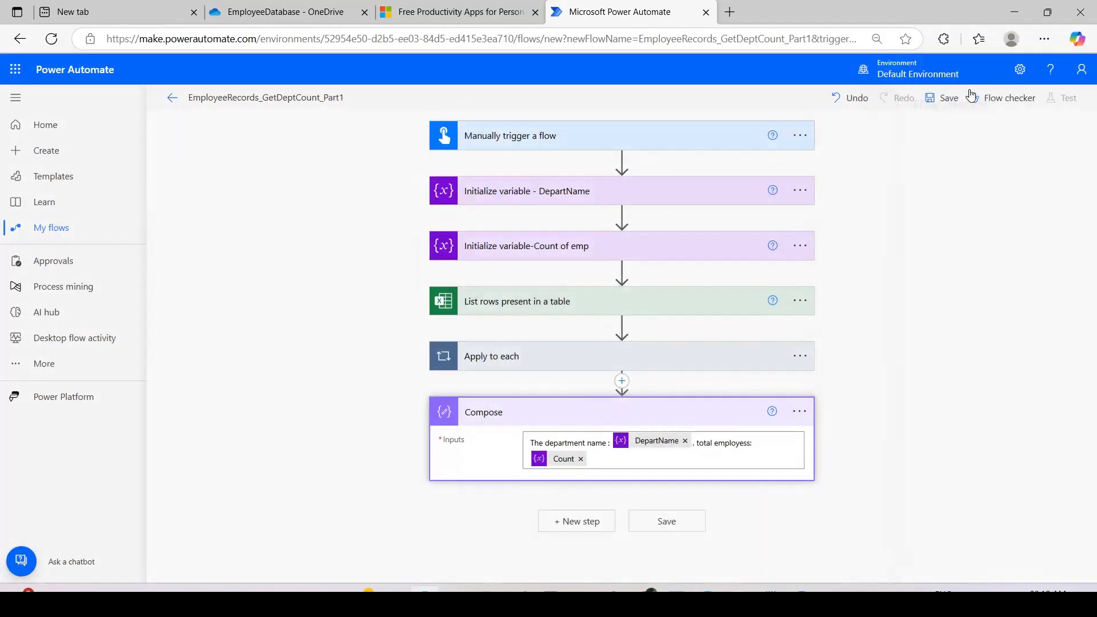
# Save the flow and start a manual test run of it using the Excel Online (OneDrive) connection
pyautogui.click(949, 97)
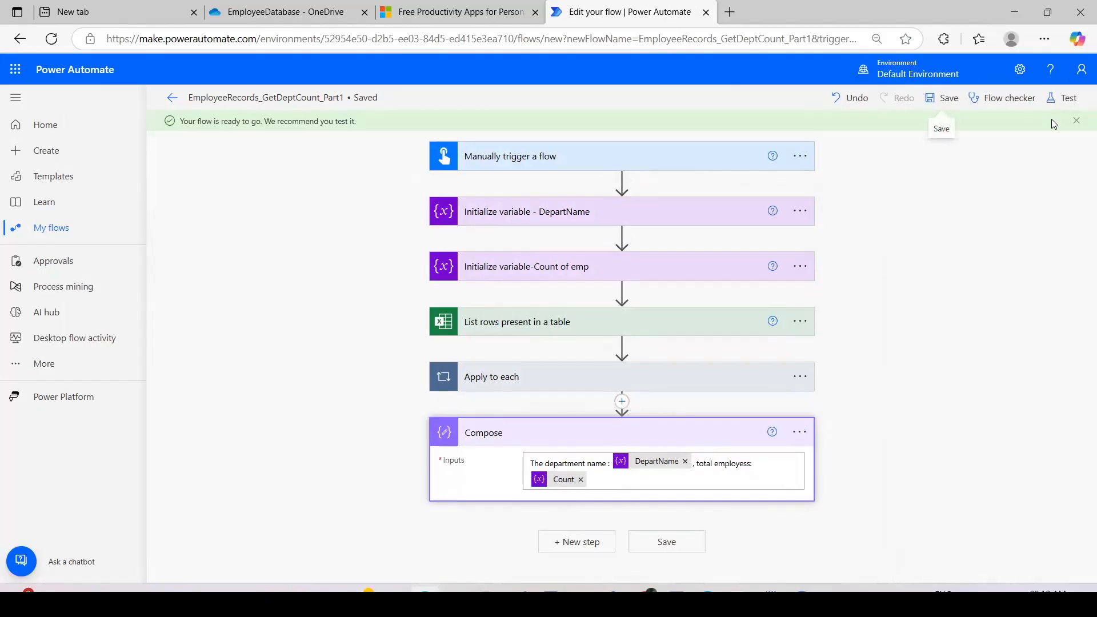
pyautogui.click(1062, 98)
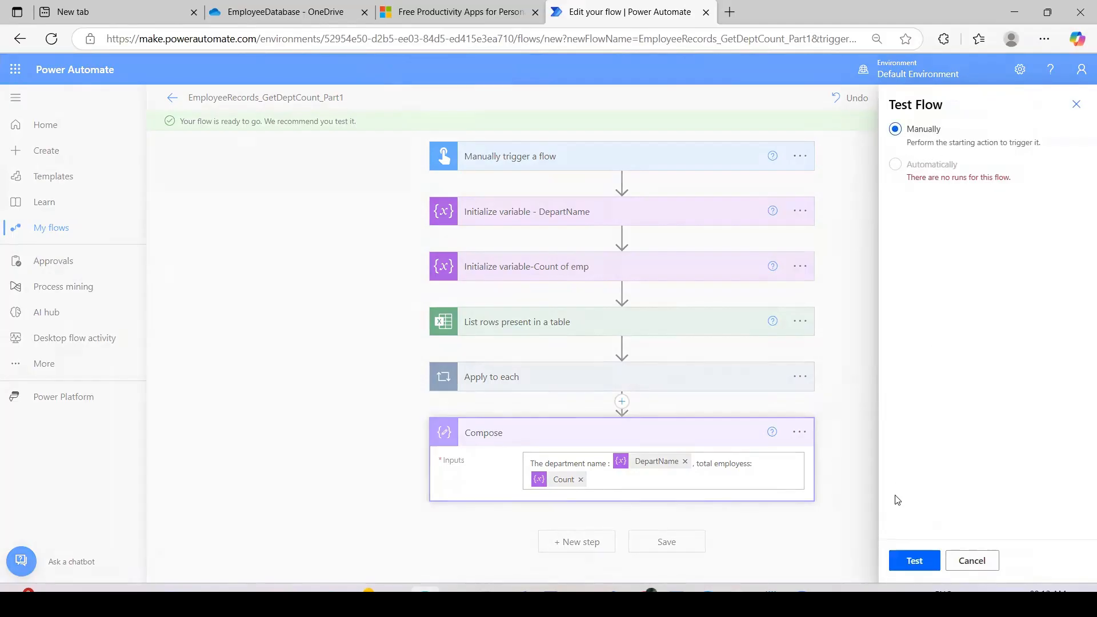
pyautogui.click(902, 558)
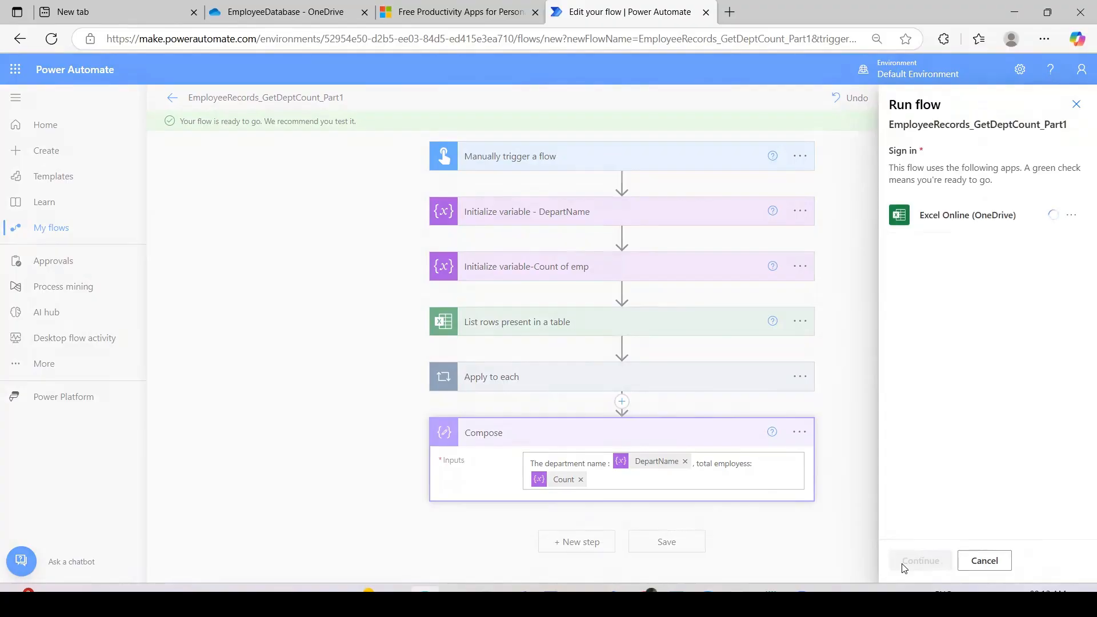
pyautogui.click(904, 566)
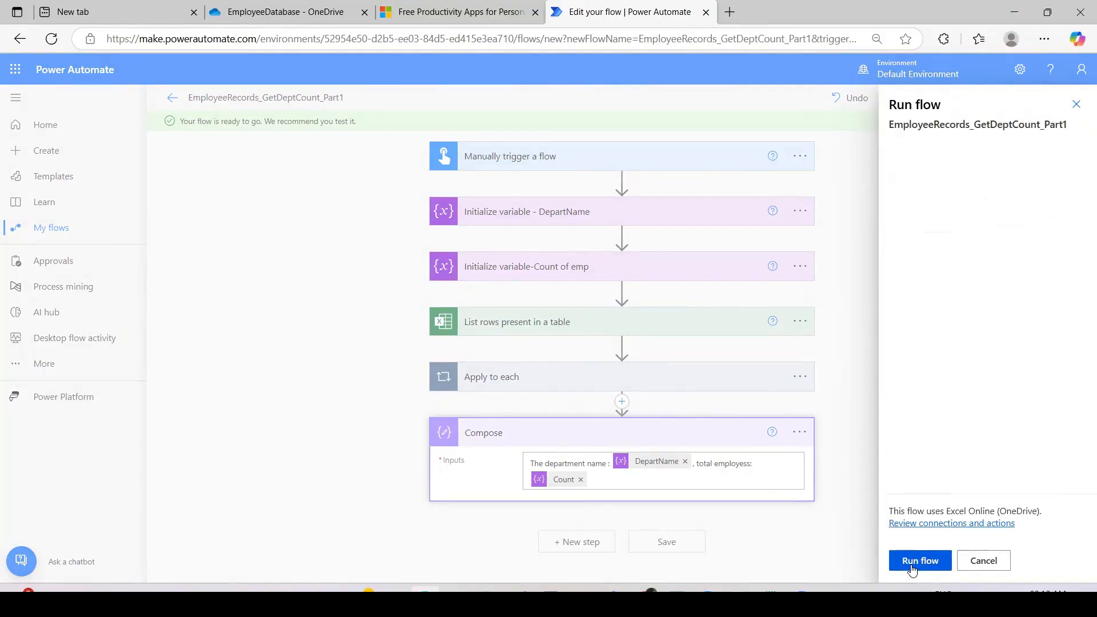
pyautogui.click(912, 569)
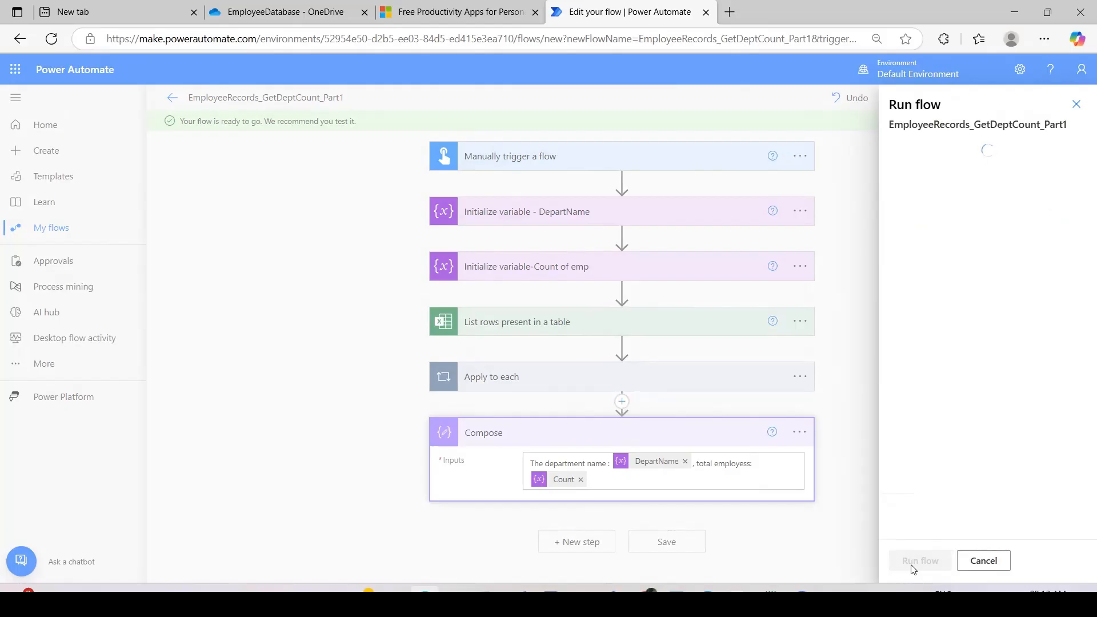
pyautogui.click(908, 563)
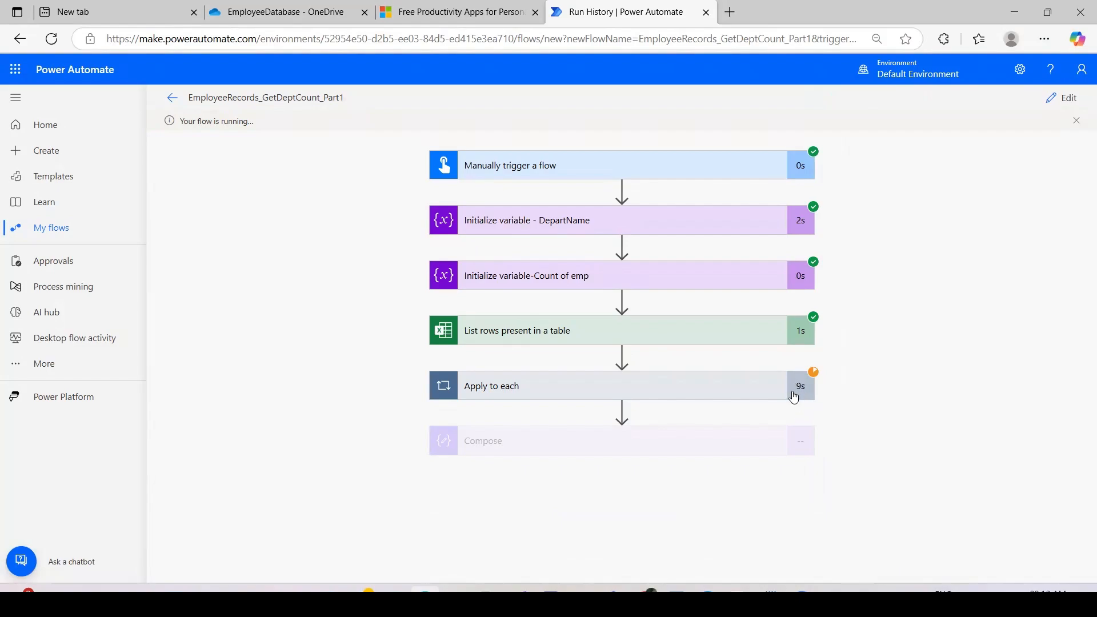
# Examine the Apply to each iterations of the running flow, and check the Finance records in the Excel workbook
pyautogui.click(752, 386)
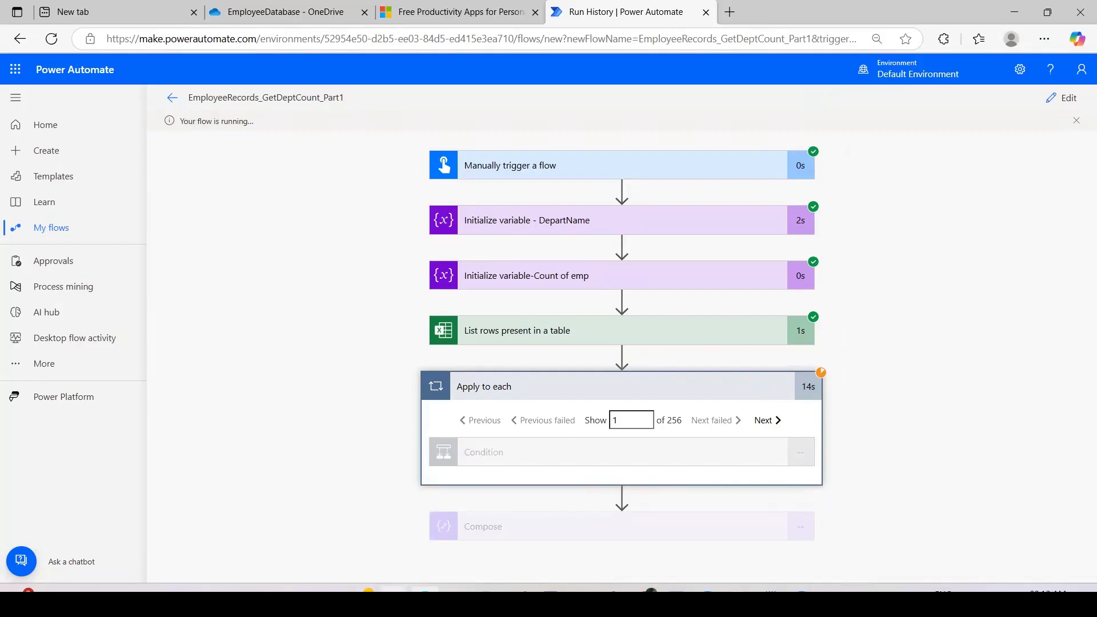
pyautogui.click(394, 603)
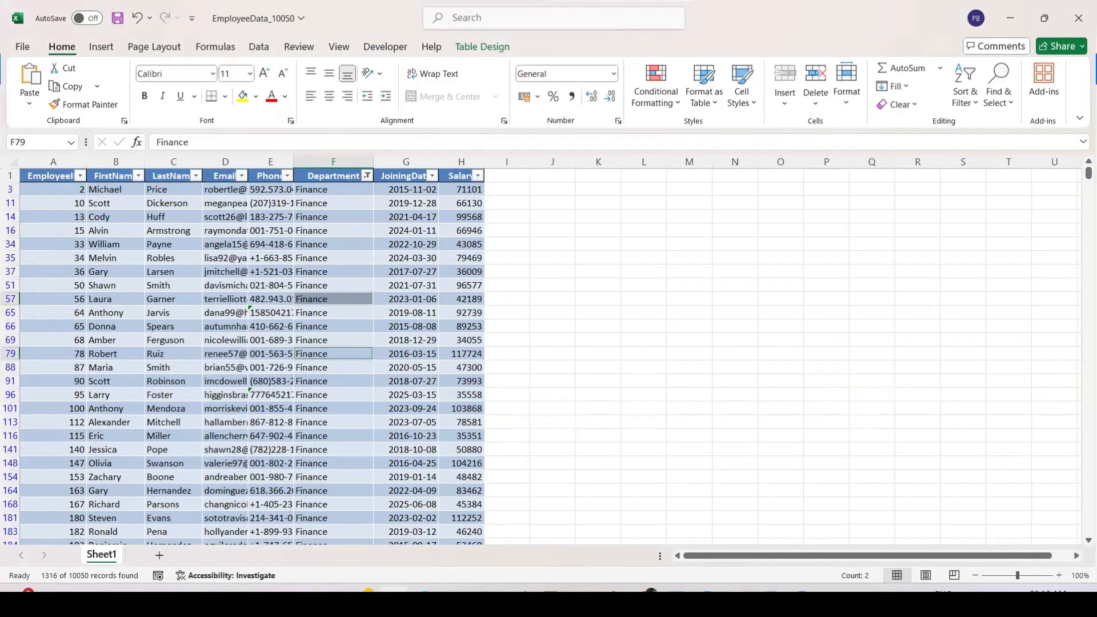
pyautogui.hotkey('alt', 'Tab')
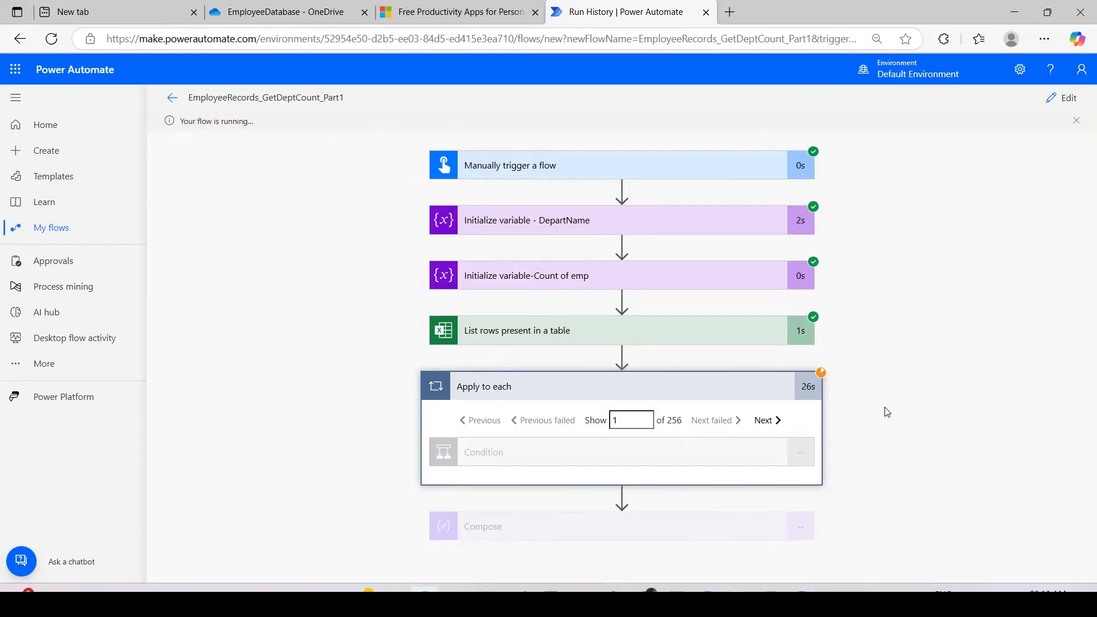
pyautogui.click(770, 420)
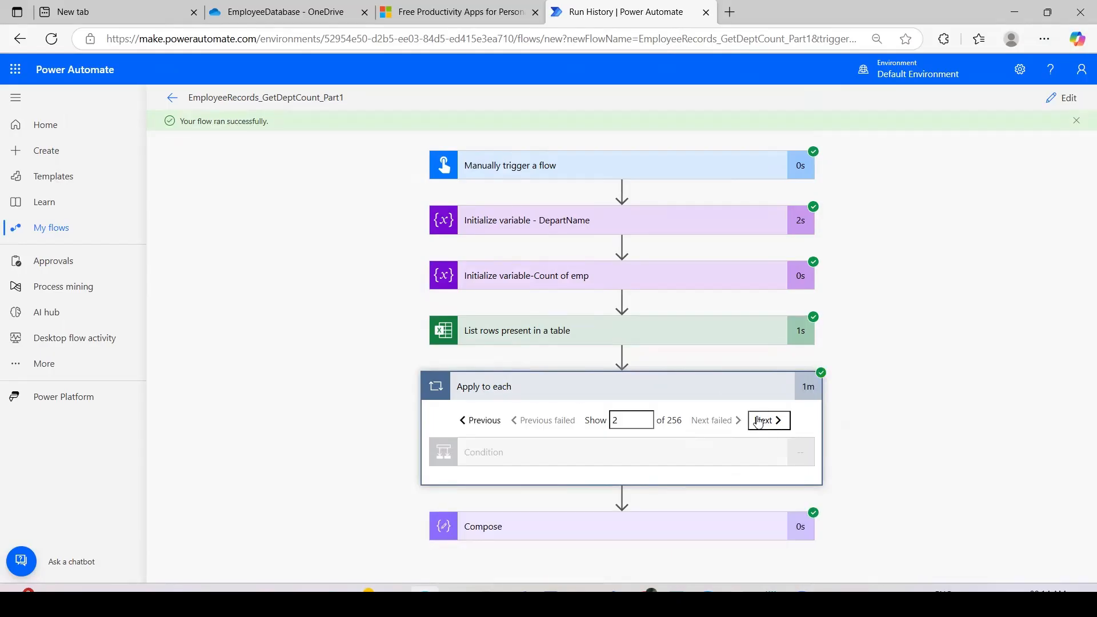
# Check the Compose output of the run against the filtered Finance records in Excel and the loop's iteration total
pyautogui.click(577, 523)
pyautogui.scroll(-3, 1082, 441)
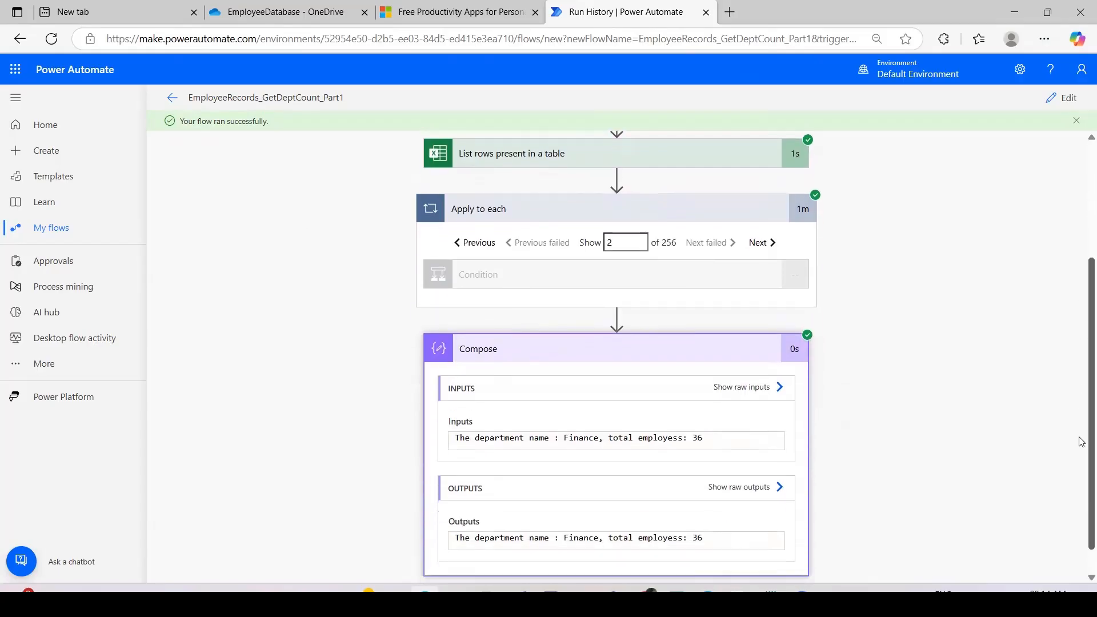
pyautogui.moveTo(707, 507); pyautogui.dragTo(583, 501)
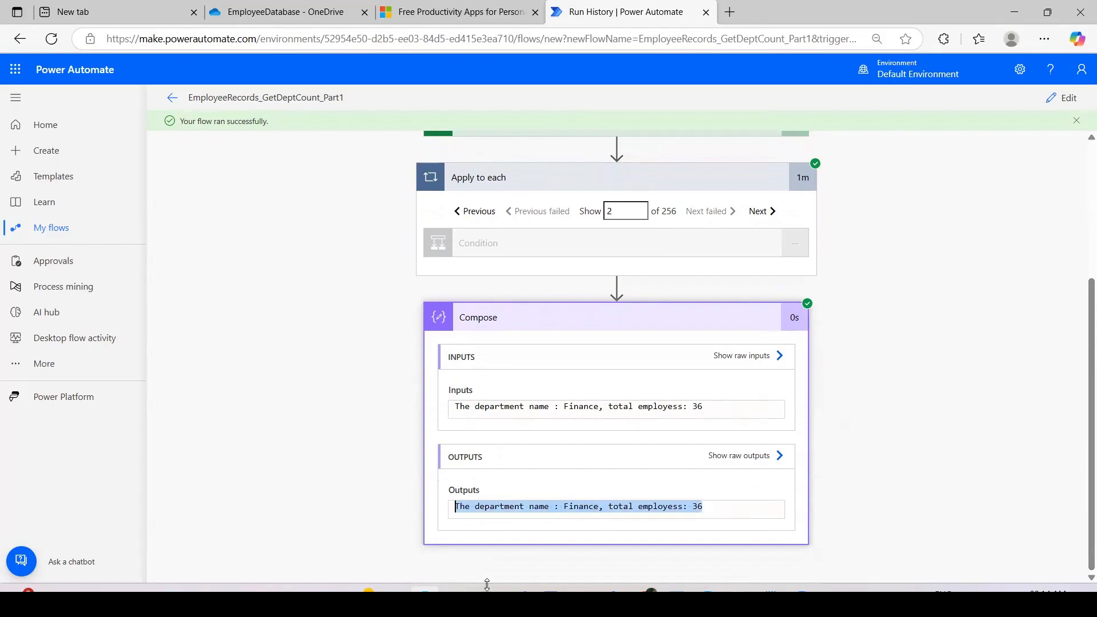
pyautogui.click(394, 588)
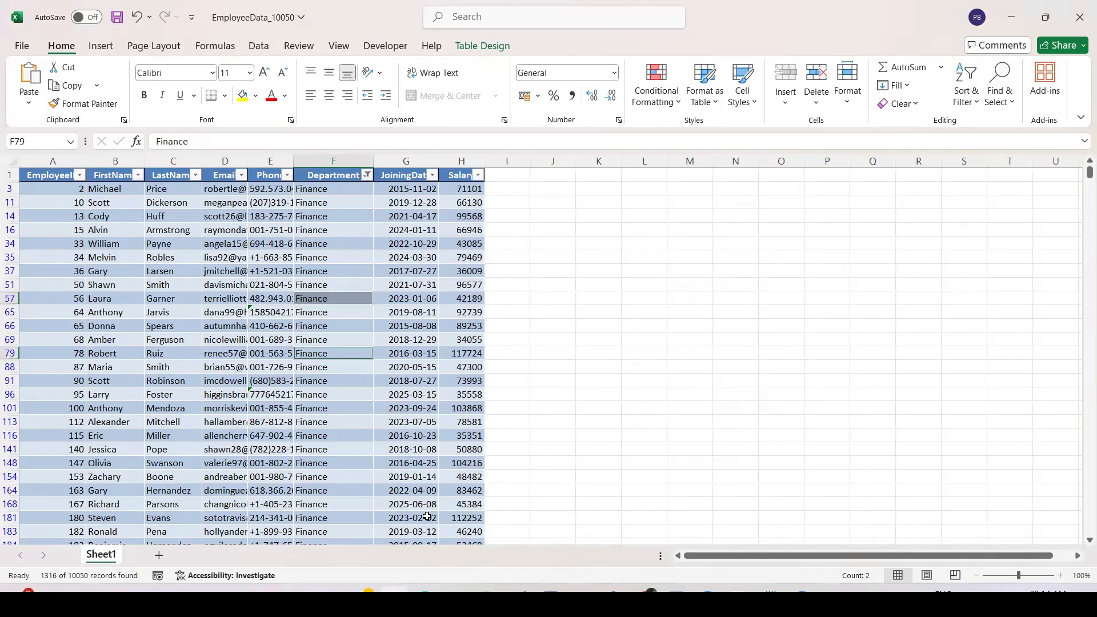
pyautogui.click(395, 589)
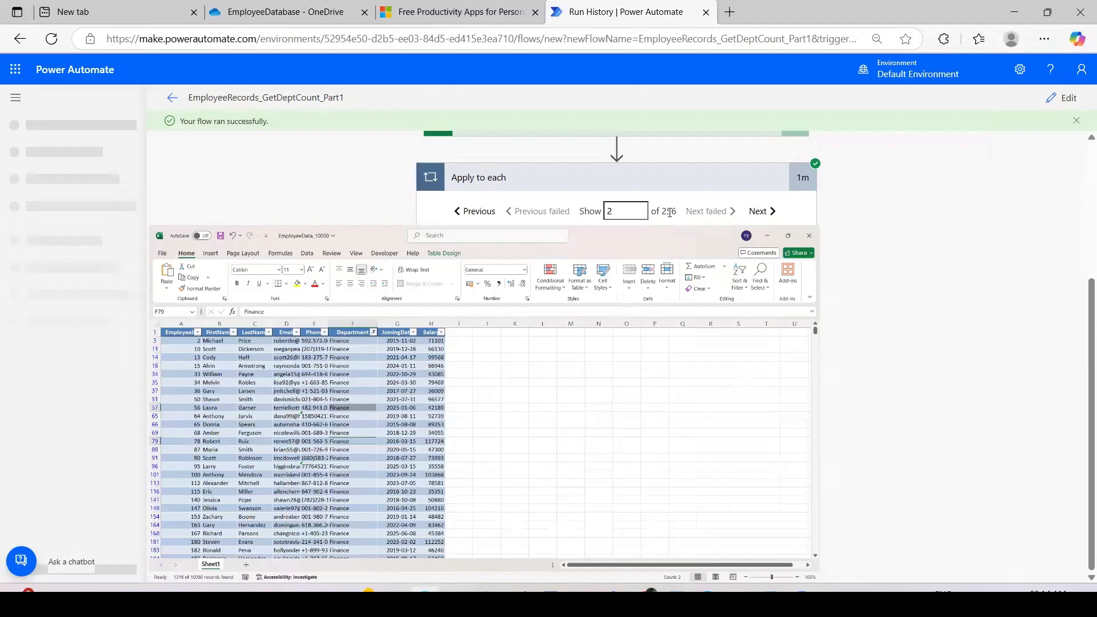
pyautogui.scroll(3, 718, 398)
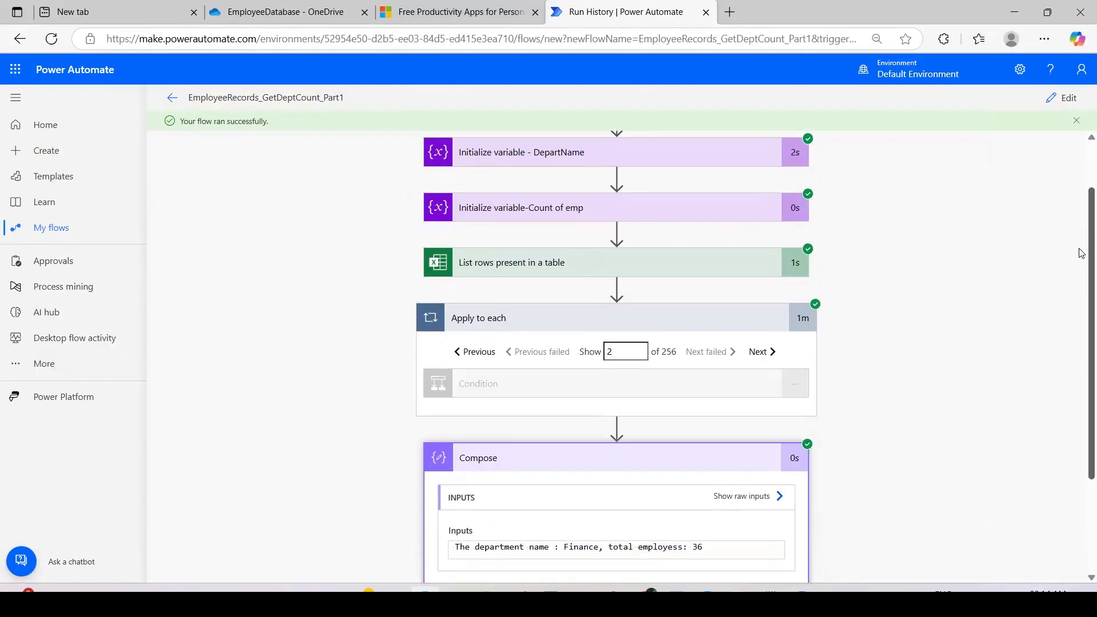
pyautogui.doubleClick(669, 400)
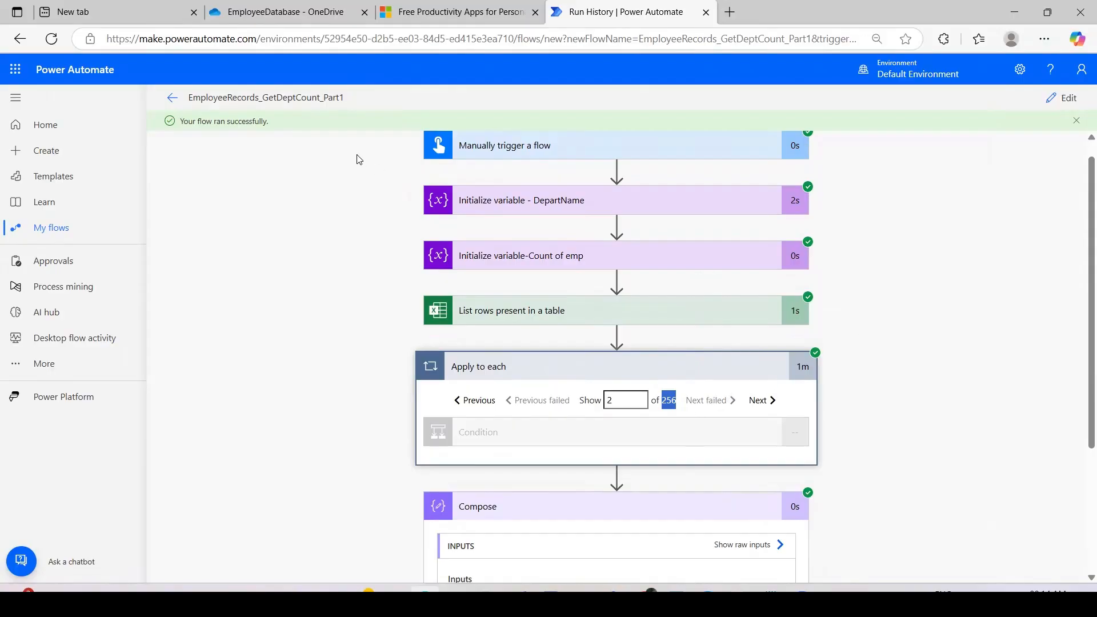
pyautogui.rightClick(75, 228)
pyautogui.click(166, 248)
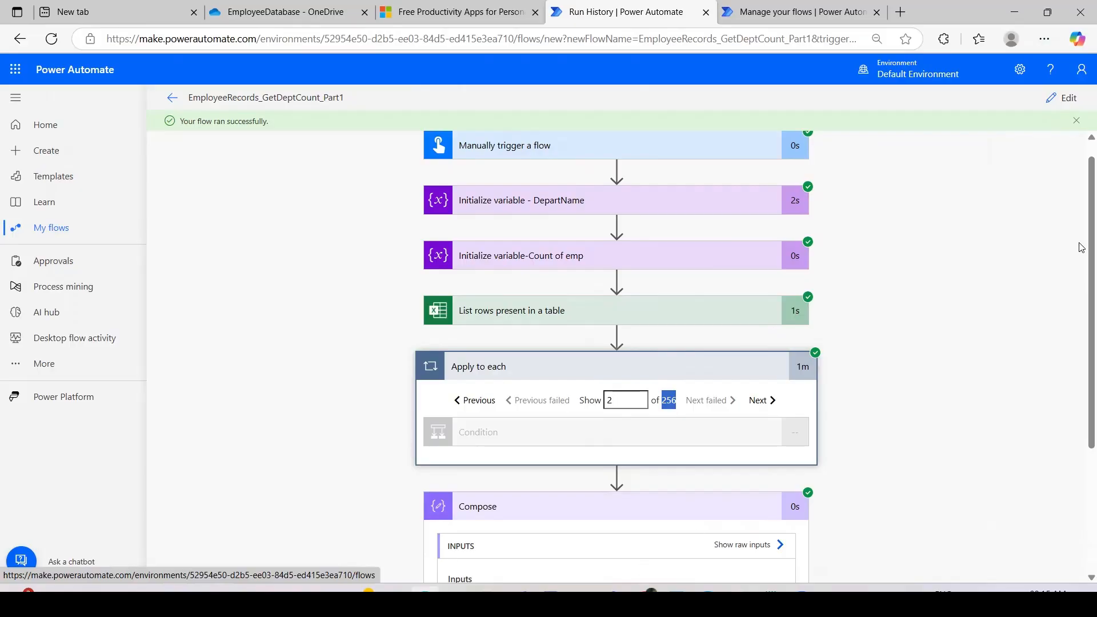
pyautogui.click(876, 12)
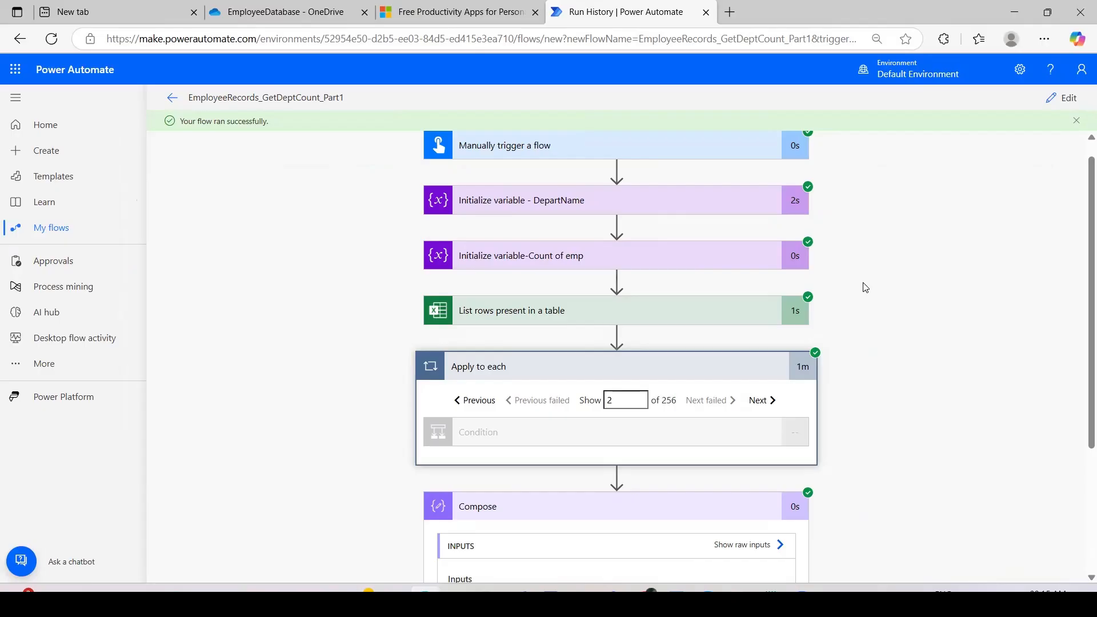
# Reopen the flow for editing and delete the Apply to each loop, confirming the deletion
pyautogui.click(1062, 98)
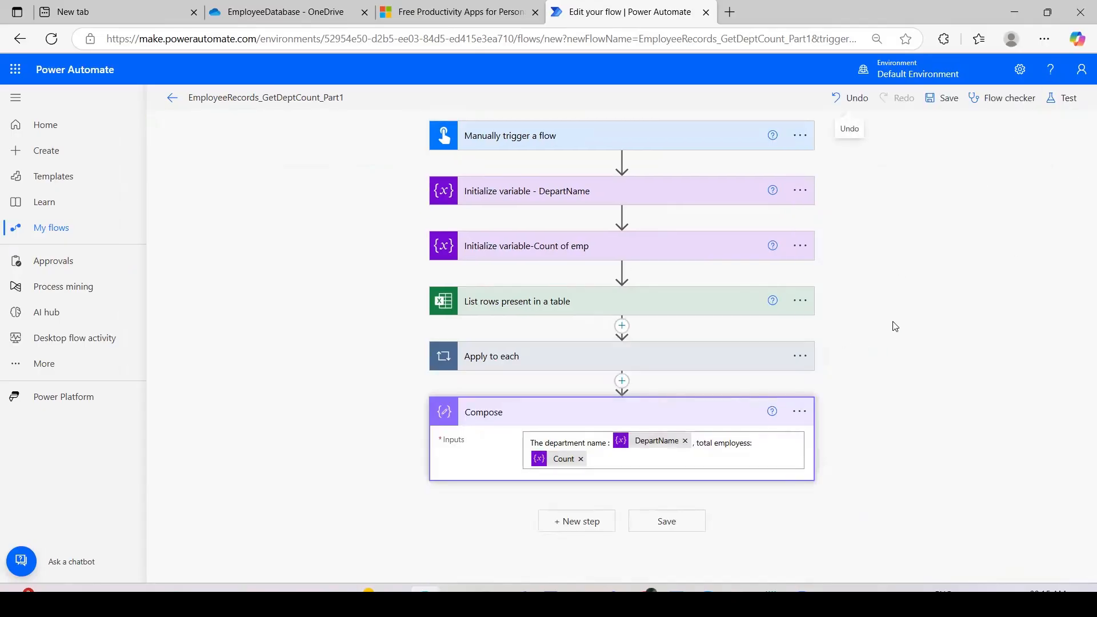
pyautogui.click(798, 356)
pyautogui.click(866, 356)
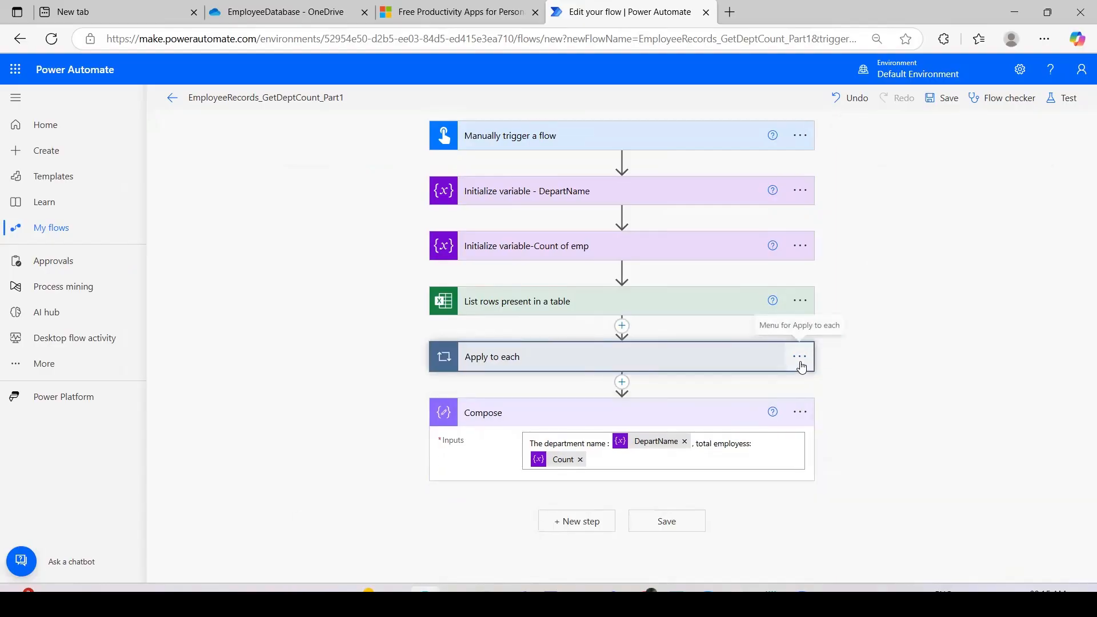
pyautogui.click(800, 363)
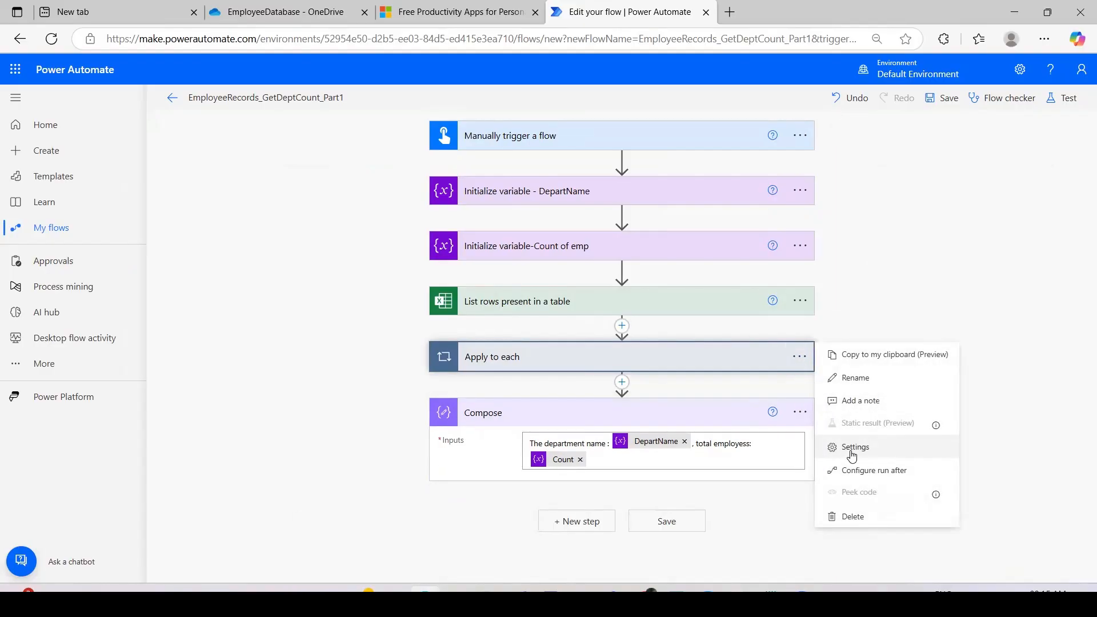
pyautogui.click(853, 517)
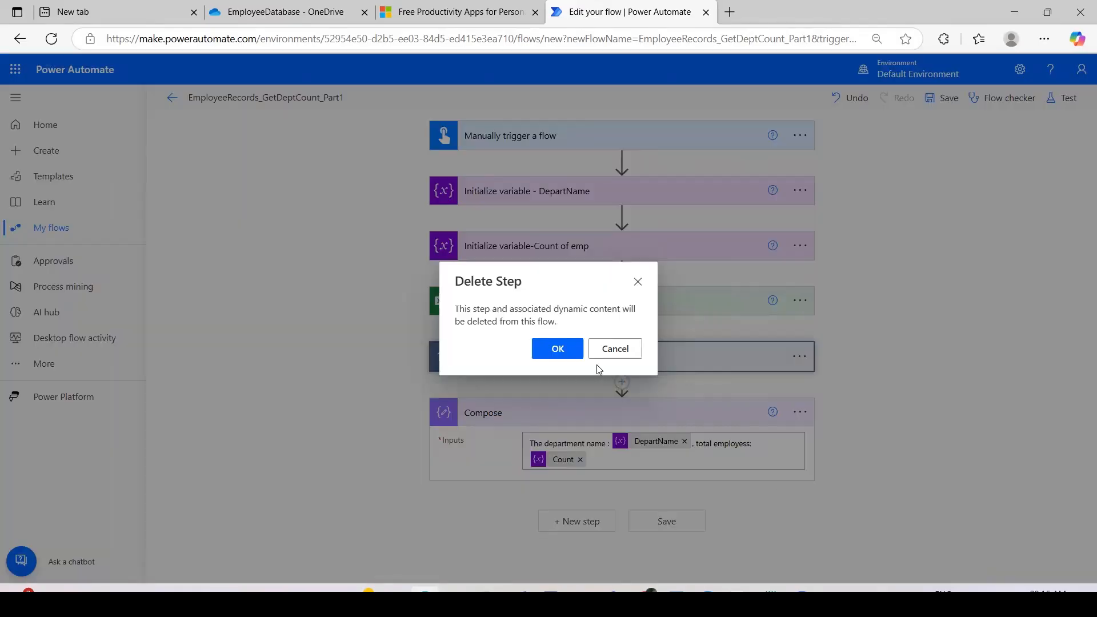
pyautogui.click(543, 350)
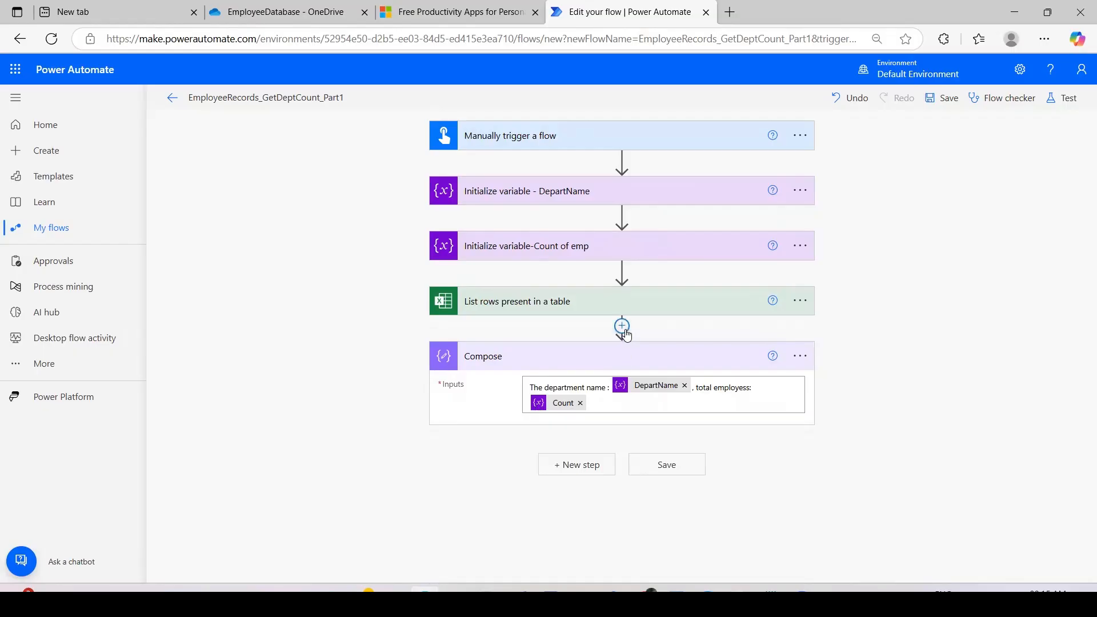
# Add a Filter array data operation between List rows present in a table and Compose
pyautogui.click(623, 327)
pyautogui.click(622, 347)
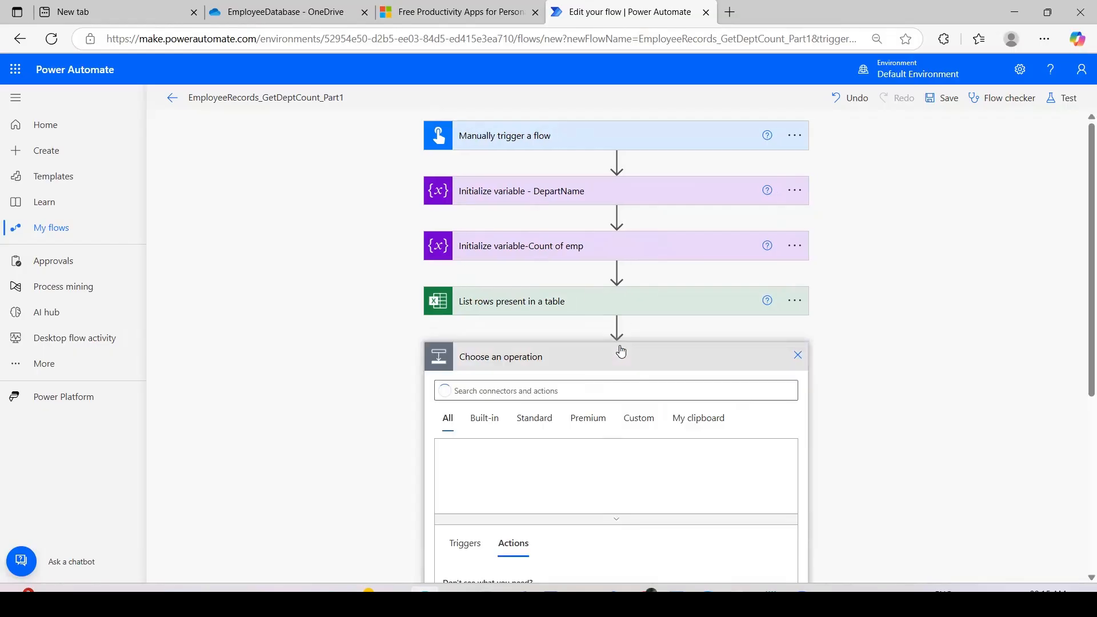
pyautogui.scroll(-1, 1082, 377)
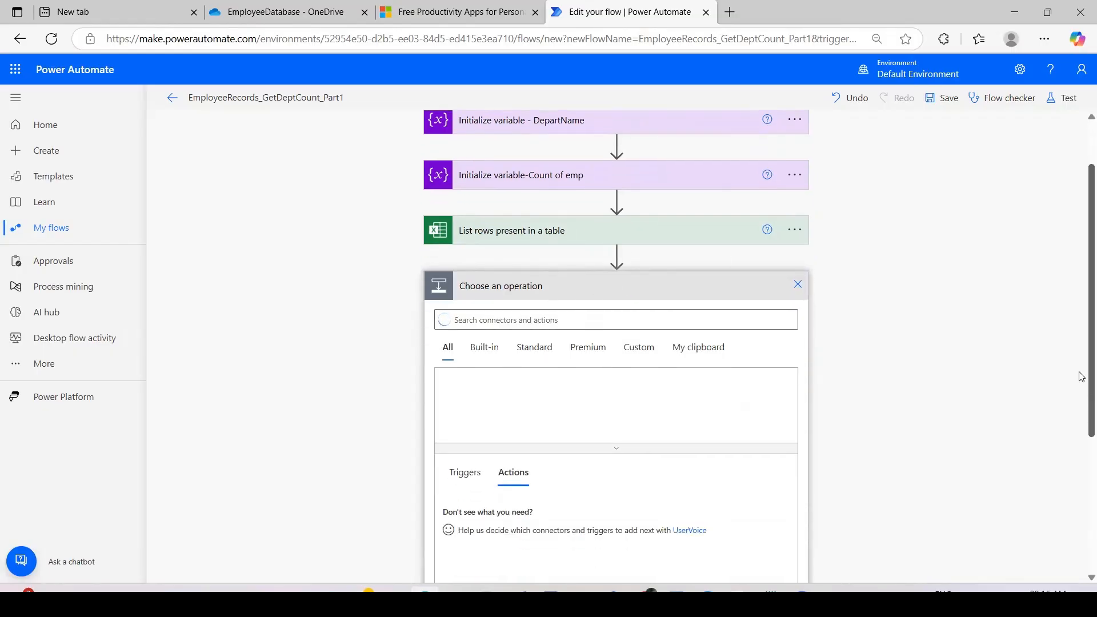
pyautogui.scroll(-1, 1082, 377)
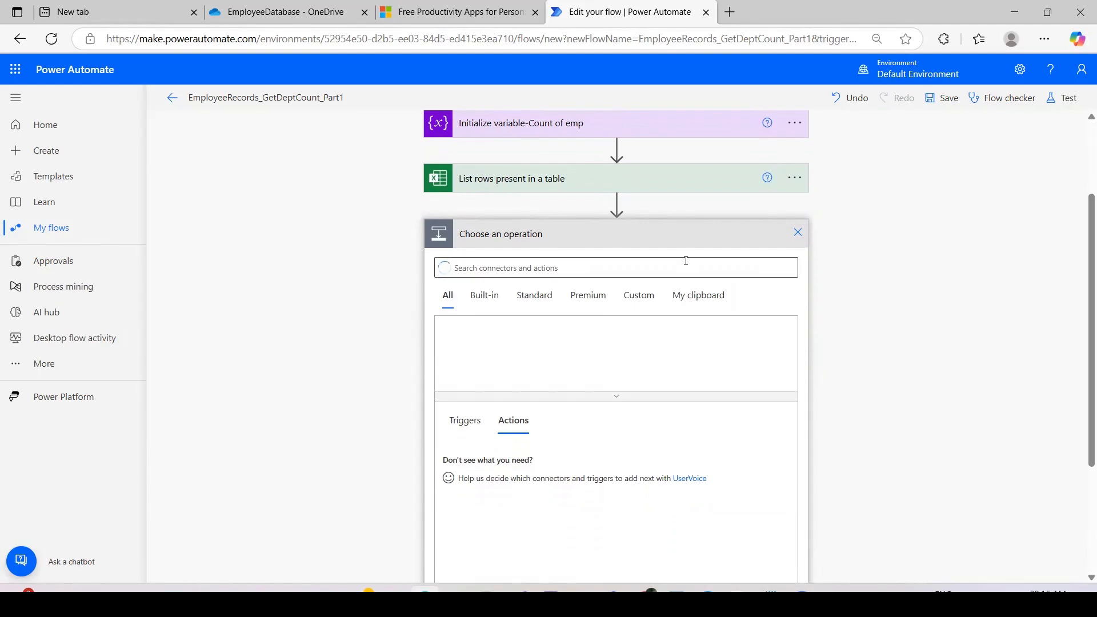
pyautogui.click(686, 261)
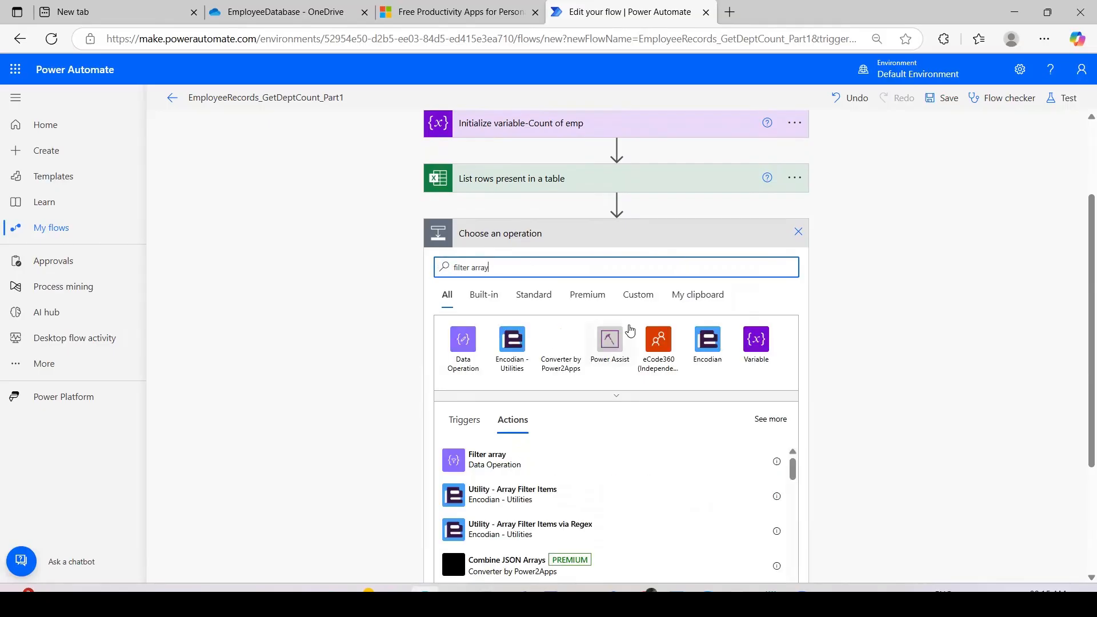
pyautogui.click(526, 458)
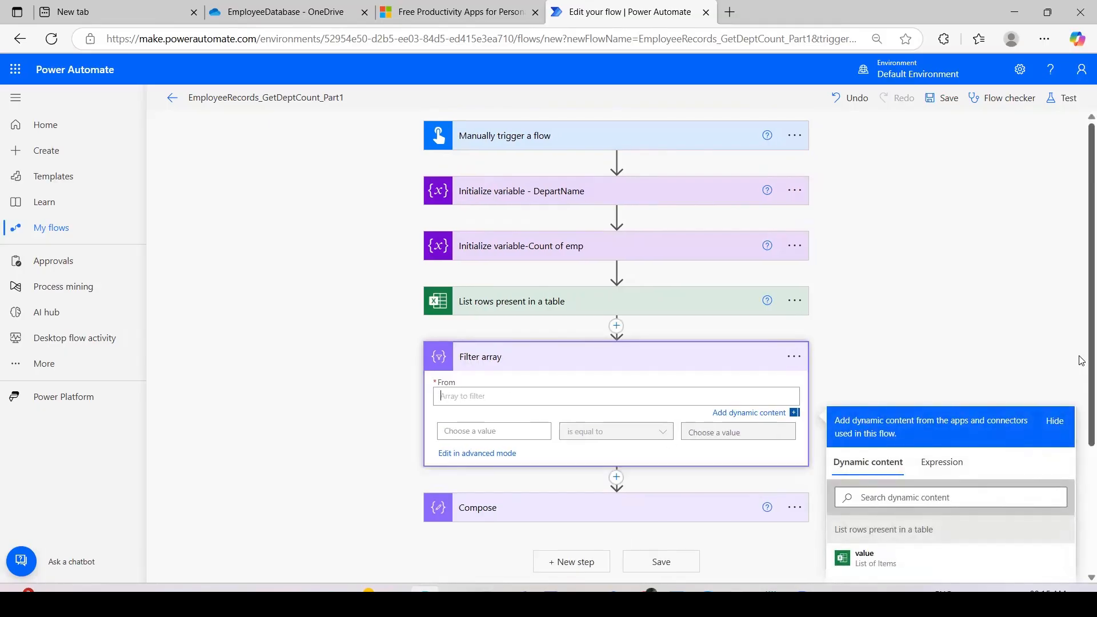
# Set Filter array to take the Excel rows' value list and keep items whose Department is equal to the DepartName variable
pyautogui.moveTo(1091, 356); pyautogui.dragTo(1091, 441)
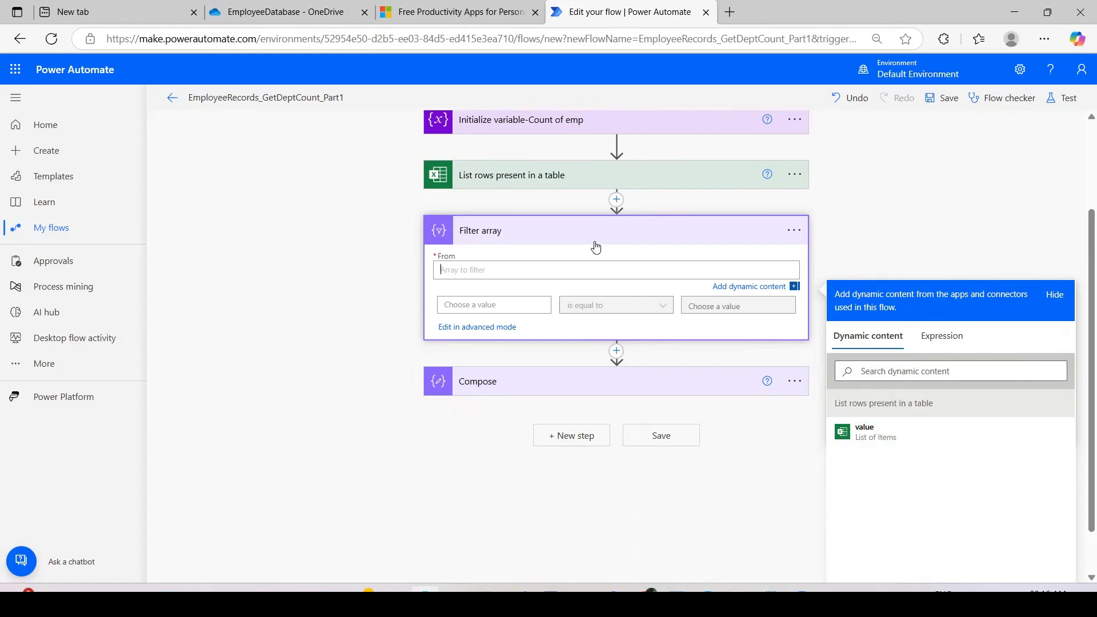
pyautogui.click(896, 439)
pyautogui.click(483, 304)
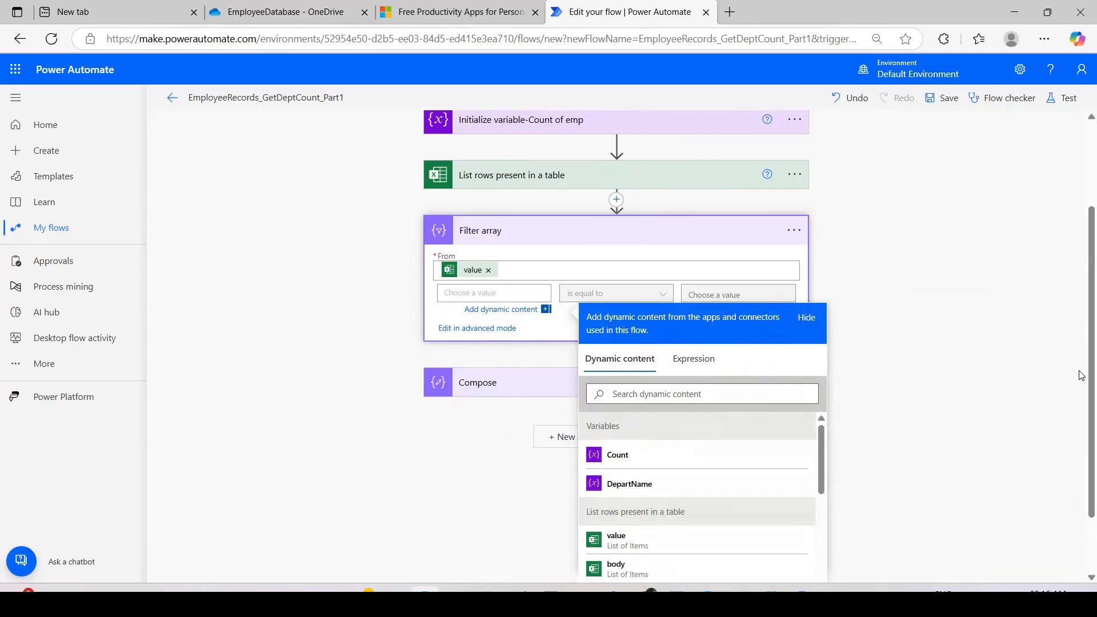
pyautogui.scroll(-1, 1082, 370)
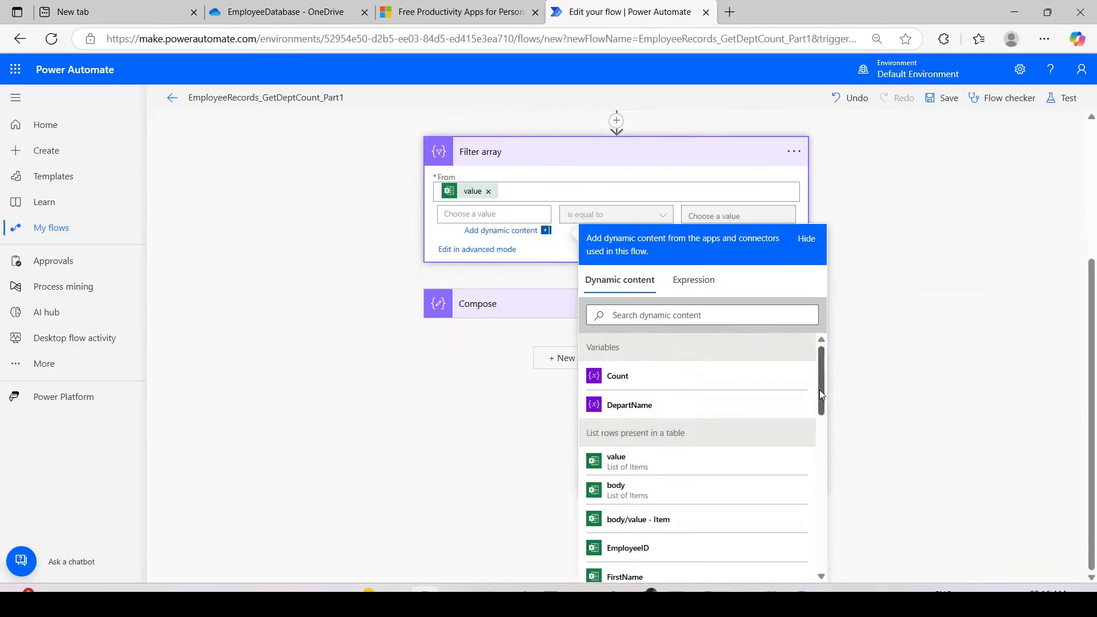
pyautogui.moveTo(819, 389); pyautogui.dragTo(825, 452)
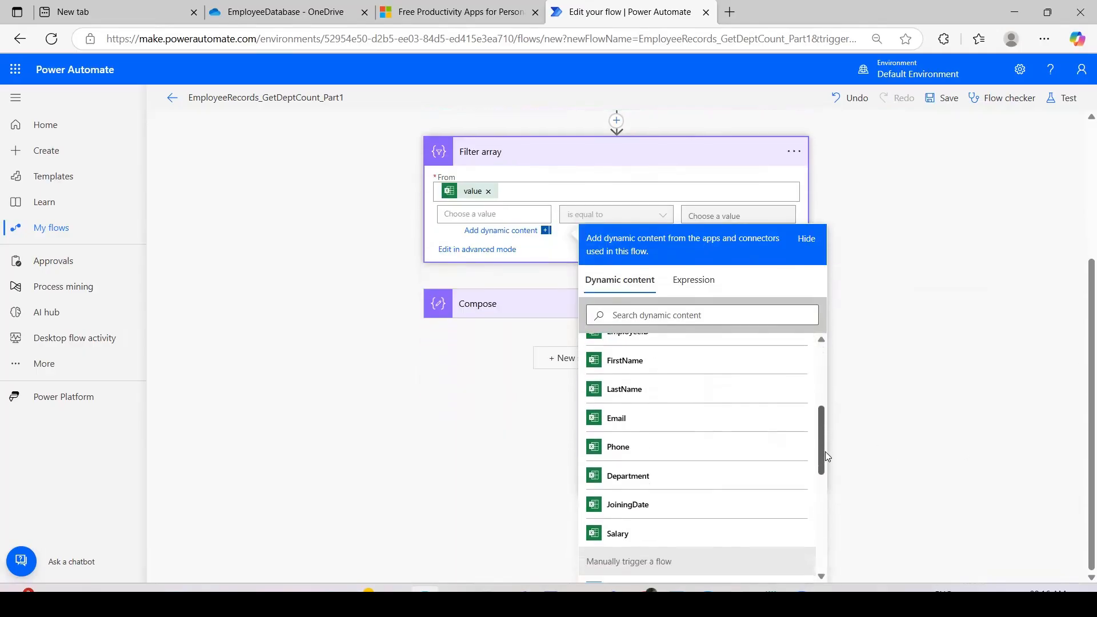
pyautogui.click(697, 479)
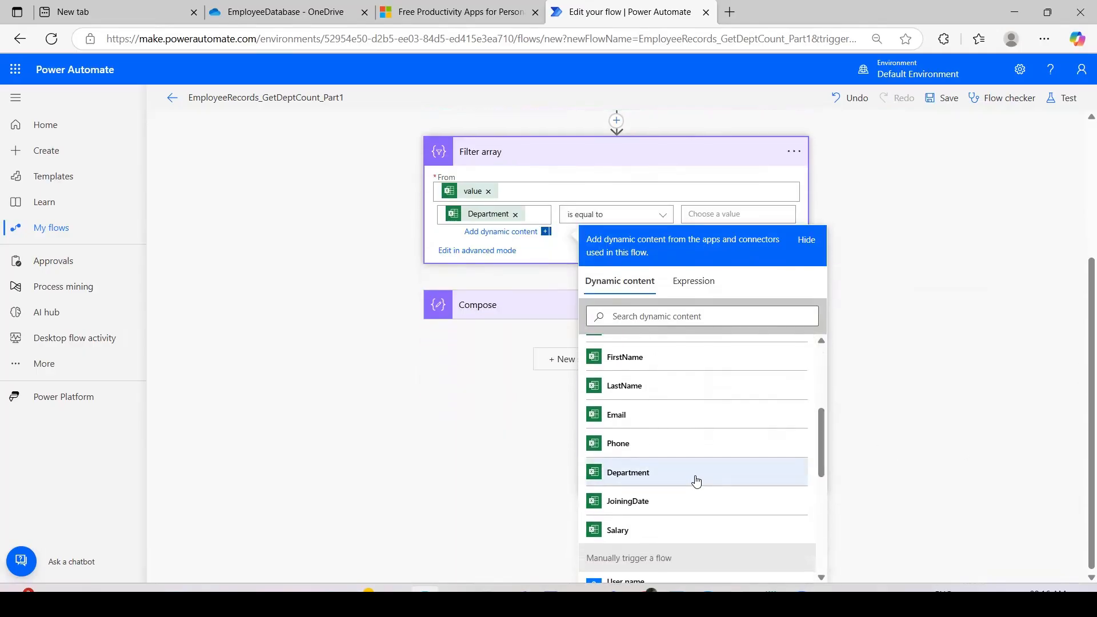
pyautogui.click(728, 213)
pyautogui.click(954, 401)
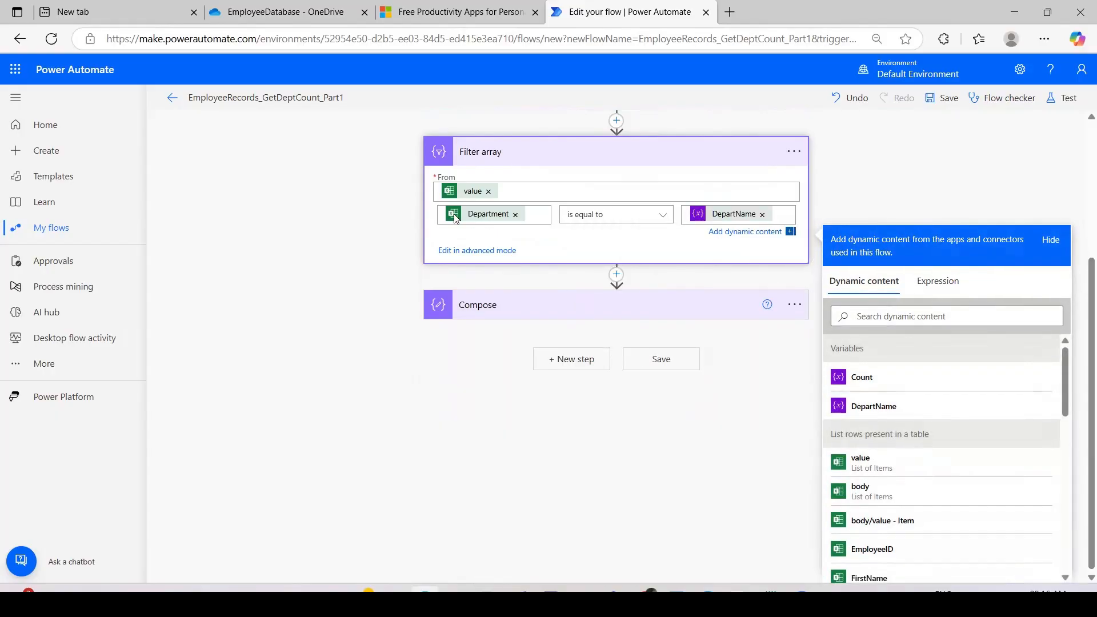
# Add a Set variable action between Filter array and Compose
pyautogui.click(500, 308)
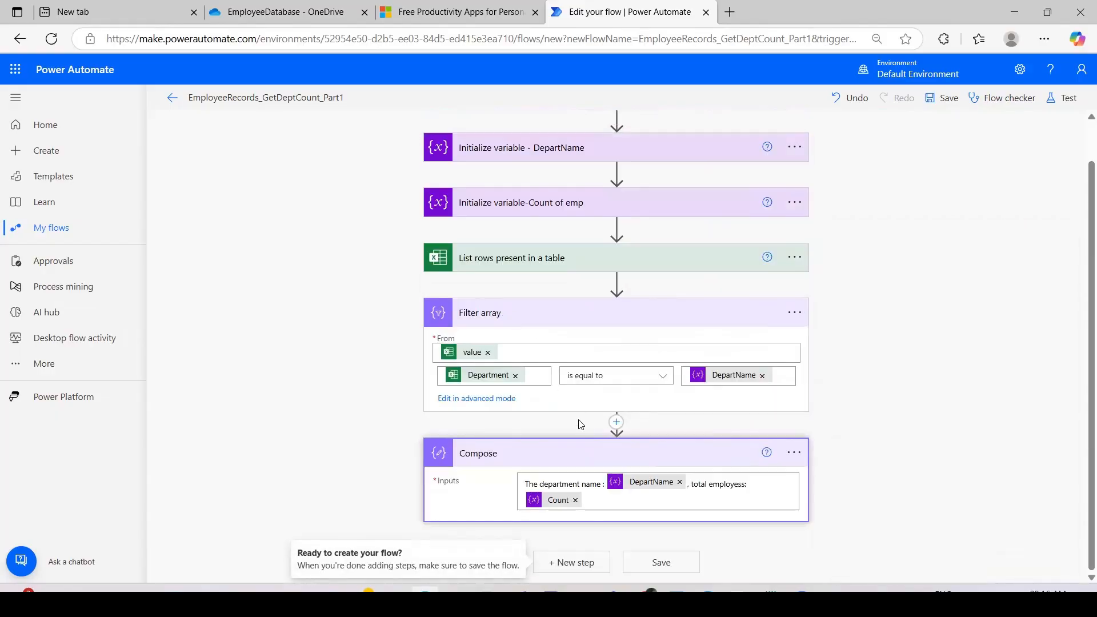
pyautogui.click(616, 421)
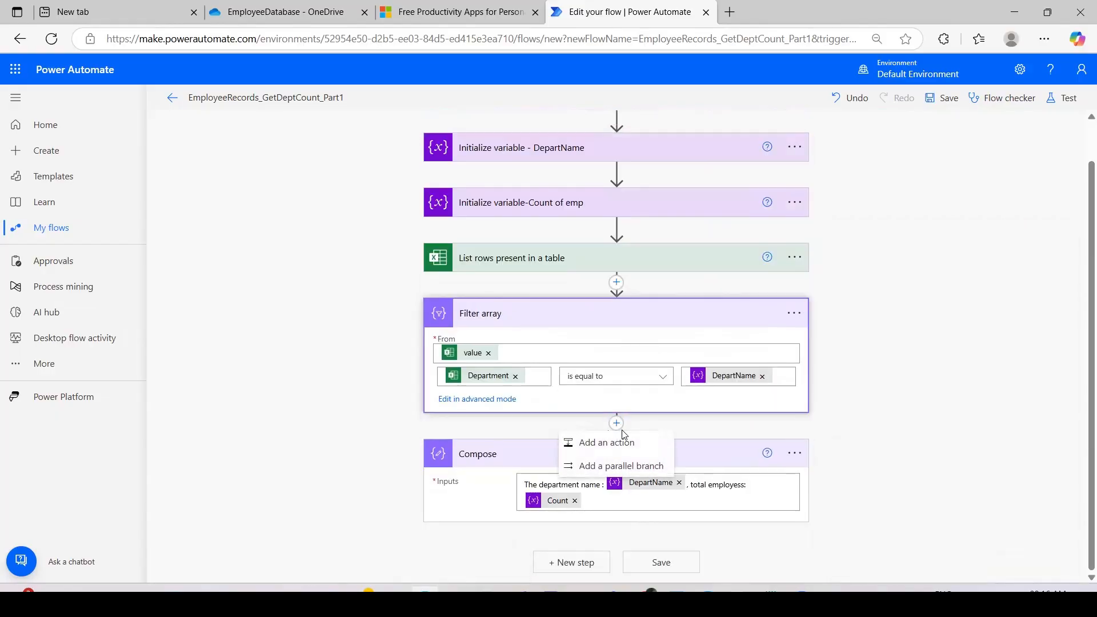
pyautogui.click(617, 423)
pyautogui.click(618, 423)
pyautogui.click(625, 446)
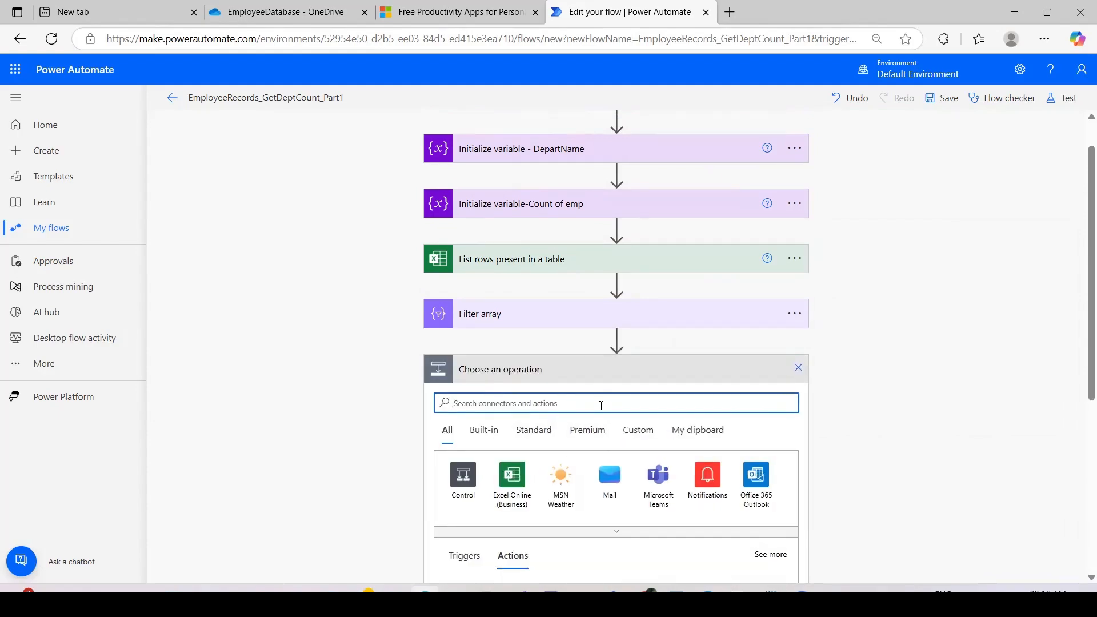
pyautogui.write('set vari')
pyautogui.click(549, 503)
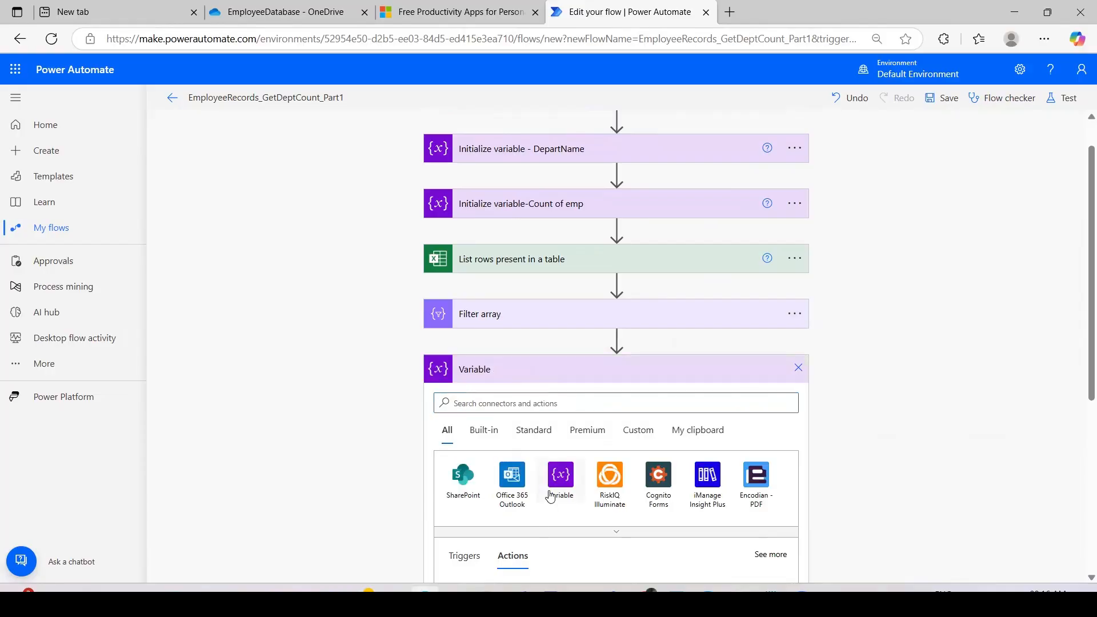
pyautogui.scroll(-2, 1082, 400)
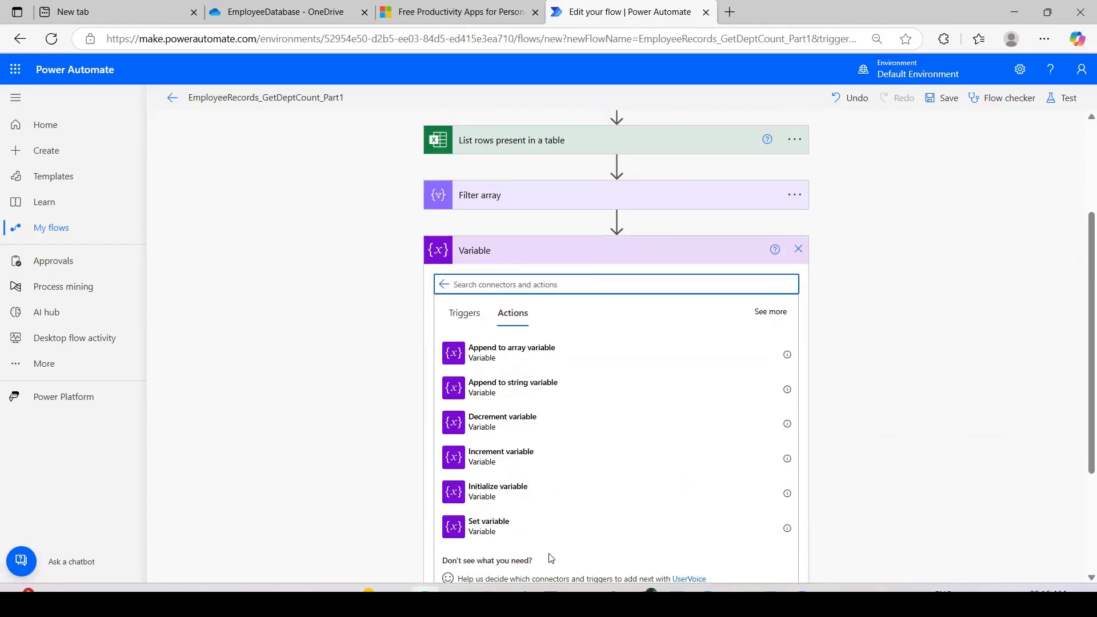
pyautogui.click(526, 529)
# Select Count as the variable to set and open the expression editor for its value
pyautogui.click(563, 439)
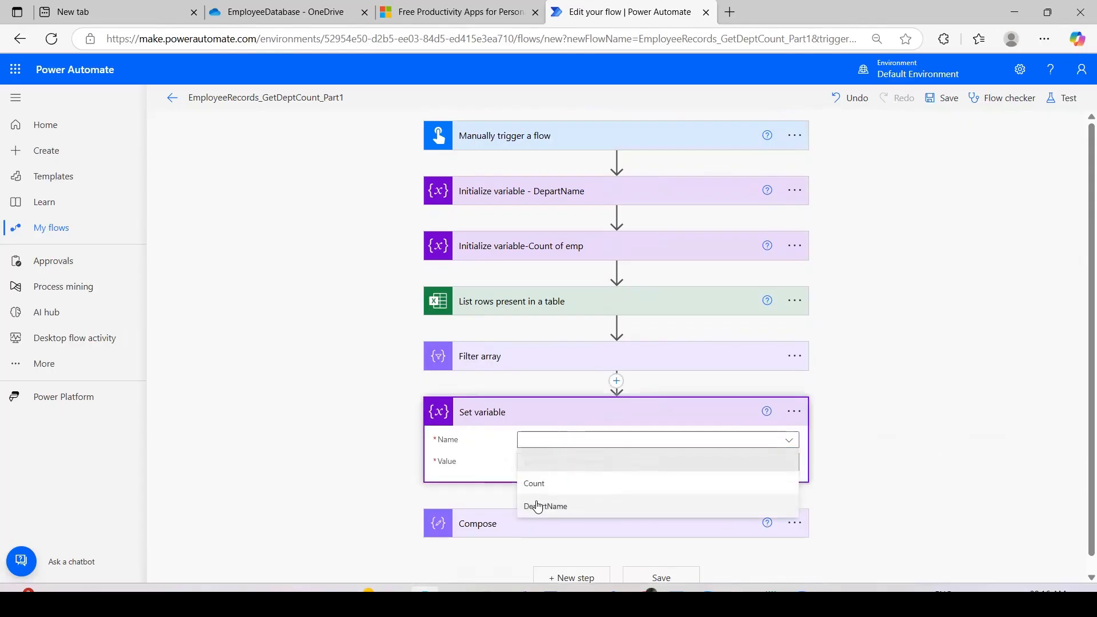
pyautogui.click(539, 481)
pyautogui.click(560, 463)
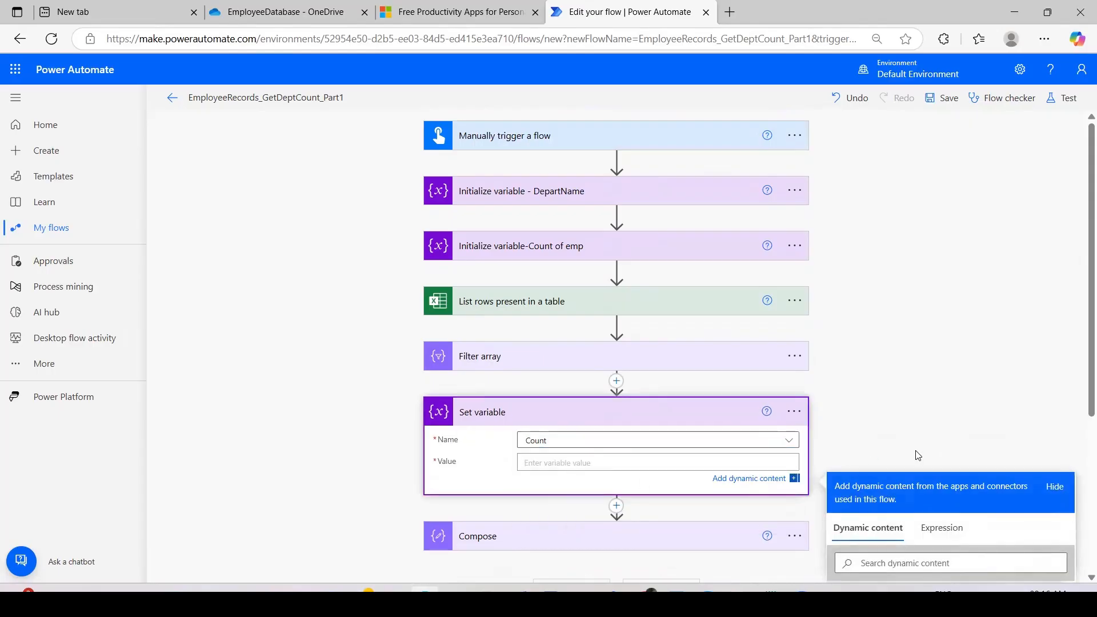
pyautogui.scroll(-4, 1080, 392)
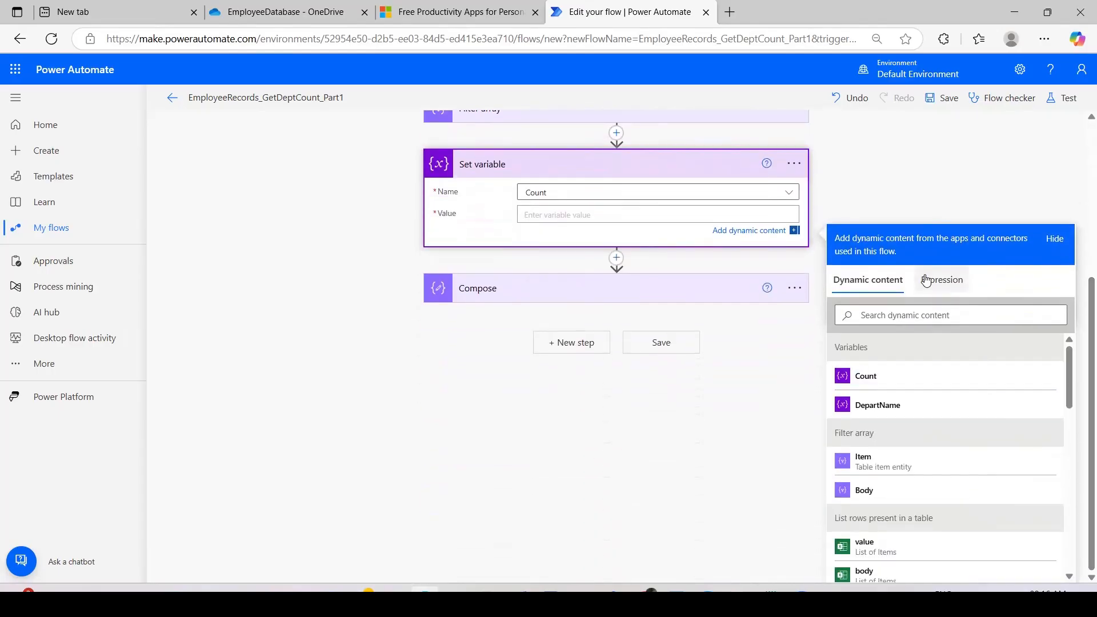
pyautogui.click(942, 280)
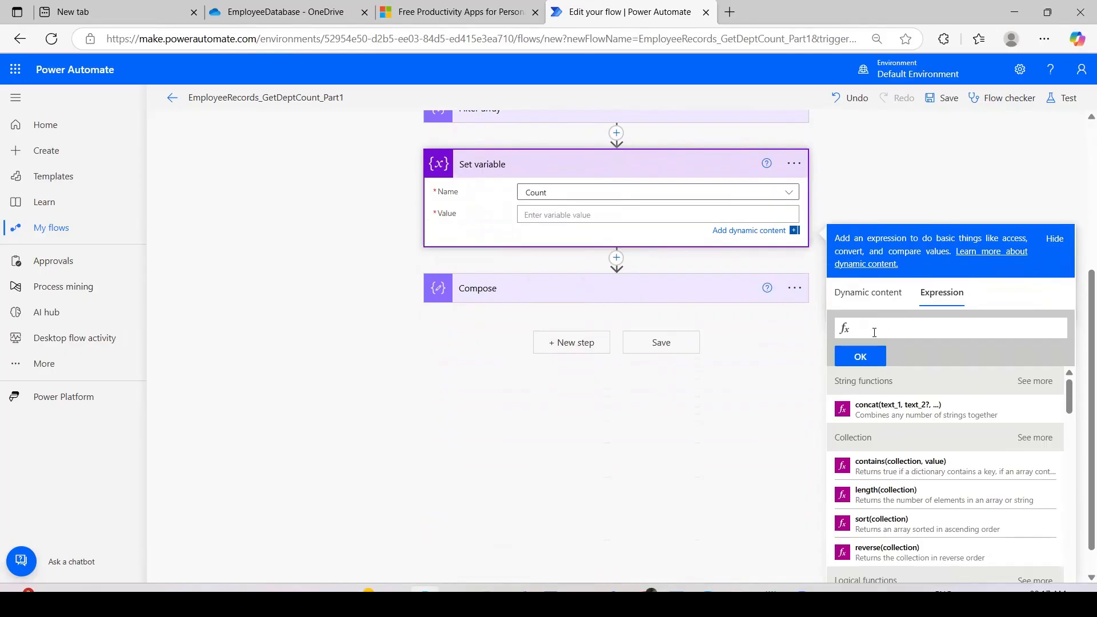
pyautogui.write('count')
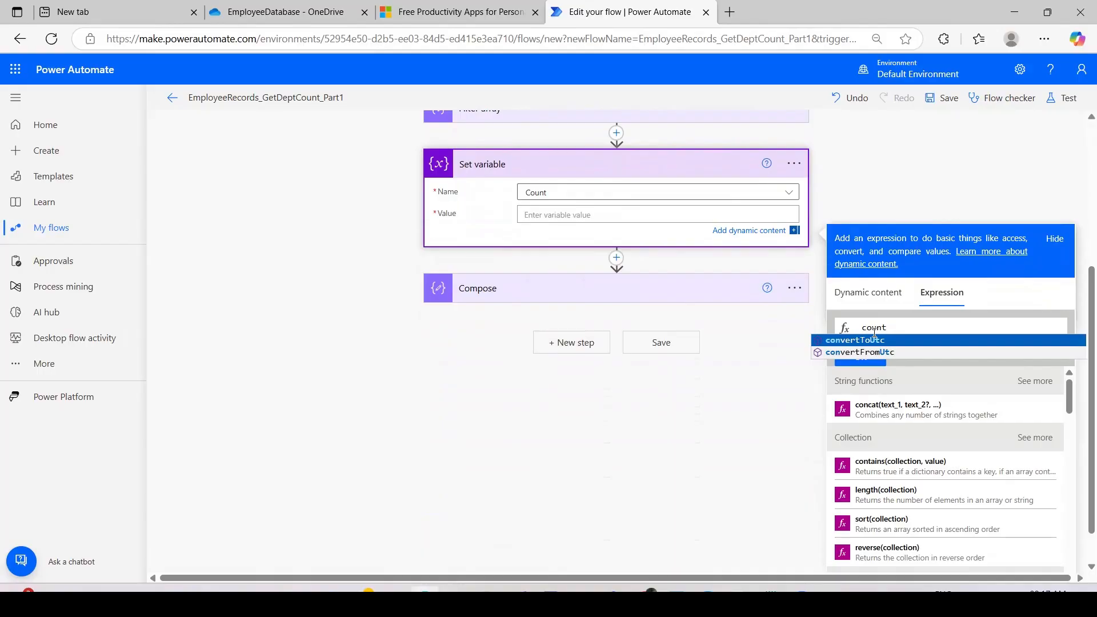
pyautogui.press('BackSpace')
pyautogui.press('BackSpace')
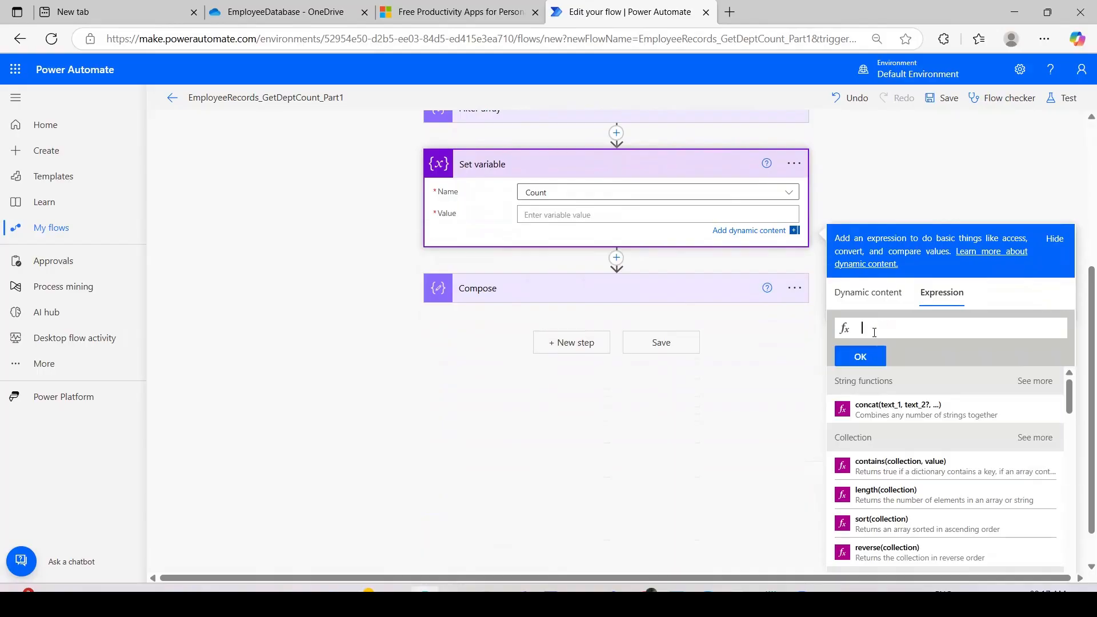
# Set the Count variable's value to the expression length(body('Filter_array')), using the Filter array Body output as the argument
pyautogui.write('len')
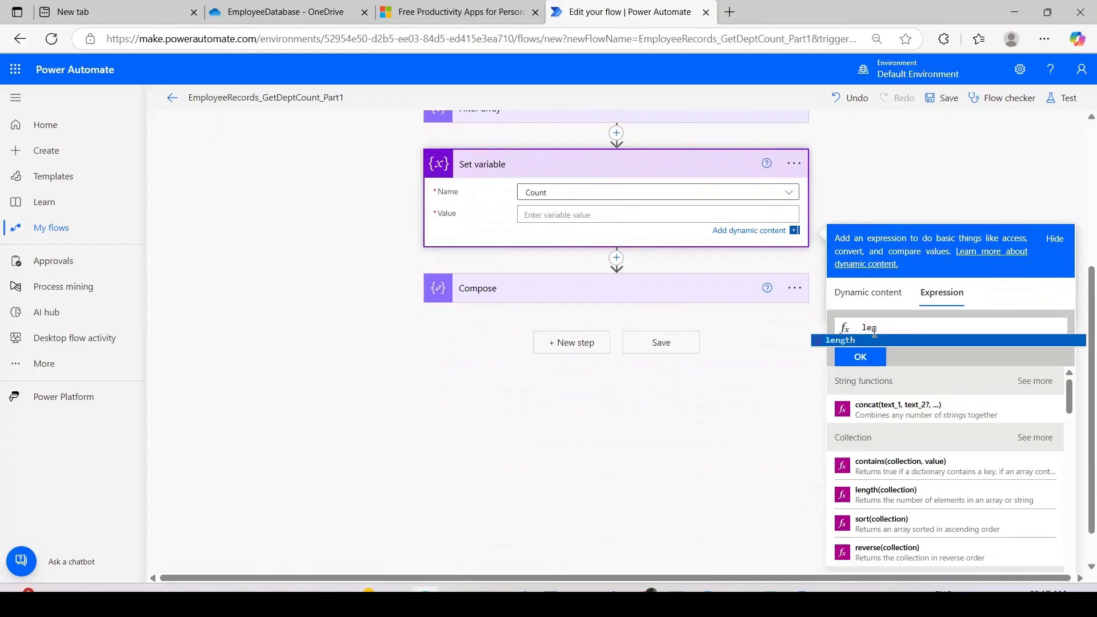
pyautogui.press('Return')
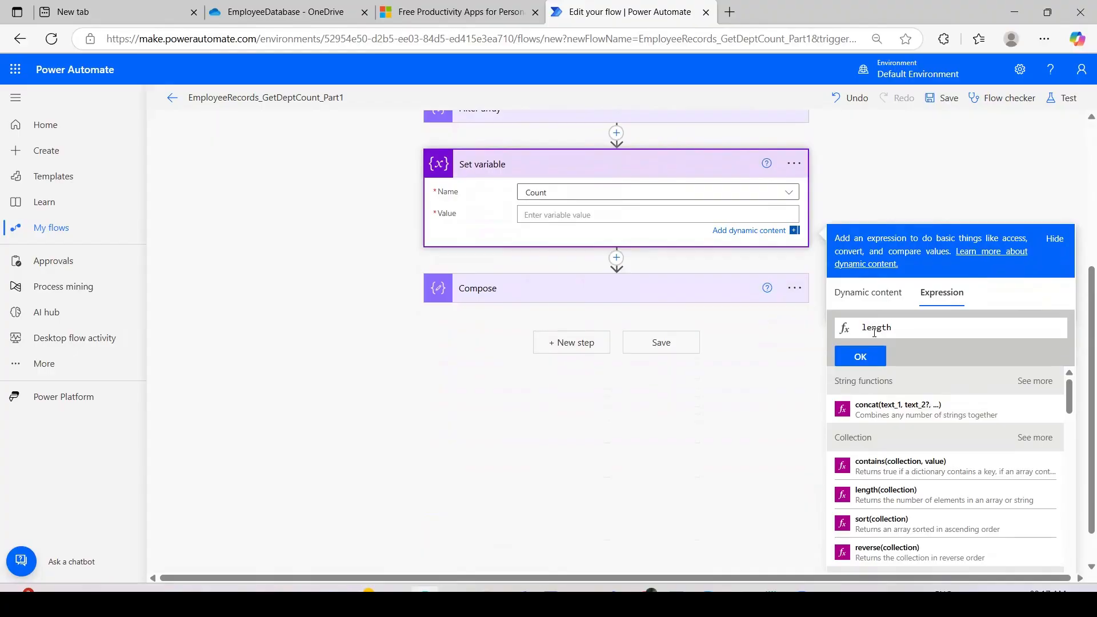
pyautogui.write('(')
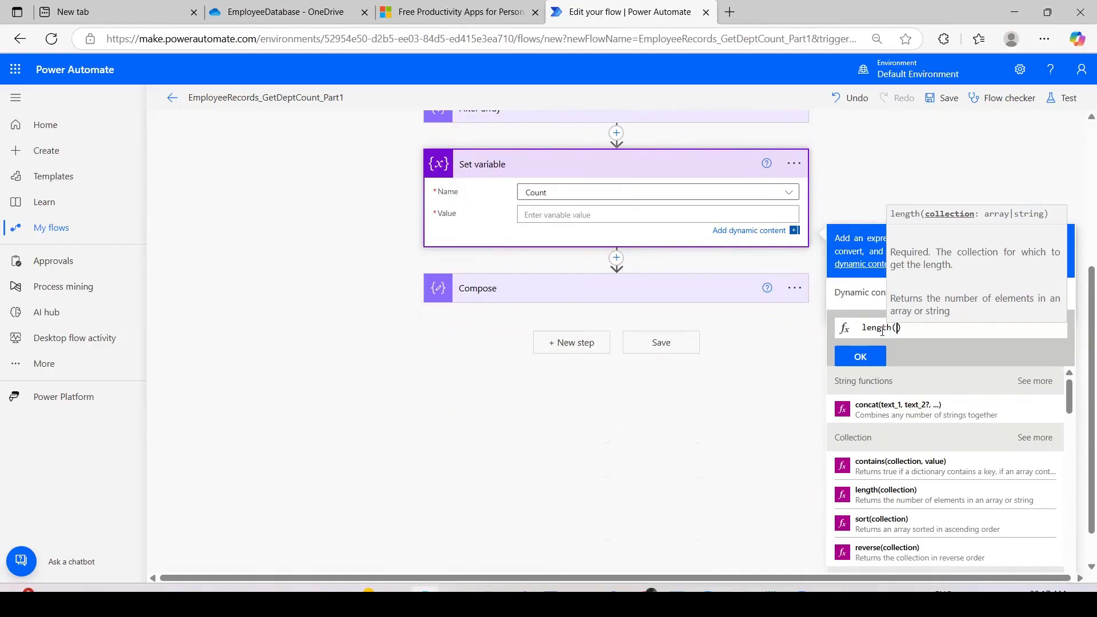
pyautogui.click(860, 292)
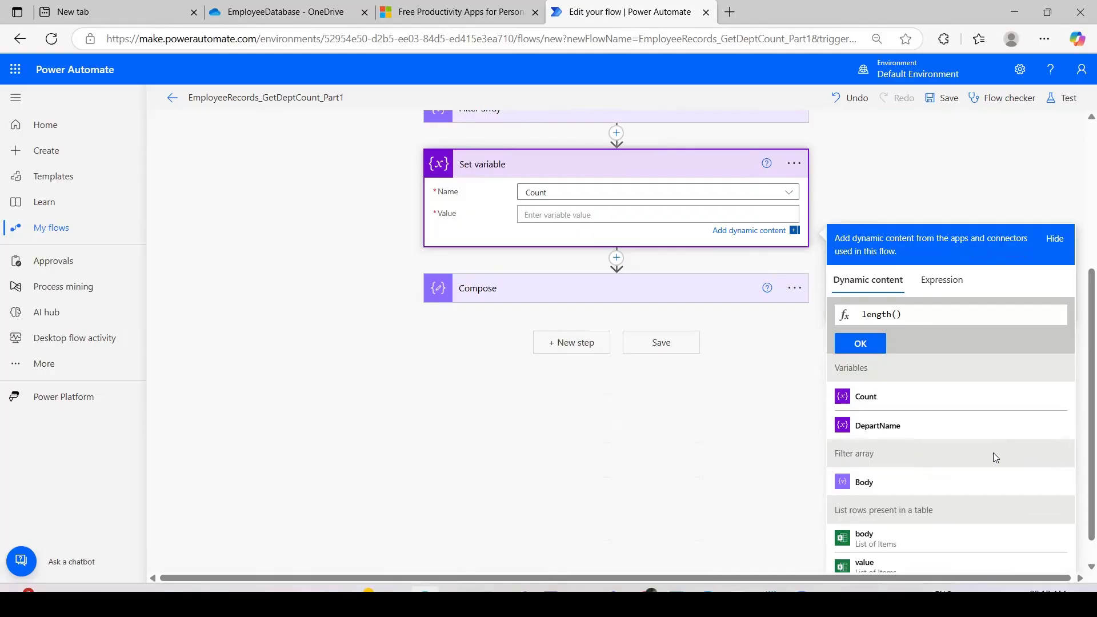
pyautogui.scroll(-1, 1082, 395)
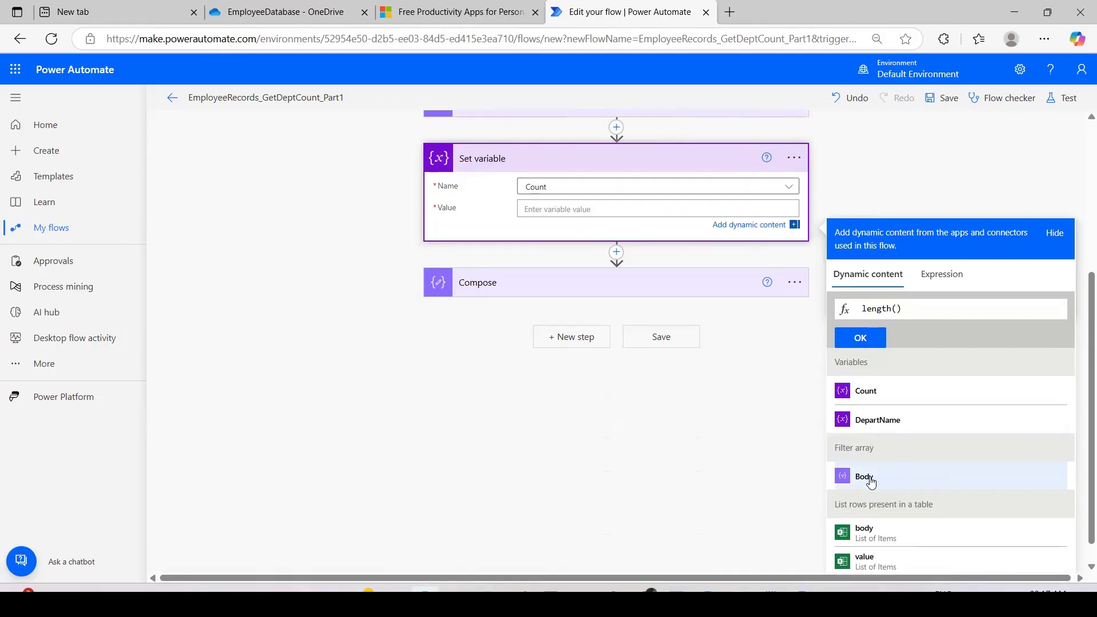
pyautogui.click(864, 476)
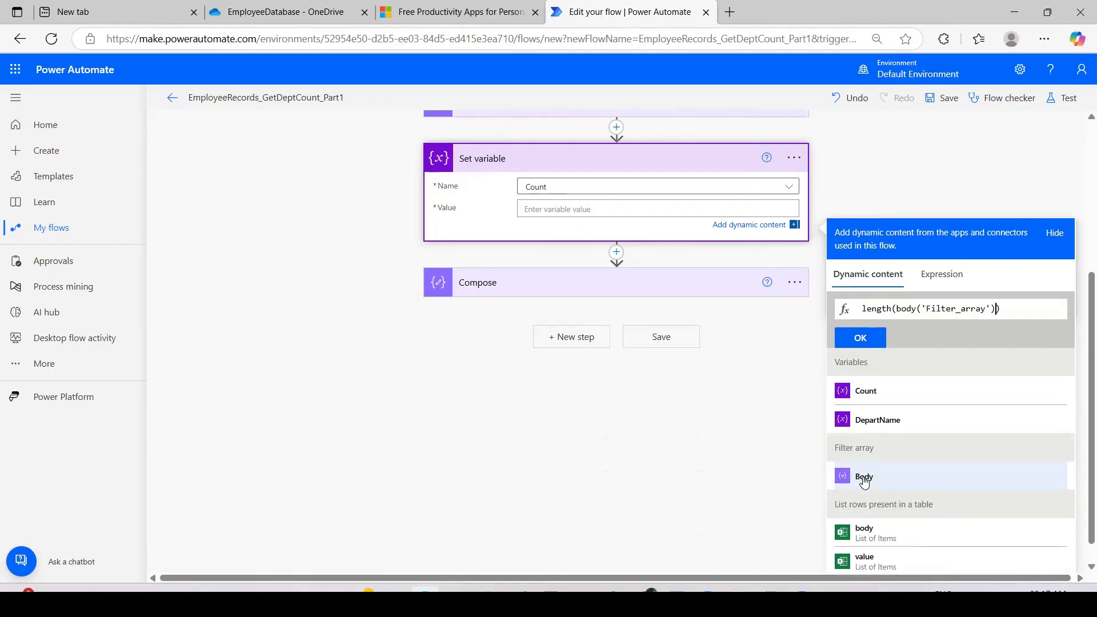
pyautogui.click(864, 342)
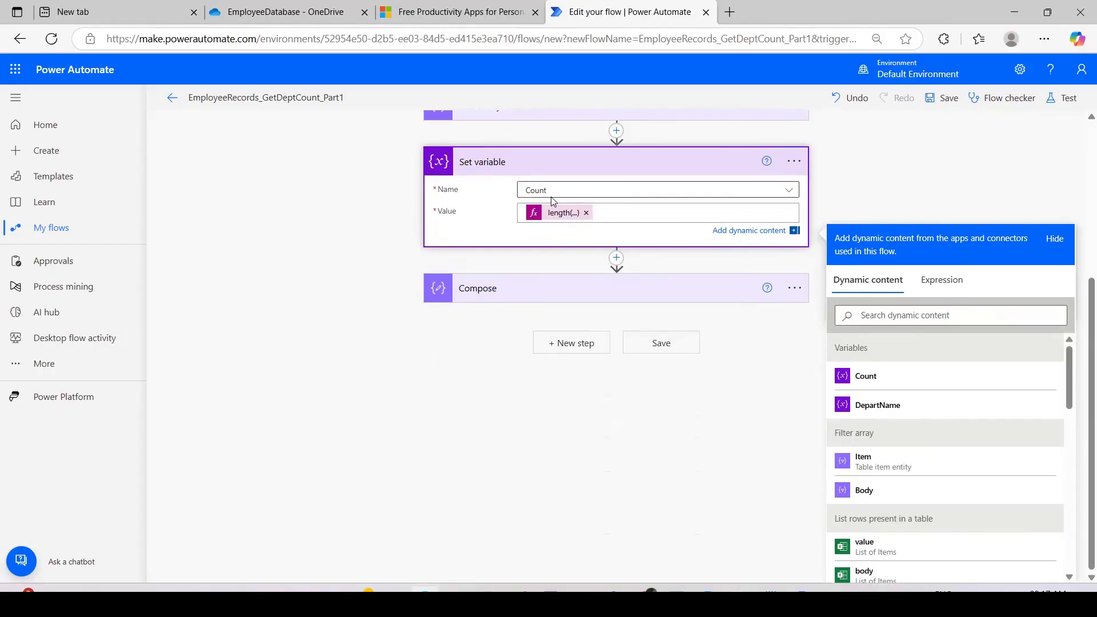
# Save the flow and run it as a manual test
pyautogui.click(951, 99)
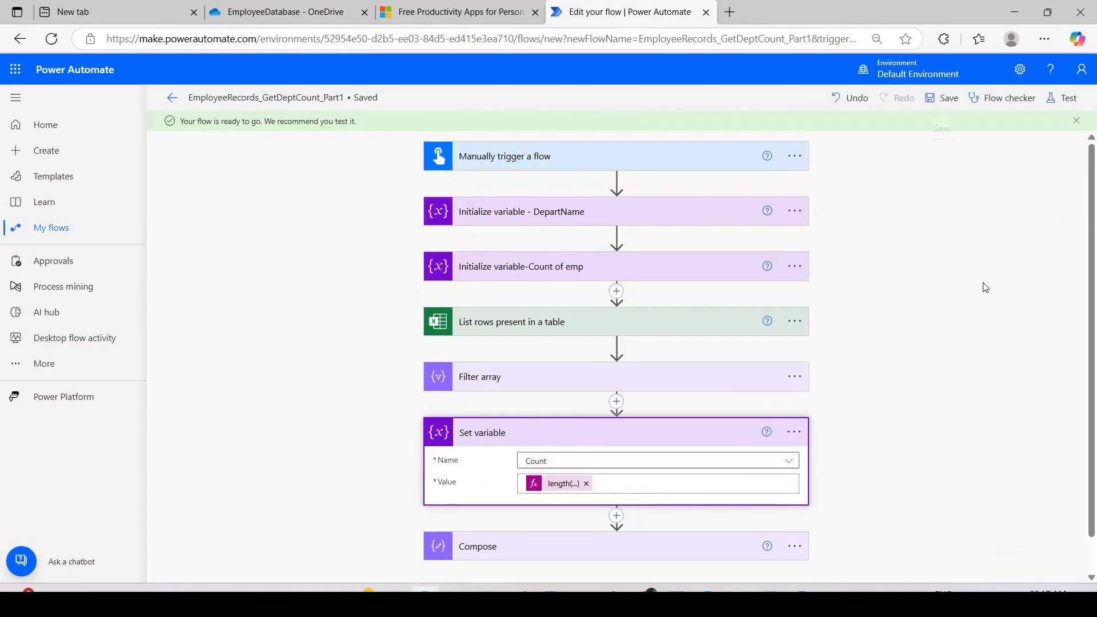
pyautogui.click(1066, 103)
pyautogui.click(926, 564)
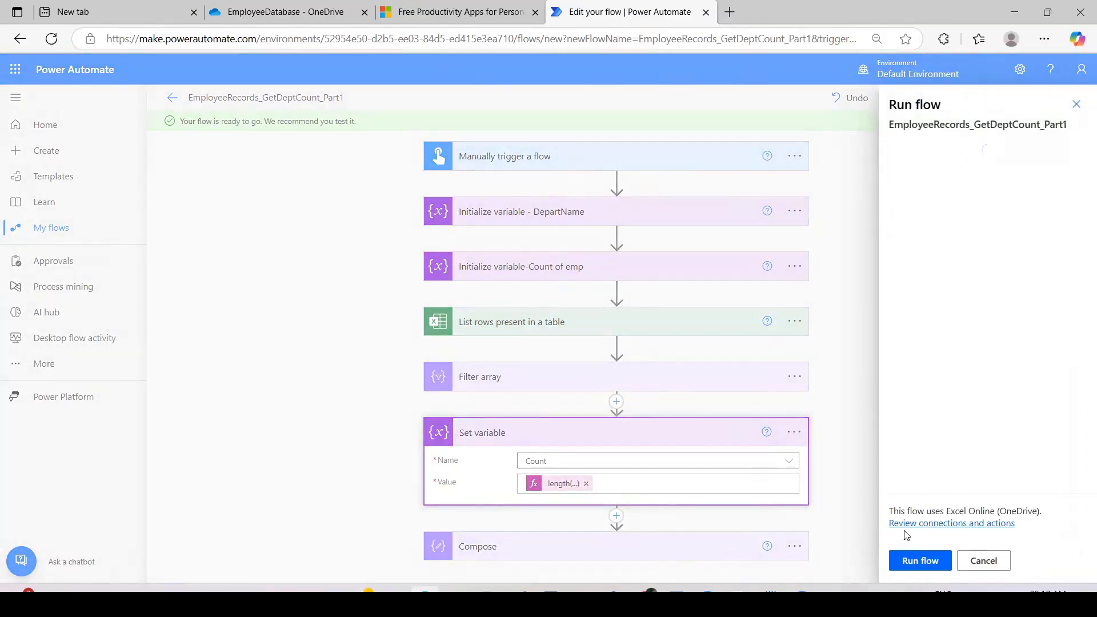
pyautogui.click(914, 560)
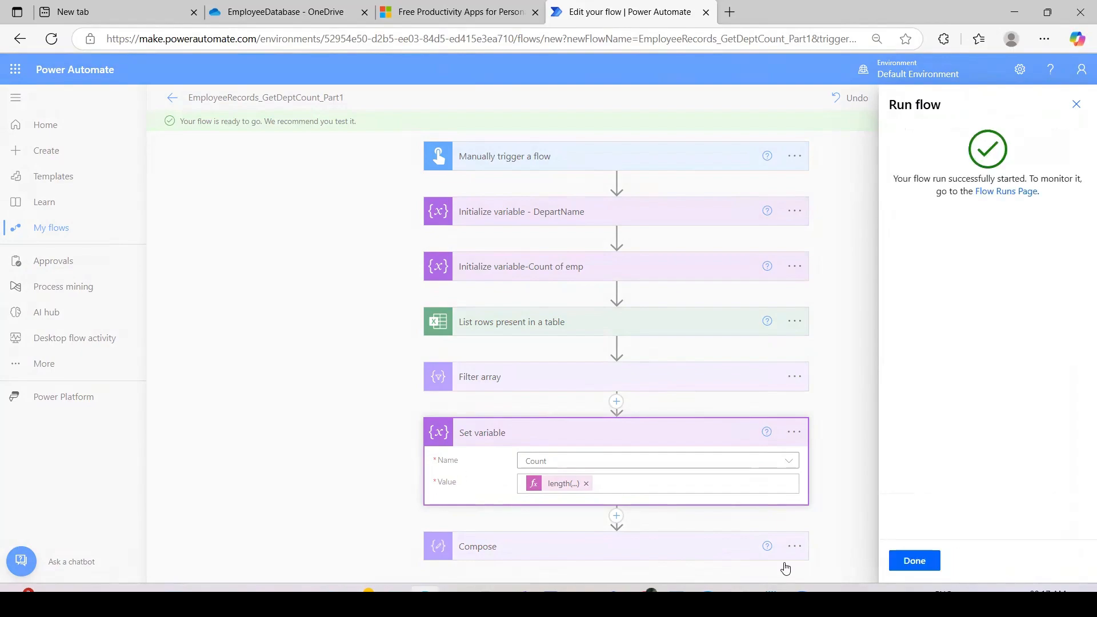
pyautogui.click(914, 561)
# Check the department and employee total in the run's Compose inputs against the filtered Finance records in Excel
pyautogui.click(395, 599)
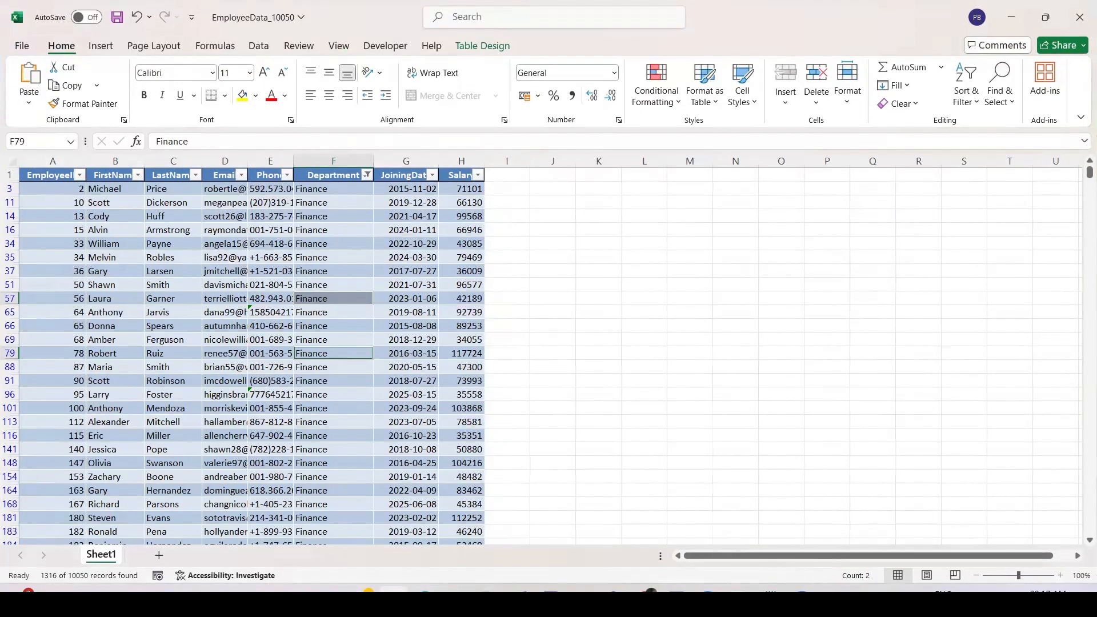
pyautogui.click(426, 599)
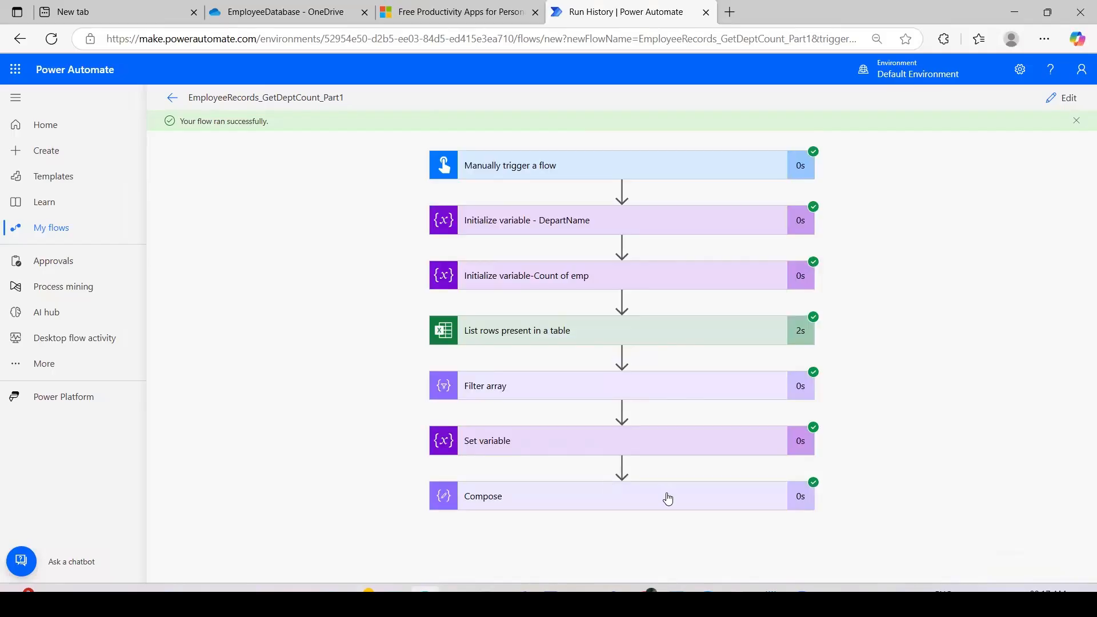
pyautogui.click(668, 495)
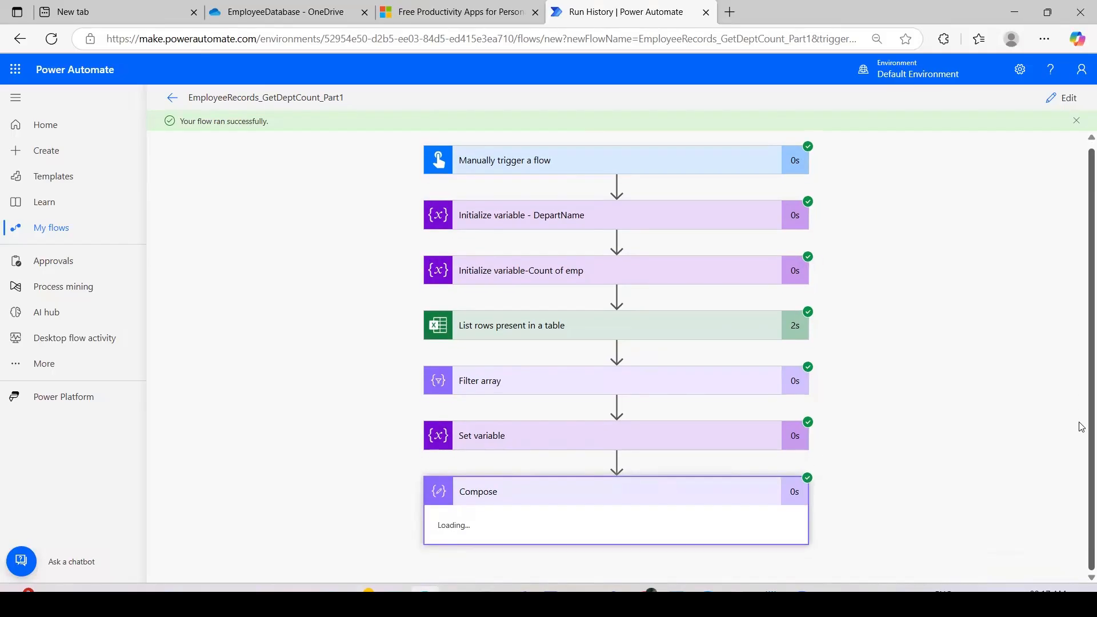
pyautogui.scroll(-2, 1080, 435)
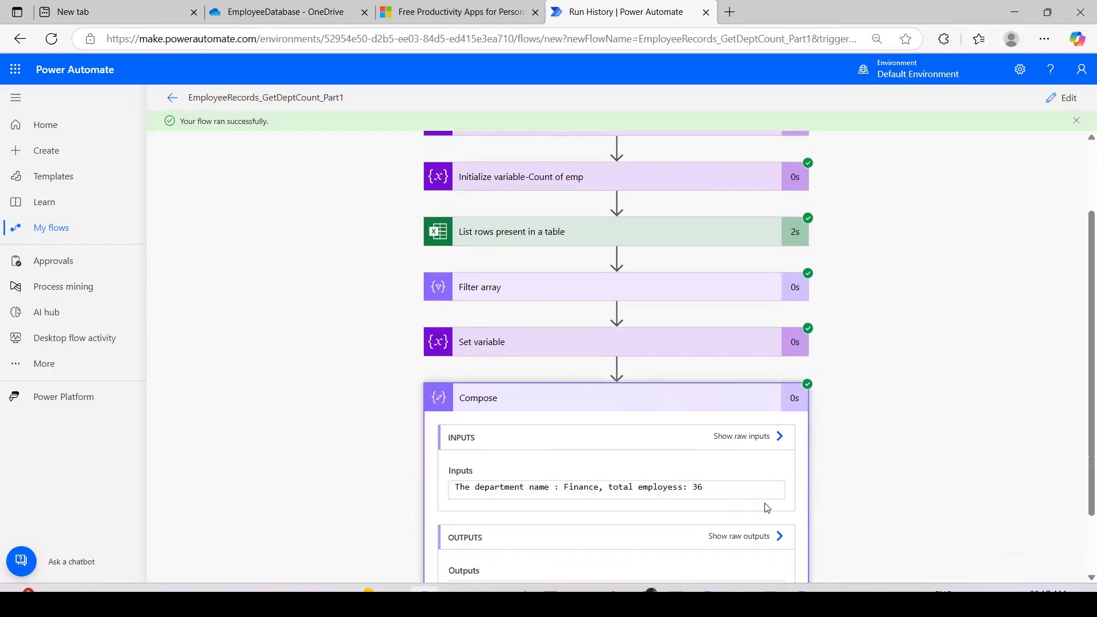
pyautogui.moveTo(717, 490); pyautogui.dragTo(449, 501)
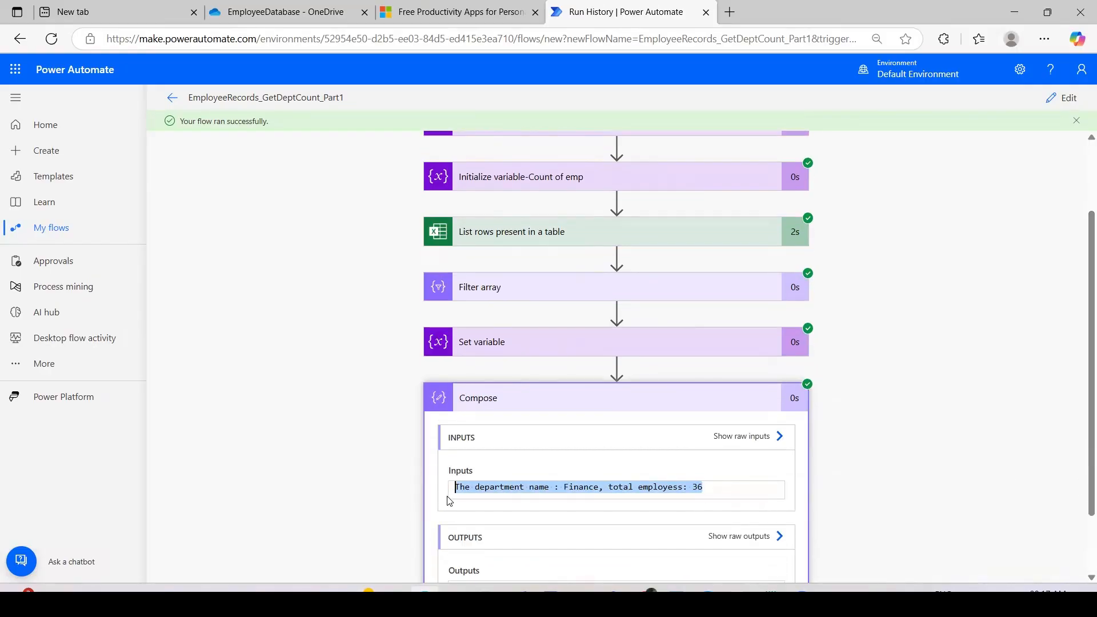
# Reopen and save the flow for another manual test run, and inspect the Filter array inputs of that run
pyautogui.click(1063, 98)
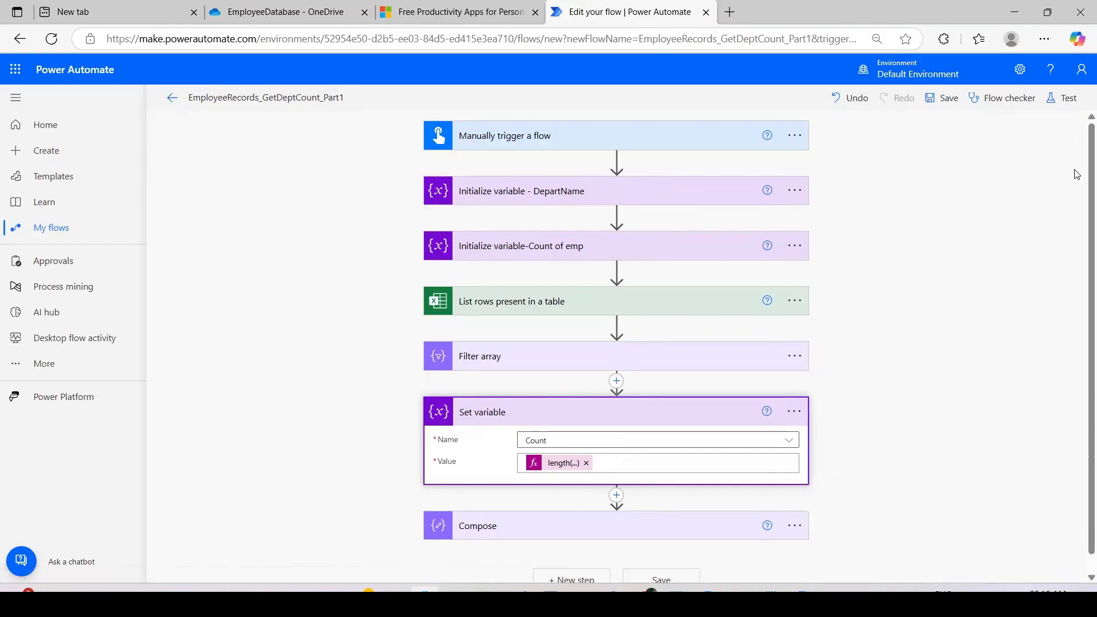
pyautogui.click(946, 107)
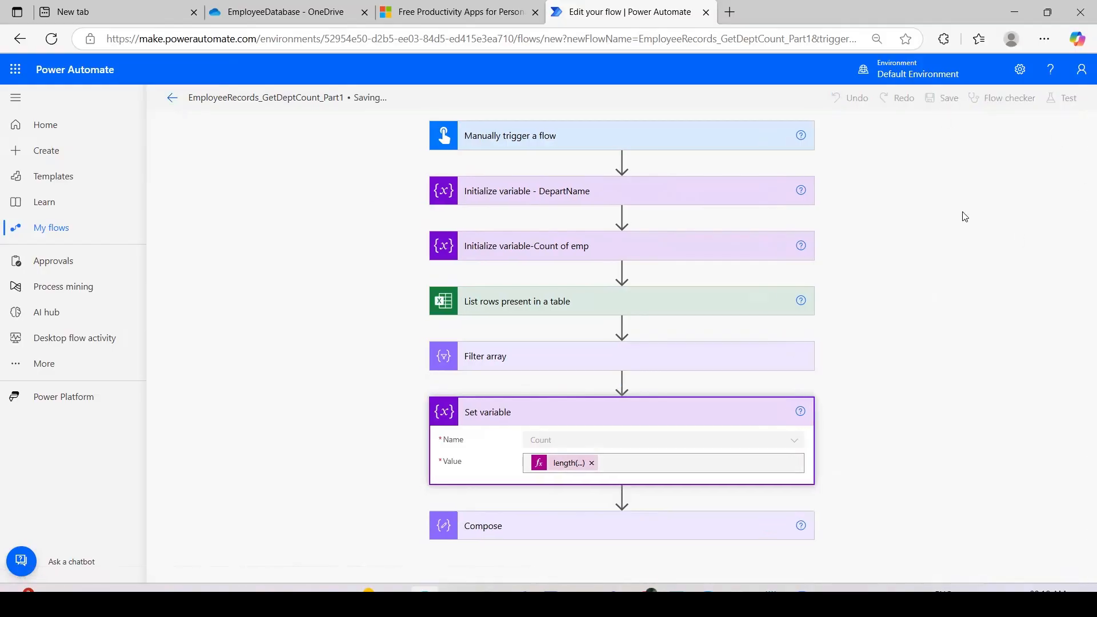
pyautogui.click(1063, 99)
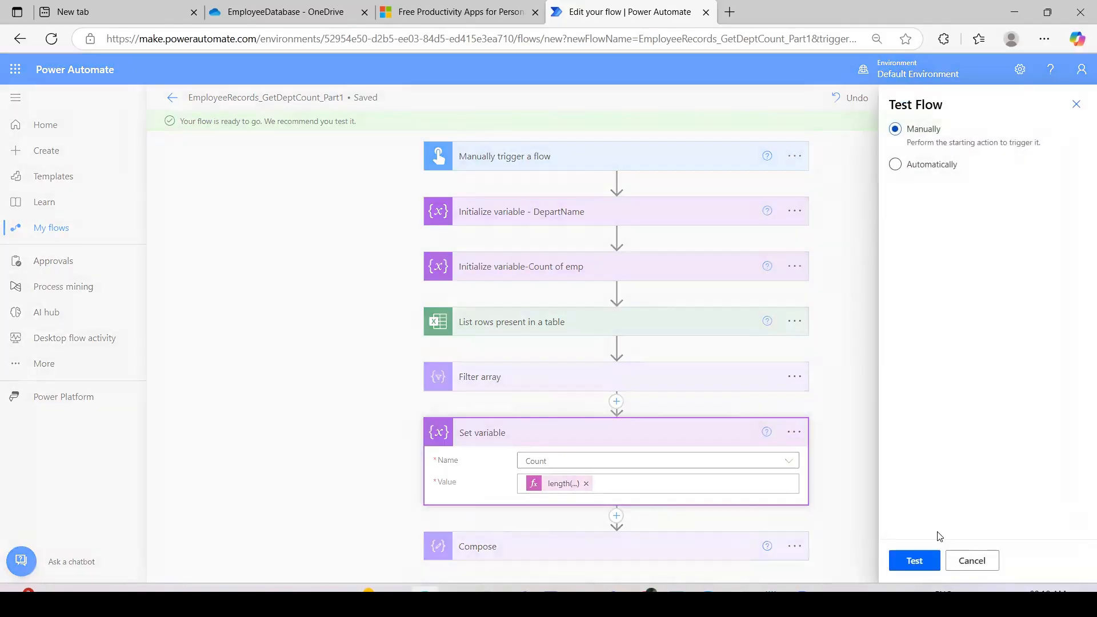
pyautogui.click(914, 559)
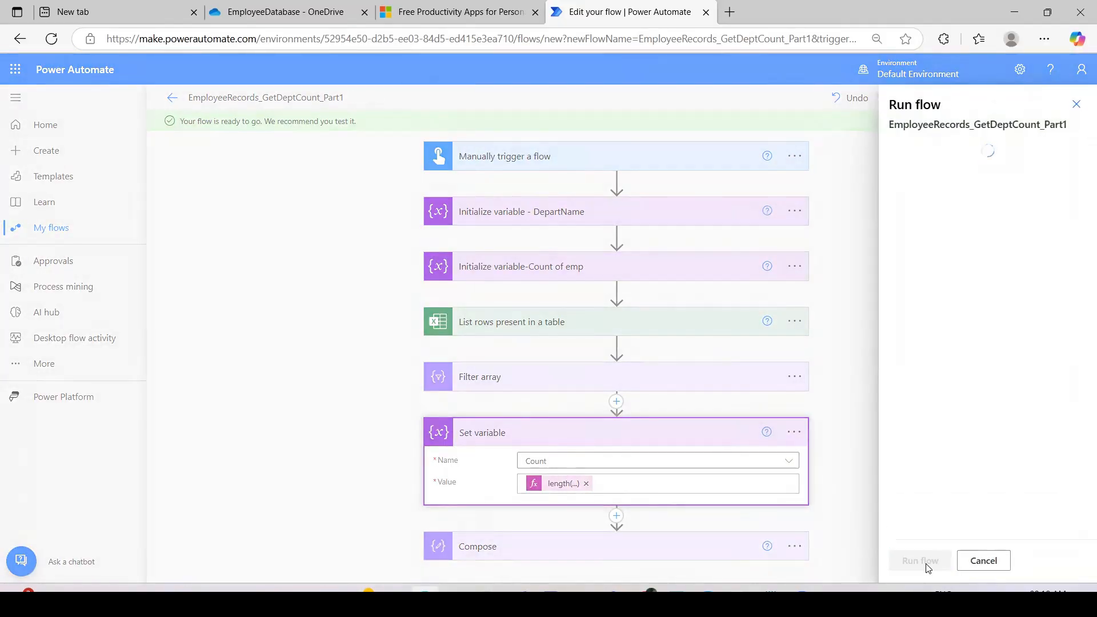
pyautogui.click(927, 567)
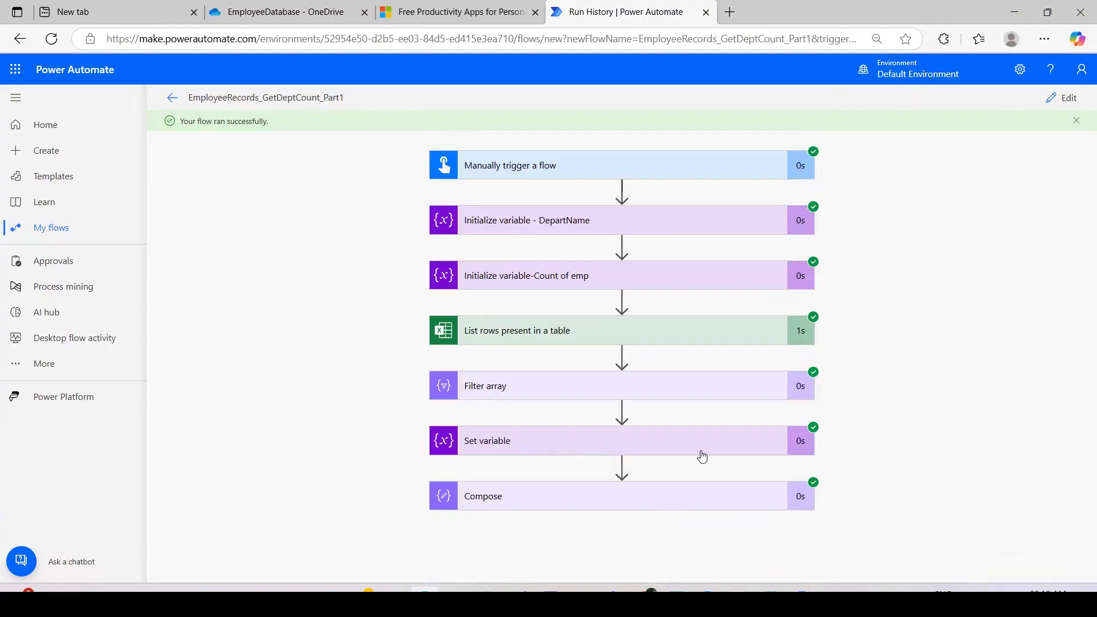
pyautogui.click(650, 386)
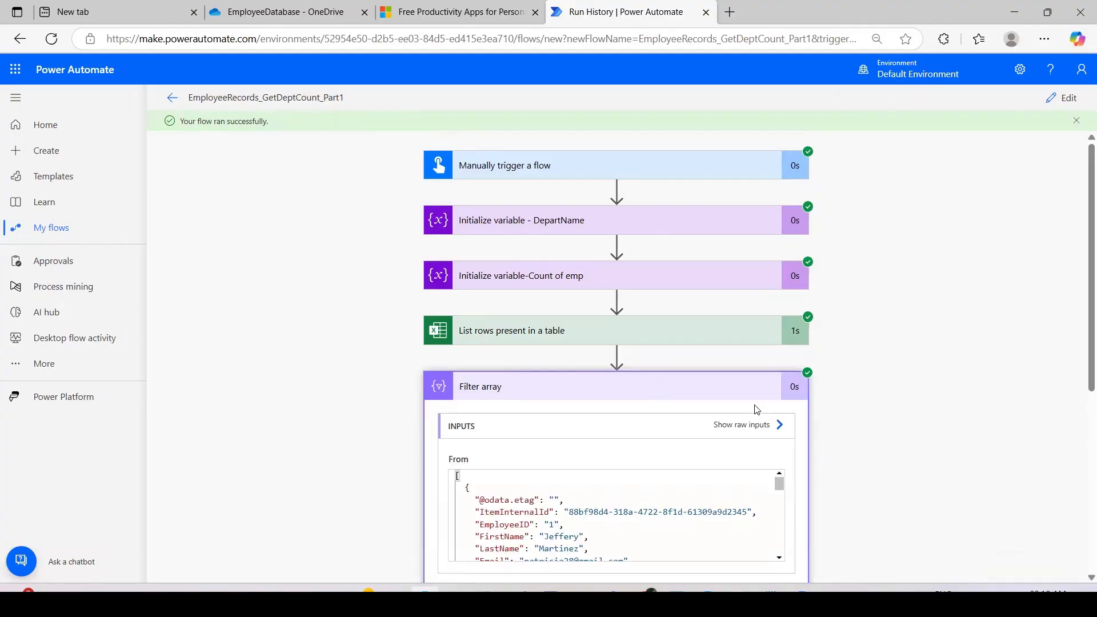
# Reopen the flow for editing and show the advanced options of List rows present in a table
pyautogui.click(1067, 99)
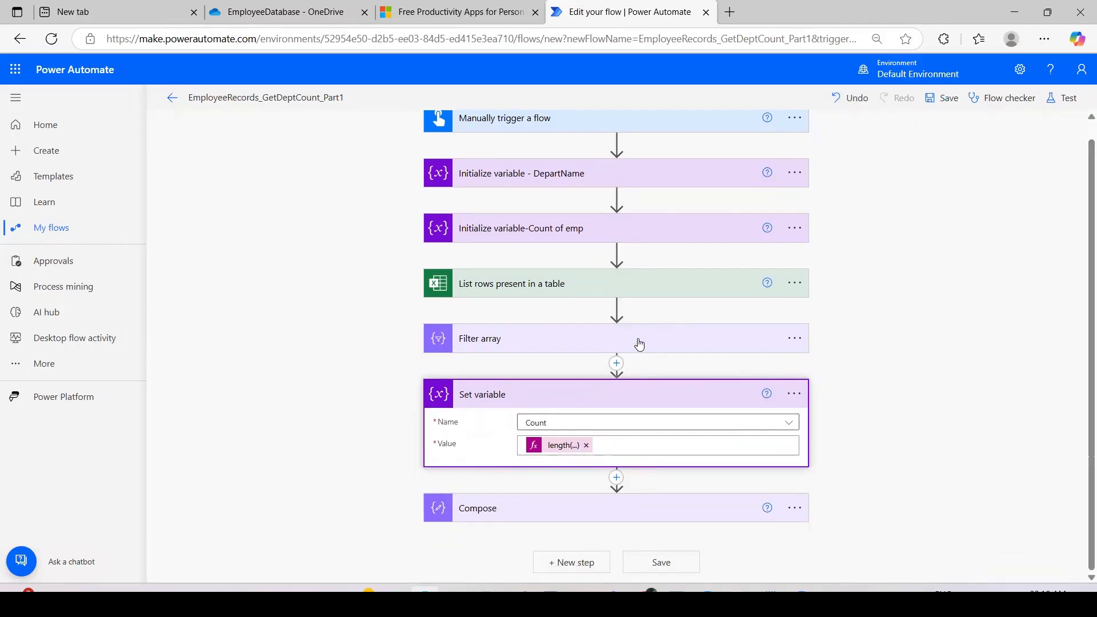
pyautogui.click(583, 288)
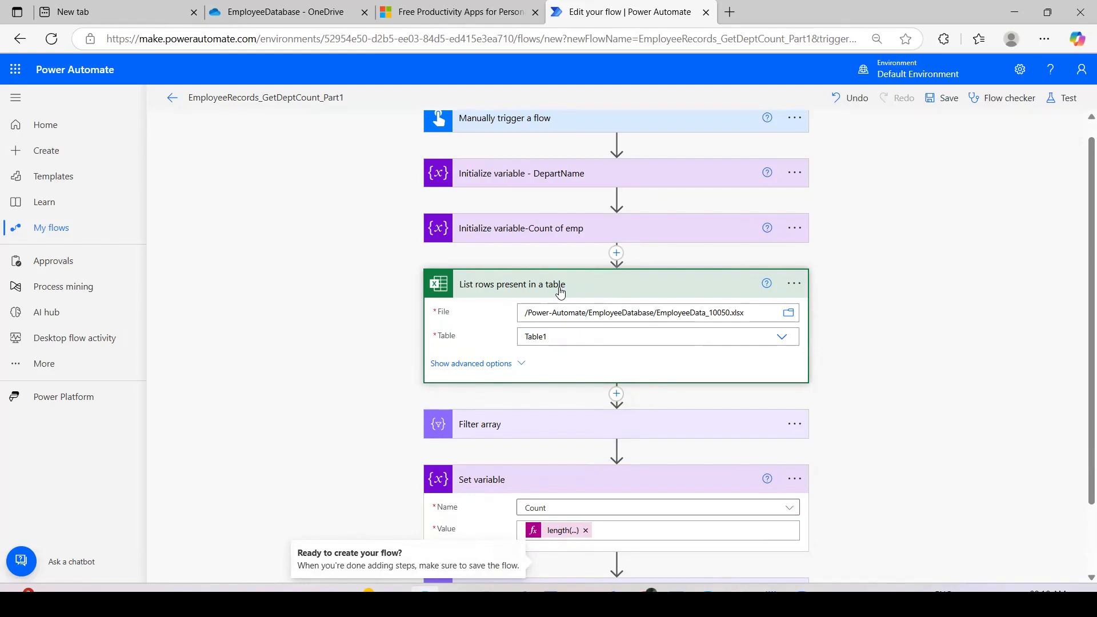
pyautogui.click(491, 363)
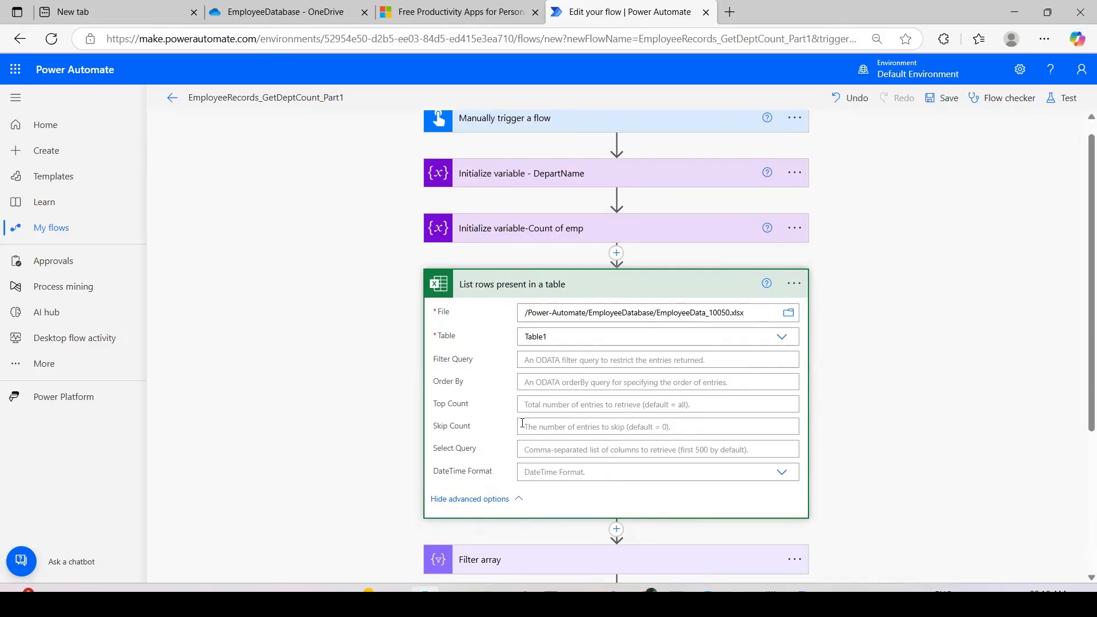
# Set the Top Count of List rows present in a table to 100060
pyautogui.click(549, 404)
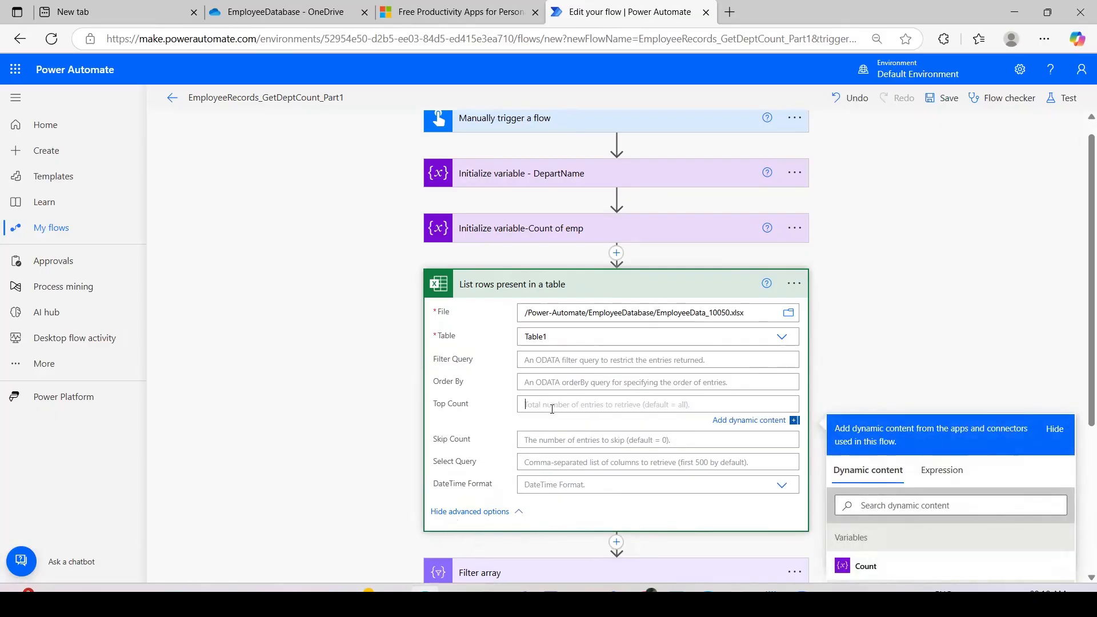
pyautogui.write('100060')
pyautogui.moveTo(533, 406); pyautogui.dragTo(577, 402)
# Turn on pagination for List rows present in a table with a threshold of 2000, and save the flow
pyautogui.click(794, 284)
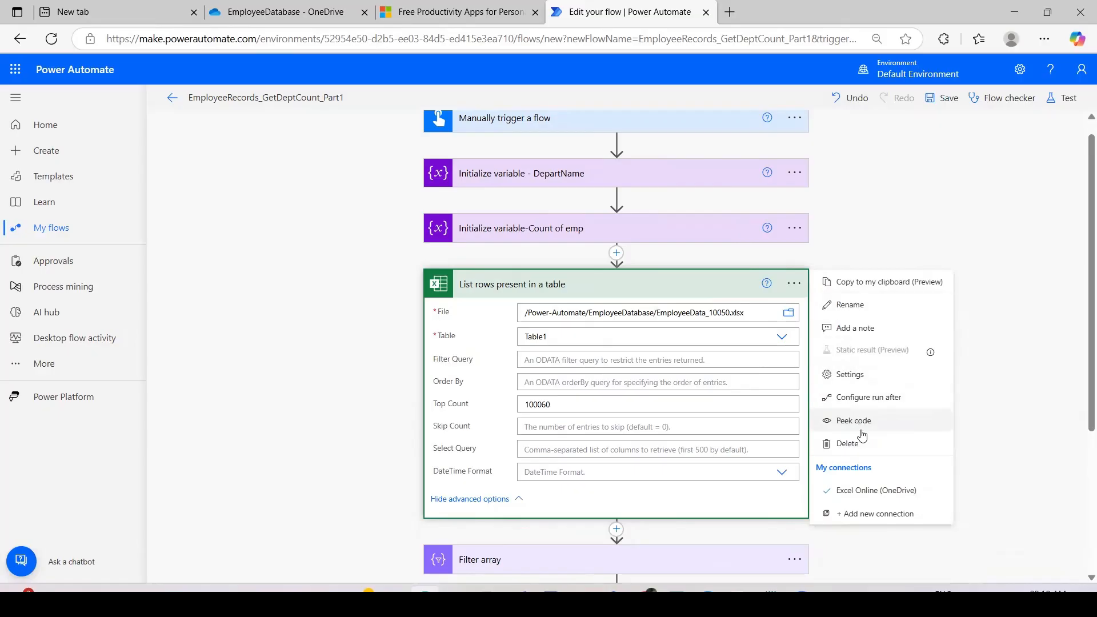
pyautogui.click(869, 368)
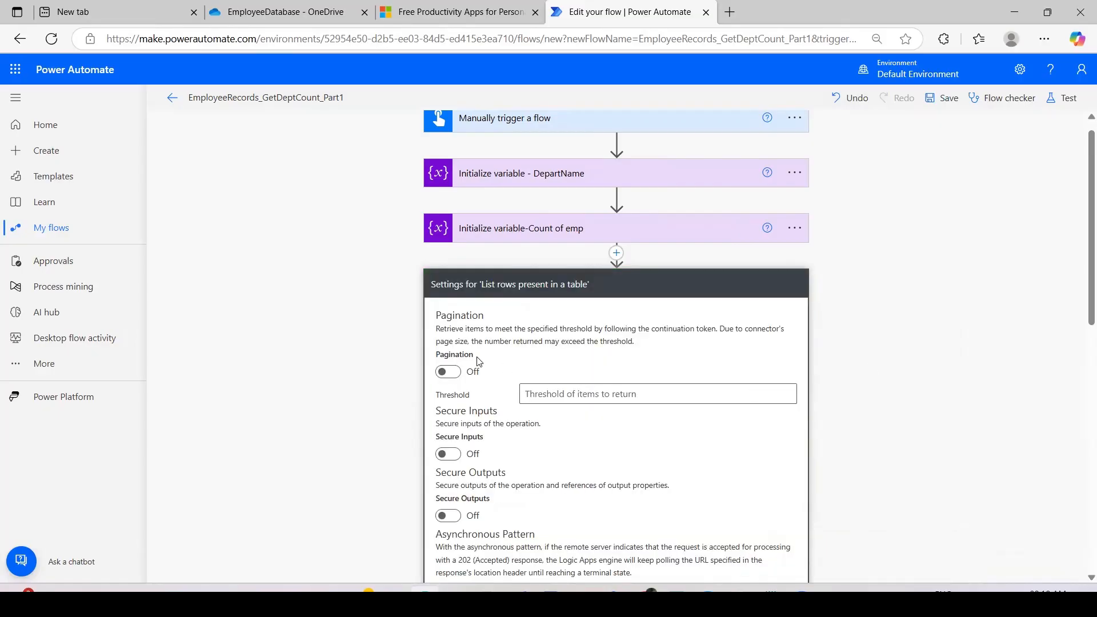
pyautogui.click(450, 375)
pyautogui.click(561, 393)
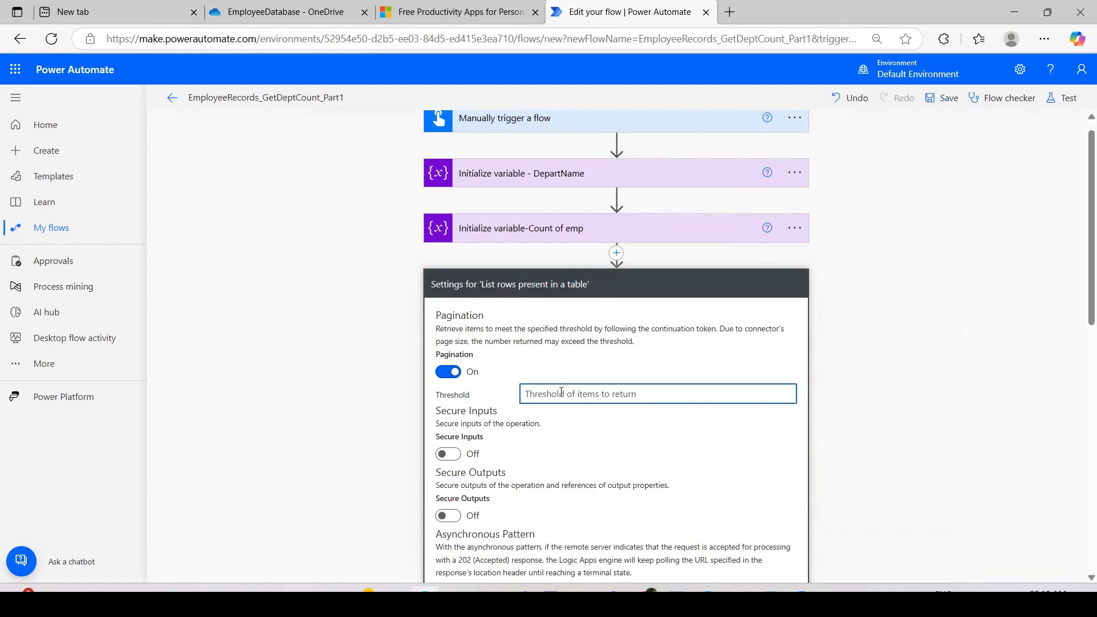
pyautogui.moveTo(1083, 321); pyautogui.dragTo(1083, 353)
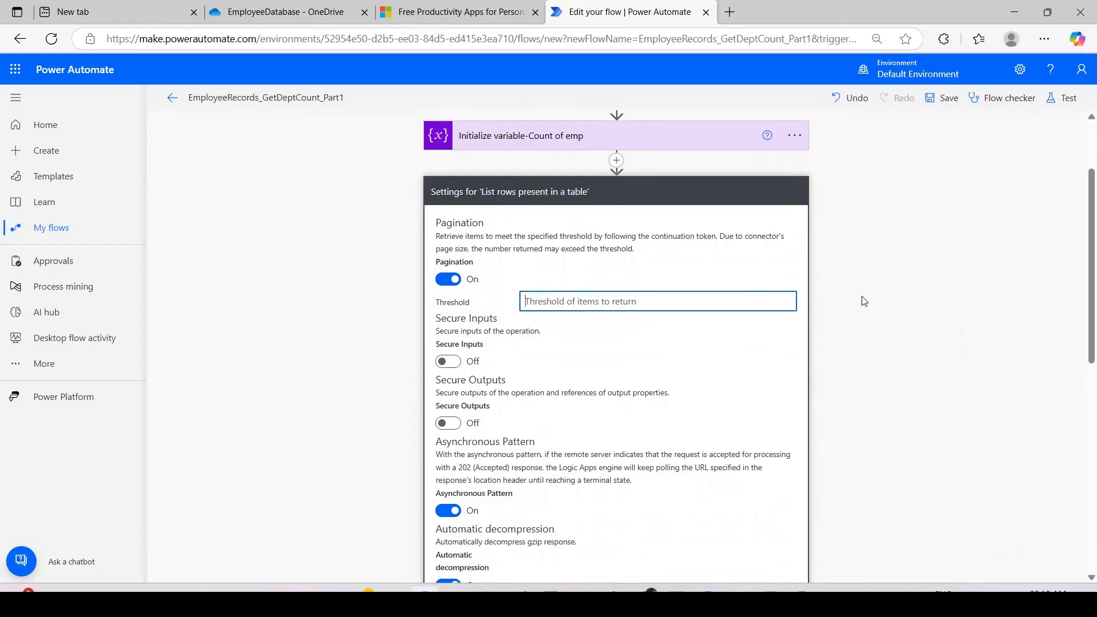
pyautogui.write('5')
pyautogui.press('BackSpace')
pyautogui.write('2000')
pyautogui.scroll(-5, 1082, 307)
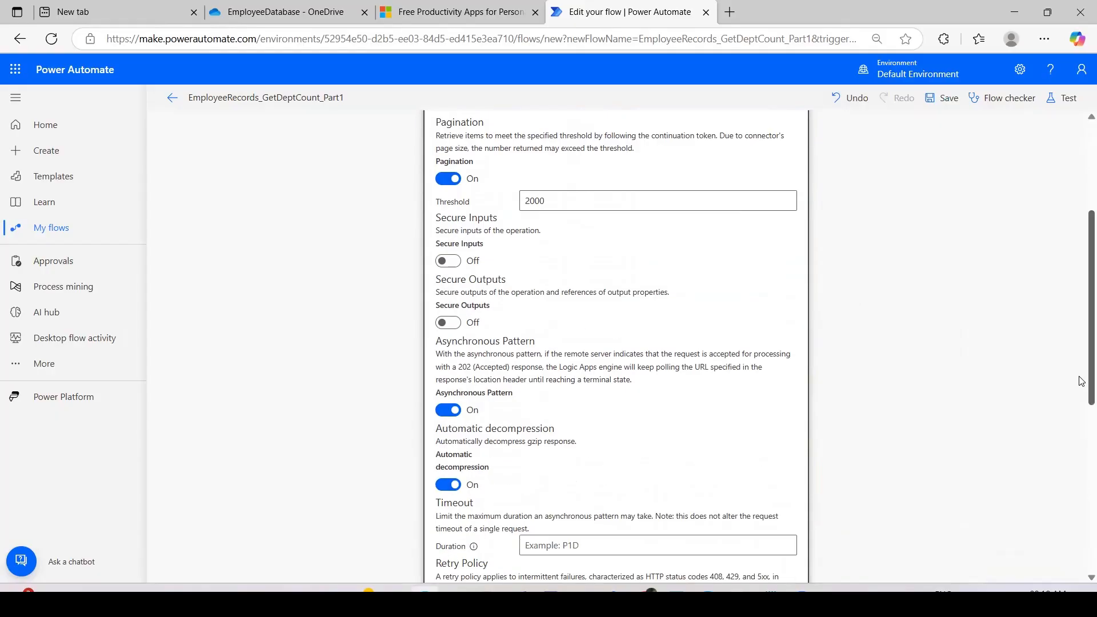
pyautogui.scroll(5, 1082, 326)
pyautogui.scroll(2, 1082, 339)
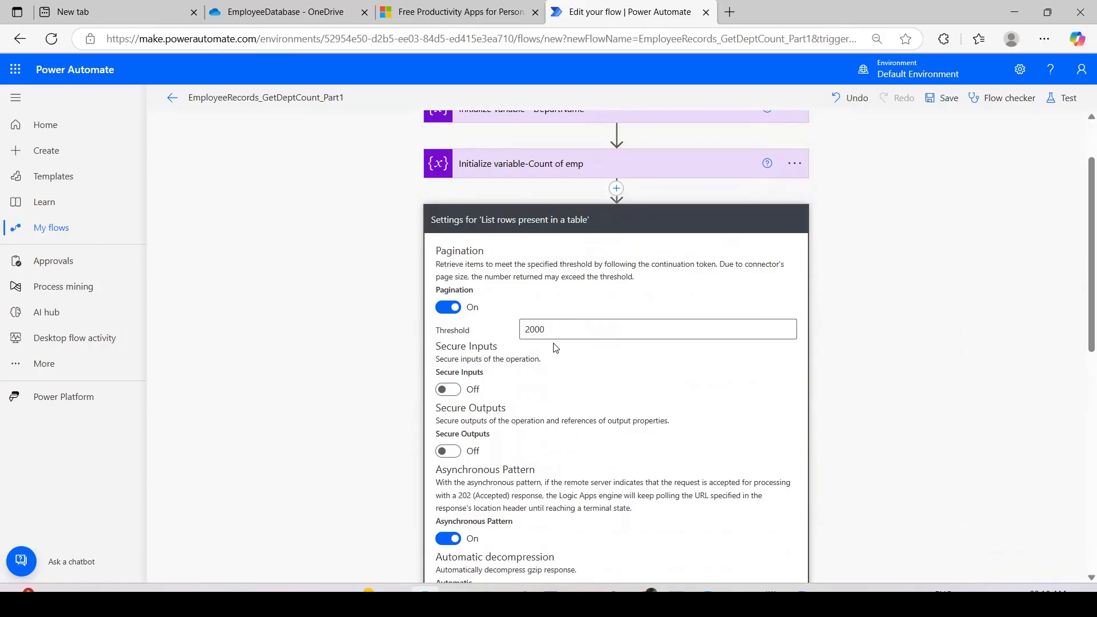
pyautogui.moveTo(552, 330); pyautogui.dragTo(506, 337)
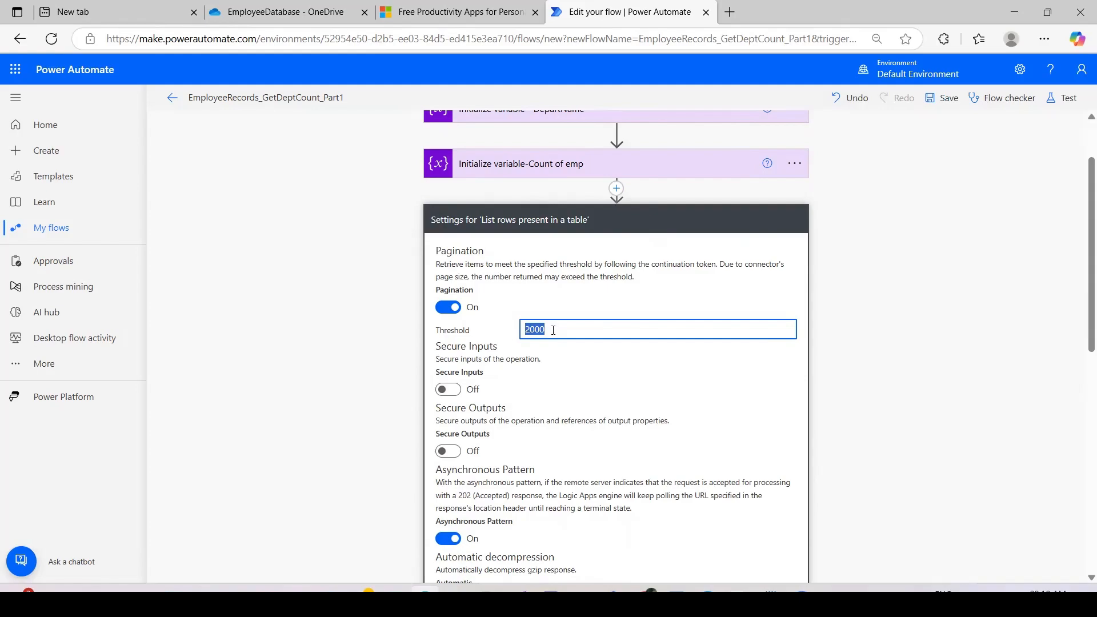
pyautogui.scroll(-5, 554, 365)
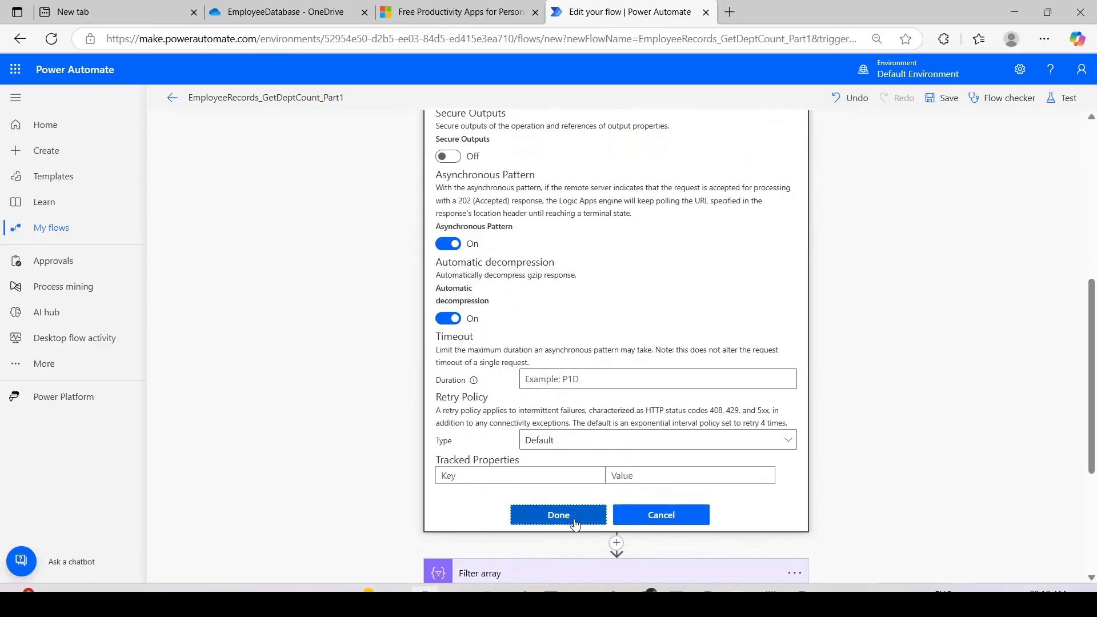
pyautogui.click(574, 524)
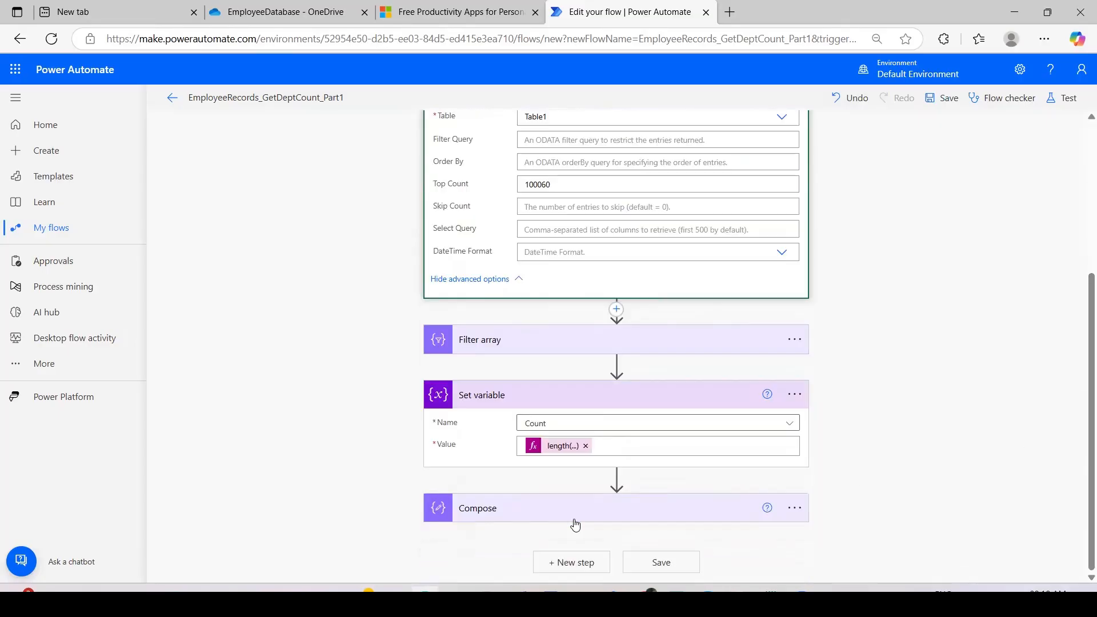
pyautogui.click(959, 103)
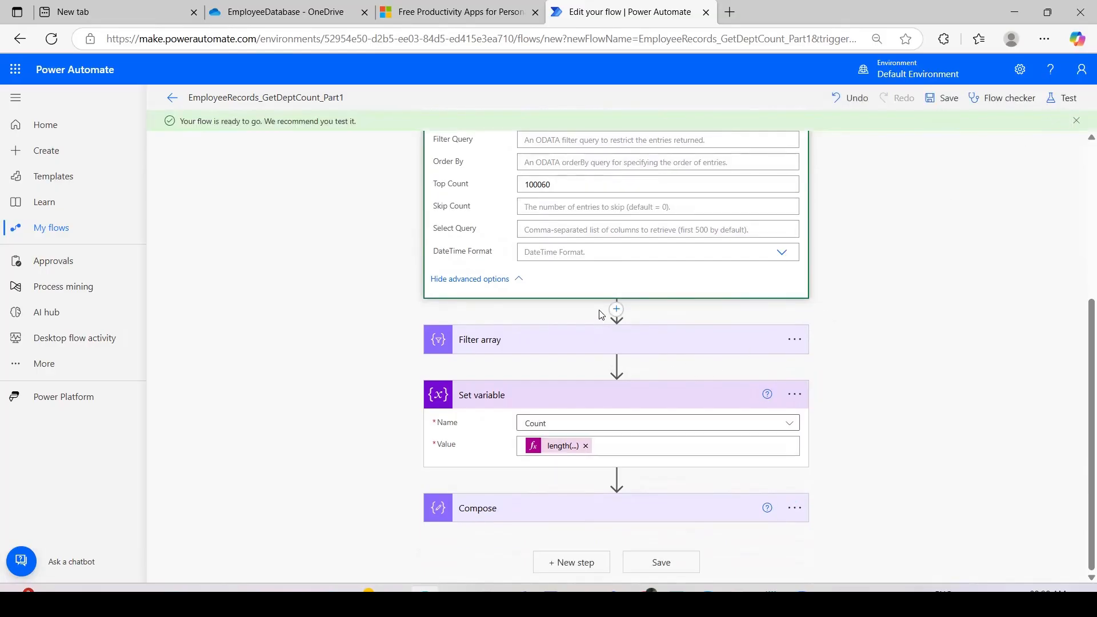
# Insert a Compose data operation between List rows present in a table and Filter array
pyautogui.click(616, 309)
pyautogui.click(613, 334)
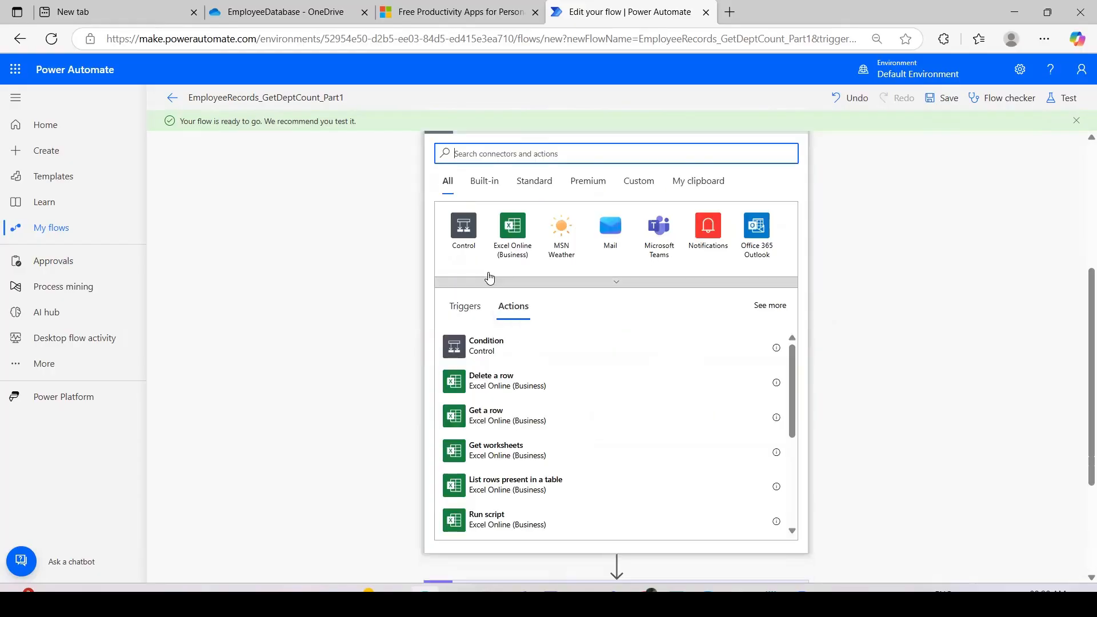
pyautogui.write('compose')
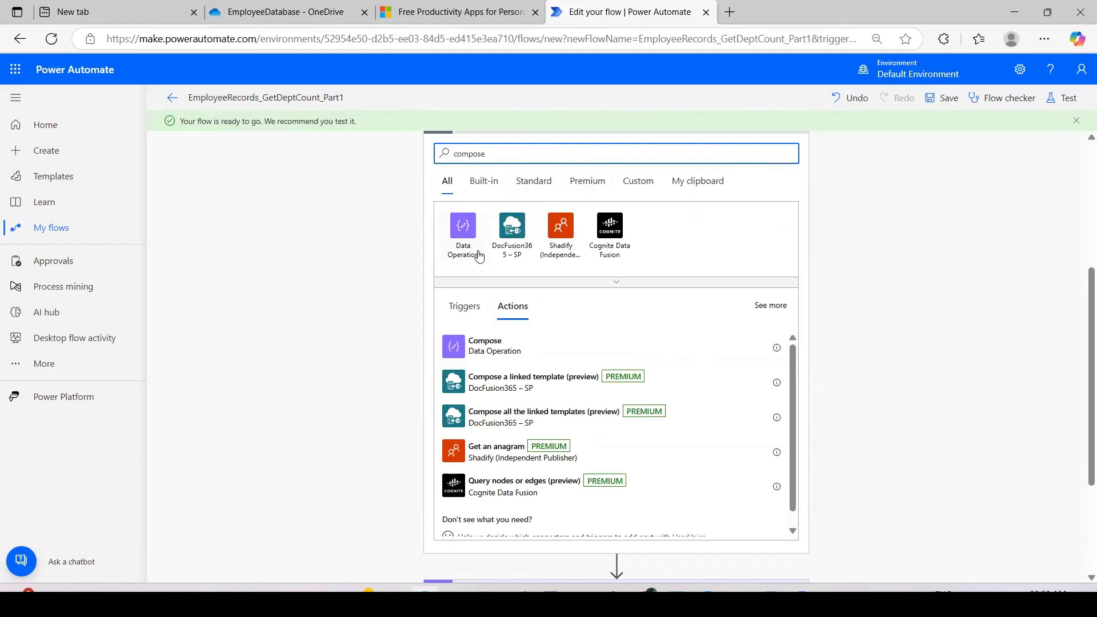
pyautogui.click(507, 353)
# Fill the new Compose inputs with a legth() expression on the value list of List rows present in a table, followed by "- total excel count"
pyautogui.click(636, 338)
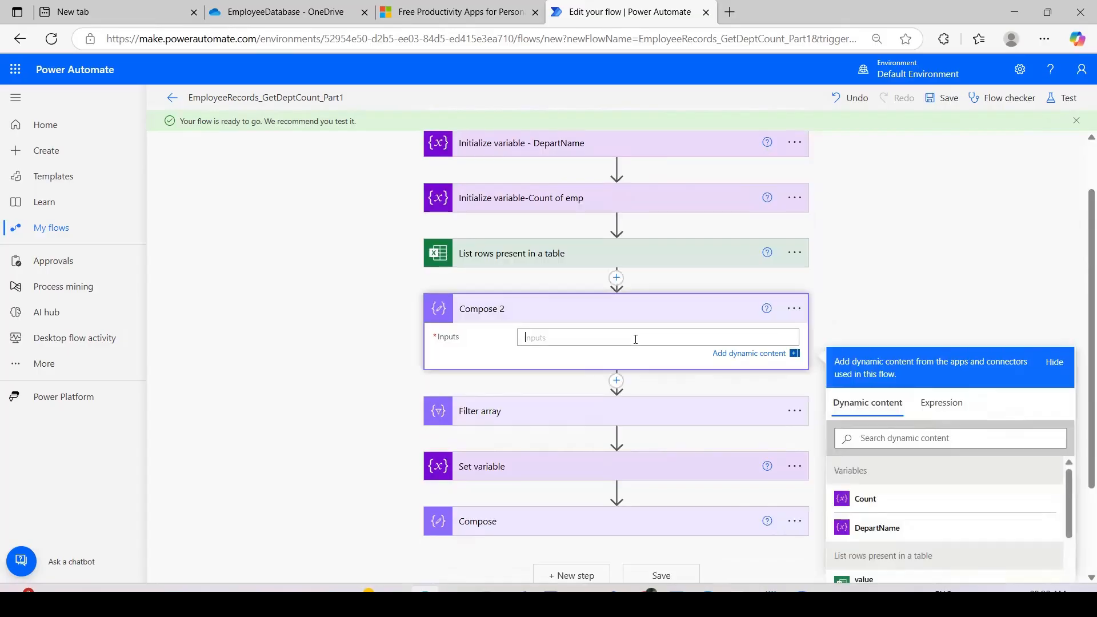
pyautogui.click(937, 404)
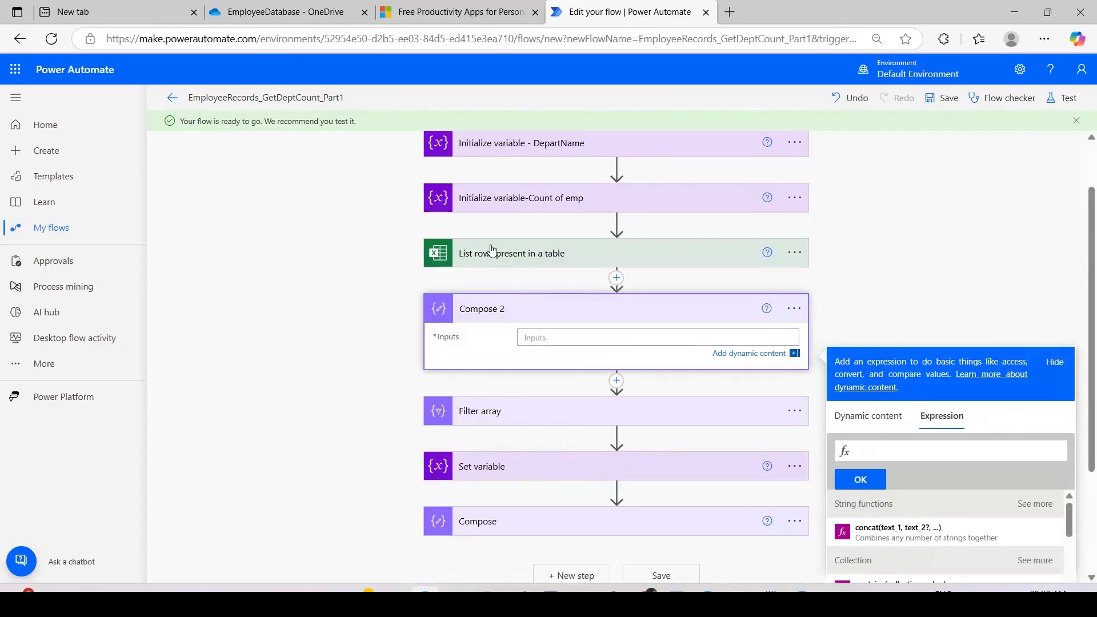
pyautogui.write('leg')
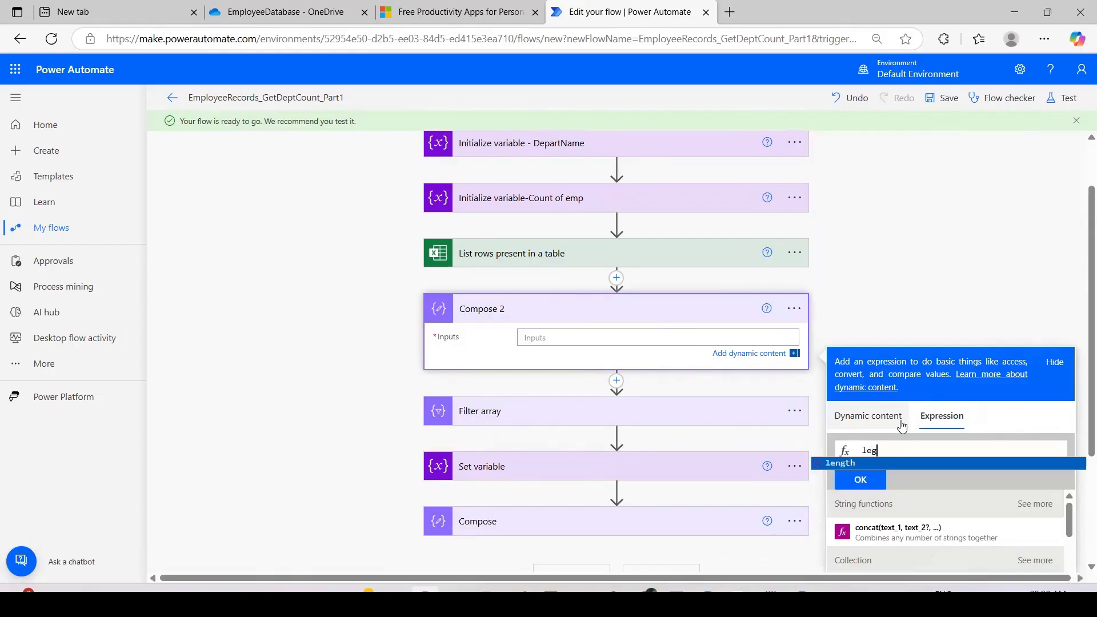
pyautogui.write('th(')
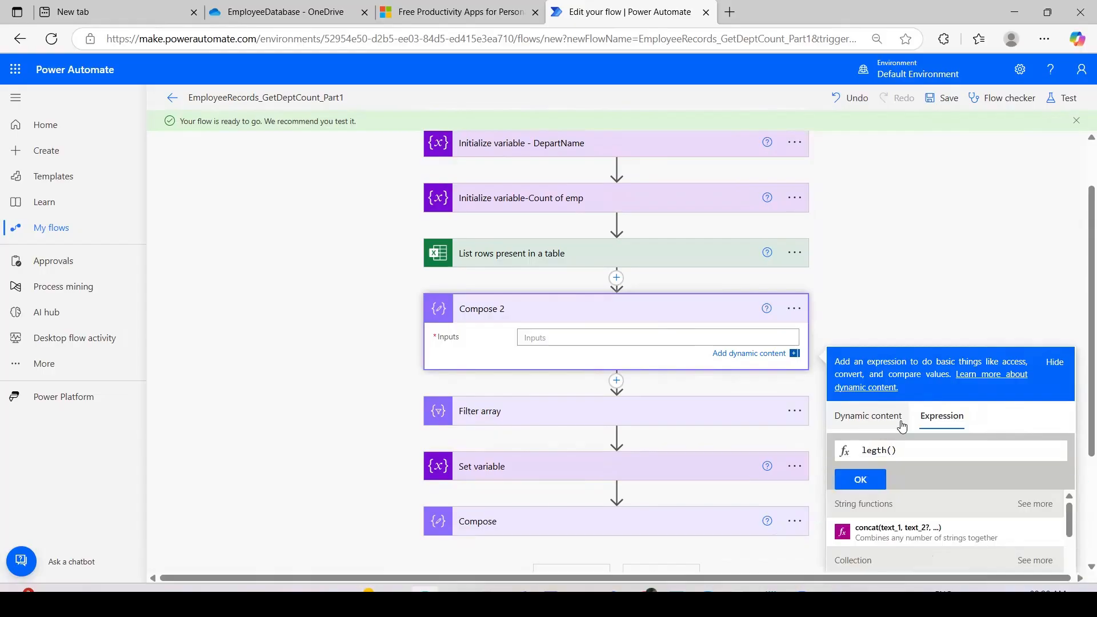
pyautogui.click(871, 416)
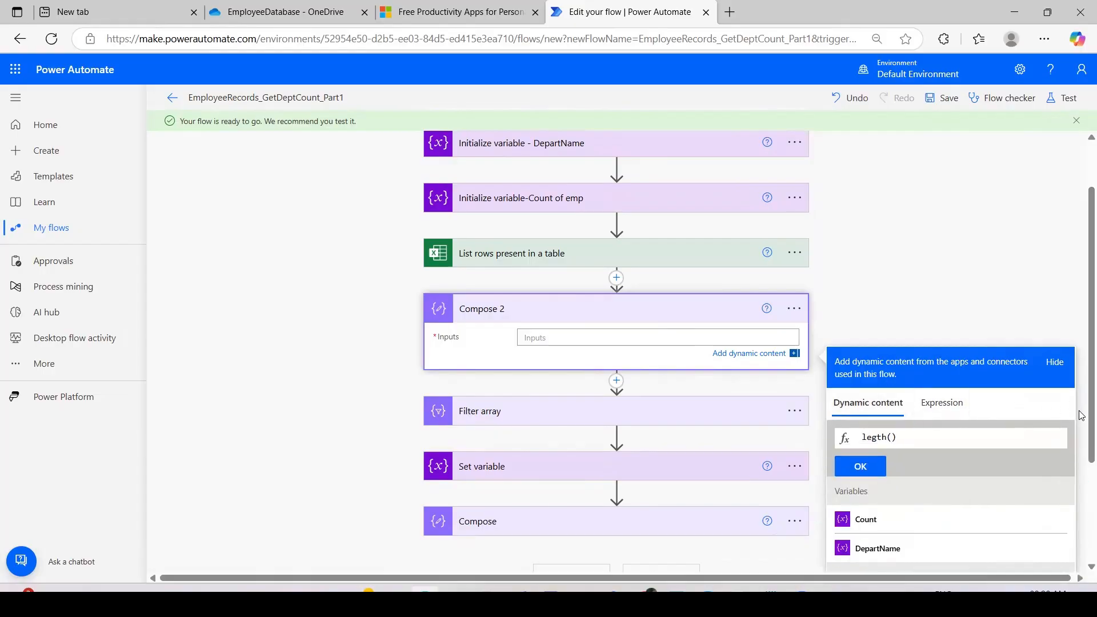
pyautogui.scroll(-2, 1082, 415)
pyautogui.click(930, 526)
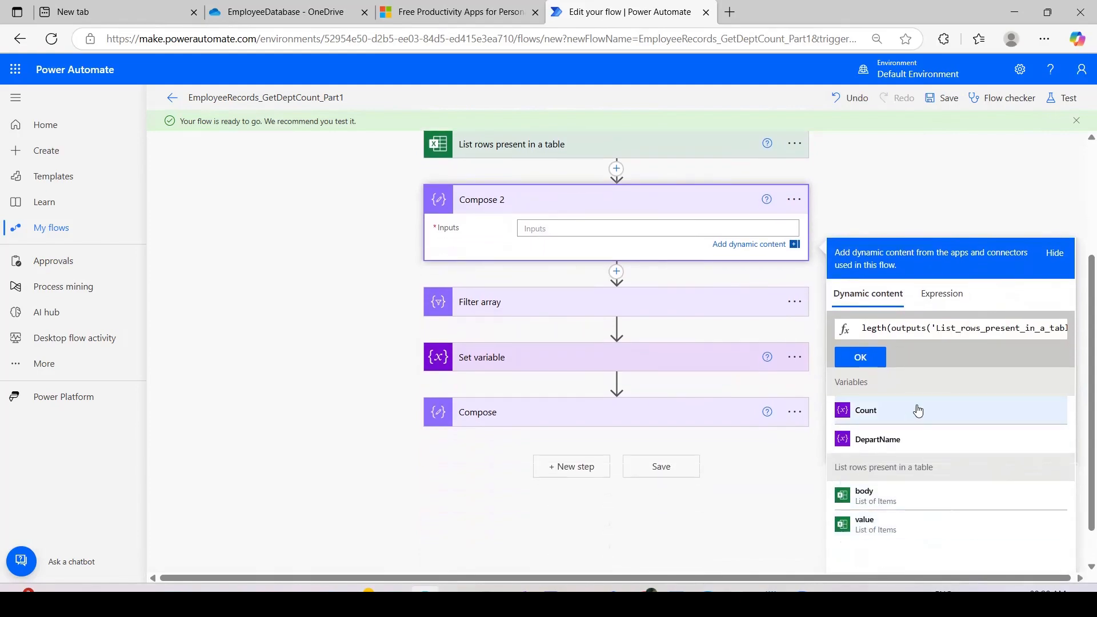
pyautogui.click(860, 364)
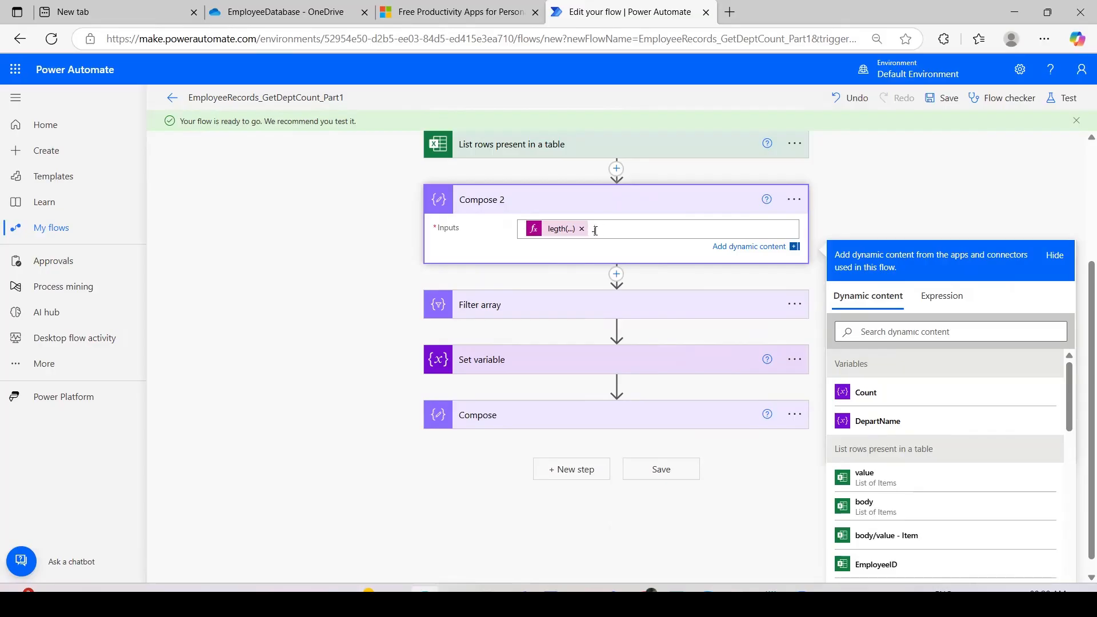
pyautogui.write('total exce')
pyautogui.write('l couh')
# Save the flow, run it as a manual test, and inspect the run details of Compose 2
pyautogui.click(943, 98)
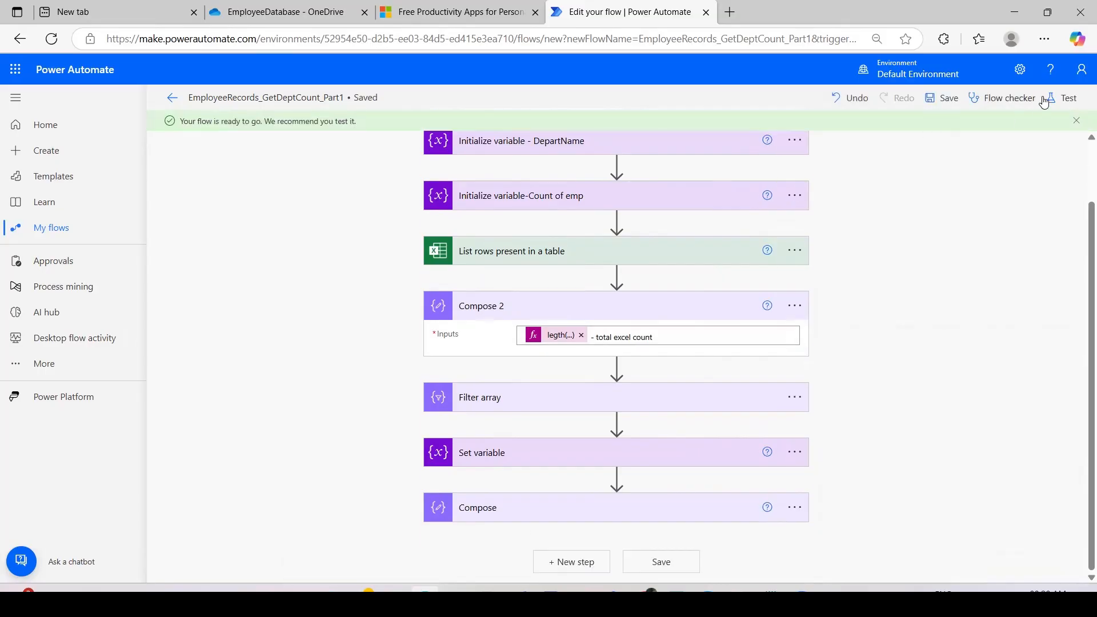
pyautogui.click(1056, 103)
pyautogui.click(902, 563)
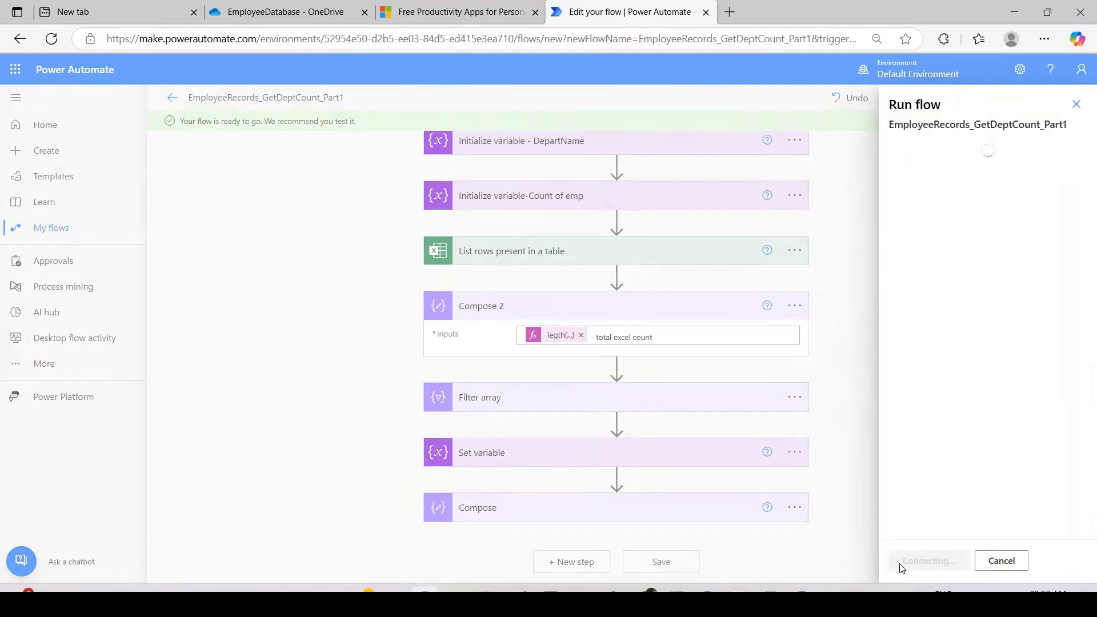
pyautogui.click(902, 565)
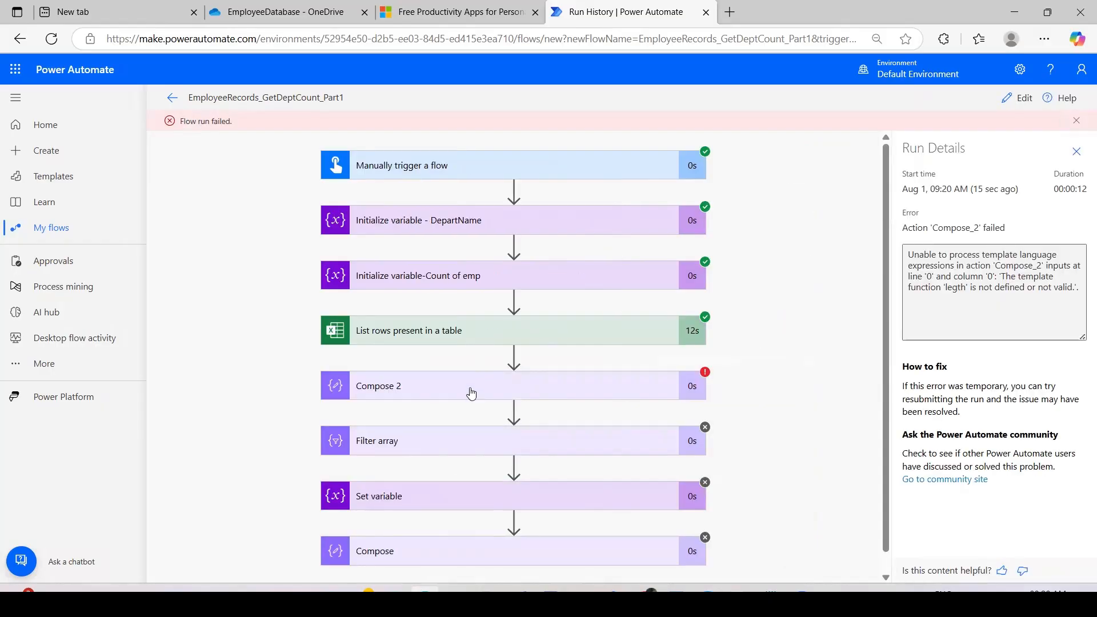
pyautogui.click(472, 393)
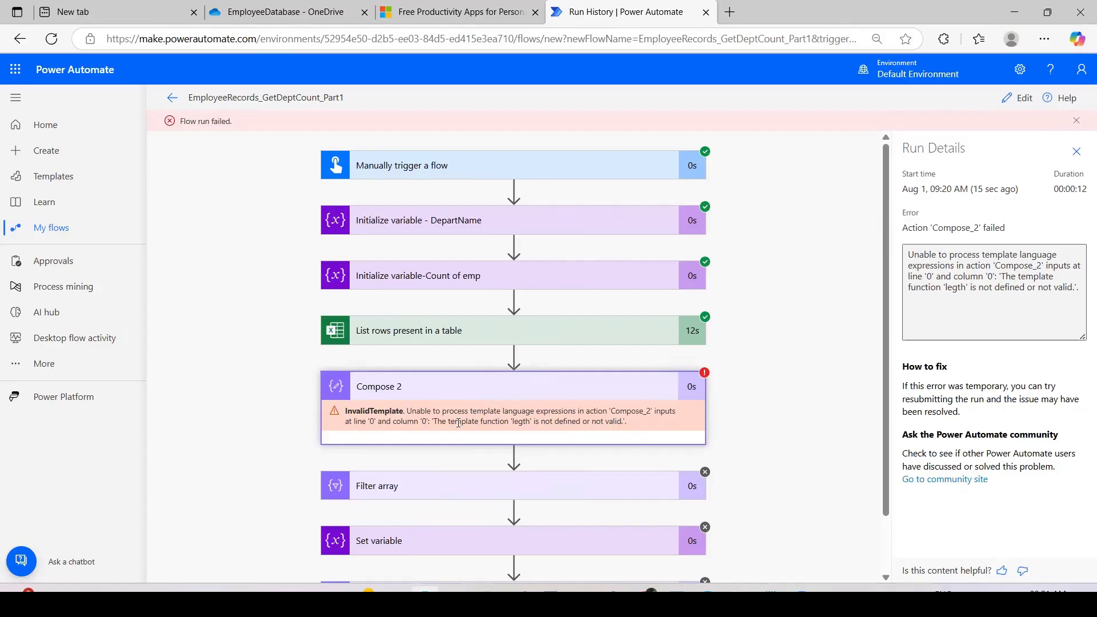
pyautogui.doubleClick(520, 421)
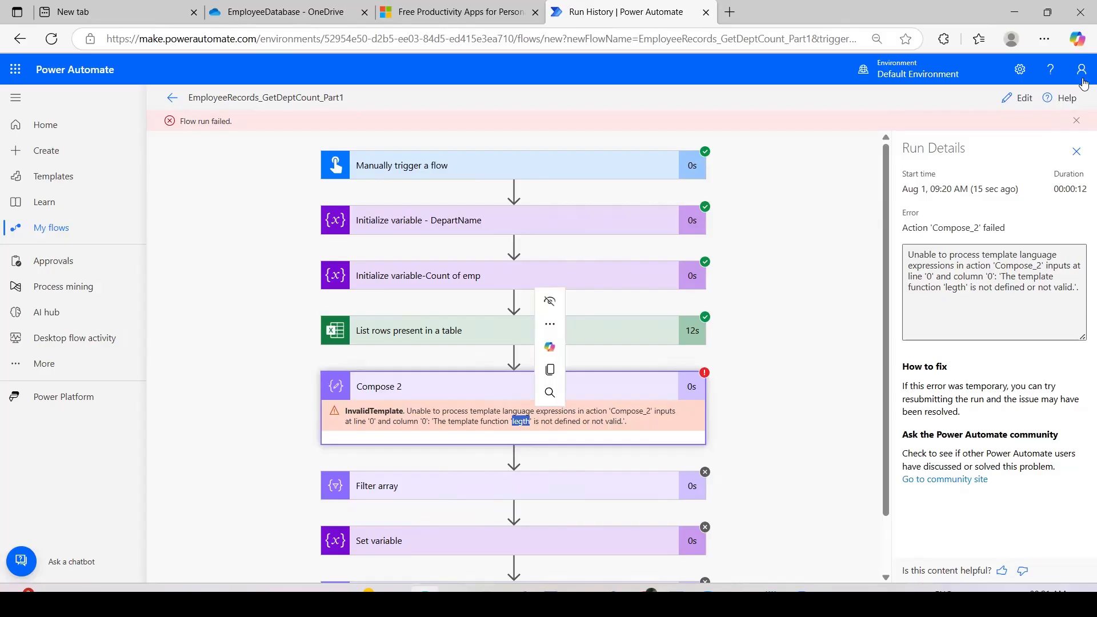
# Reopen the flow for editing and correct the function name in the Compose 2 expression to length
pyautogui.click(1021, 96)
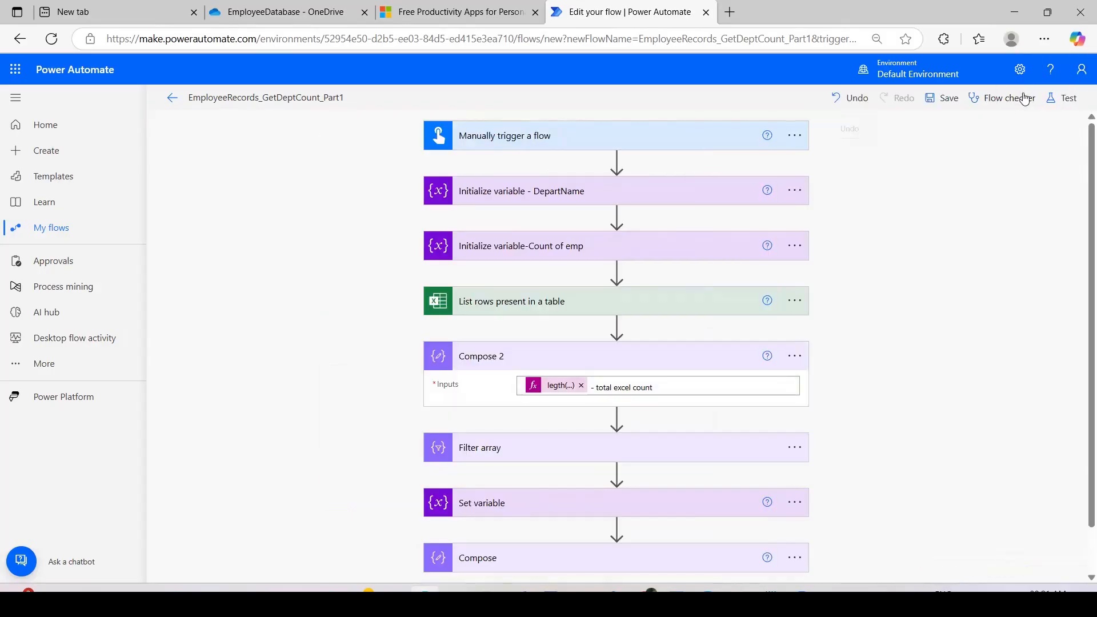
pyautogui.click(561, 386)
pyautogui.doubleClick(874, 500)
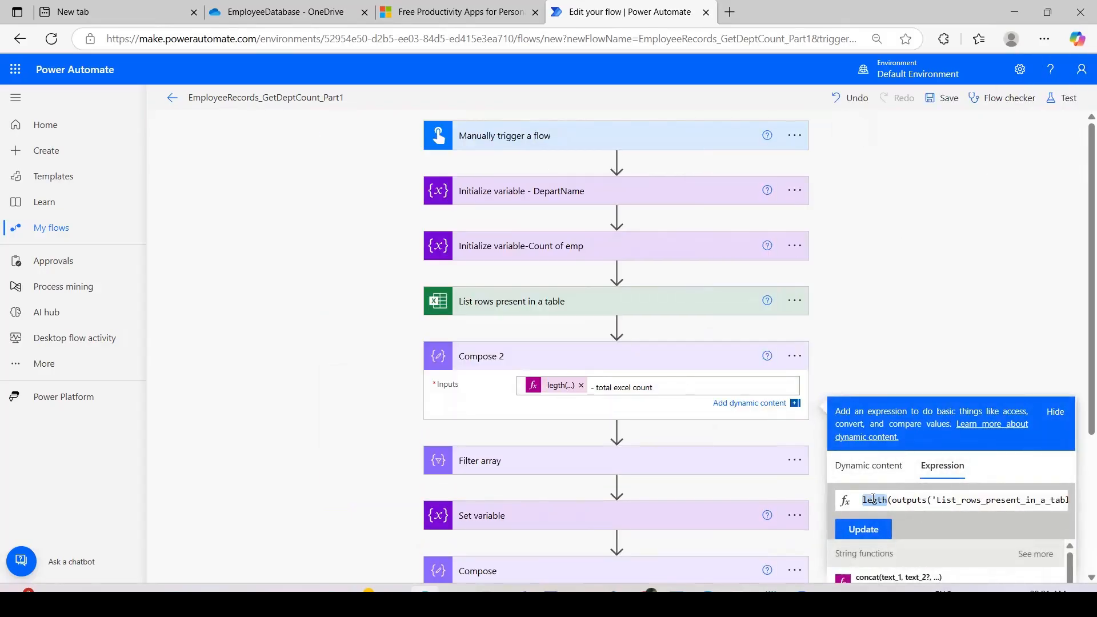
pyautogui.write('len')
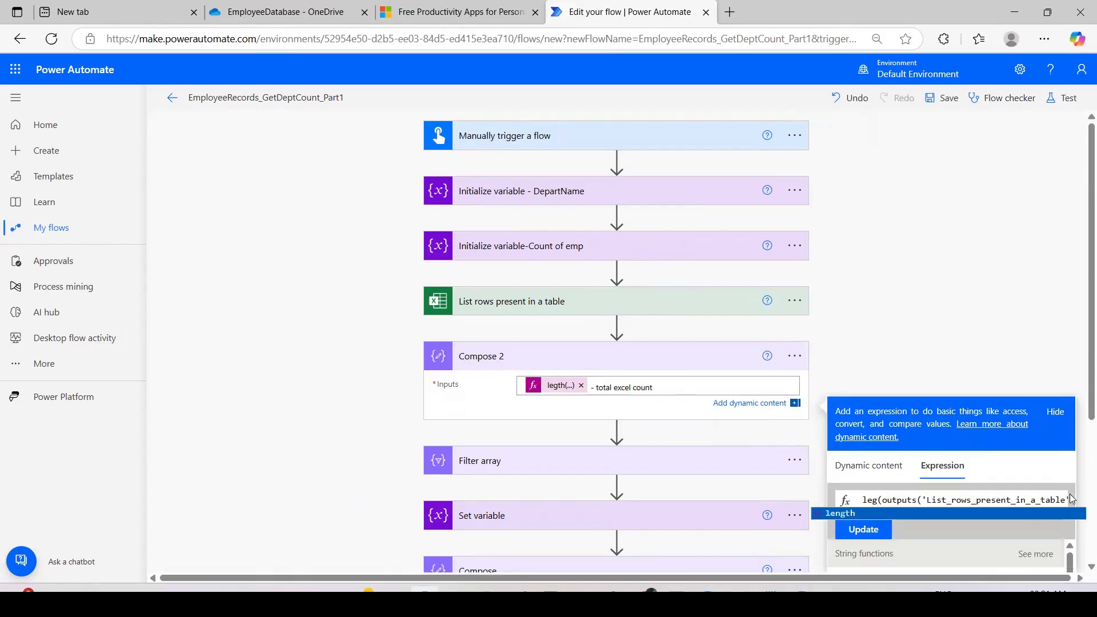
pyautogui.click(863, 514)
pyautogui.click(870, 533)
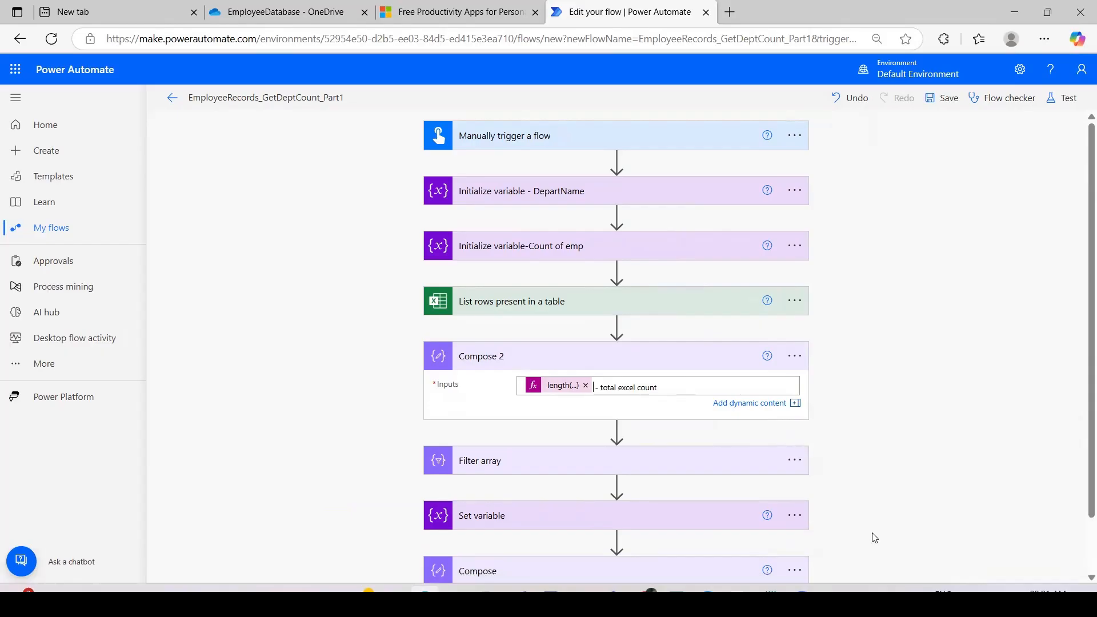
# Save the corrected flow and run it as a manual test
pyautogui.click(943, 99)
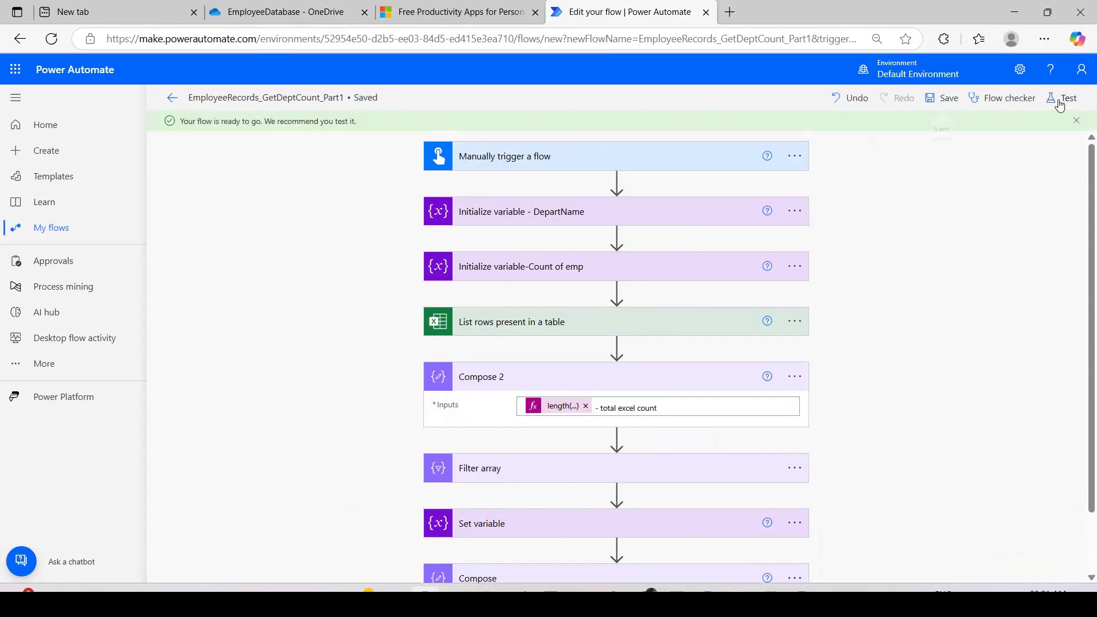
pyautogui.click(1060, 105)
pyautogui.click(917, 560)
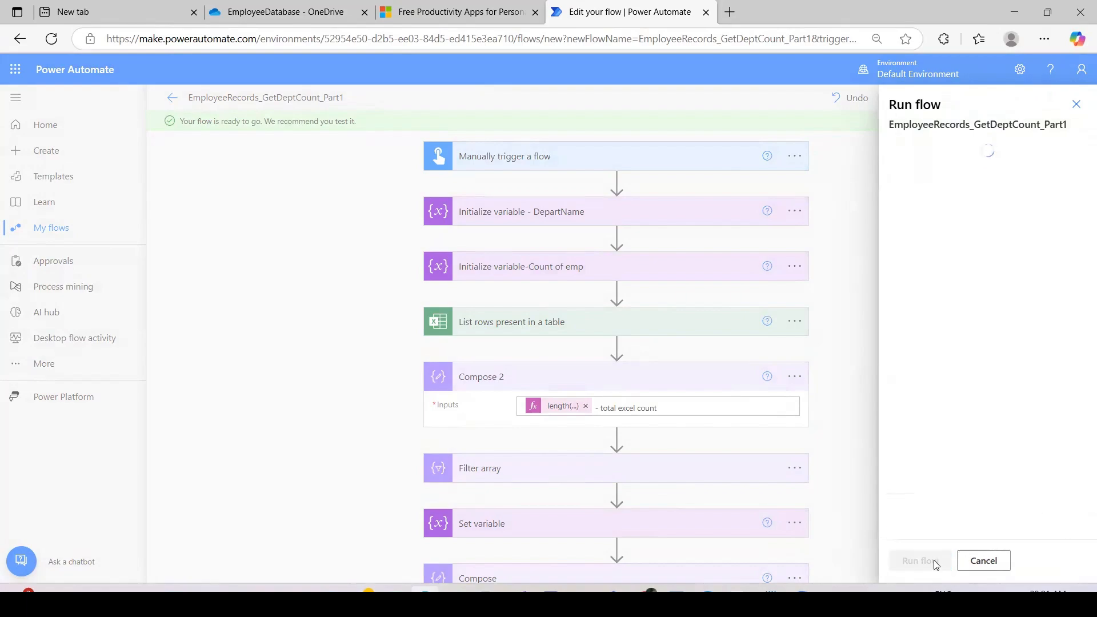
pyautogui.click(934, 563)
pyautogui.click(930, 562)
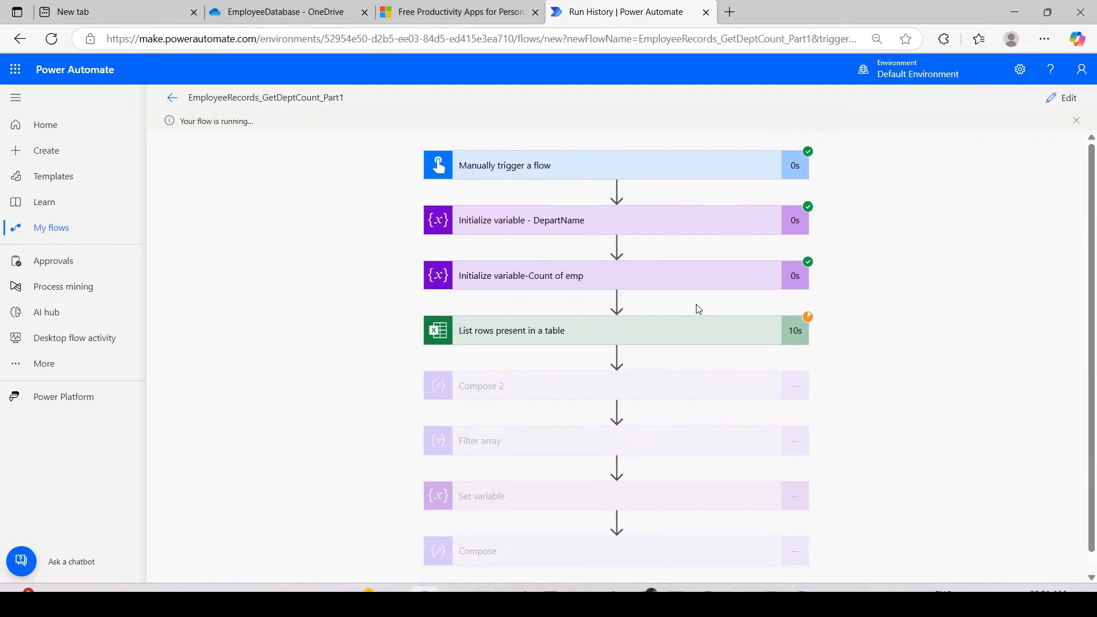
# Examine the run details of List rows present in a table and the total row count in Compose 2
pyautogui.scroll(-1, 665, 326)
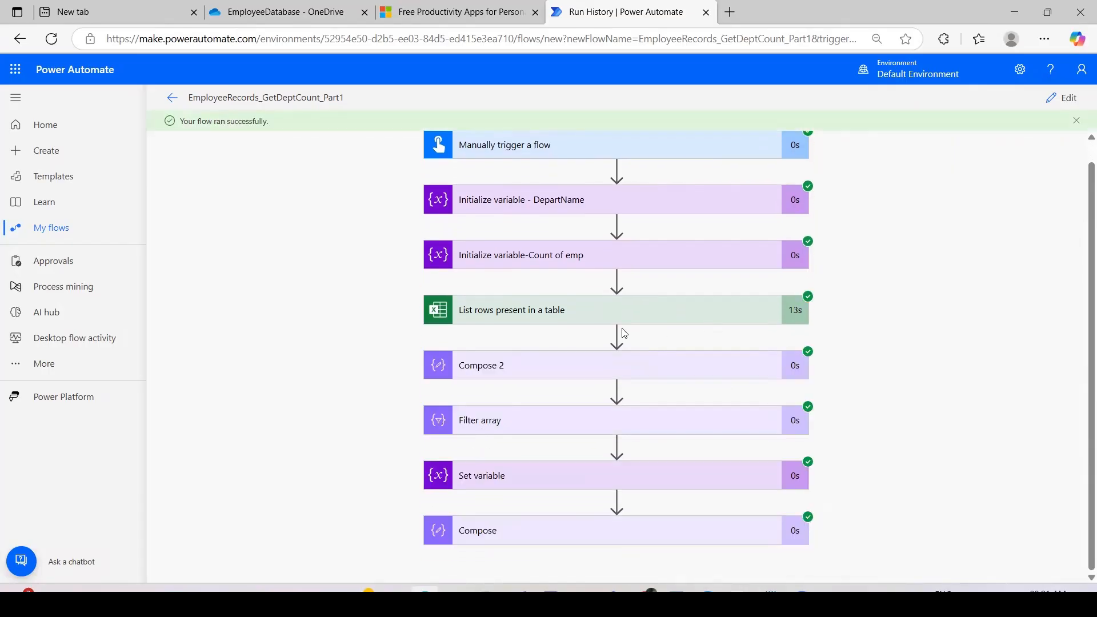
pyautogui.click(600, 317)
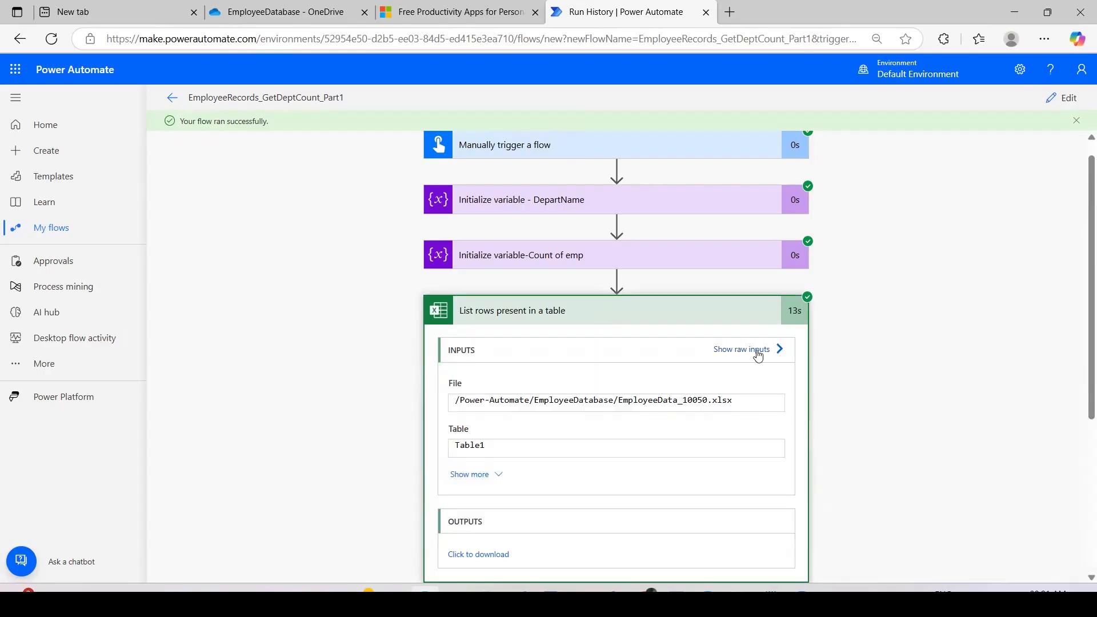
pyautogui.scroll(-1, 1082, 299)
pyautogui.scroll(-4, 1082, 299)
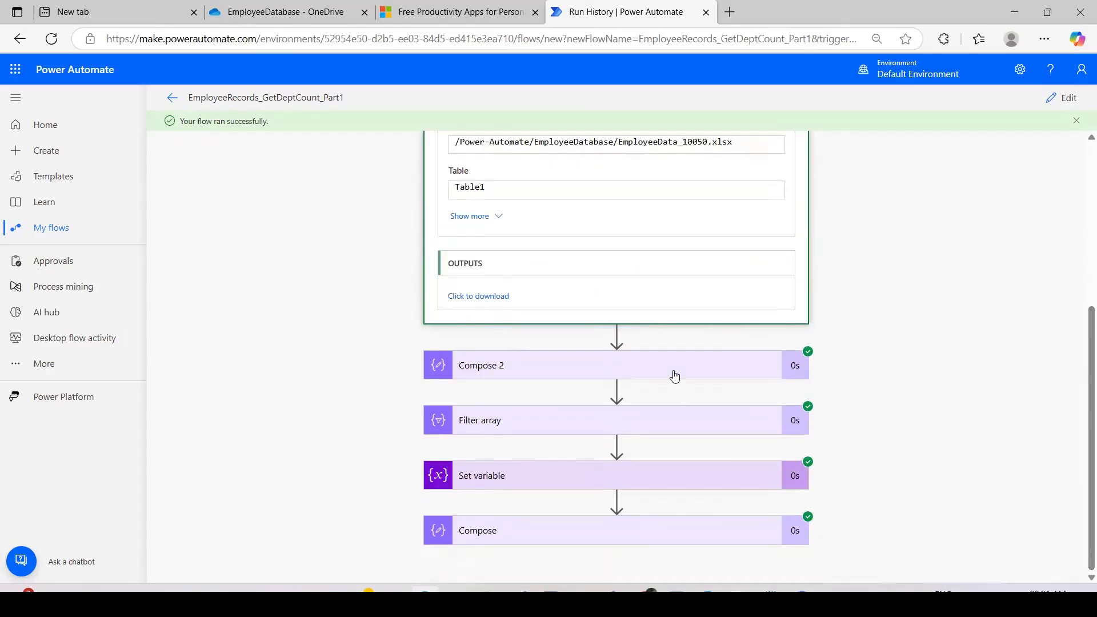
pyautogui.click(675, 374)
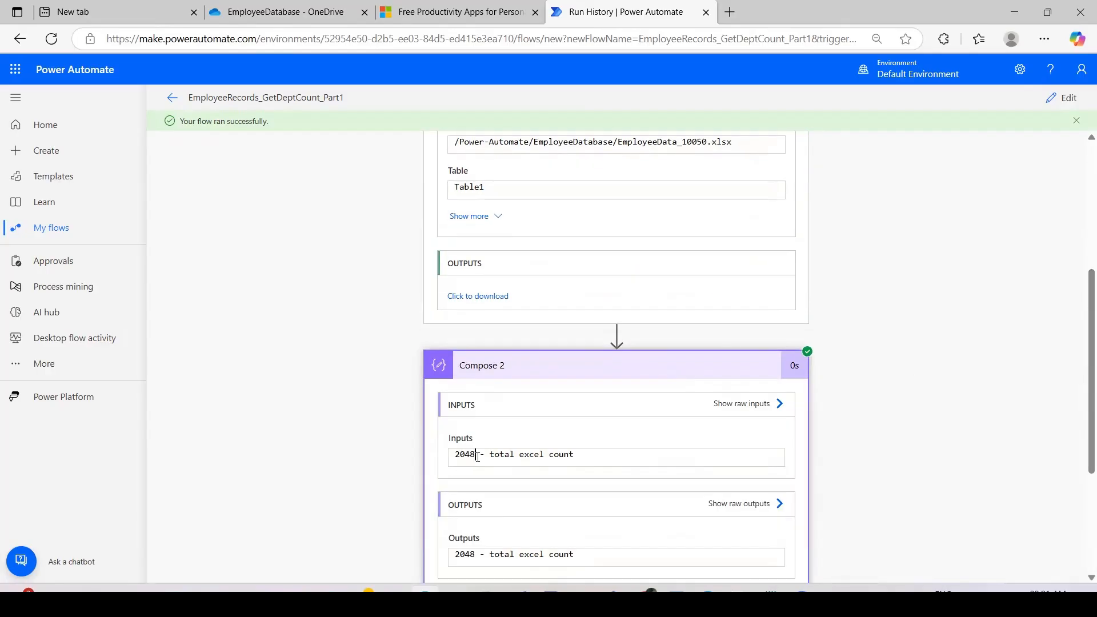
pyautogui.moveTo(477, 457); pyautogui.dragTo(447, 461)
# Examine the department employee count in the run details of the final Compose action
pyautogui.moveTo(1082, 374); pyautogui.dragTo(1083, 487)
pyautogui.click(630, 542)
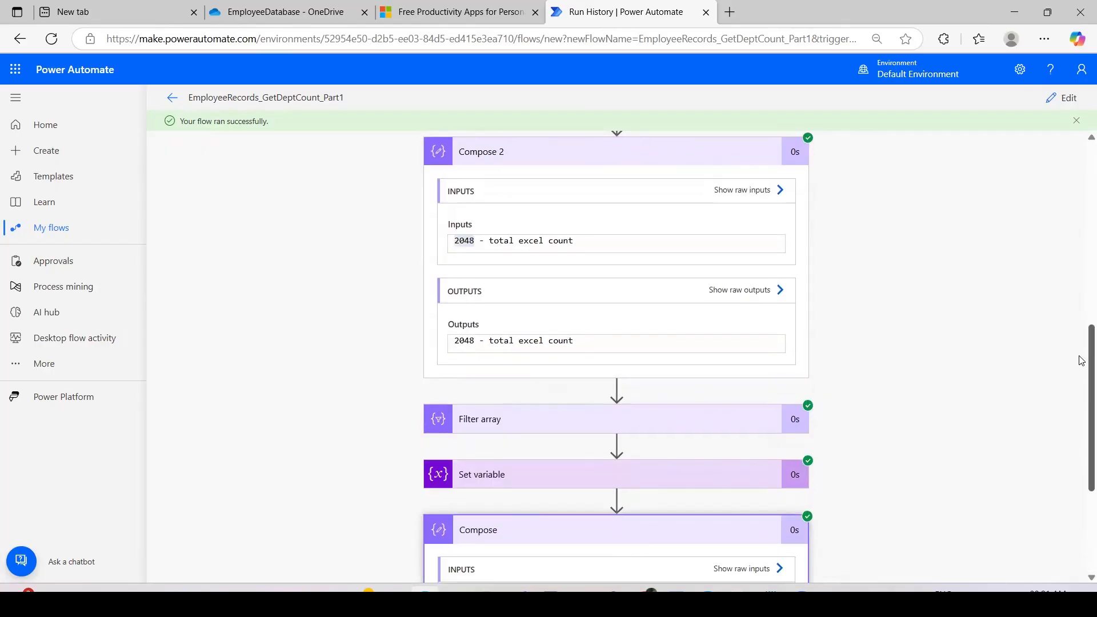
pyautogui.moveTo(1080, 357); pyautogui.dragTo(1080, 452)
pyautogui.moveTo(707, 416); pyautogui.dragTo(692, 409)
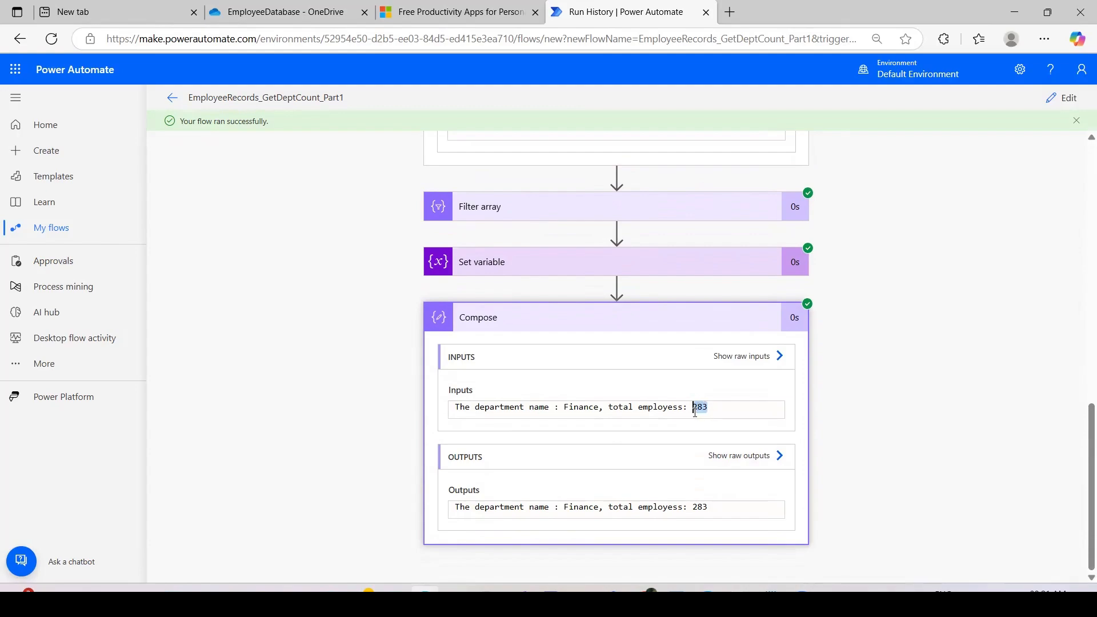
pyautogui.moveTo(1082, 489); pyautogui.dragTo(1082, 403)
pyautogui.scroll(10, 1081, 269)
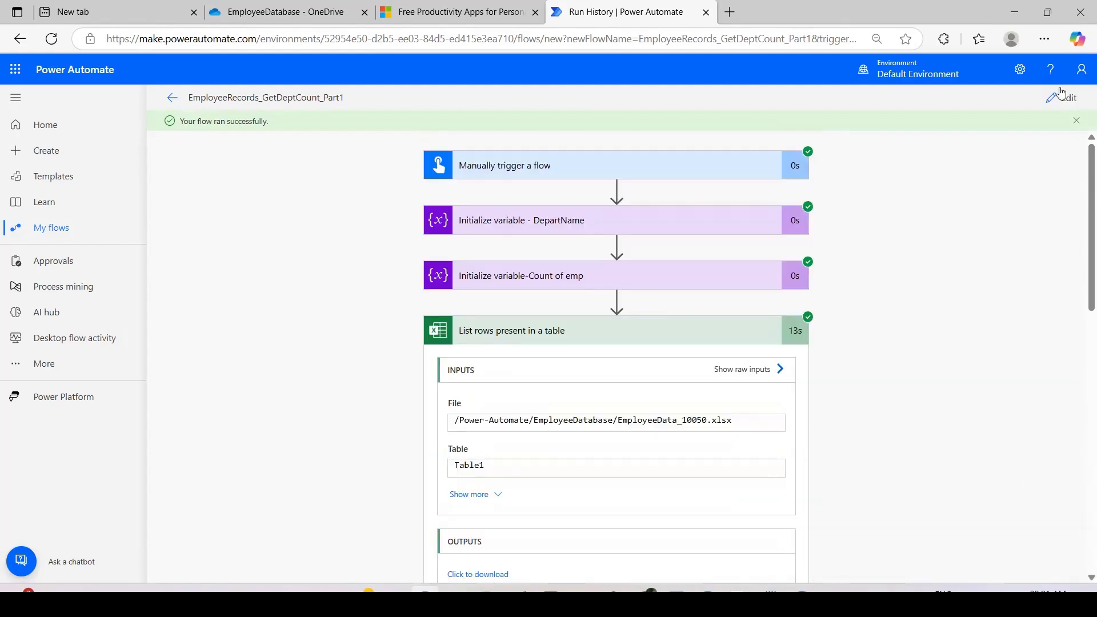
# Reopen the flow for editing and expand List rows present in a table to check its Top Count
pyautogui.click(1058, 99)
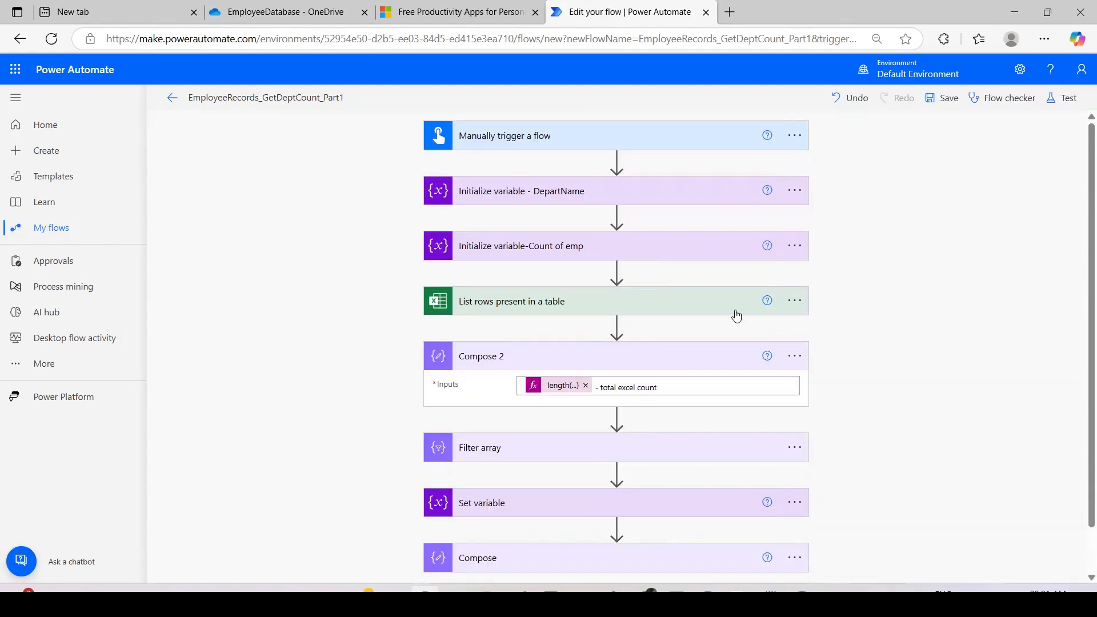
pyautogui.click(735, 310)
pyautogui.moveTo(559, 423); pyautogui.dragTo(503, 422)
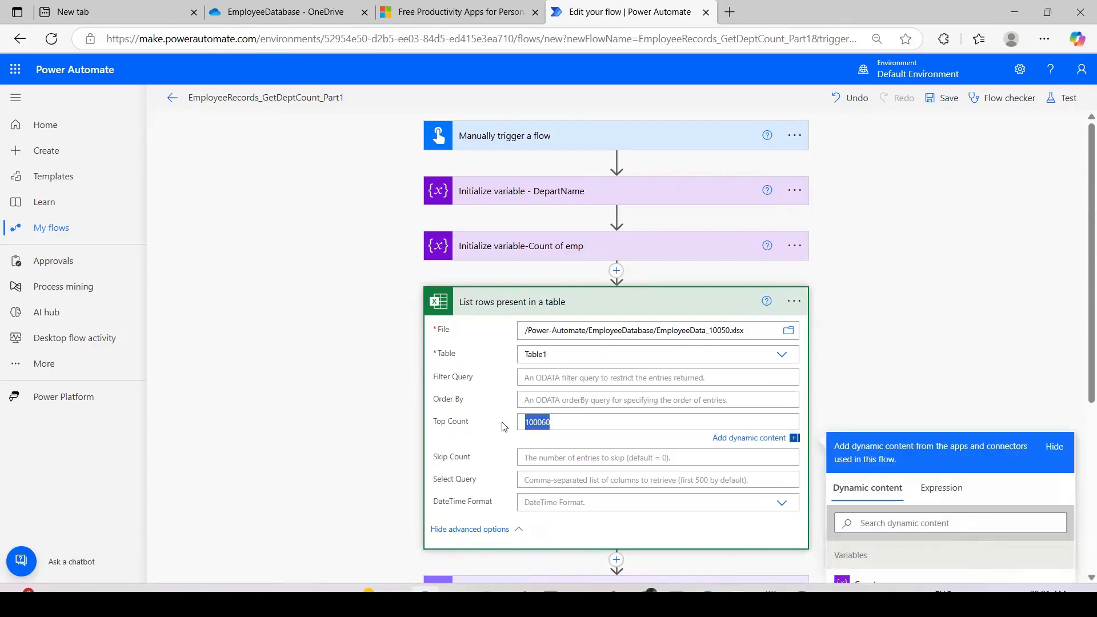
pyautogui.click(795, 301)
pyautogui.click(850, 391)
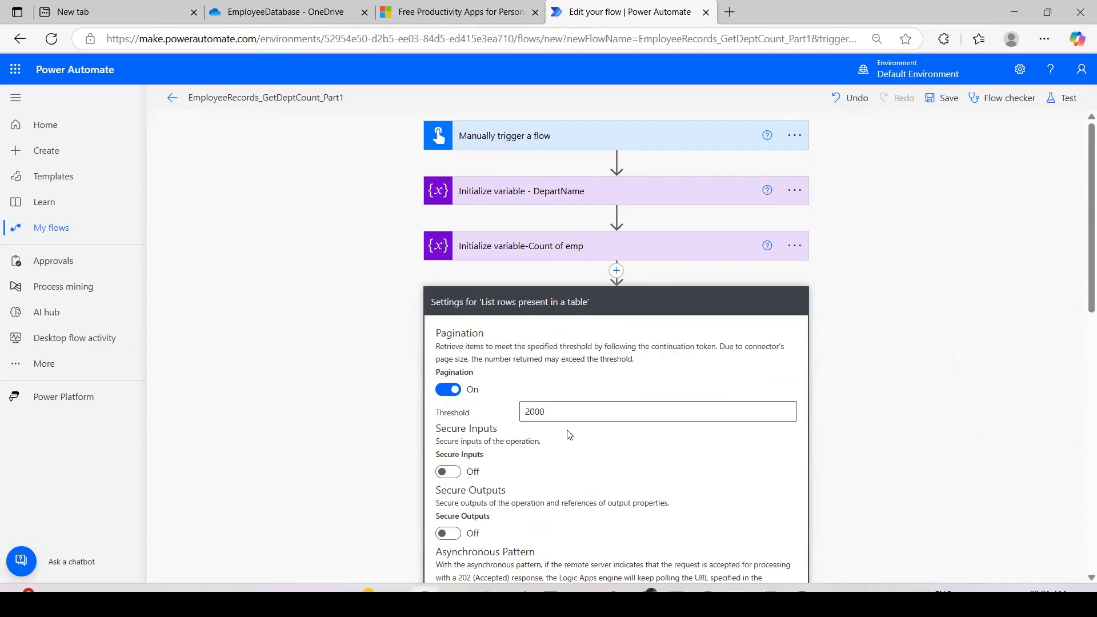
pyautogui.write('1')
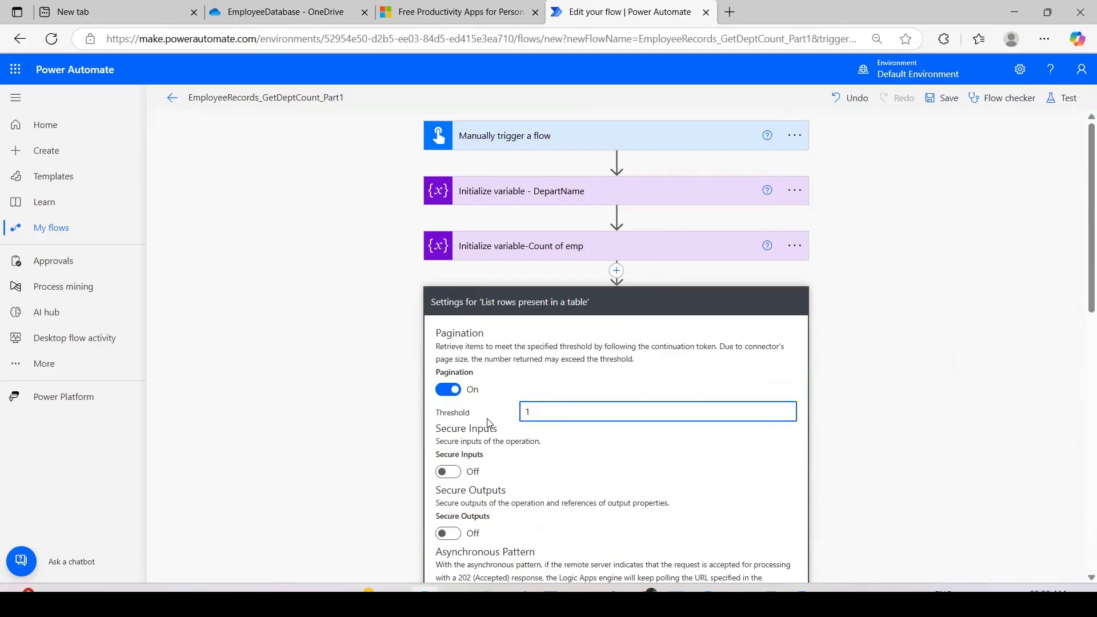
pyautogui.scroll(-7, 1082, 318)
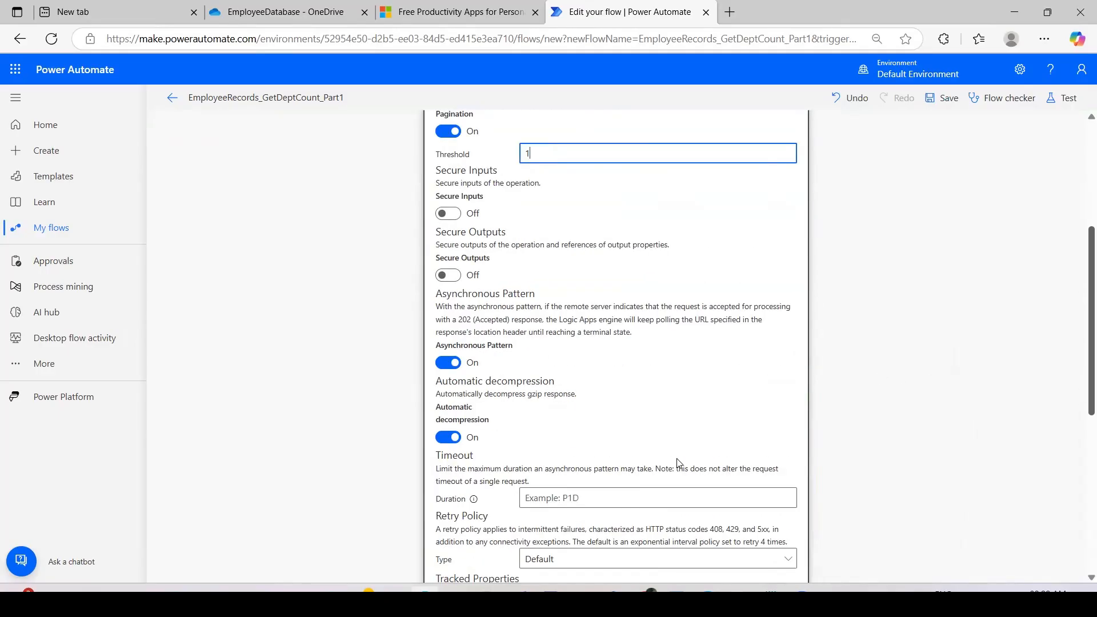
pyautogui.click(661, 501)
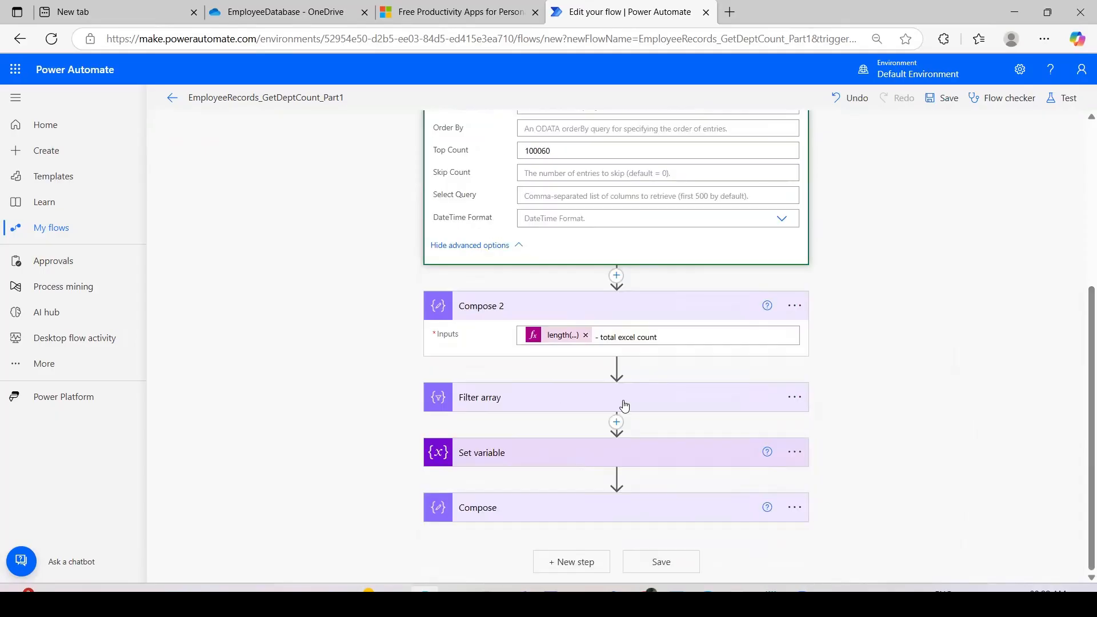
# Try to set the pagination threshold of List rows present in a table to 100060, matching its Top Count
pyautogui.moveTo(553, 151); pyautogui.dragTo(425, 167)
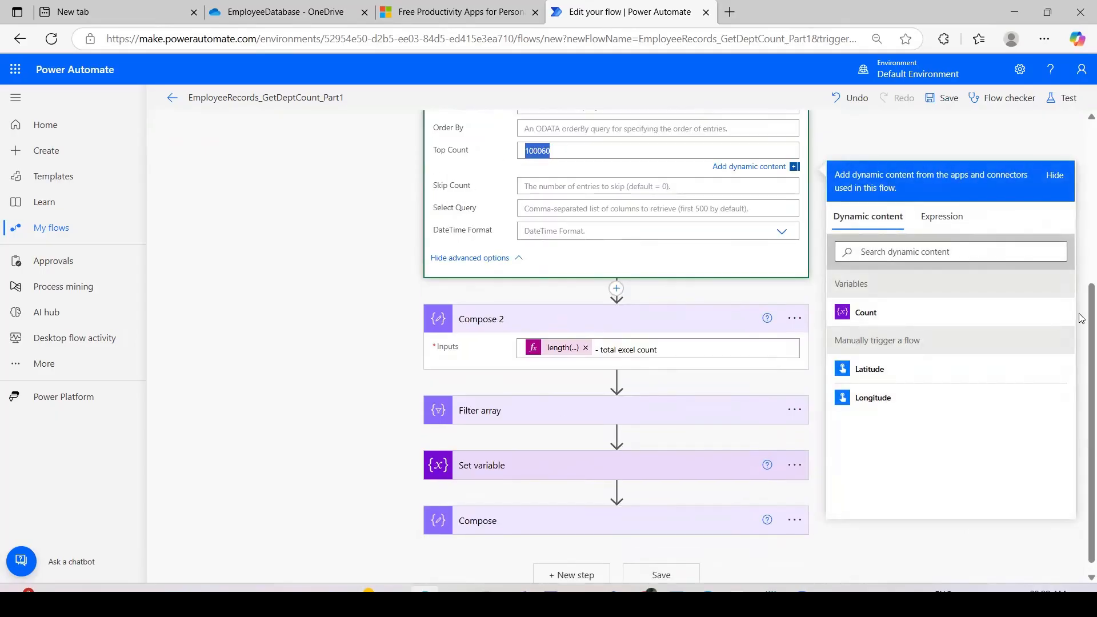
pyautogui.scroll(3, 1082, 320)
pyautogui.click(845, 269)
pyautogui.scroll(-1, 845, 269)
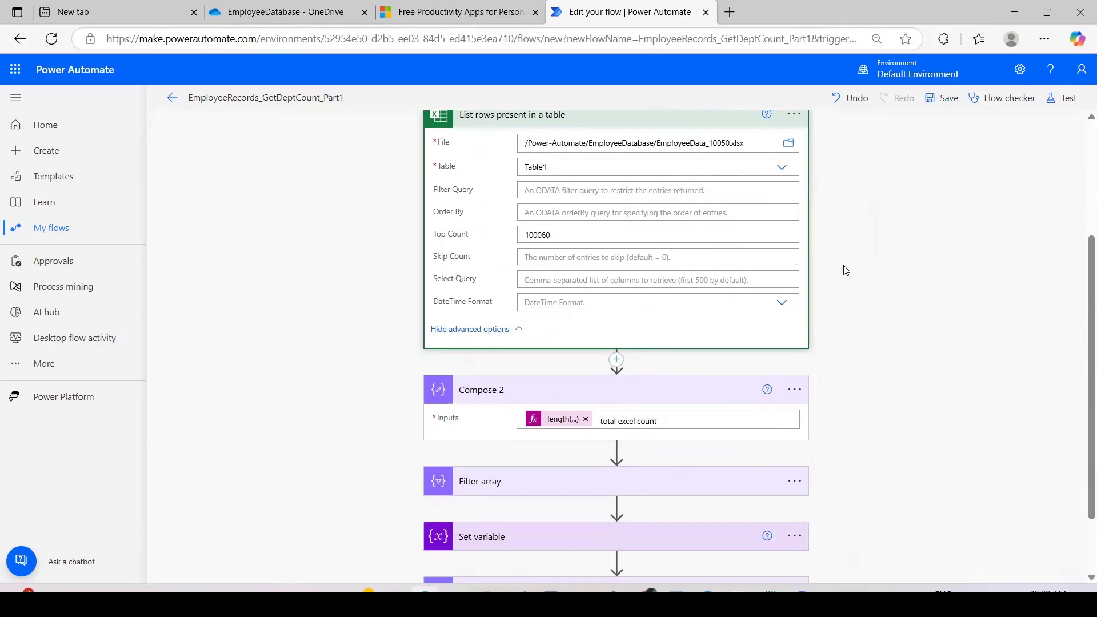
pyautogui.click(795, 114)
pyautogui.click(847, 204)
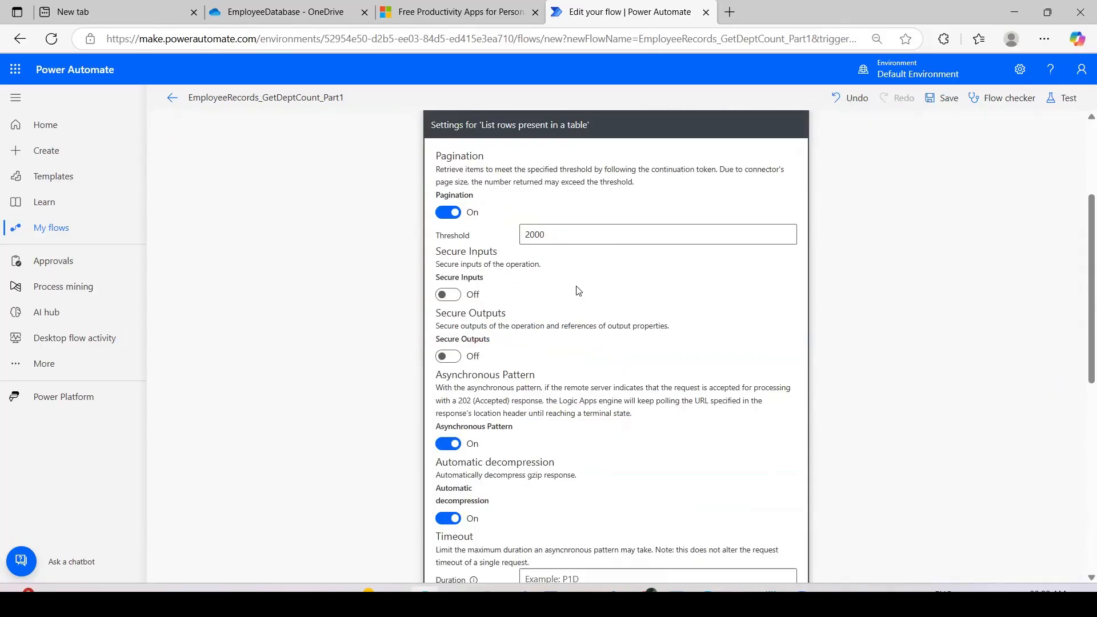
pyautogui.moveTo(550, 236); pyautogui.dragTo(467, 244)
pyautogui.write('1000000')
pyautogui.scroll(-5, 514, 343)
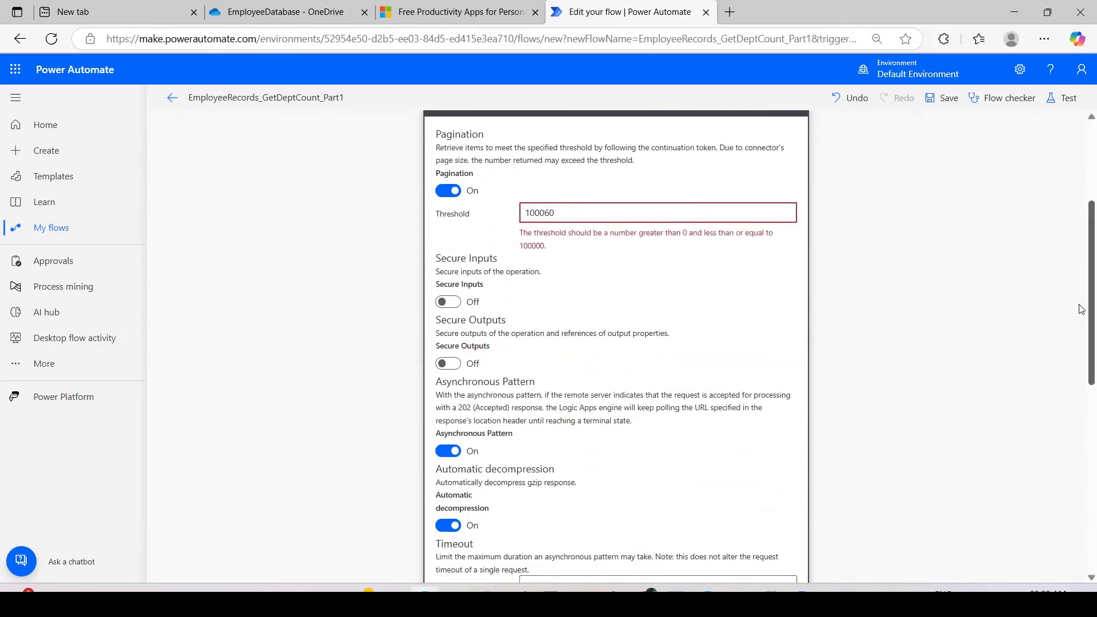
pyautogui.click(553, 464)
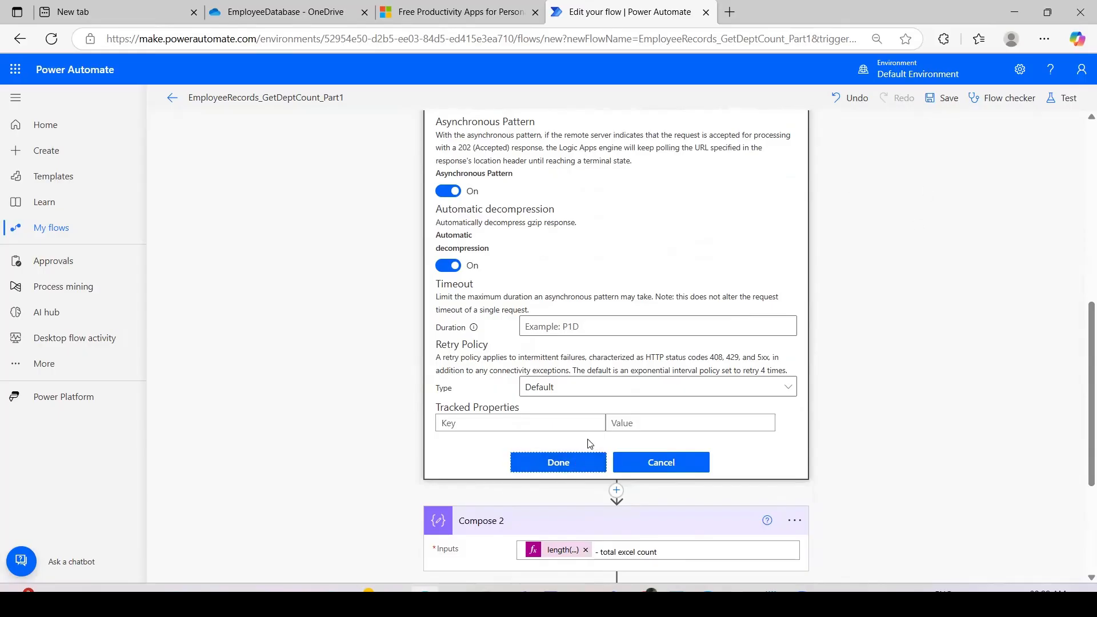
# Set the pagination threshold of List rows present in a table to 100000 and apply the settings
pyautogui.moveTo(1080, 367); pyautogui.dragTo(1083, 268)
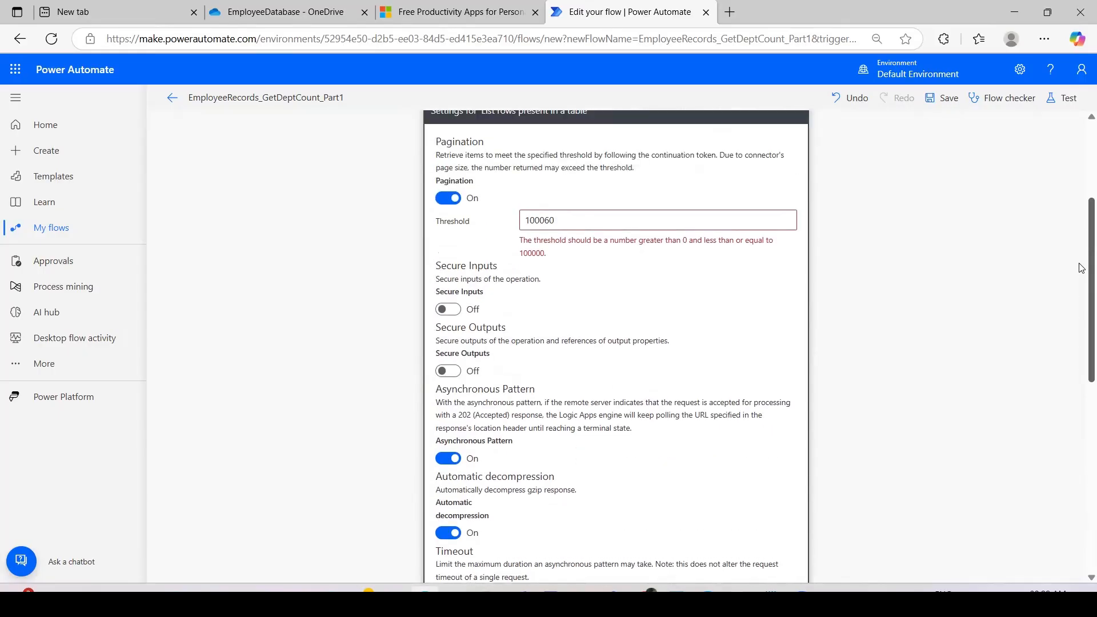
pyautogui.moveTo(529, 255); pyautogui.dragTo(546, 221)
pyautogui.click(521, 261)
pyautogui.write('00')
pyautogui.click(575, 281)
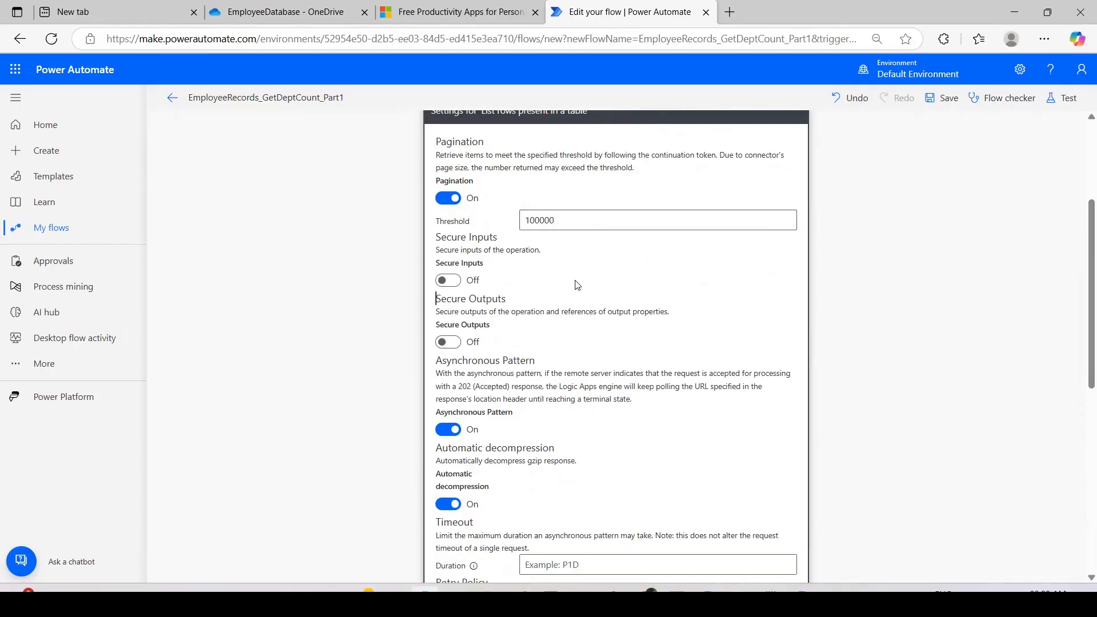
pyautogui.scroll(-4, 1082, 258)
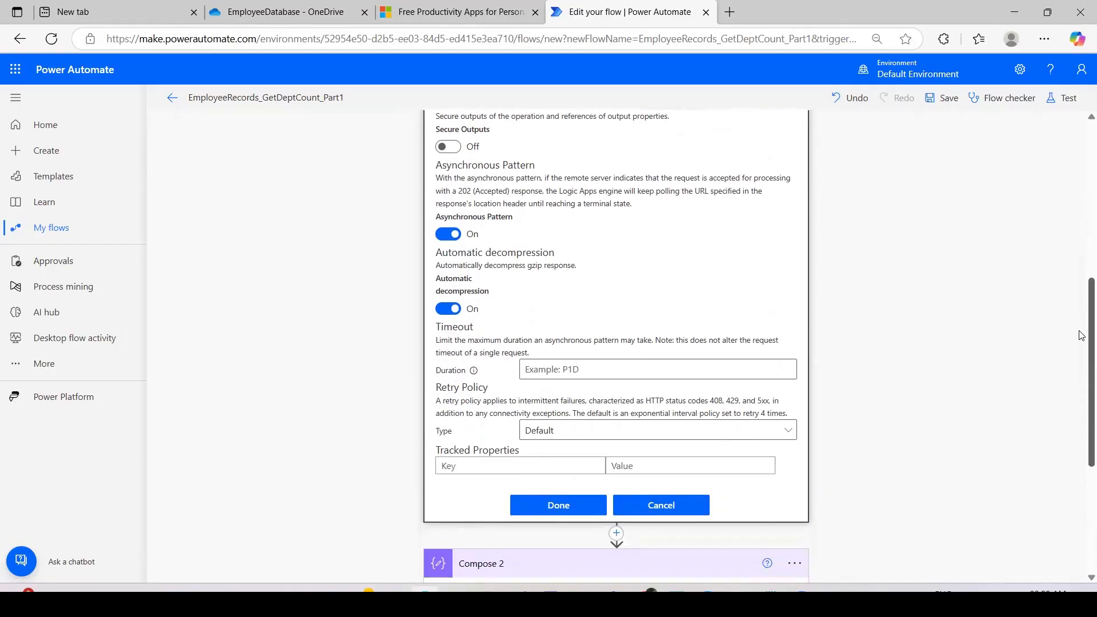
pyautogui.click(558, 507)
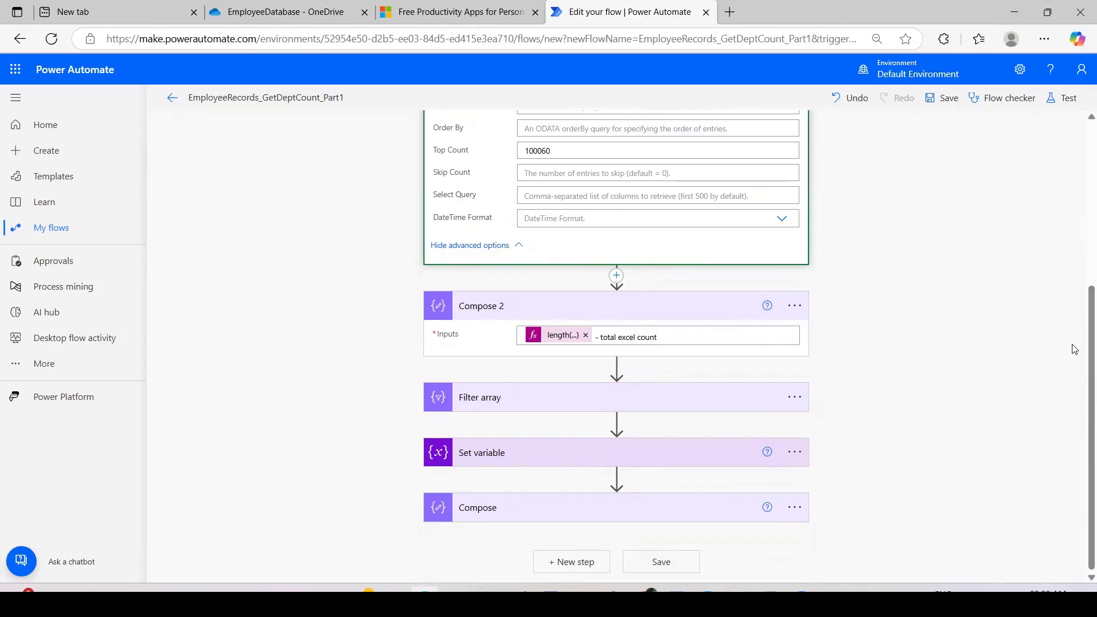
# Save the flow with the new pagination threshold and run it as a manual test
pyautogui.scroll(2, 1082, 368)
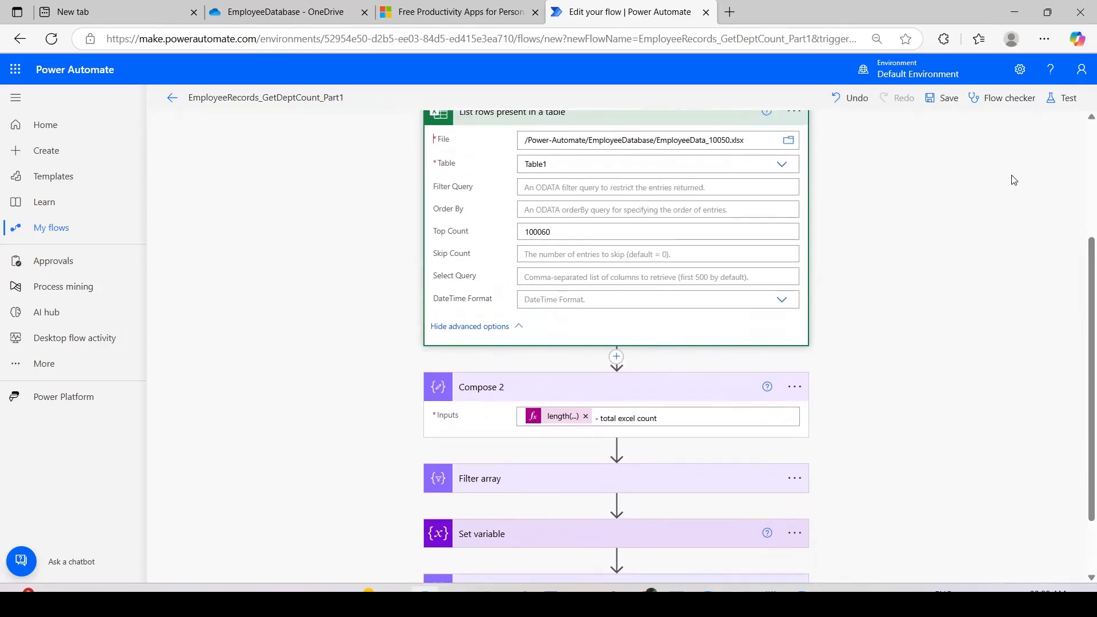
pyautogui.click(945, 98)
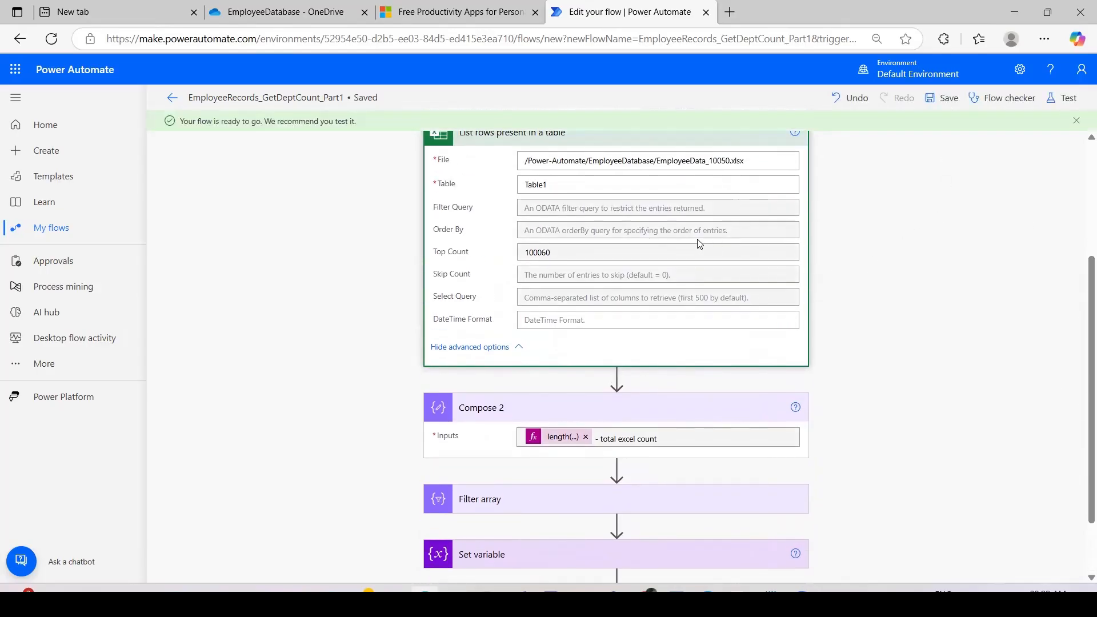
pyautogui.click(1066, 98)
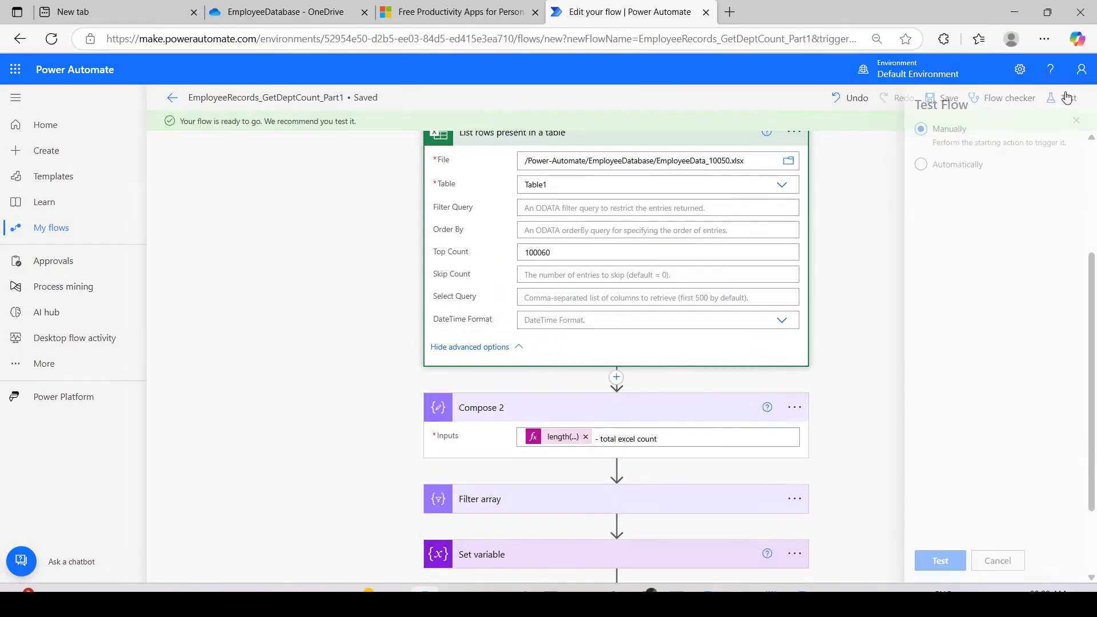
pyautogui.click(914, 561)
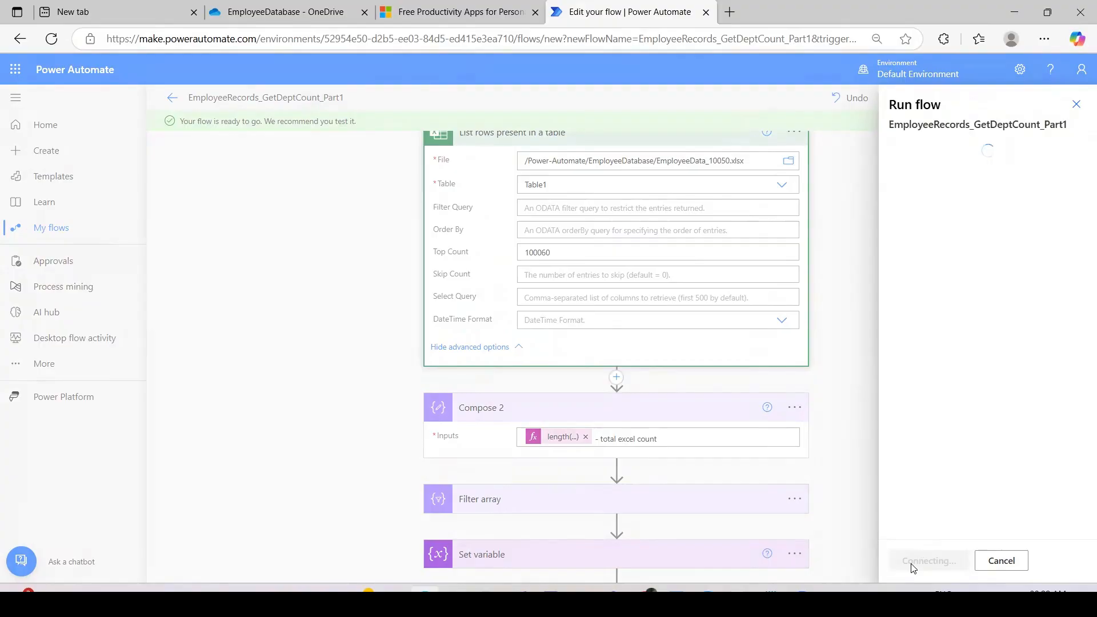
pyautogui.click(913, 561)
pyautogui.click(913, 565)
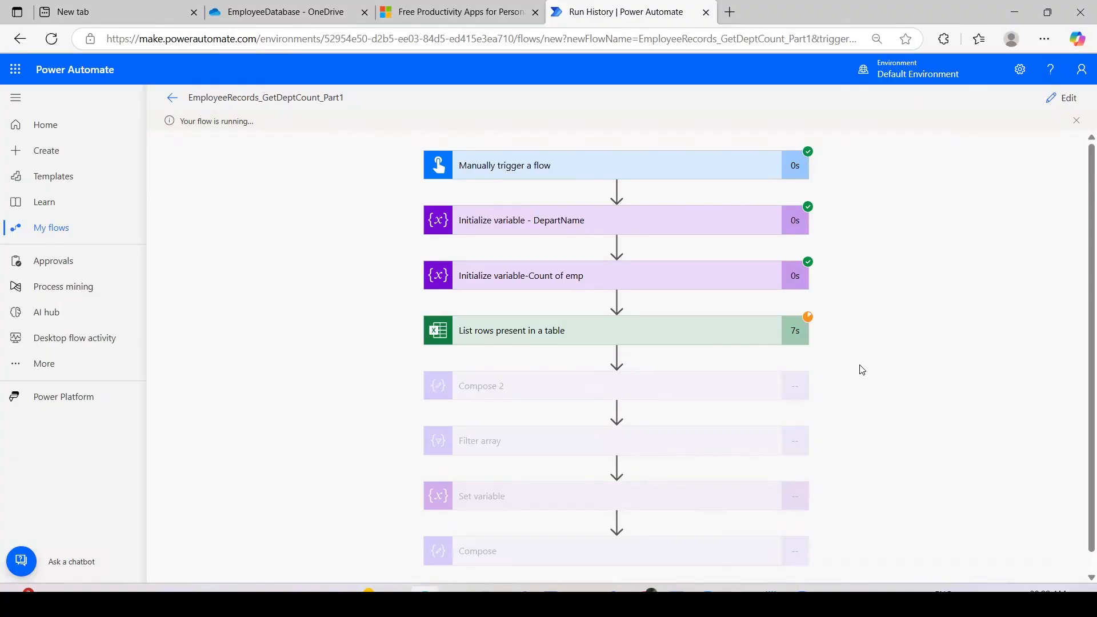
# Examine the total Excel row count in the Compose 2 details of the new run
pyautogui.click(719, 345)
pyautogui.click(719, 345)
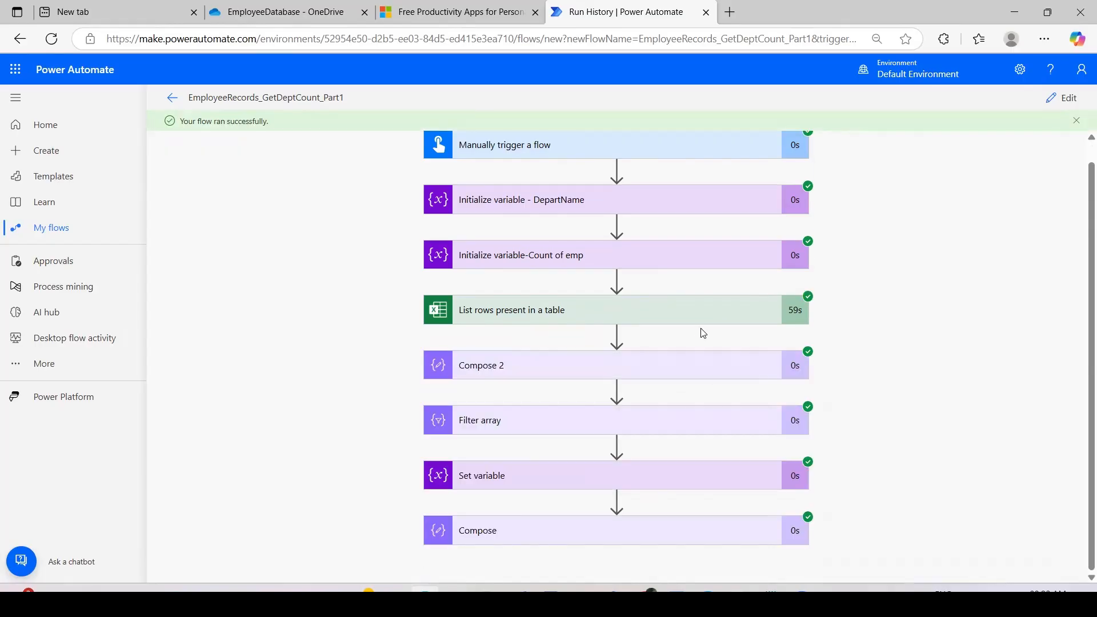
pyautogui.click(605, 379)
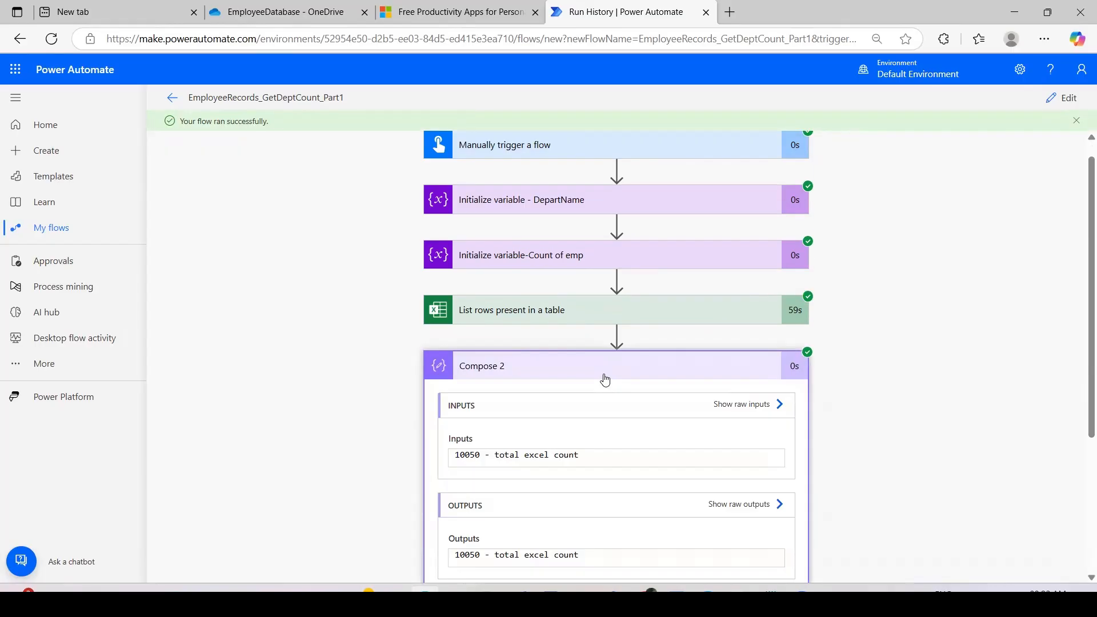
pyautogui.moveTo(490, 455); pyautogui.dragTo(425, 462)
pyautogui.scroll(-4, 1082, 354)
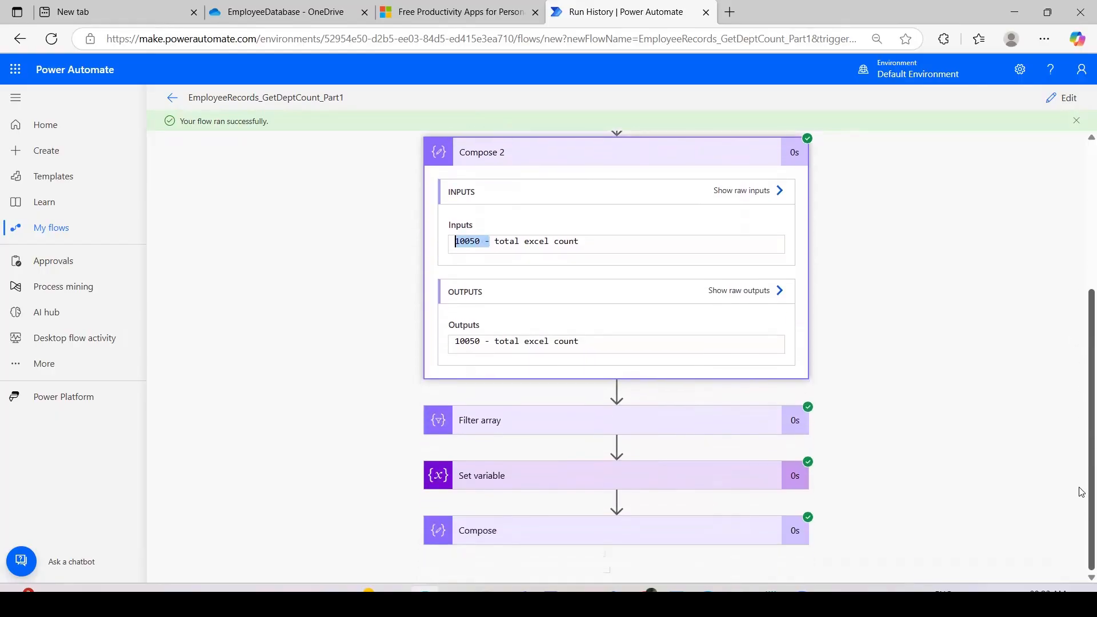
# Expand the final Compose action of the new run and examine the Finance employee total
pyautogui.click(494, 533)
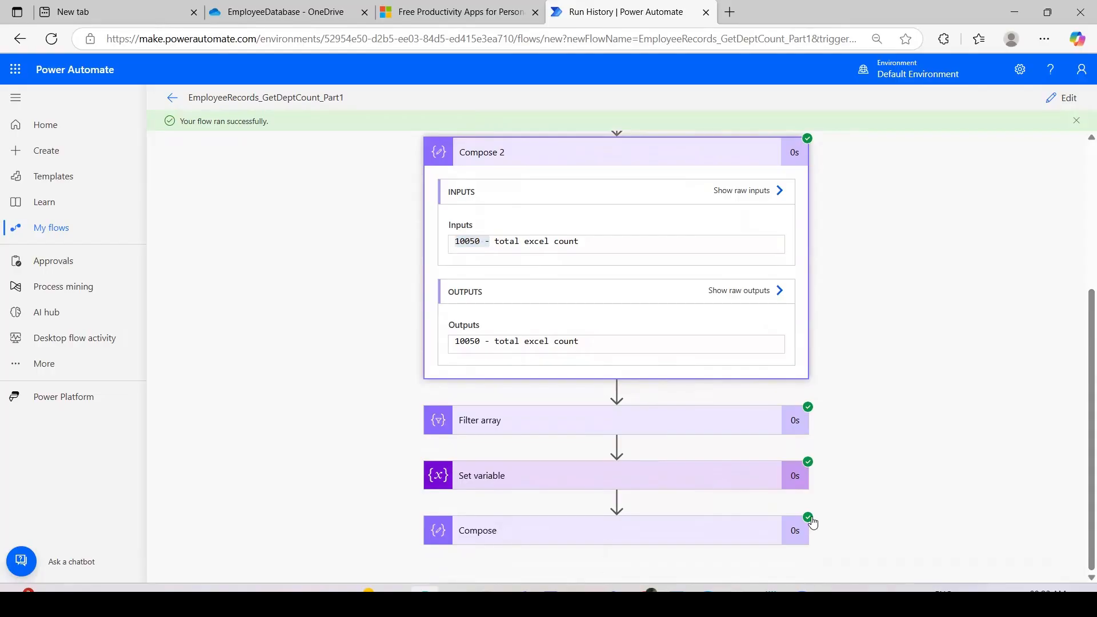
pyautogui.click(812, 524)
pyautogui.scroll(-4, 1082, 354)
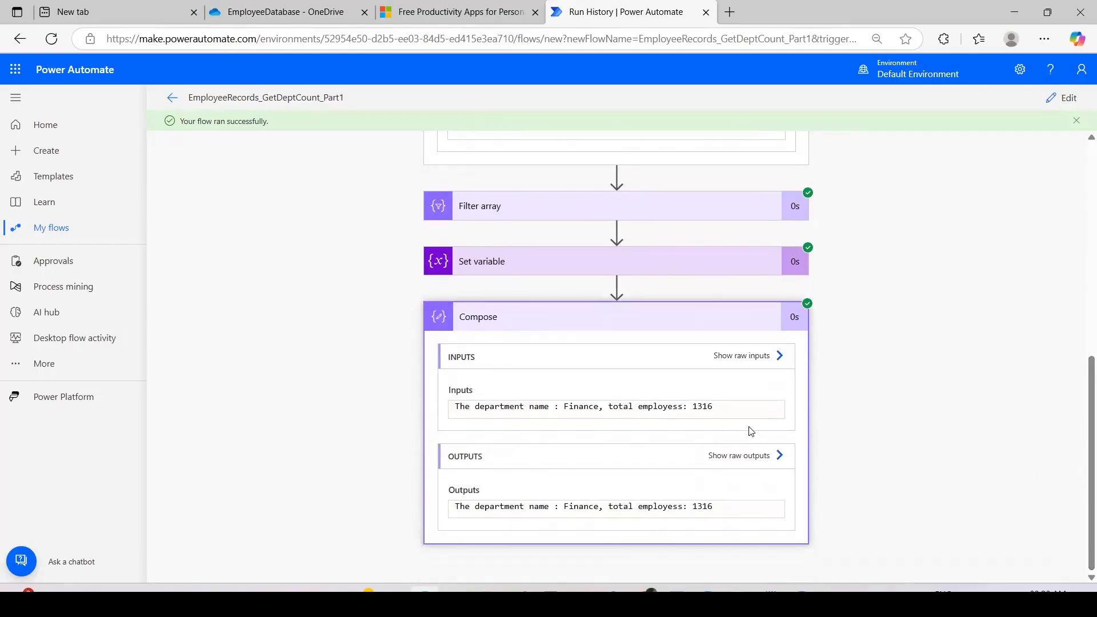
pyautogui.moveTo(712, 407); pyautogui.dragTo(692, 407)
# Compare the result with the Finance-filtered record count in the EmployeeData_10050 workbook in Excel, and collapse Compose 2 back in the run details
pyautogui.click(395, 597)
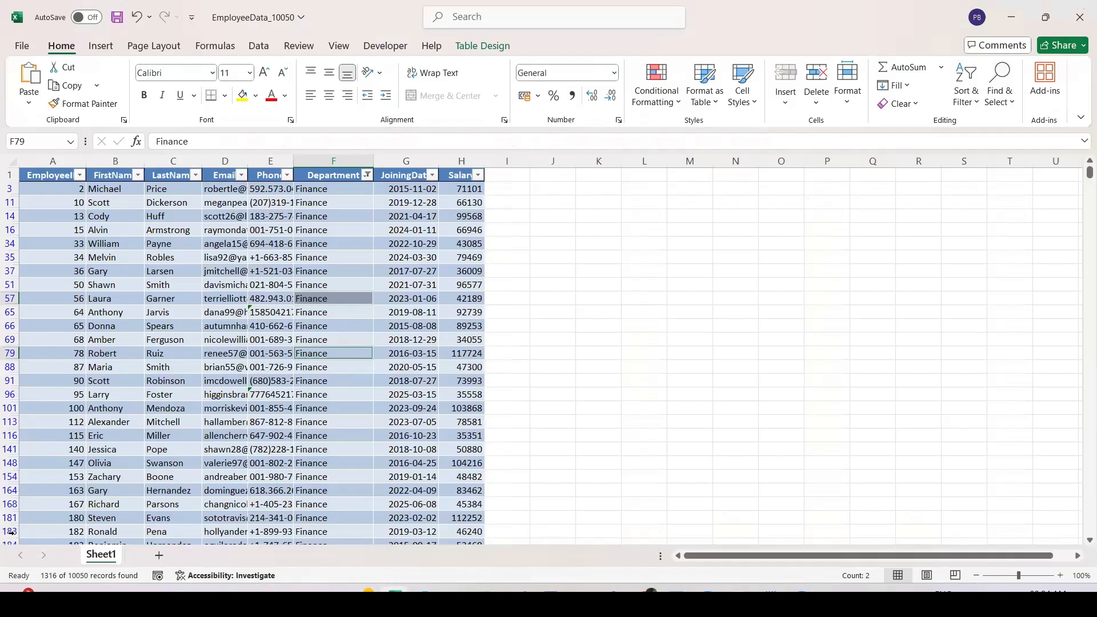
pyautogui.click(1012, 17)
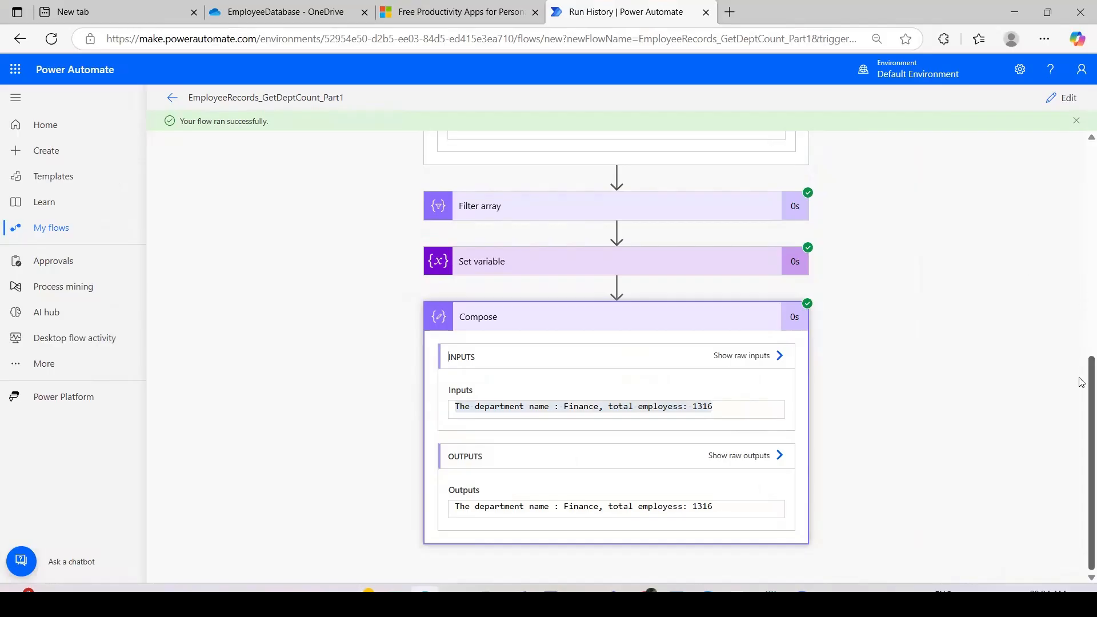
pyautogui.moveTo(1081, 374); pyautogui.dragTo(1081, 244)
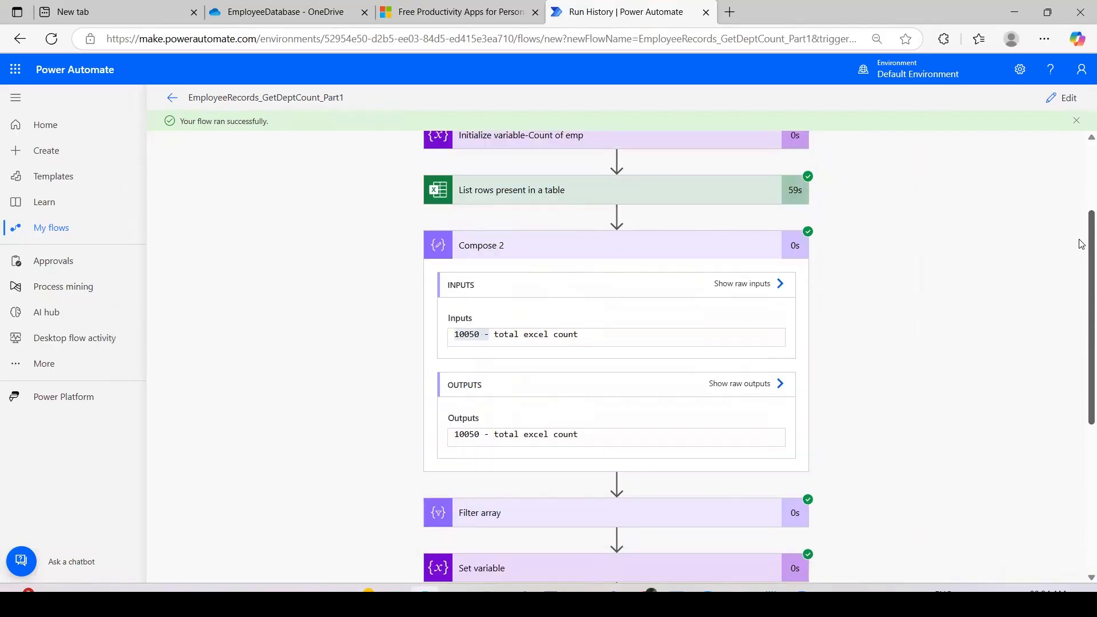
pyautogui.moveTo(1082, 244)
pyautogui.mouseDown()
pyautogui.moveTo(1082, 256)
pyautogui.moveTo(1082, 223)
pyautogui.mouseUp()
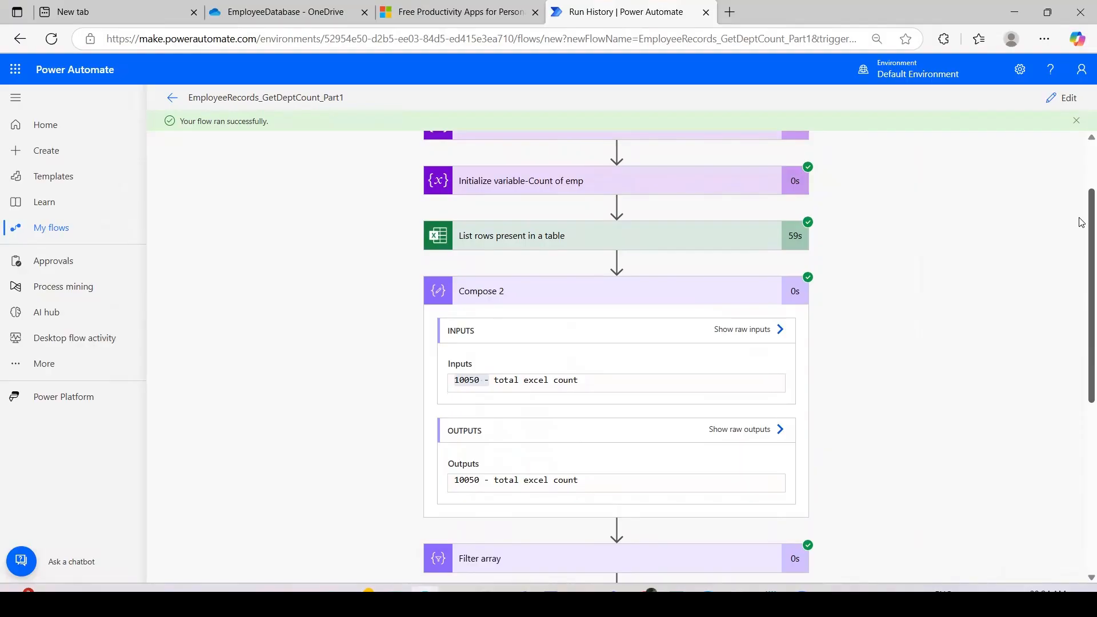
pyautogui.click(734, 297)
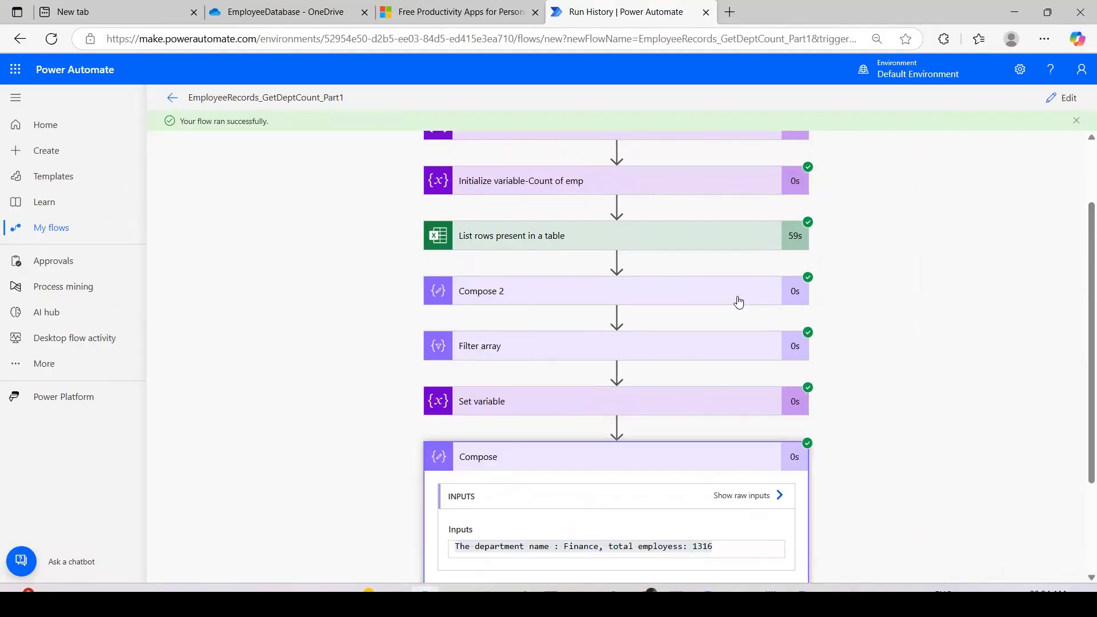
# Examine the Filter array action's inputs and outputs in the EmployeeRecords_GetDeptCount_Part1 run details
pyautogui.click(648, 450)
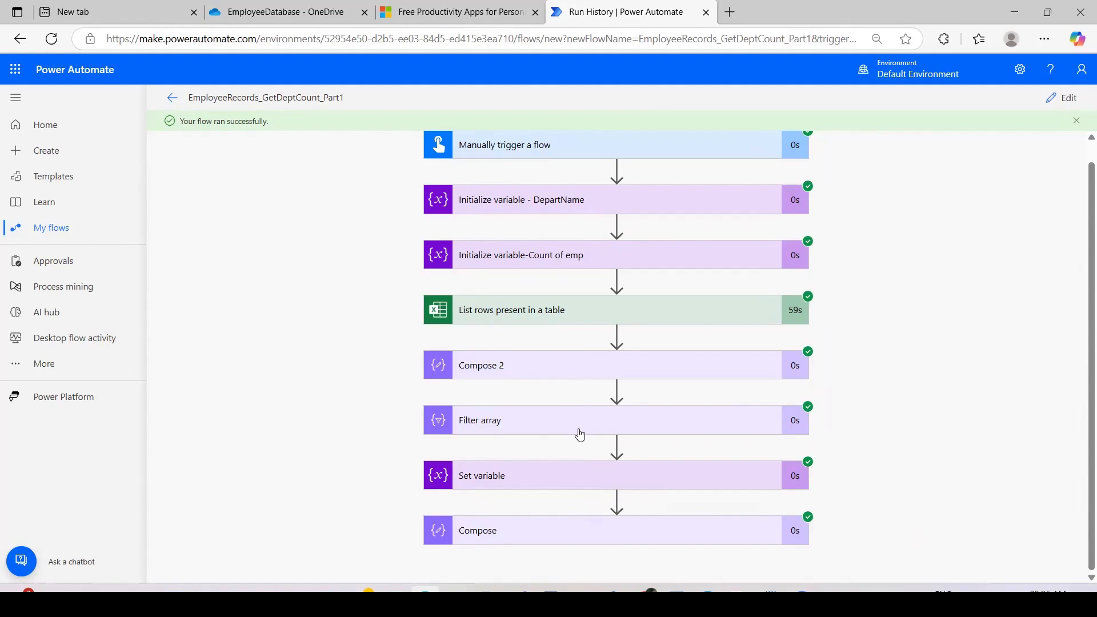
pyautogui.click(578, 434)
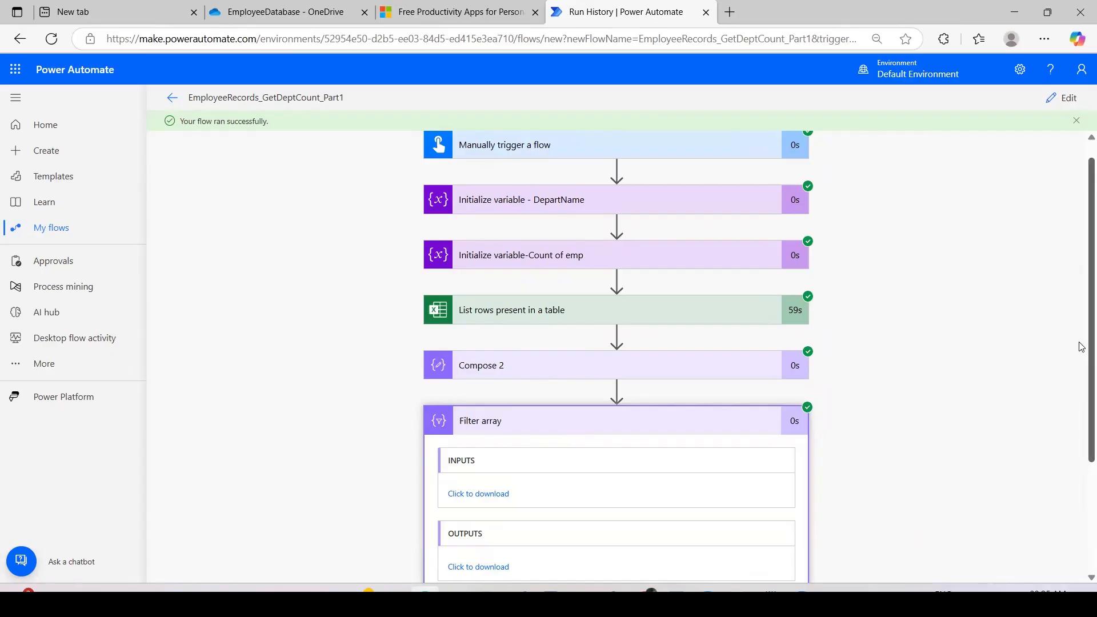
pyautogui.scroll(-2, 1074, 346)
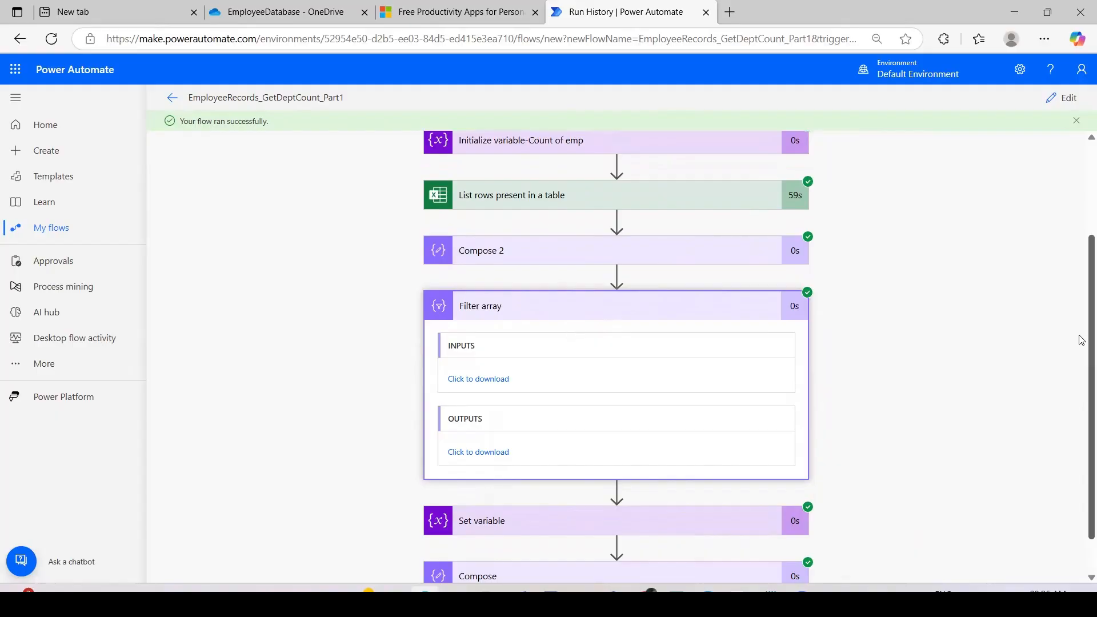
pyautogui.scroll(-1, 1081, 358)
pyautogui.scroll(-1, 1082, 358)
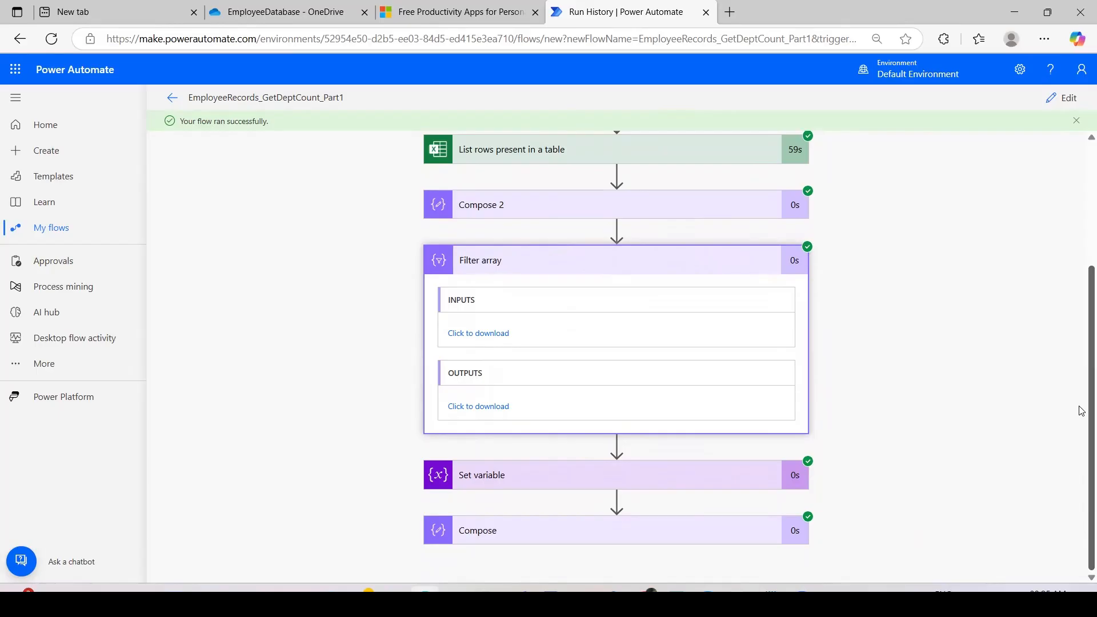
pyautogui.scroll(3, 1082, 395)
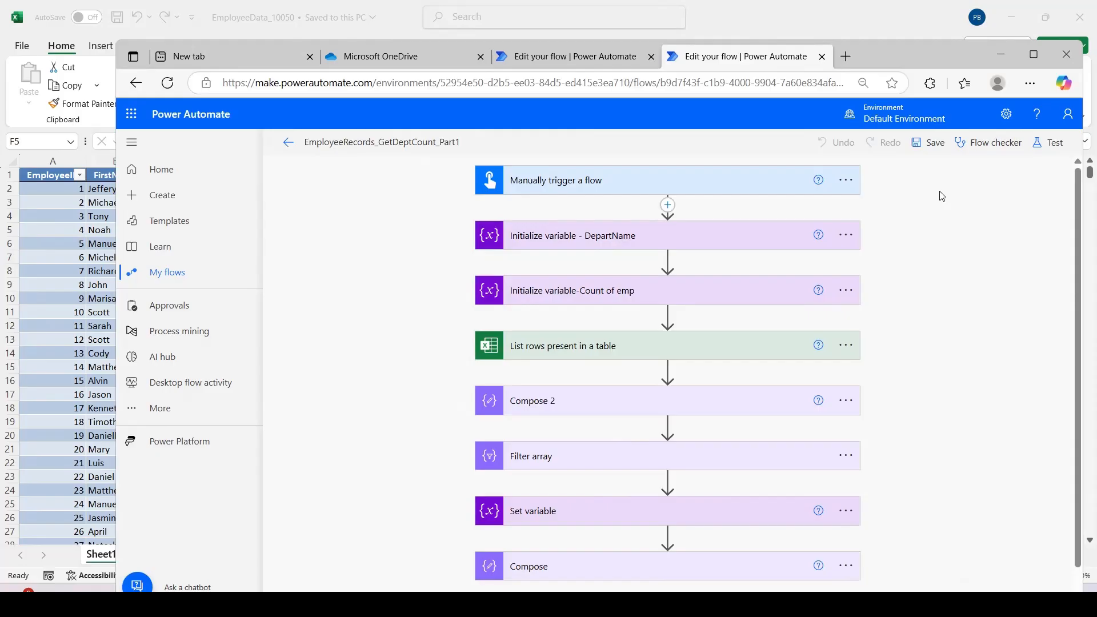
# Open the EmployeeRecords_GetDeptCount_Part2 flow and select the Department column on Sheet1 of the EmployeeData_10050 workbook in Excel
pyautogui.moveTo(925, 59); pyautogui.dragTo(923, 110)
pyautogui.click(565, 107)
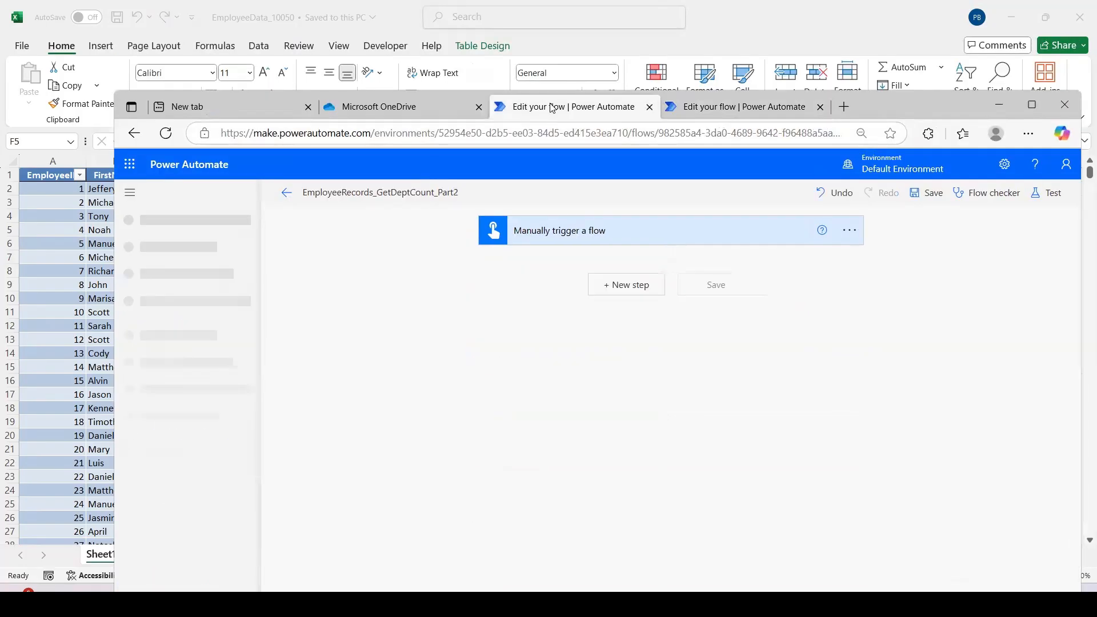
pyautogui.hotkey('alt', 'Tab')
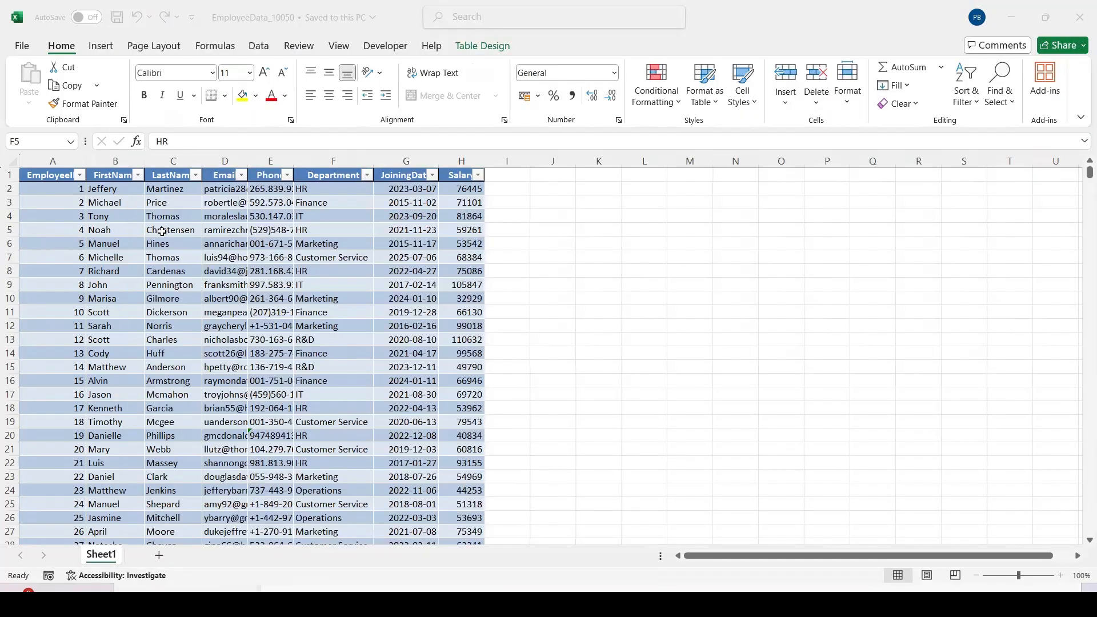
pyautogui.click(314, 156)
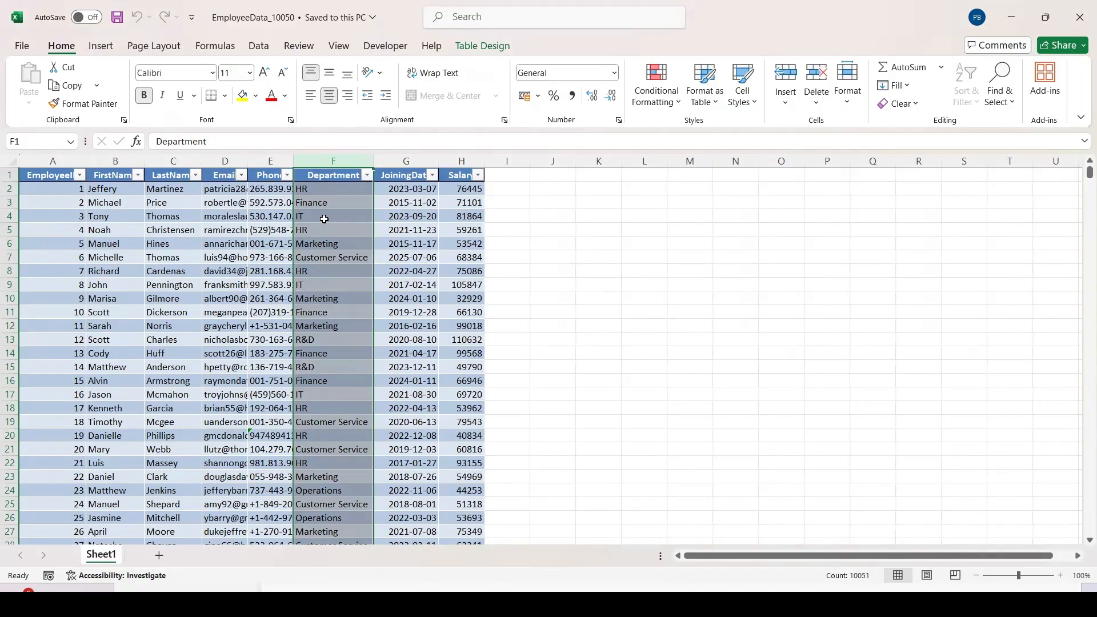
pyautogui.hotkey('alt', 'Tab')
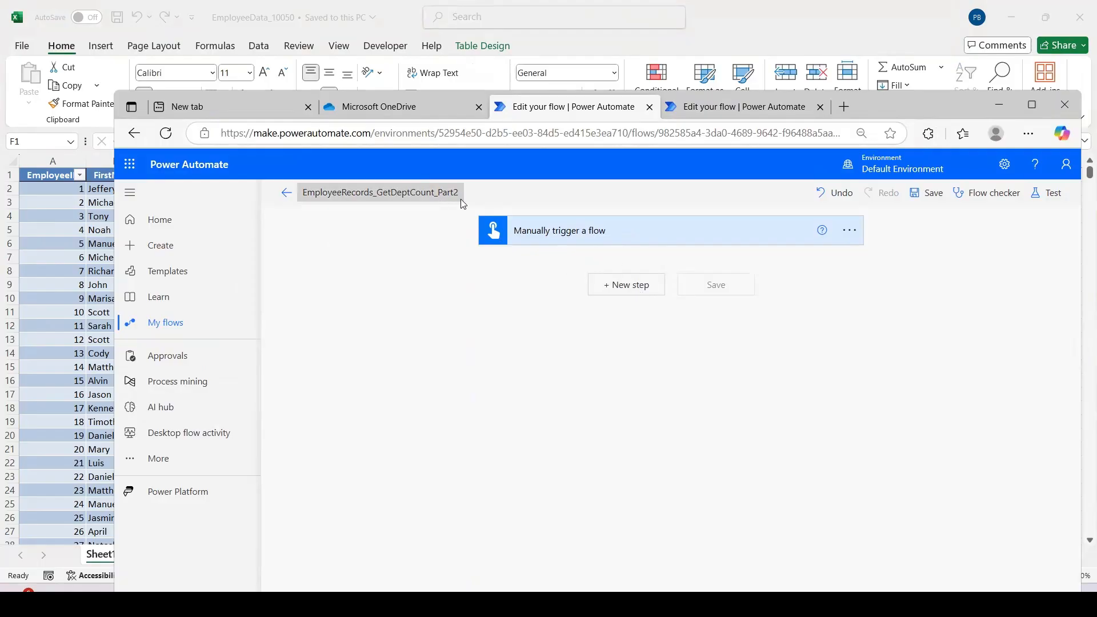
pyautogui.click(715, 107)
pyautogui.click(572, 107)
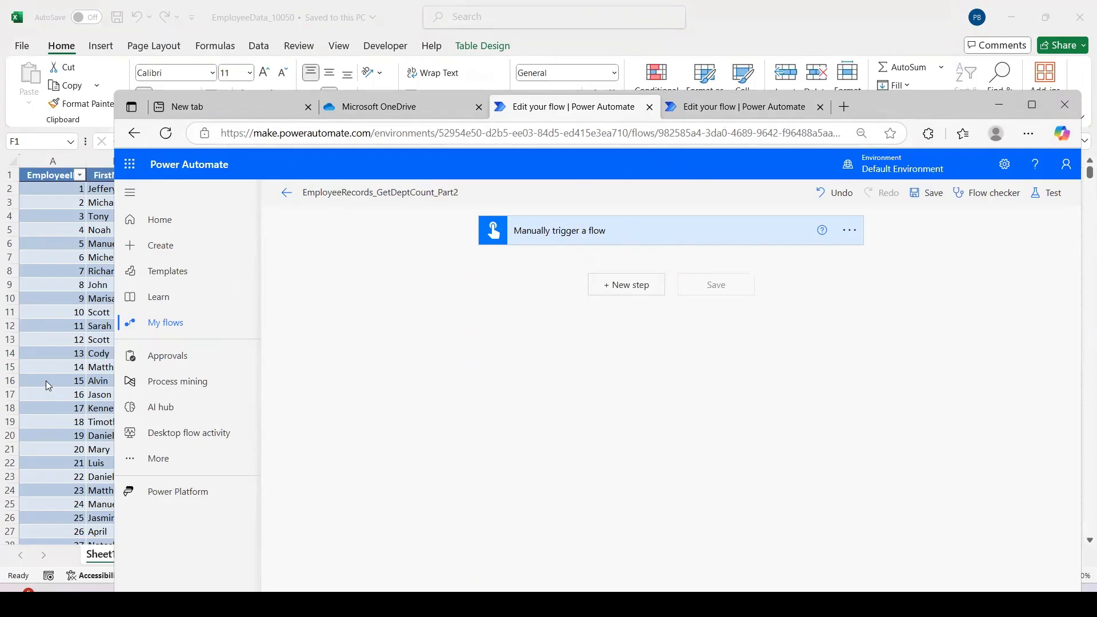
# Switch to Excel and copy the selected Department column into column A of a new worksheet
pyautogui.hotkey('alt', 'Tab')
pyautogui.hotkey('ctrl', 'c')
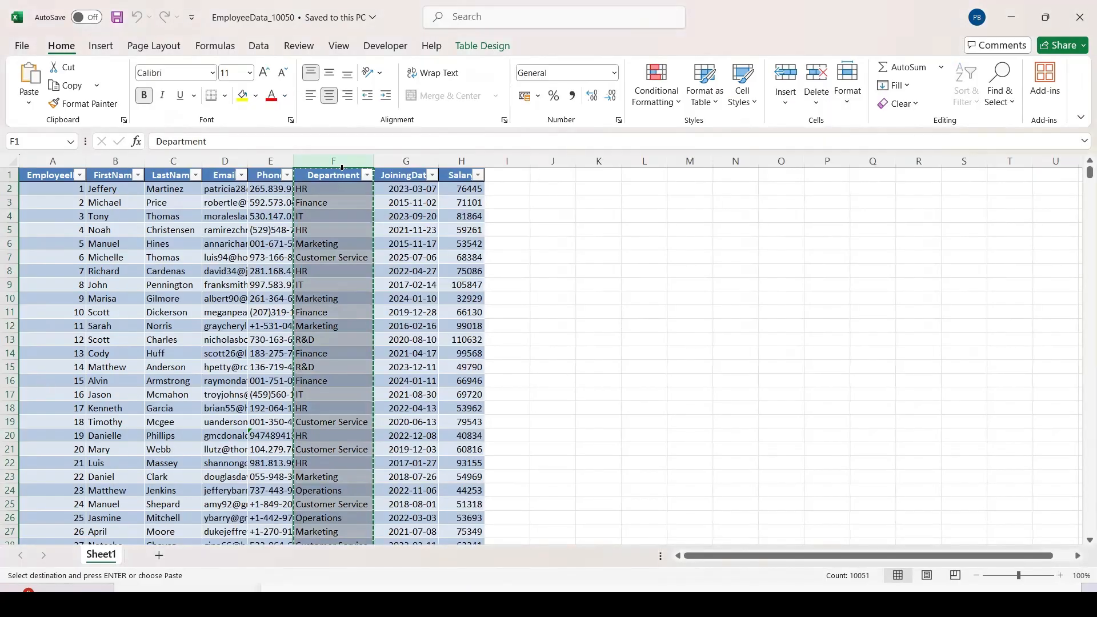
pyautogui.click(158, 557)
pyautogui.hotkey('ctrl', 'v')
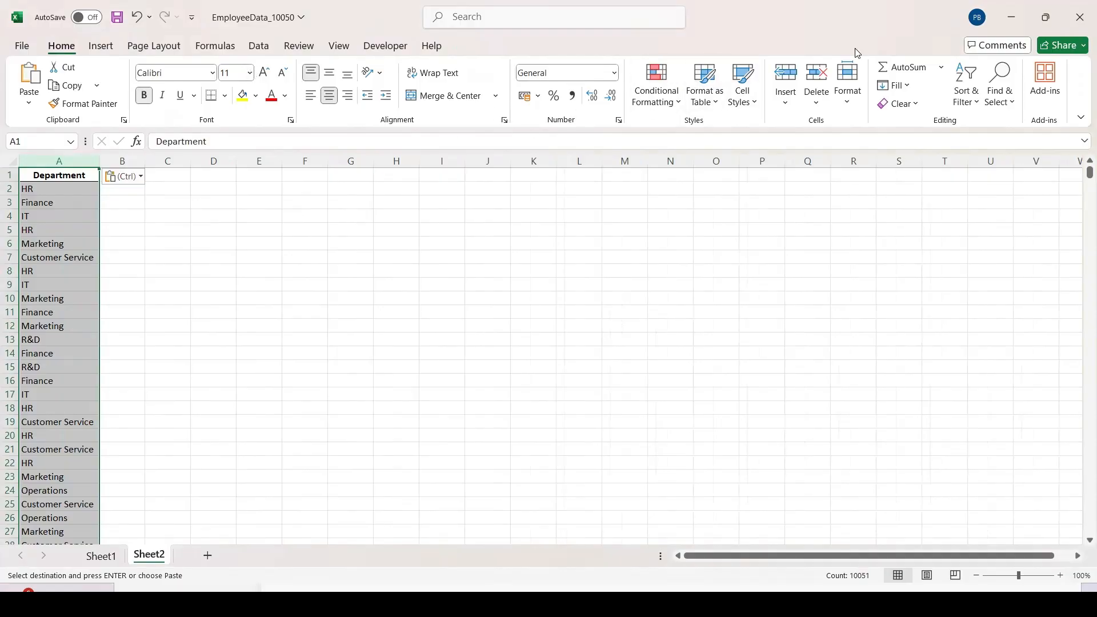
# Remove the duplicate values from the Department column on Sheet2, treating its first row as a header
pyautogui.doubleClick(869, 20)
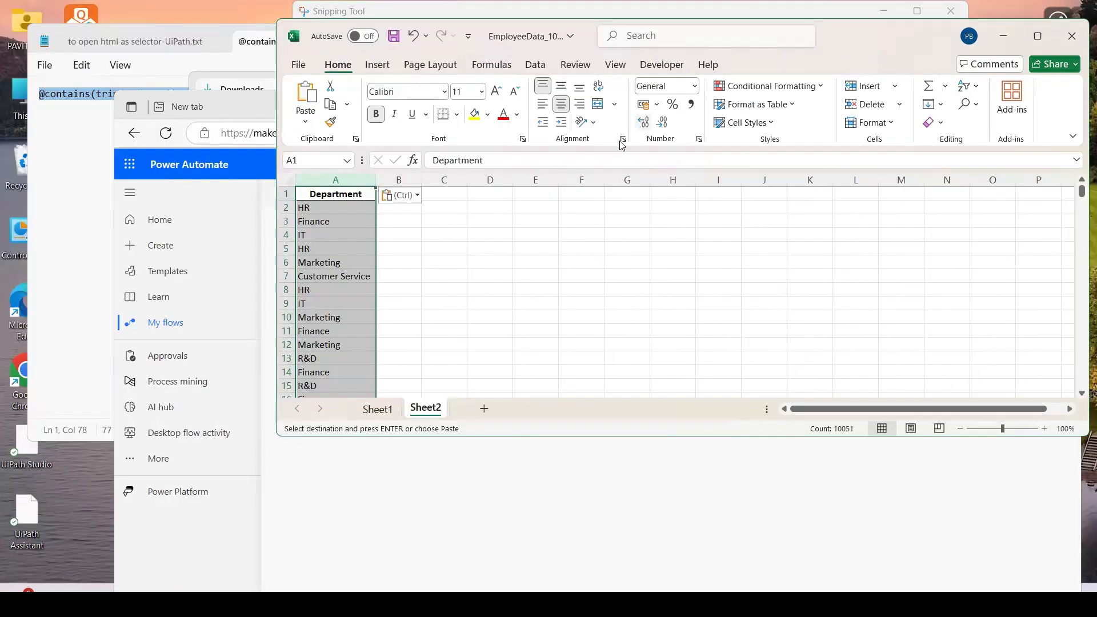
pyautogui.moveTo(871, 54); pyautogui.dragTo(839, 100)
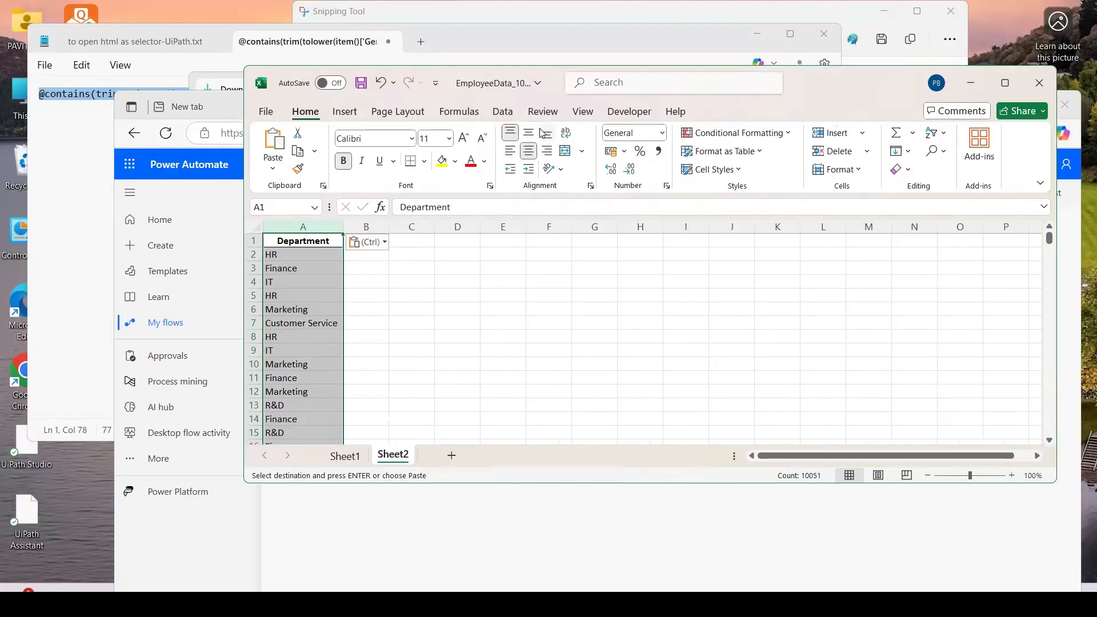
pyautogui.click(503, 111)
pyautogui.click(1005, 83)
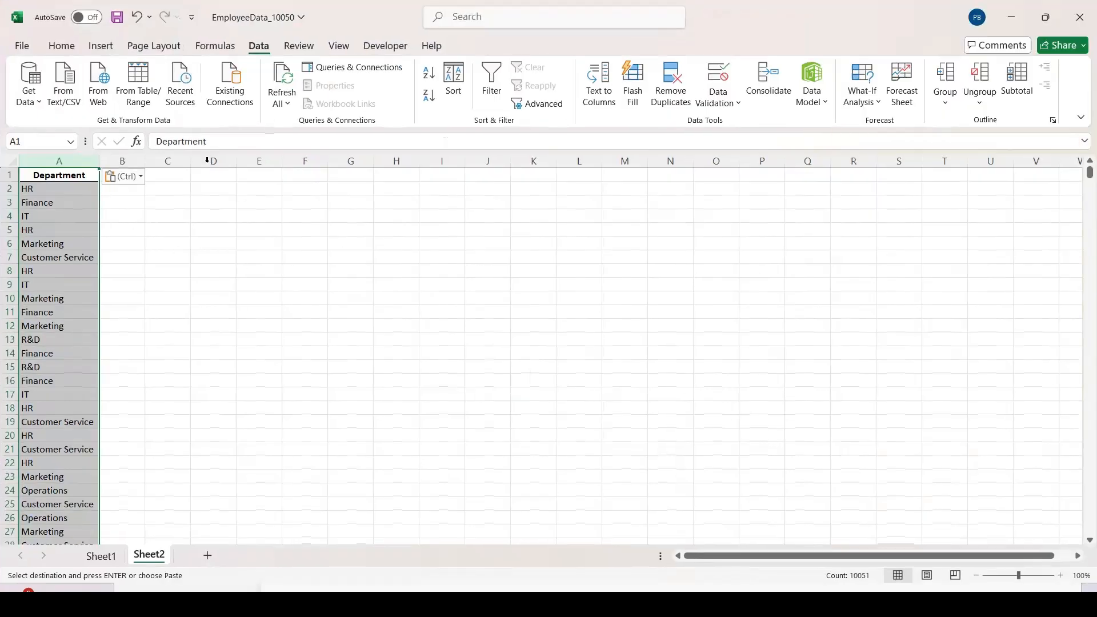
pyautogui.click(659, 111)
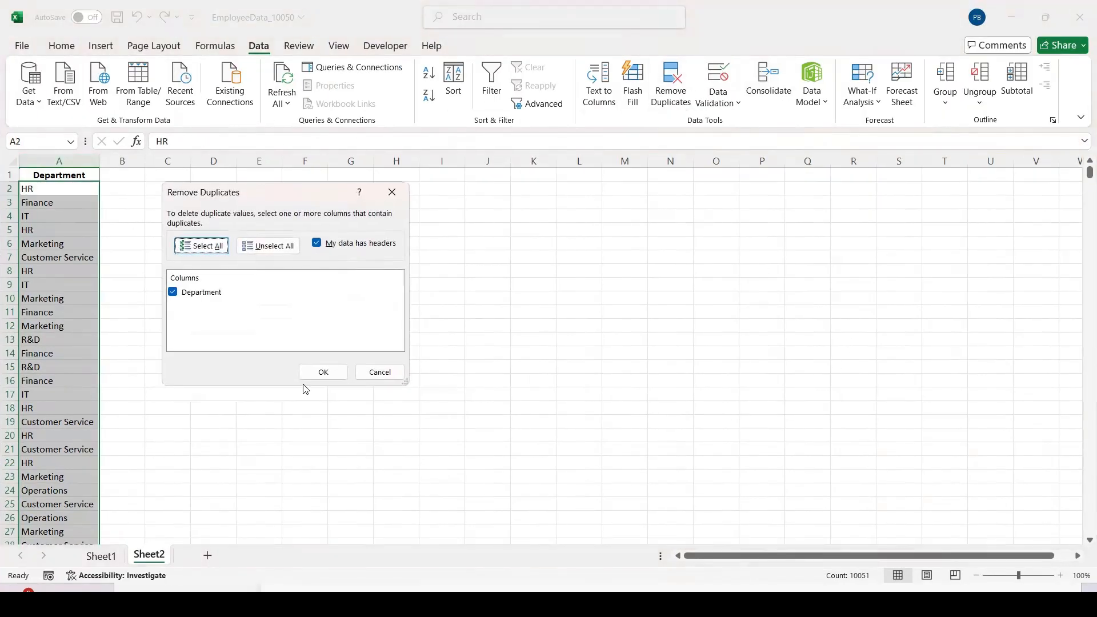
pyautogui.click(322, 373)
pyautogui.click(646, 337)
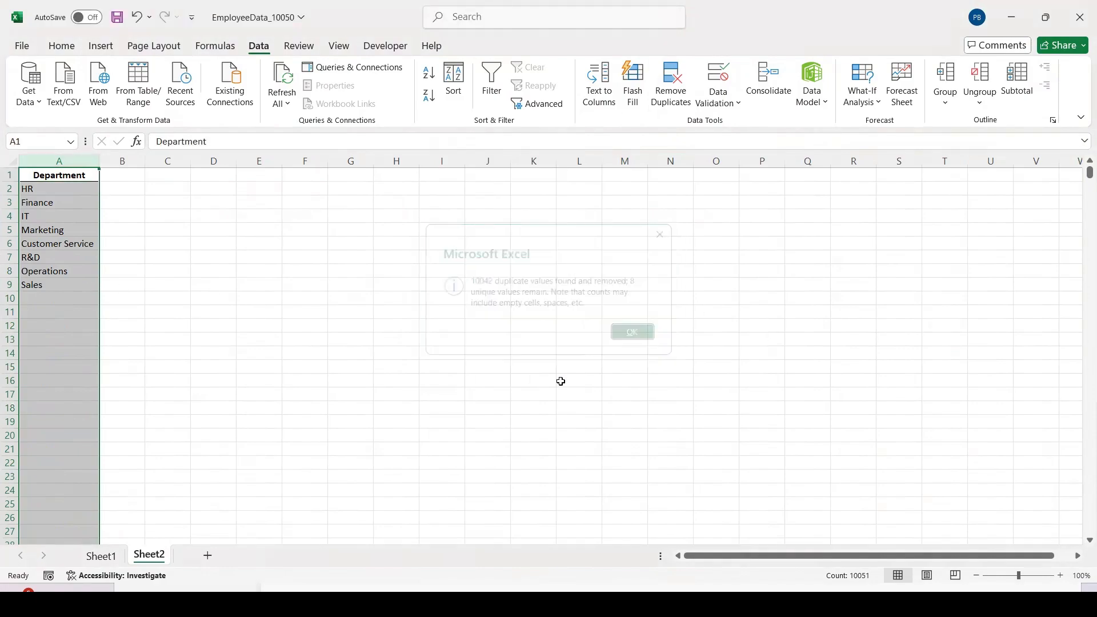
pyautogui.click(72, 176)
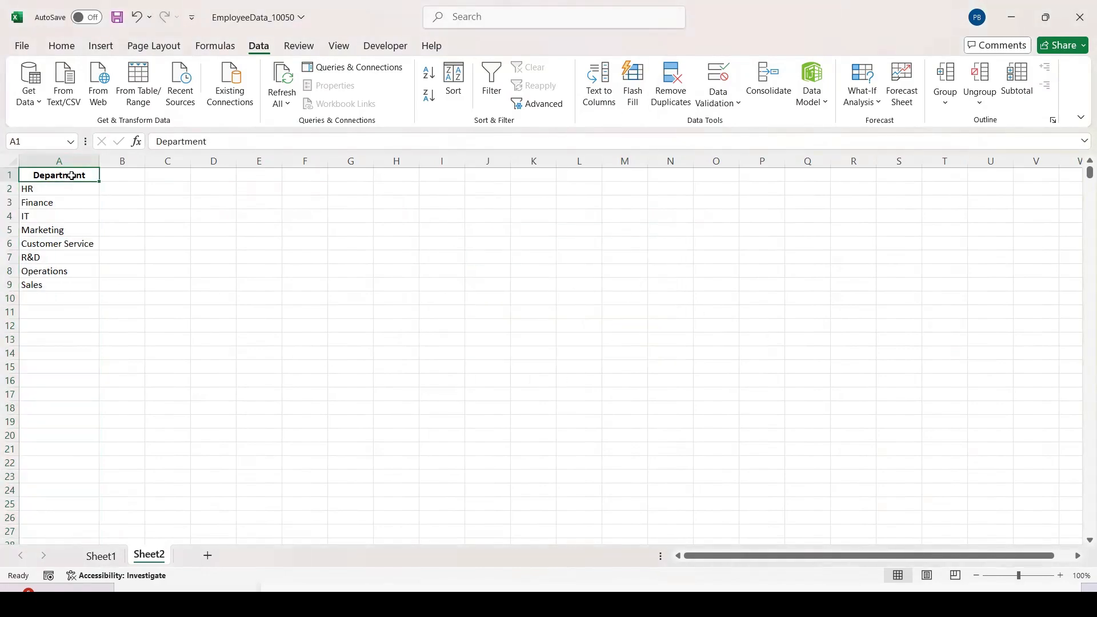
pyautogui.moveTo(66, 188); pyautogui.dragTo(70, 295)
pyautogui.click(290, 310)
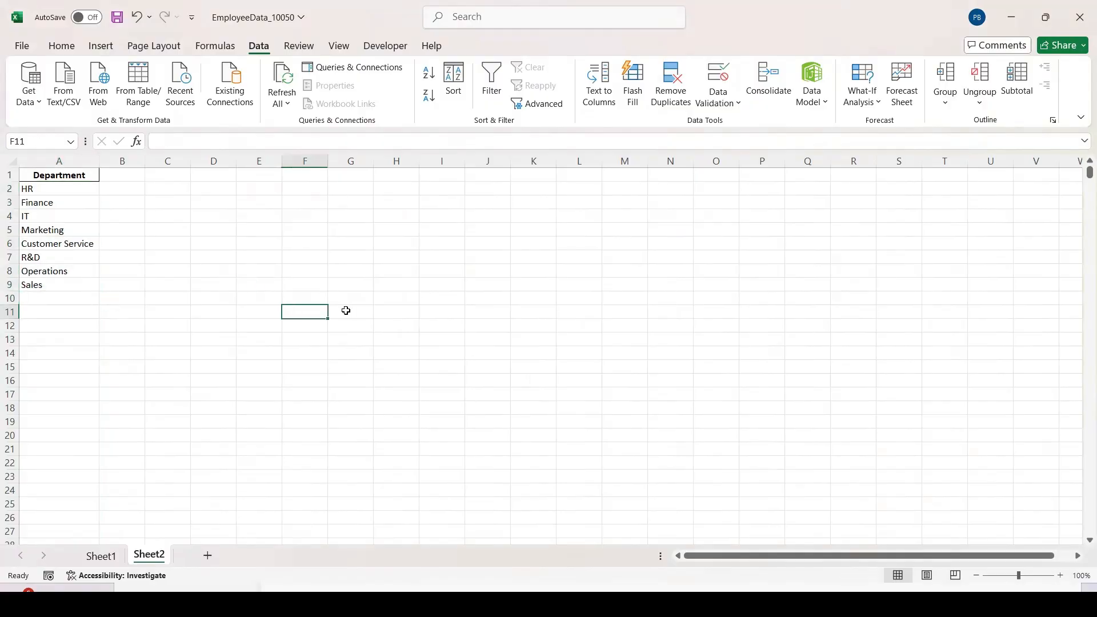
# Switch to the Power Automate Part2 flow and add the Excel Online (OneDrive) action List rows present in a table after the trigger
pyautogui.hotkey('alt', 'Tab')
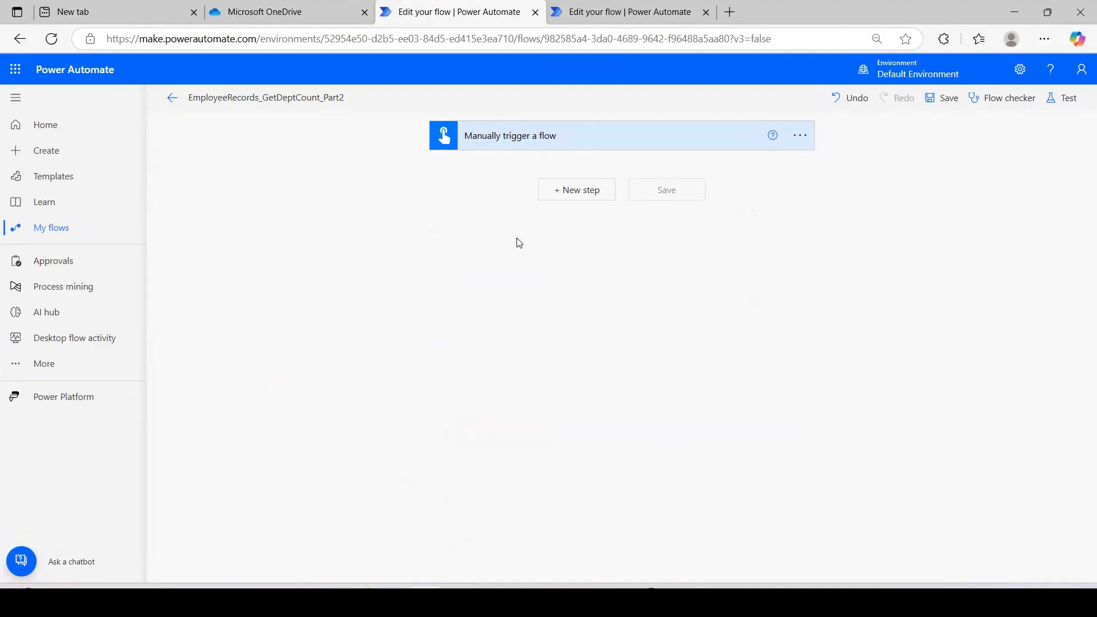
pyautogui.click(603, 201)
pyautogui.hotkey('alt', 'Tab')
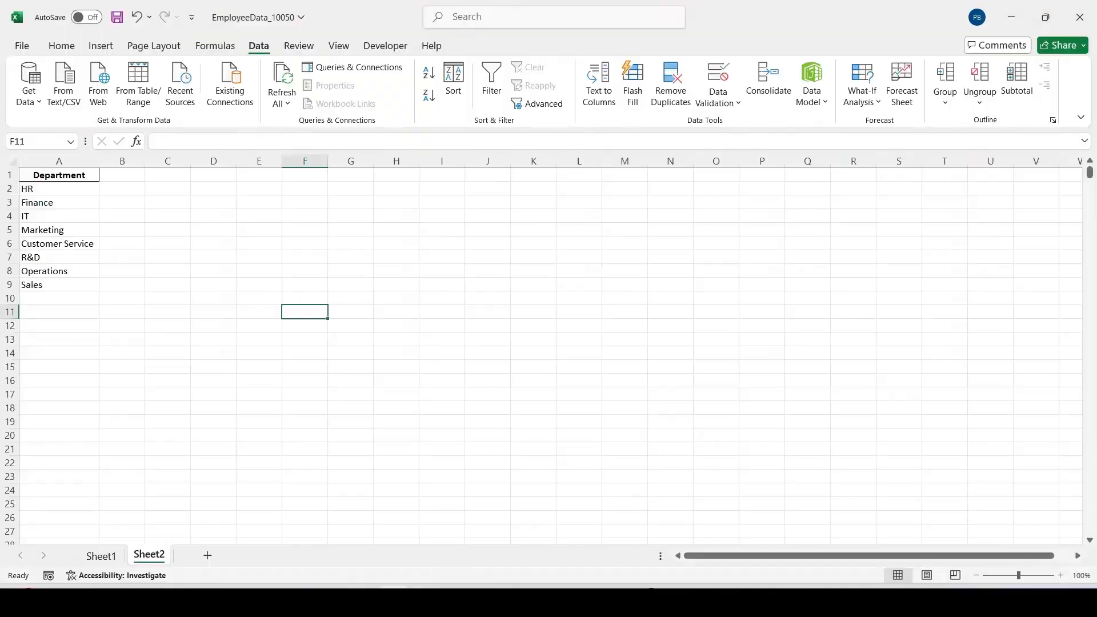
pyautogui.hotkey('alt', 'Tab')
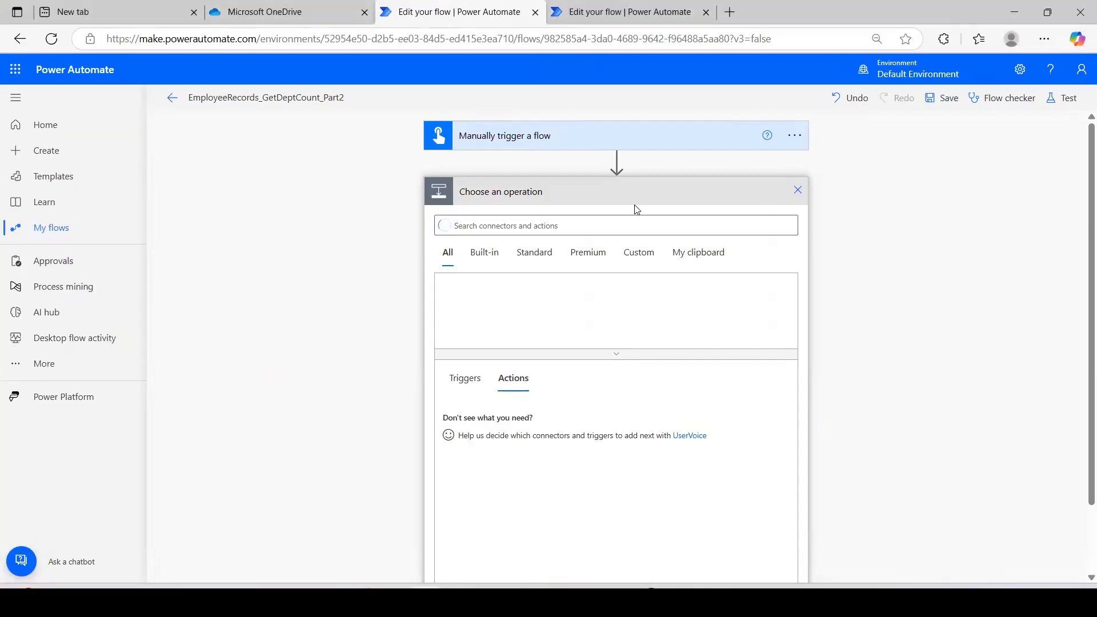
pyautogui.write('p')
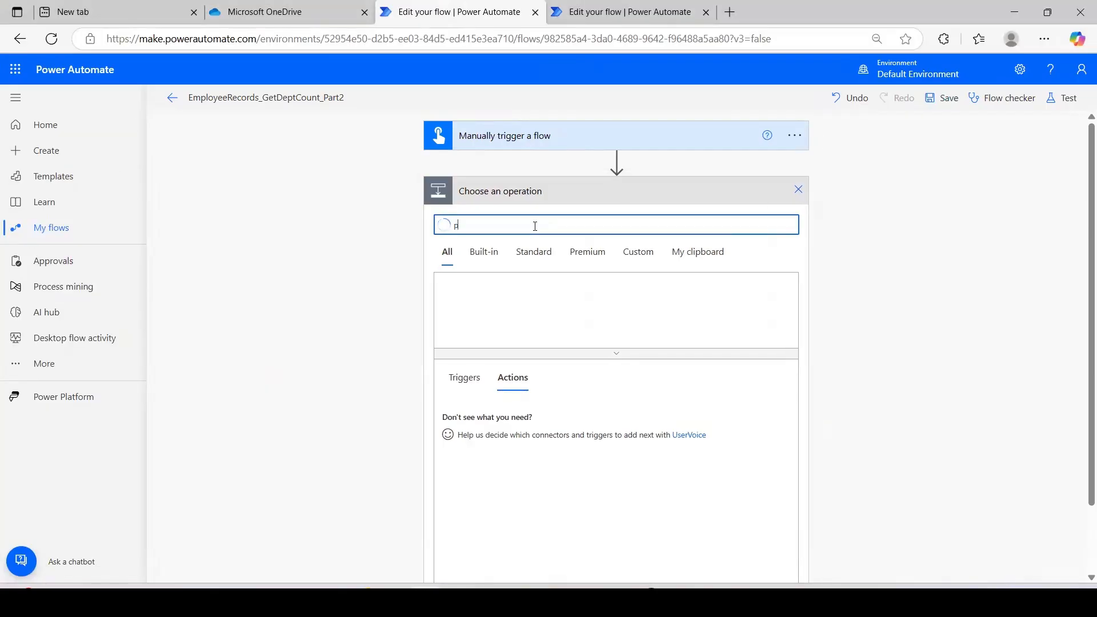
pyautogui.press('BackSpace')
pyautogui.write('onedrive')
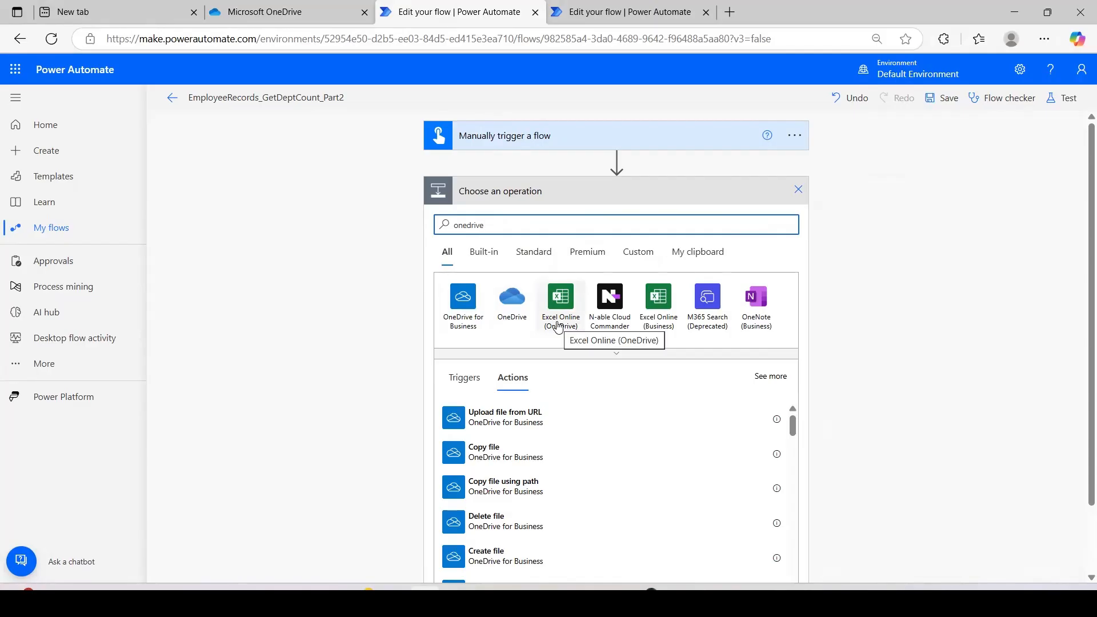
pyautogui.click(558, 324)
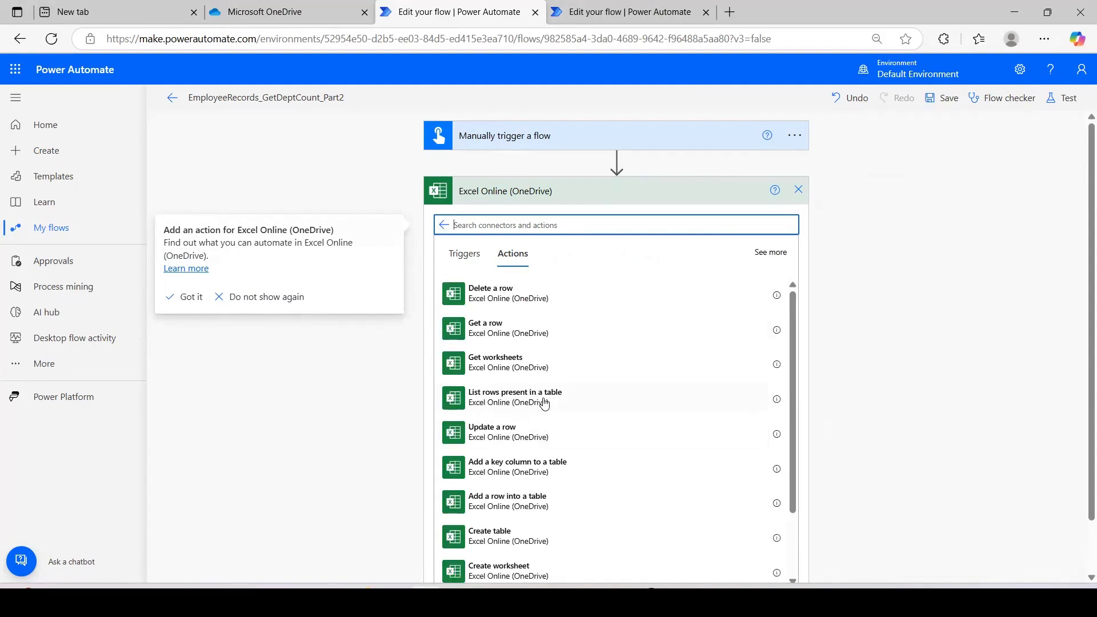
pyautogui.click(544, 400)
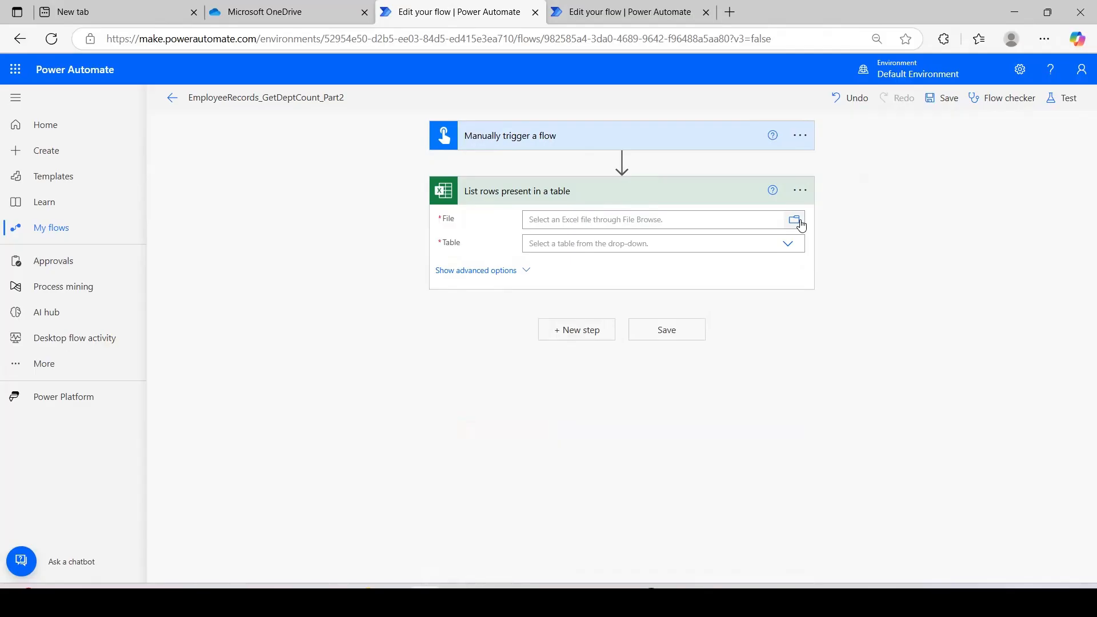
# Set the action's file to /Power-Automate/EmployeeDatabase/EmployeeData_10050.xlsx and its table to Table1, and start adding another action below it
pyautogui.click(794, 221)
pyautogui.click(989, 423)
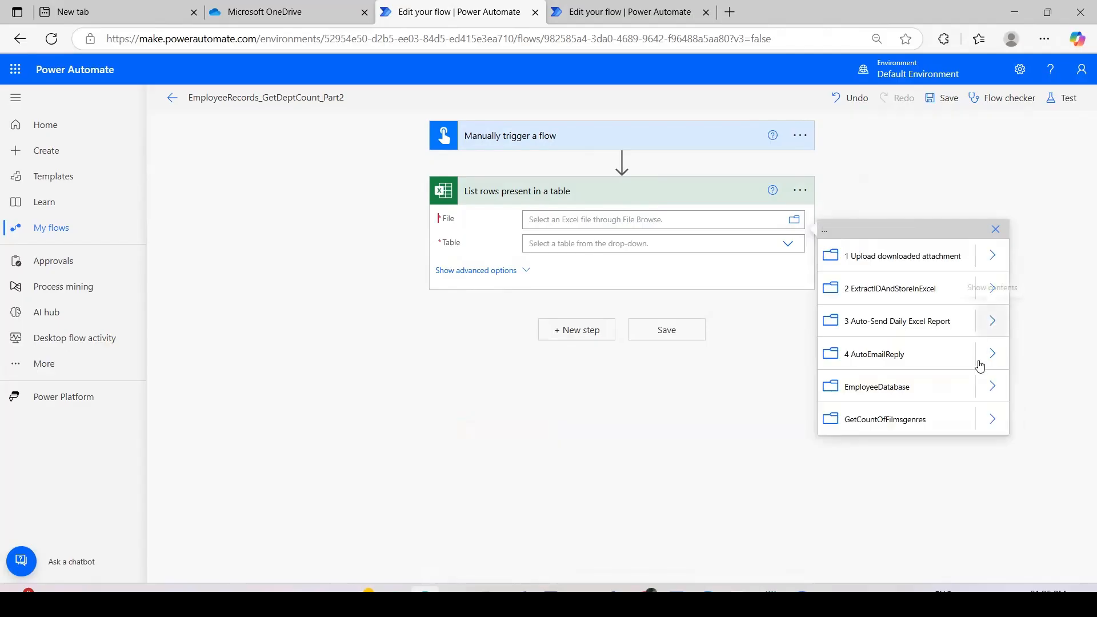
pyautogui.click(981, 391)
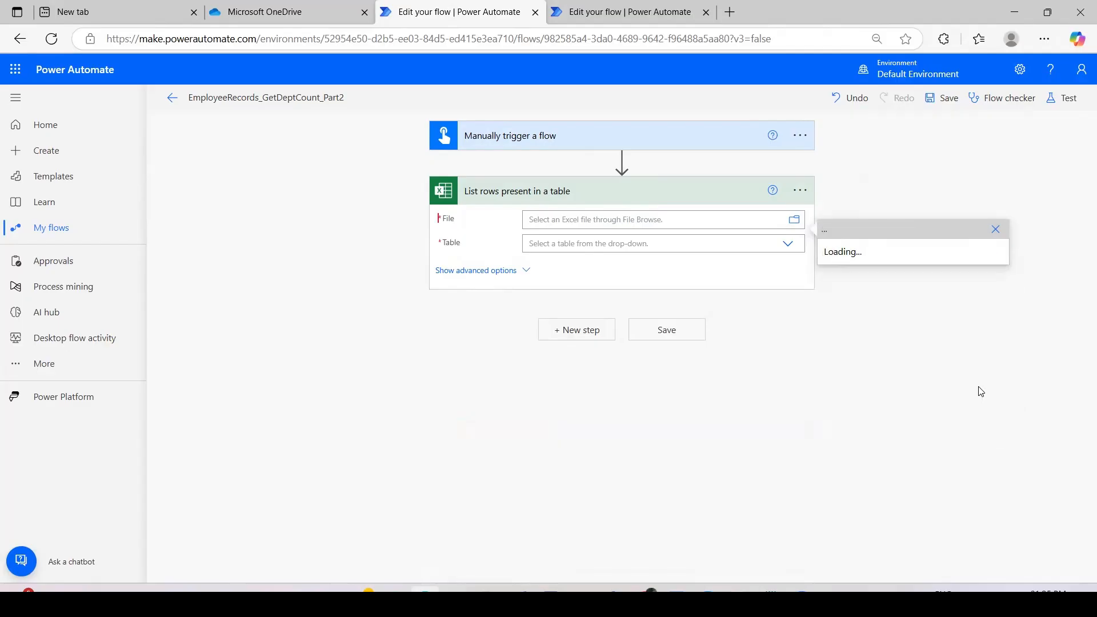
pyautogui.click(848, 258)
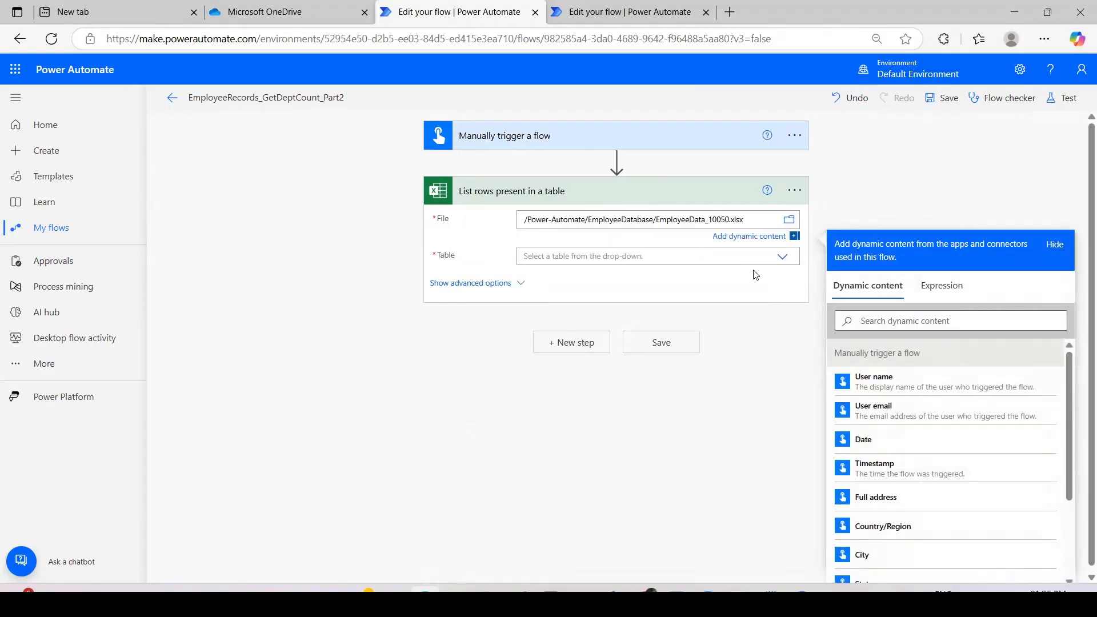
pyautogui.click(788, 244)
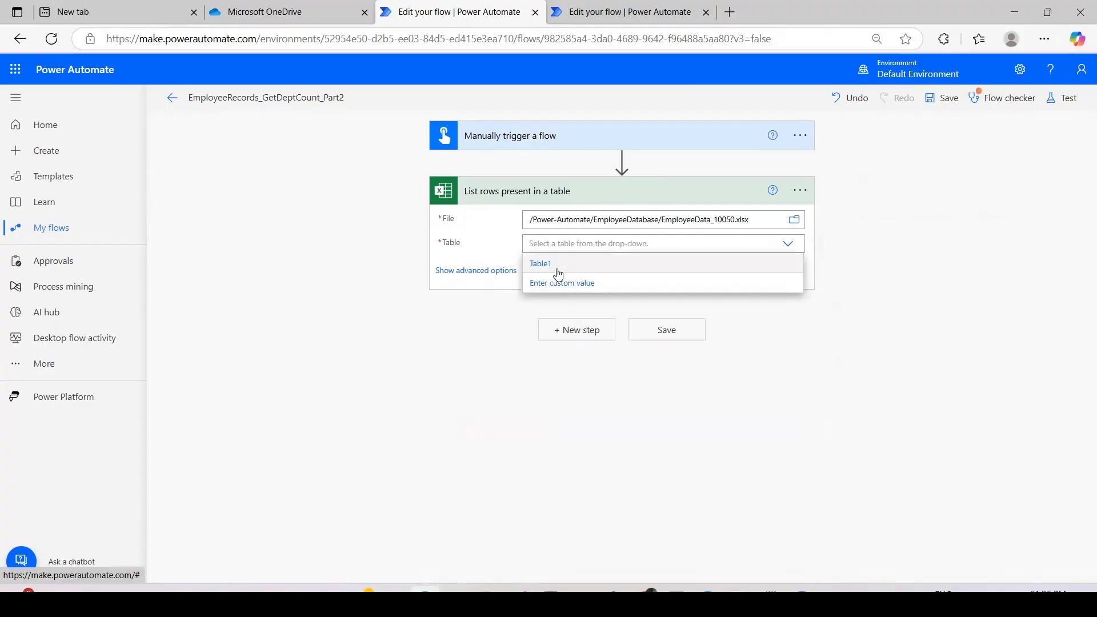
pyautogui.click(558, 265)
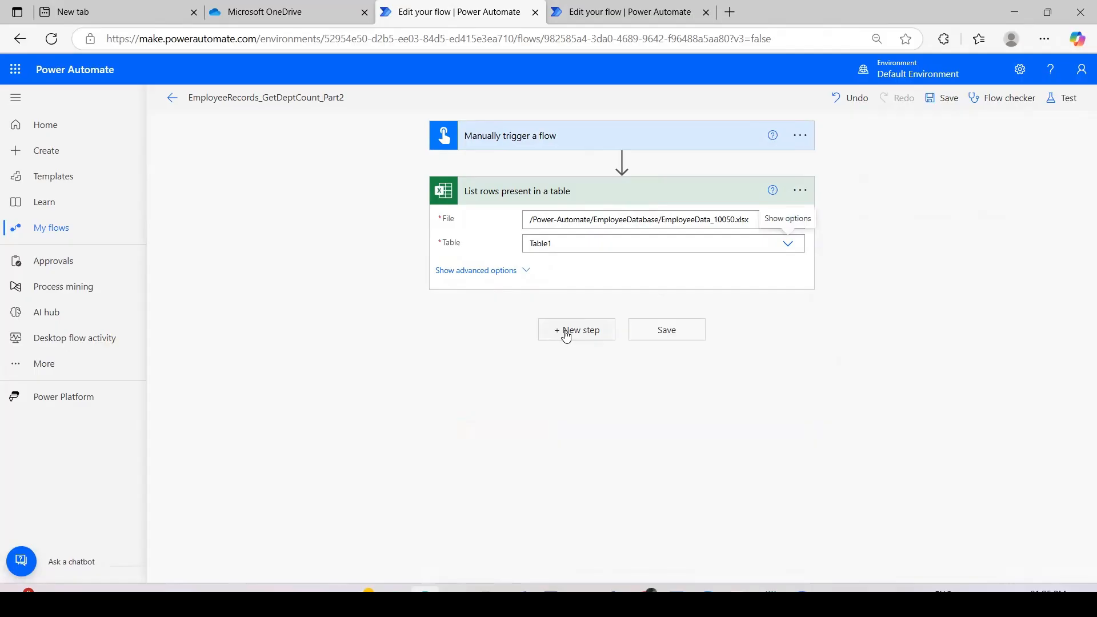
pyautogui.click(583, 337)
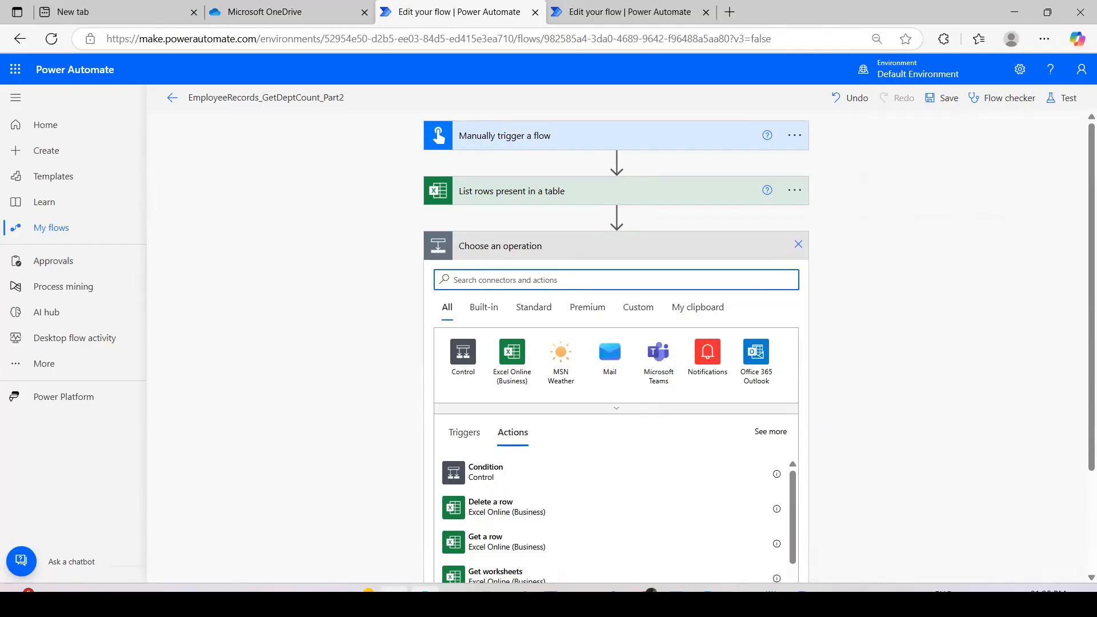
# Switch to Excel and compare the Department values on Sheet1 with the unique department list on Sheet2
pyautogui.click(394, 588)
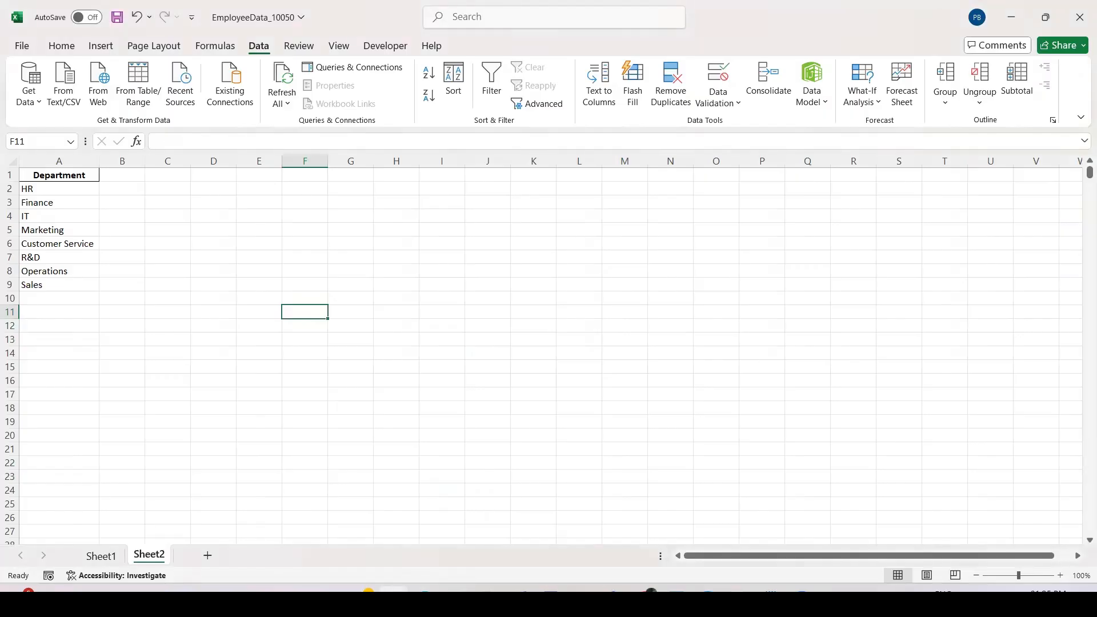
pyautogui.click(93, 558)
pyautogui.moveTo(357, 211); pyautogui.dragTo(334, 406)
pyautogui.click(324, 356)
pyautogui.click(320, 207)
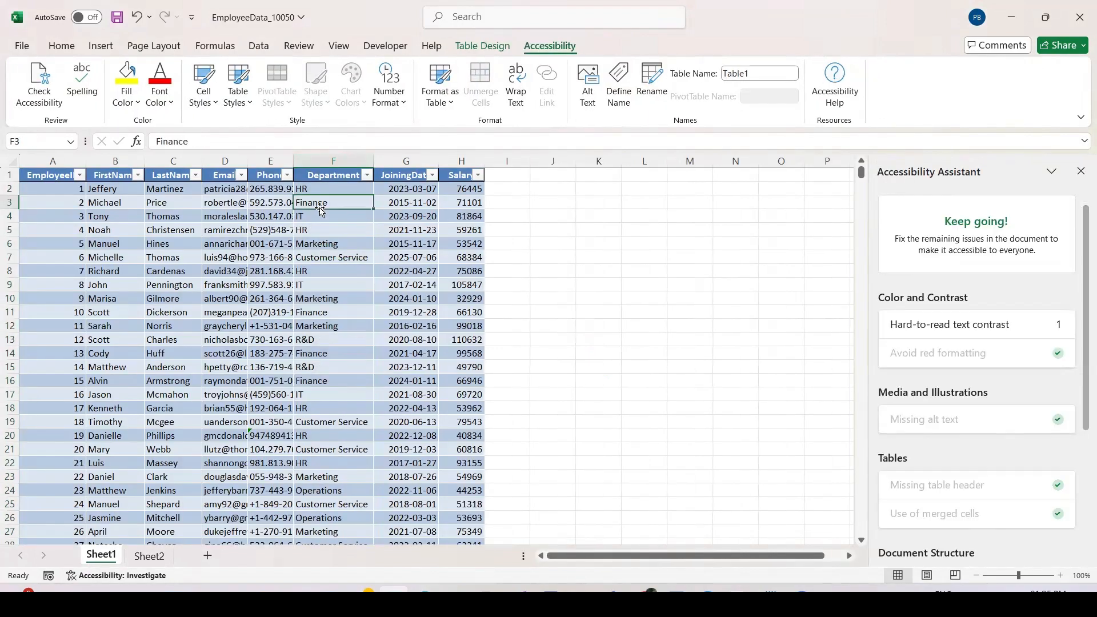
pyautogui.click(147, 556)
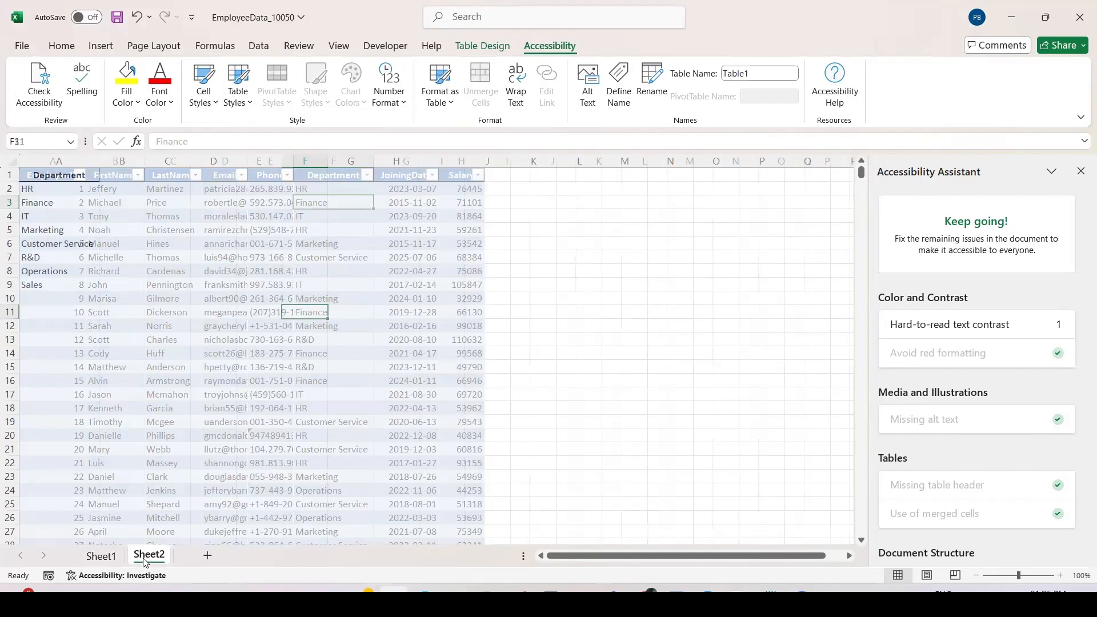
# Switch to the Power Automate Part2 flow and add the Data Operation action Select below List rows present in a table
pyautogui.click(90, 159)
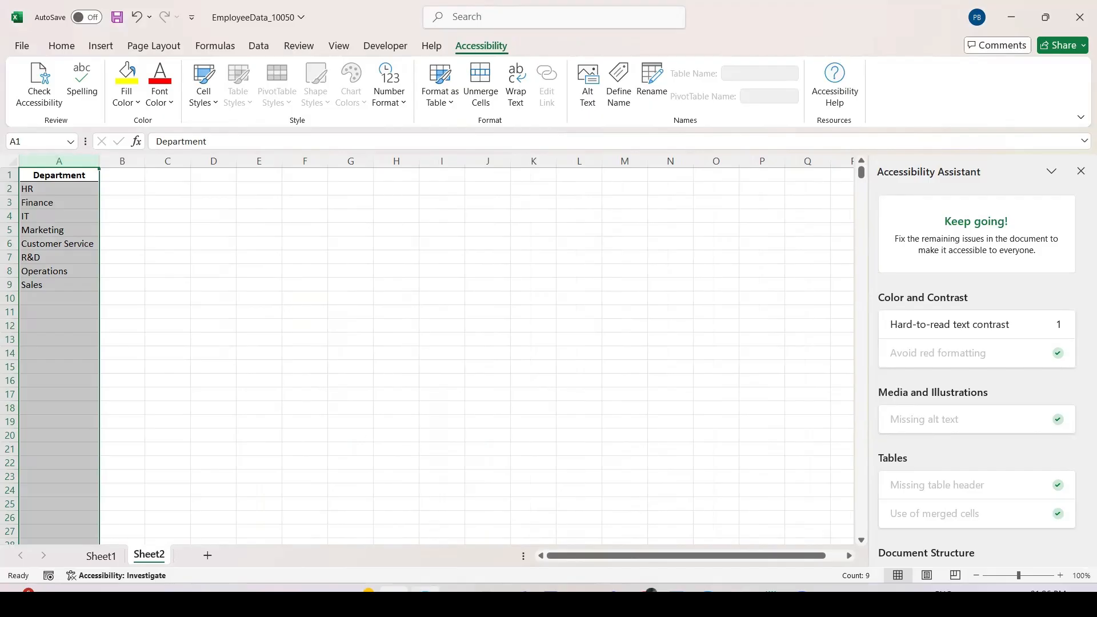
pyautogui.click(425, 597)
pyautogui.click(506, 287)
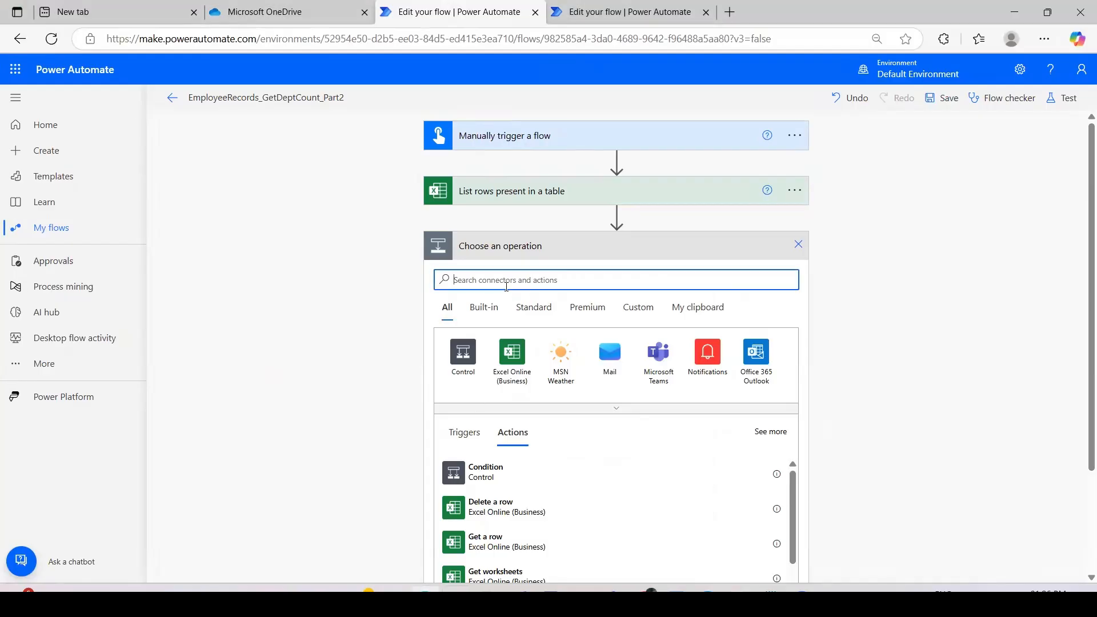
pyautogui.write('s')
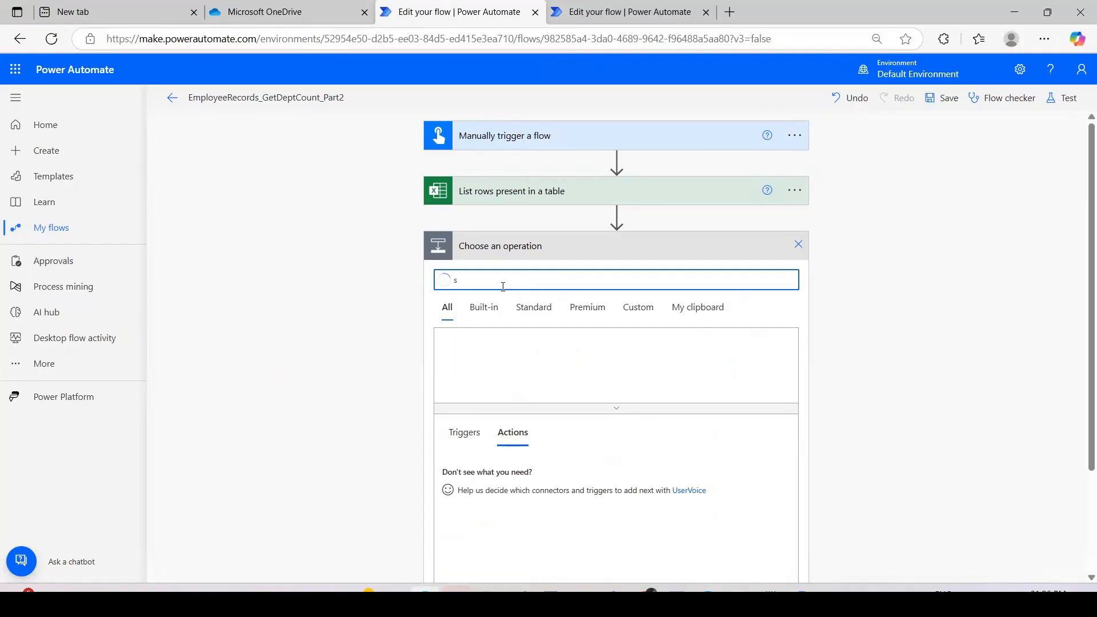
pyautogui.write('elect')
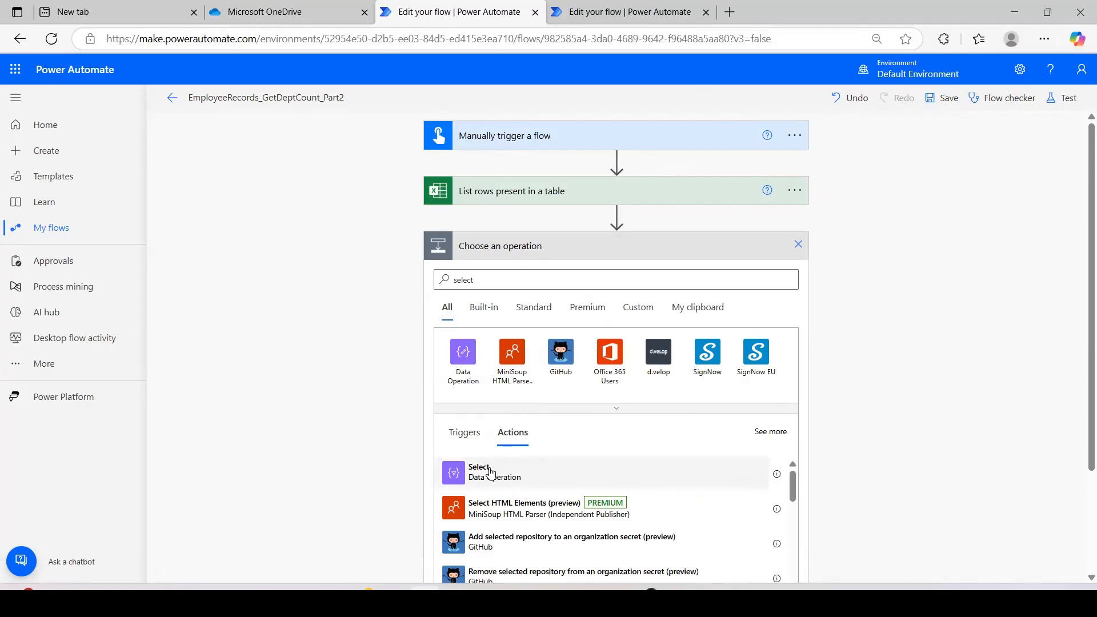
pyautogui.click(491, 472)
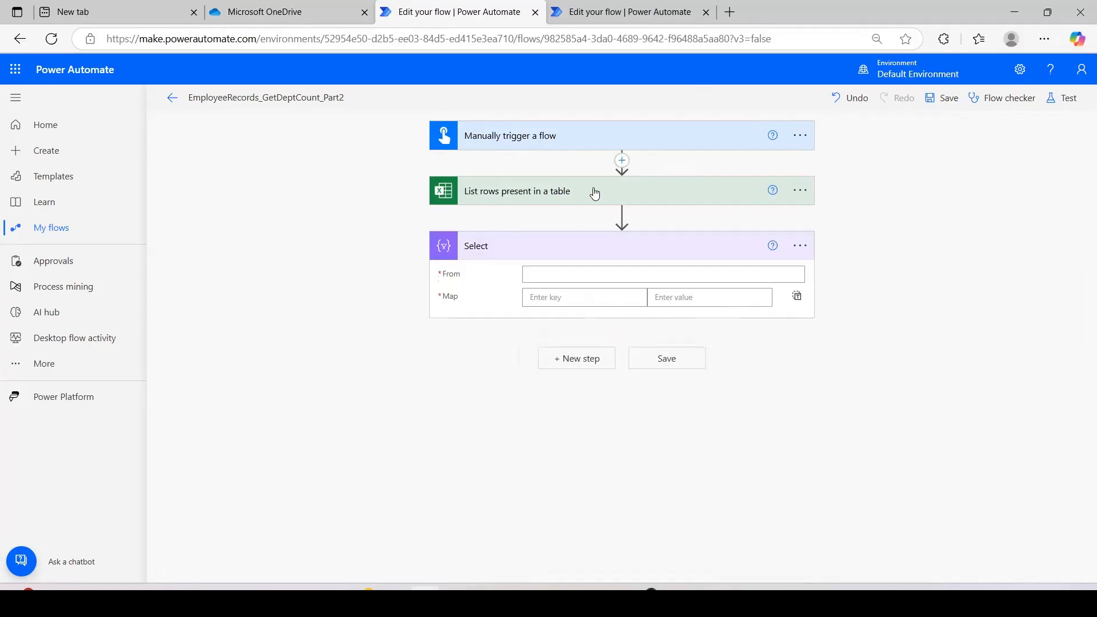
# Set the Select action's From to the table rows' value output and map the key DeptName to the Department column
pyautogui.click(578, 272)
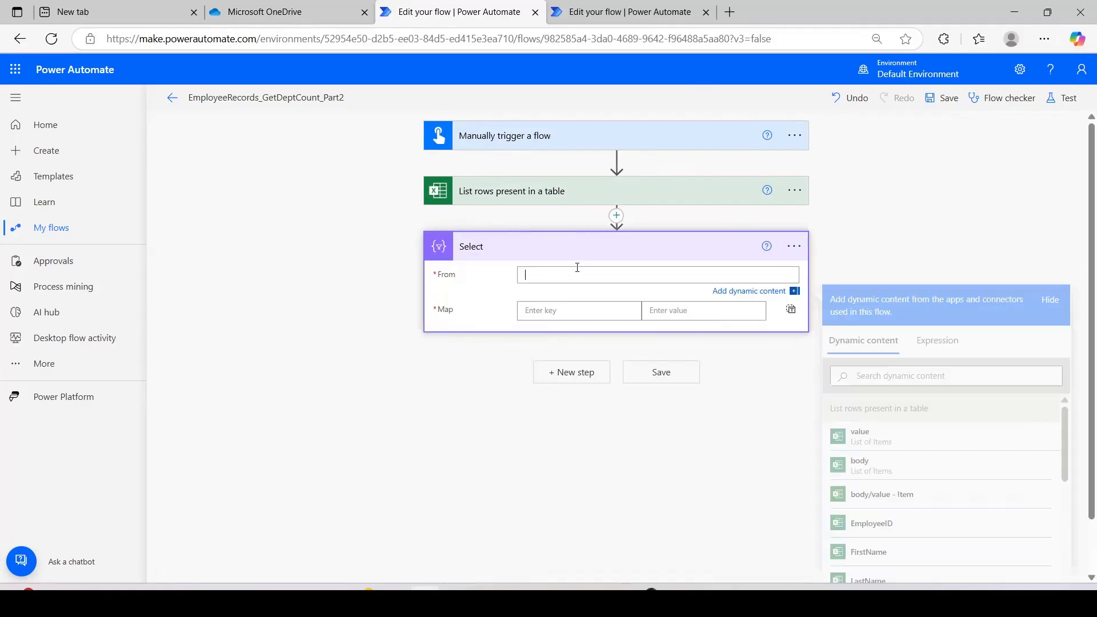
pyautogui.click(864, 438)
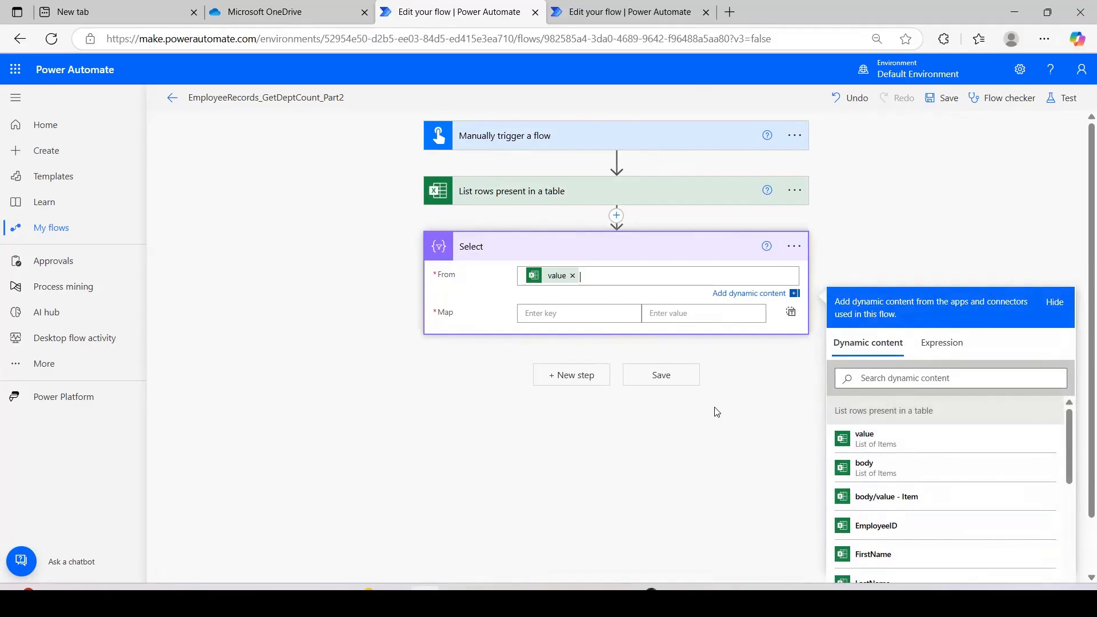
pyautogui.click(553, 316)
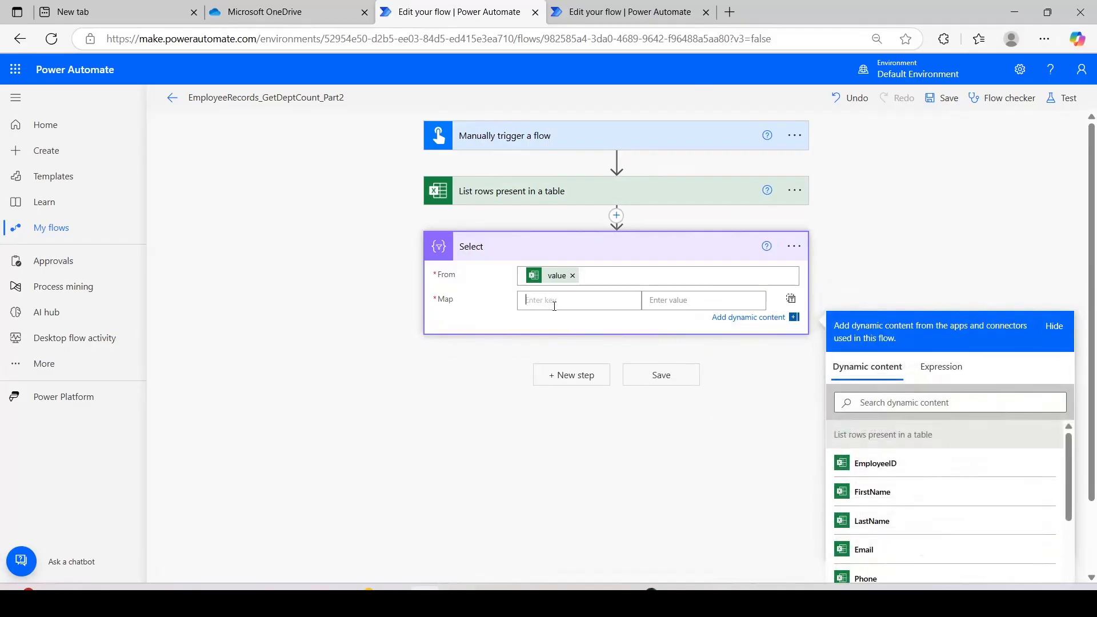
pyautogui.write('DeptName')
pyautogui.click(665, 301)
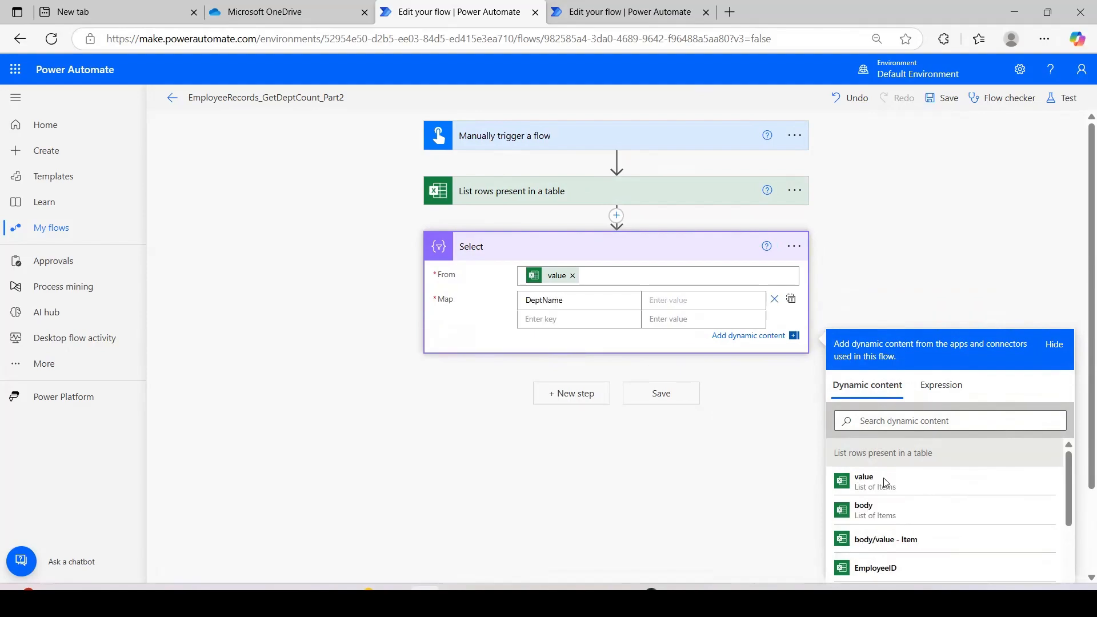
pyautogui.moveTo(1067, 485); pyautogui.dragTo(1071, 540)
pyautogui.click(875, 526)
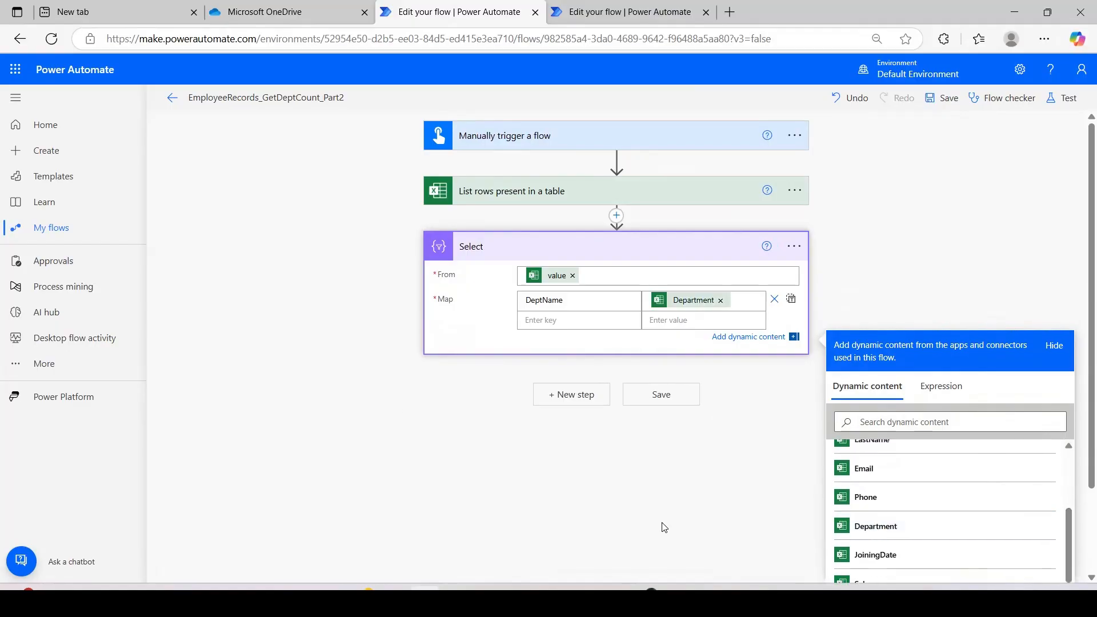
pyautogui.click(398, 411)
# Rename the Select action as Select-Department
pyautogui.click(802, 246)
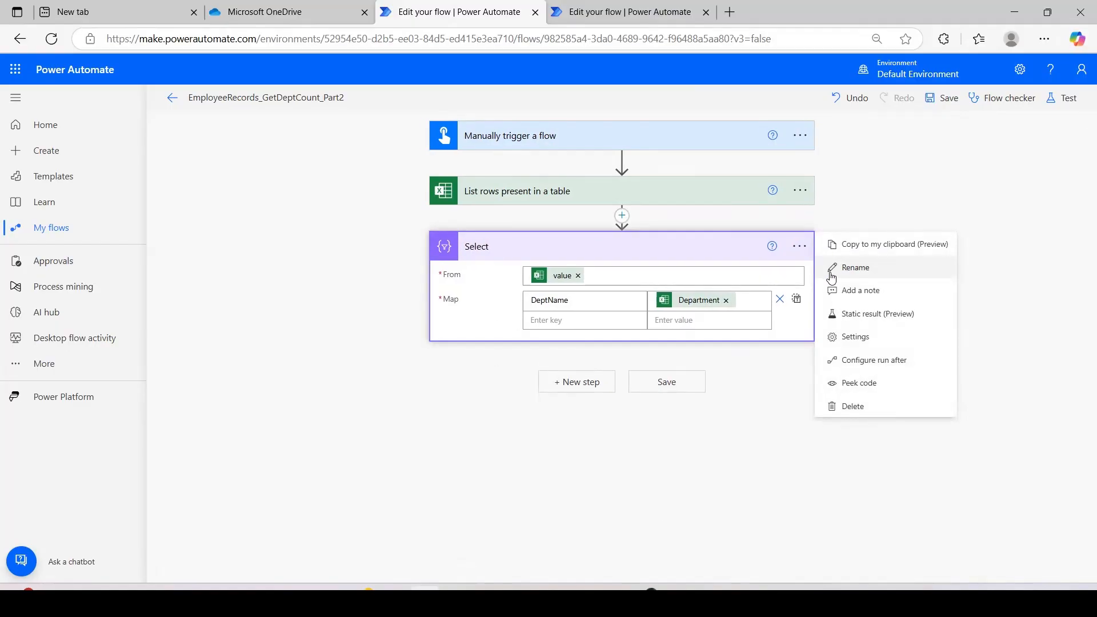
pyautogui.click(856, 268)
pyautogui.click(518, 244)
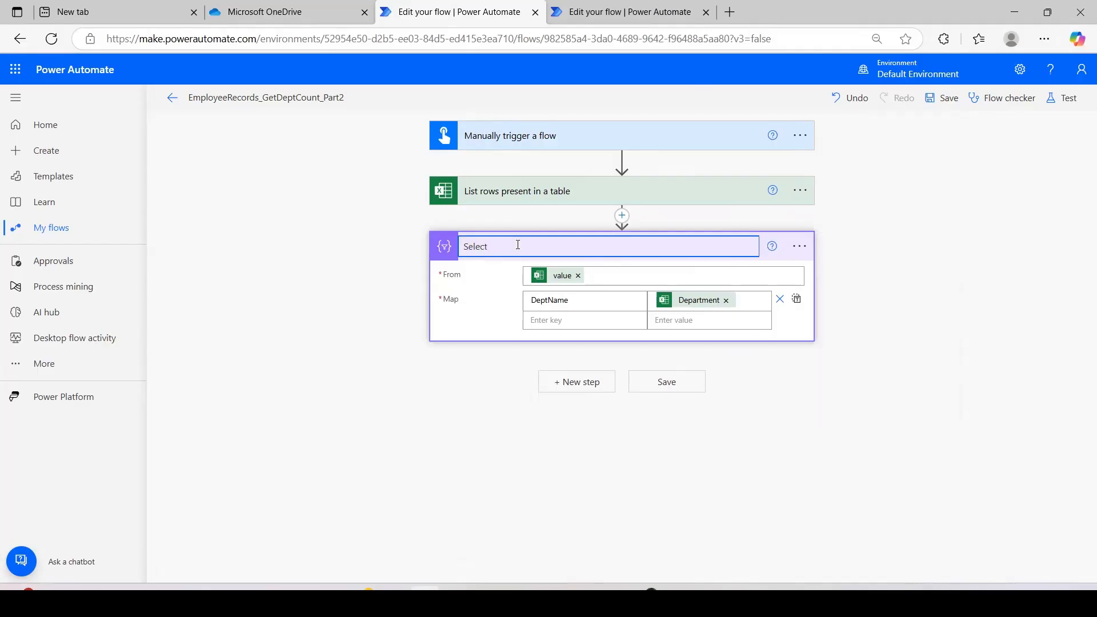
pyautogui.write('-Select')
pyautogui.write('ment')
pyautogui.click(479, 355)
pyautogui.click(466, 378)
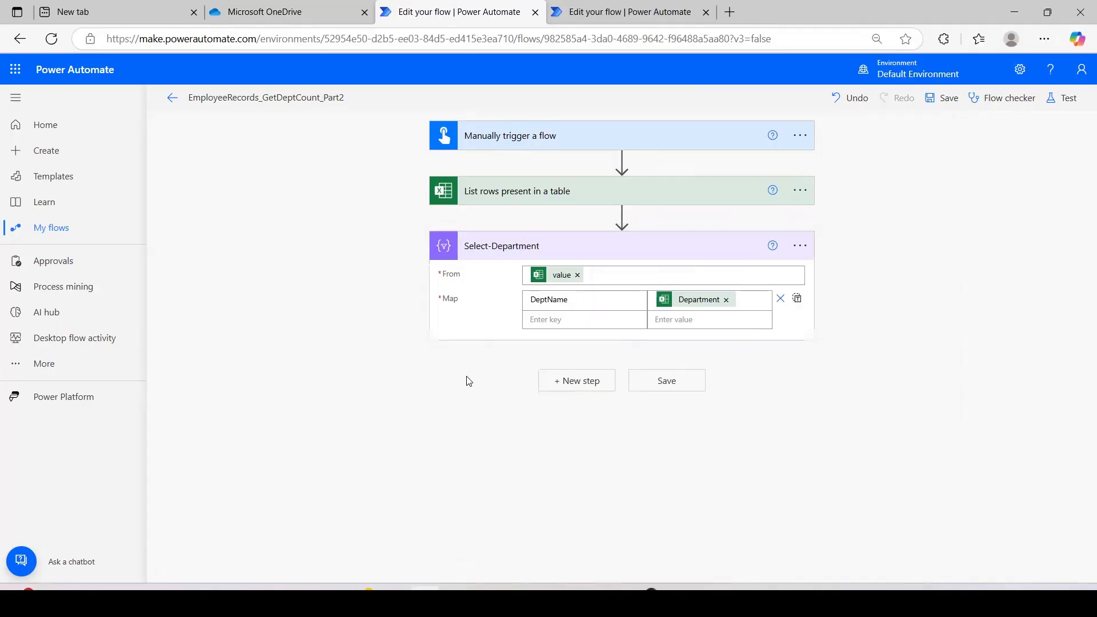
# Add a Data Operation Compose action below Select-Department
pyautogui.click(591, 388)
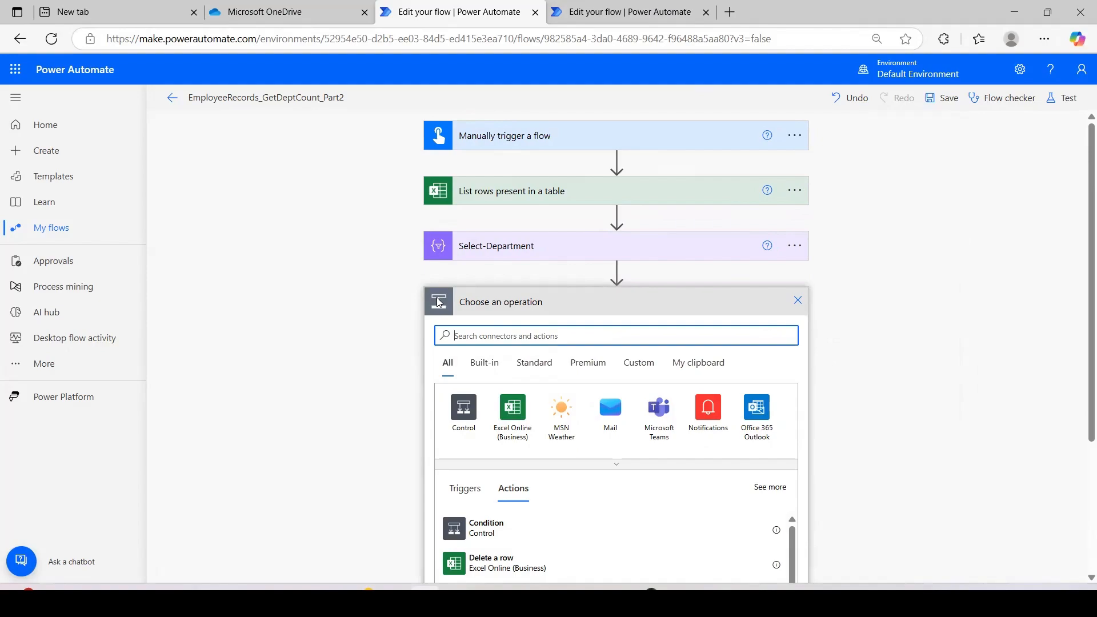
pyautogui.write('compose')
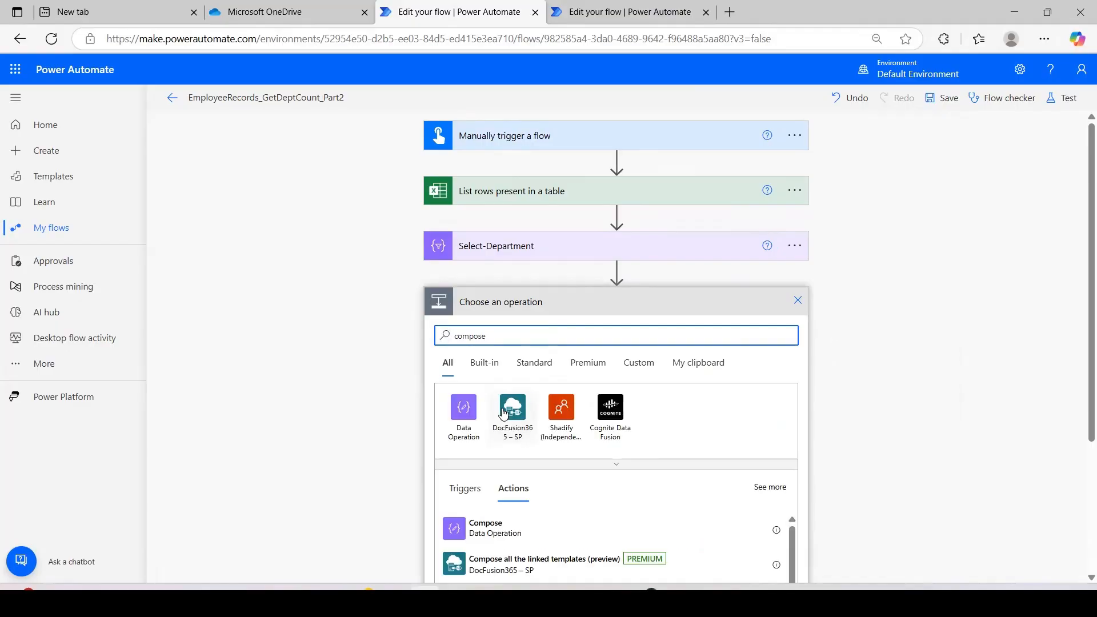
pyautogui.click(484, 527)
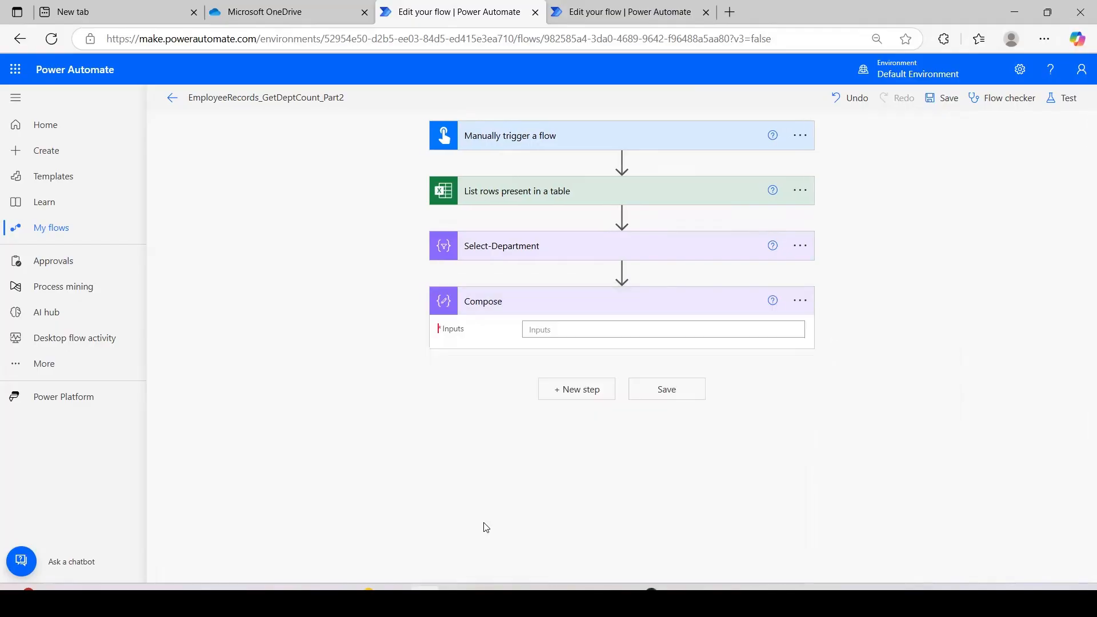
# Set the Compose inputs to a union expression with the Select-Department output as both of its collections
pyautogui.click(560, 330)
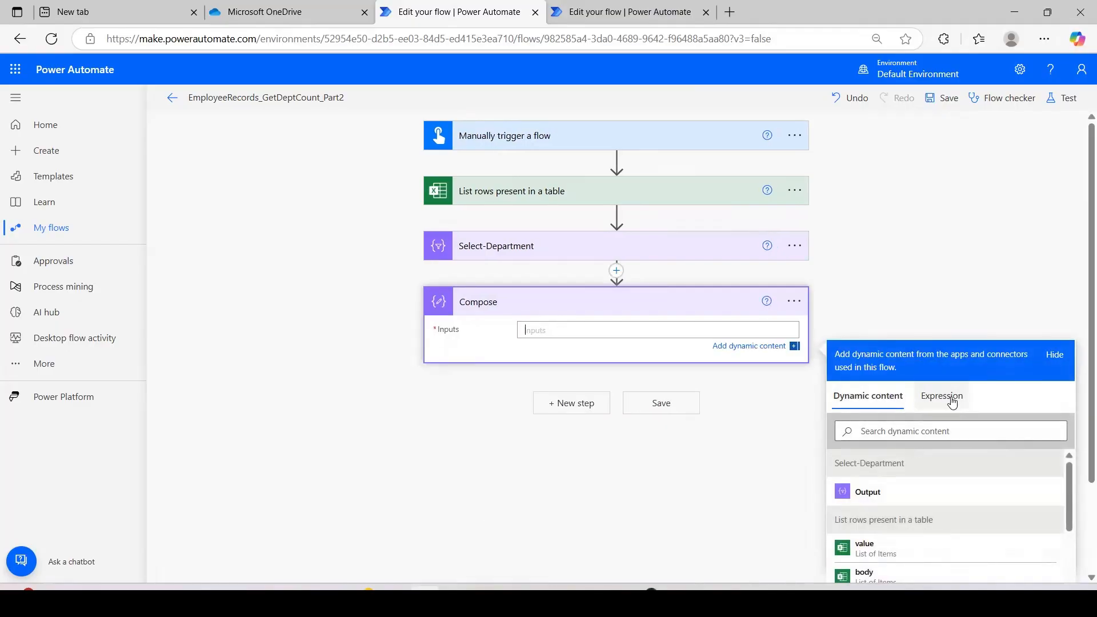
pyautogui.click(951, 400)
pyautogui.write('un')
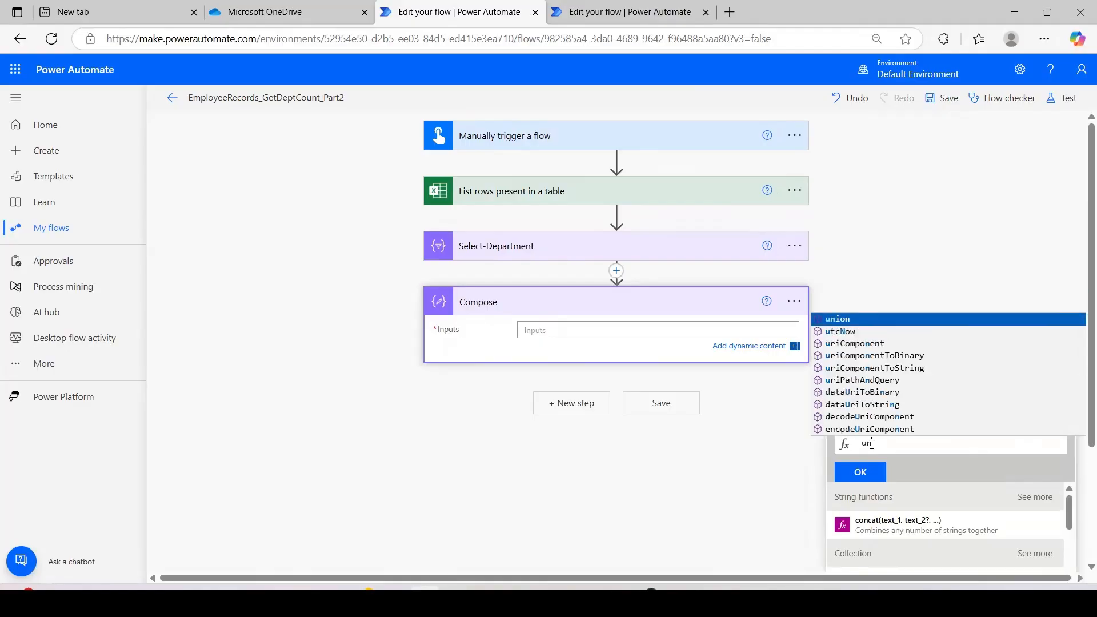
pyautogui.press('Tab')
pyautogui.write('(')
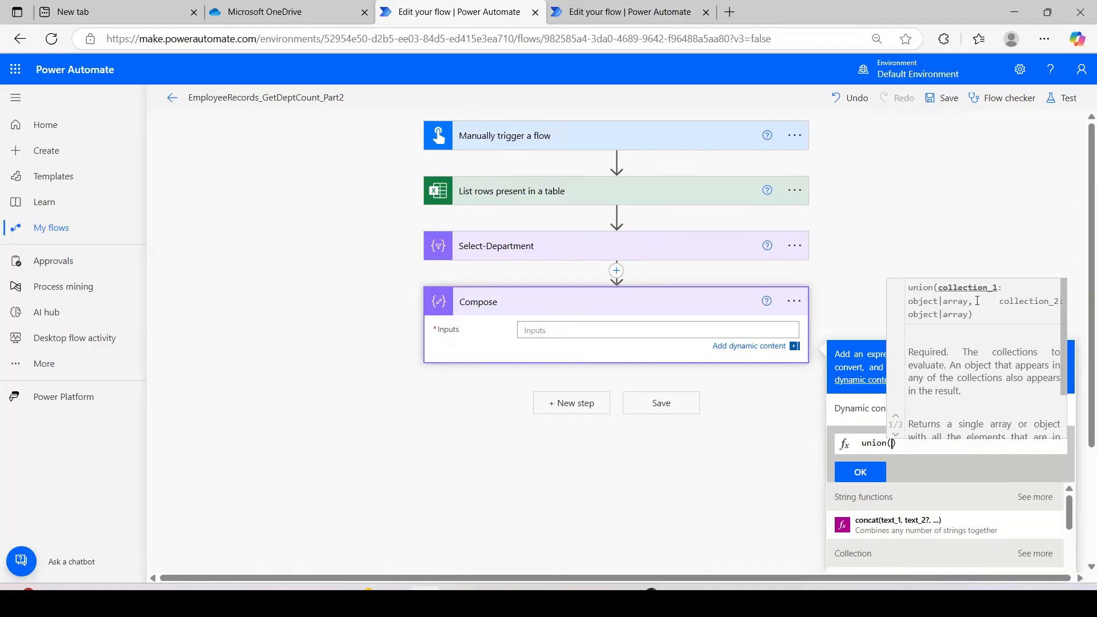
pyautogui.click(860, 408)
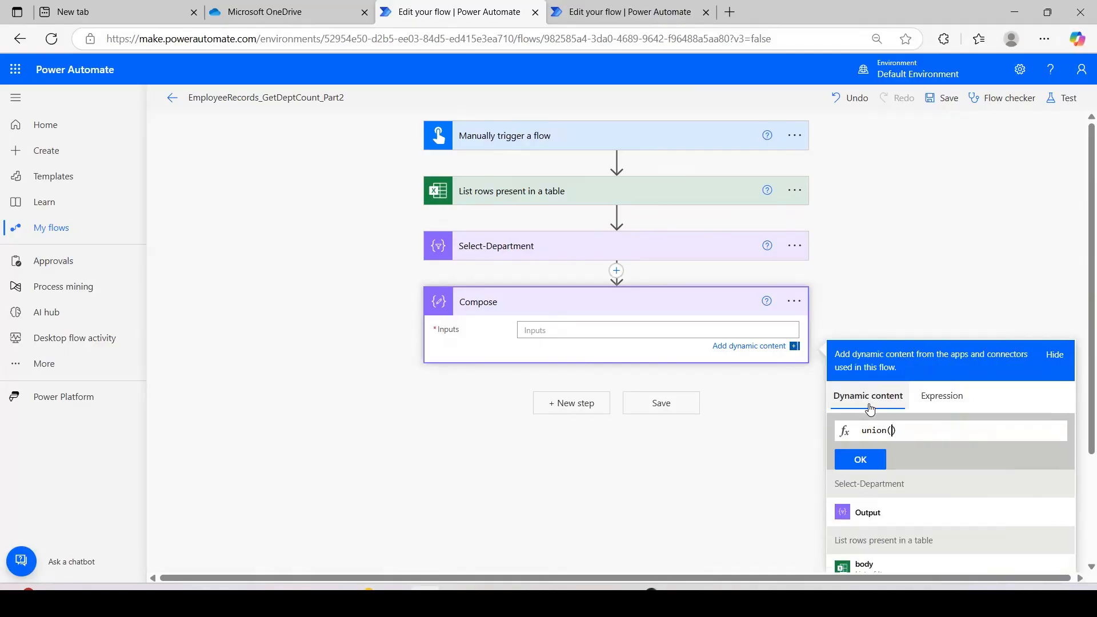
pyautogui.click(886, 526)
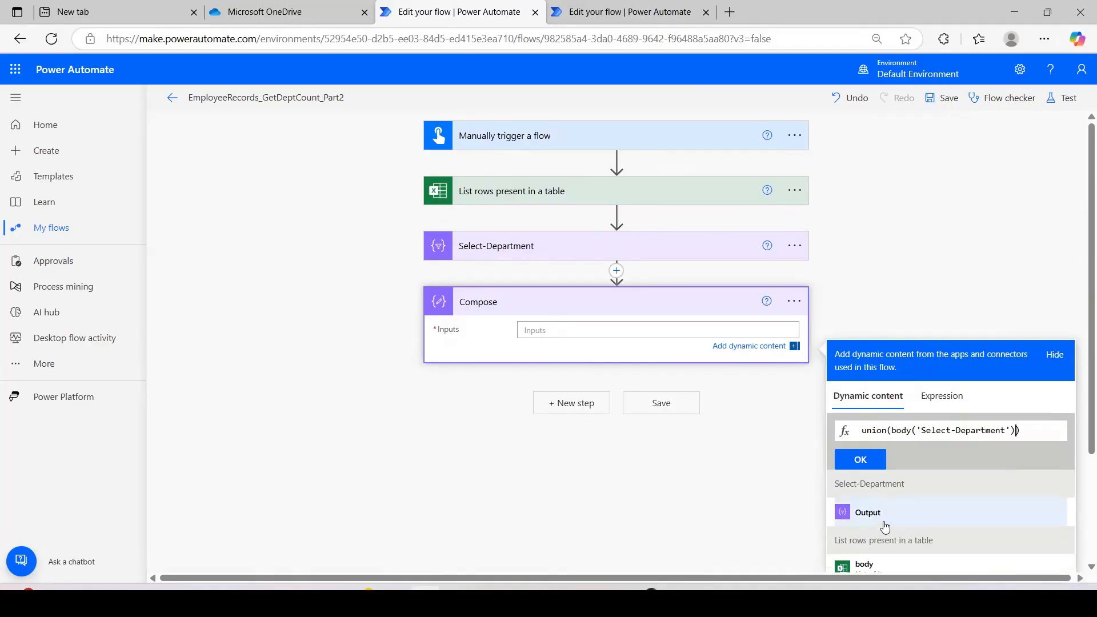
pyautogui.write(',')
pyautogui.click(885, 523)
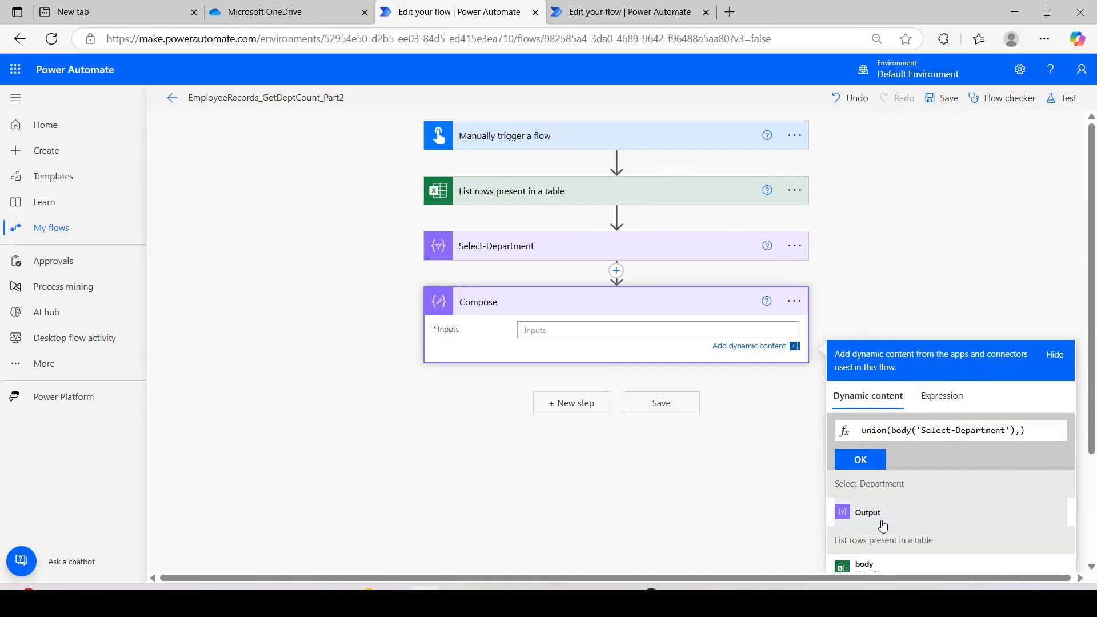
pyautogui.click(860, 460)
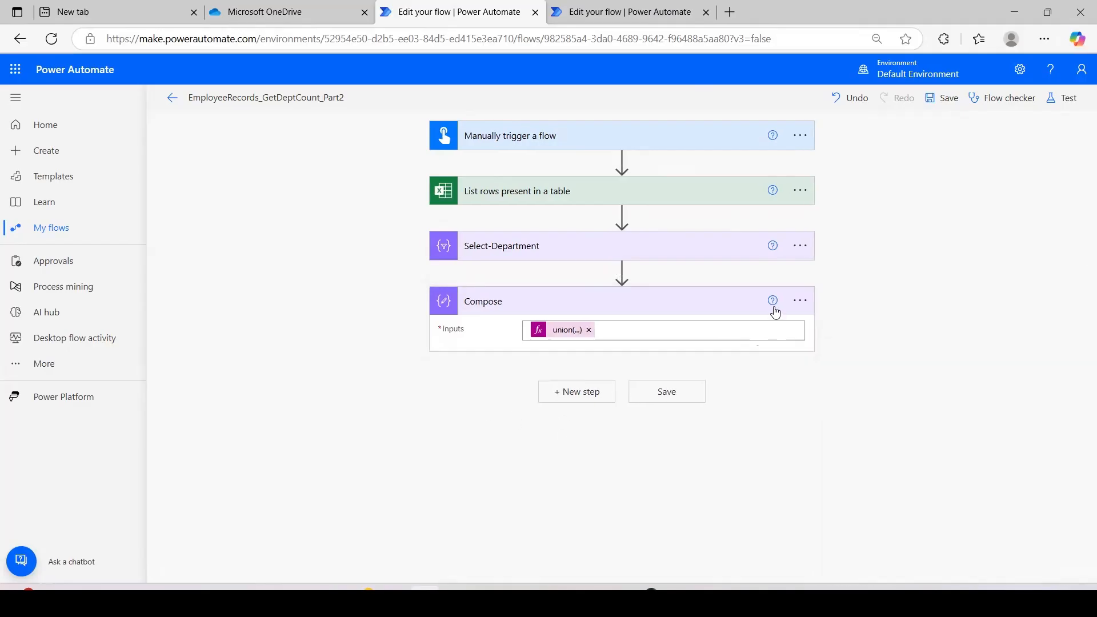
# Rename the Compose action holding the union expression as Compose-Unique data
pyautogui.click(800, 301)
pyautogui.click(854, 320)
pyautogui.click(536, 299)
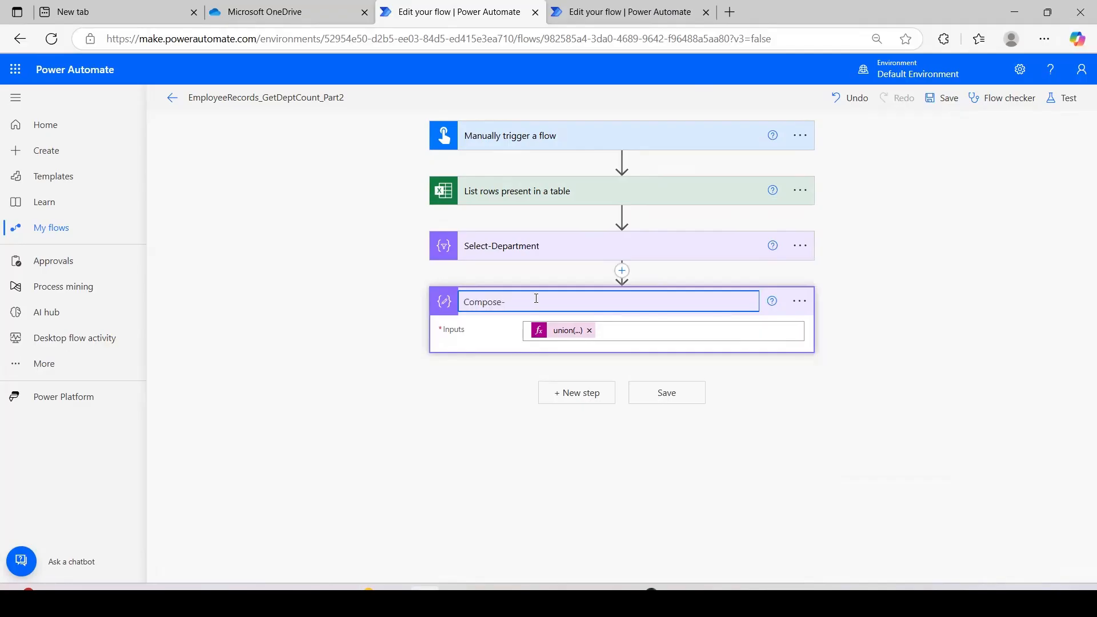
pyautogui.write('-Unique-data')
pyautogui.click(384, 491)
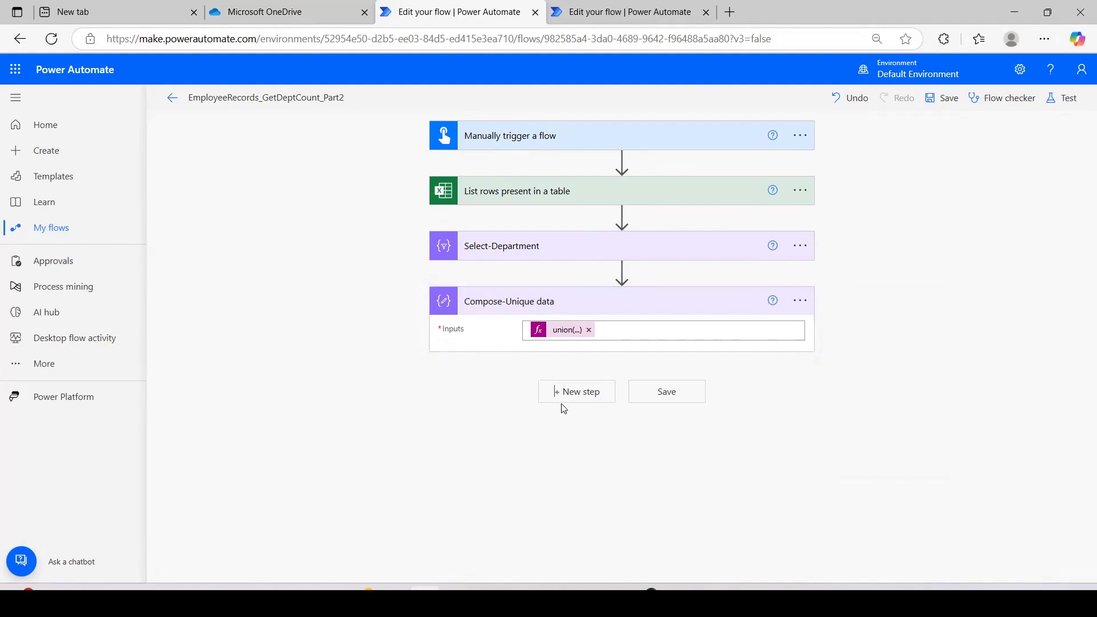
# Add another Data Operation Compose action below Compose-Unique data
pyautogui.click(577, 394)
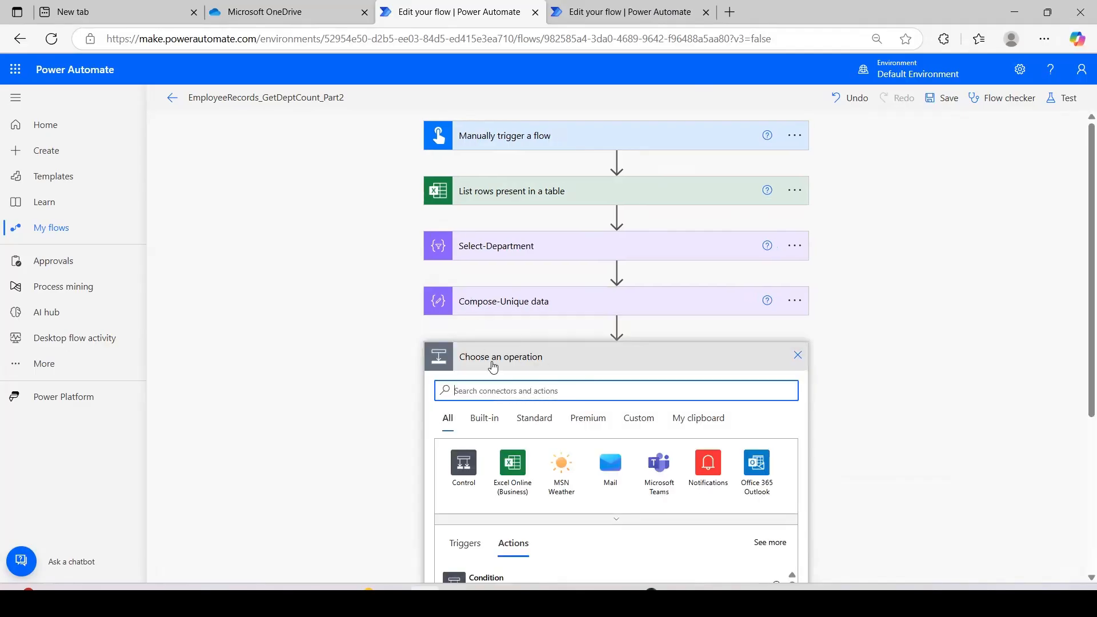
pyautogui.write('compose')
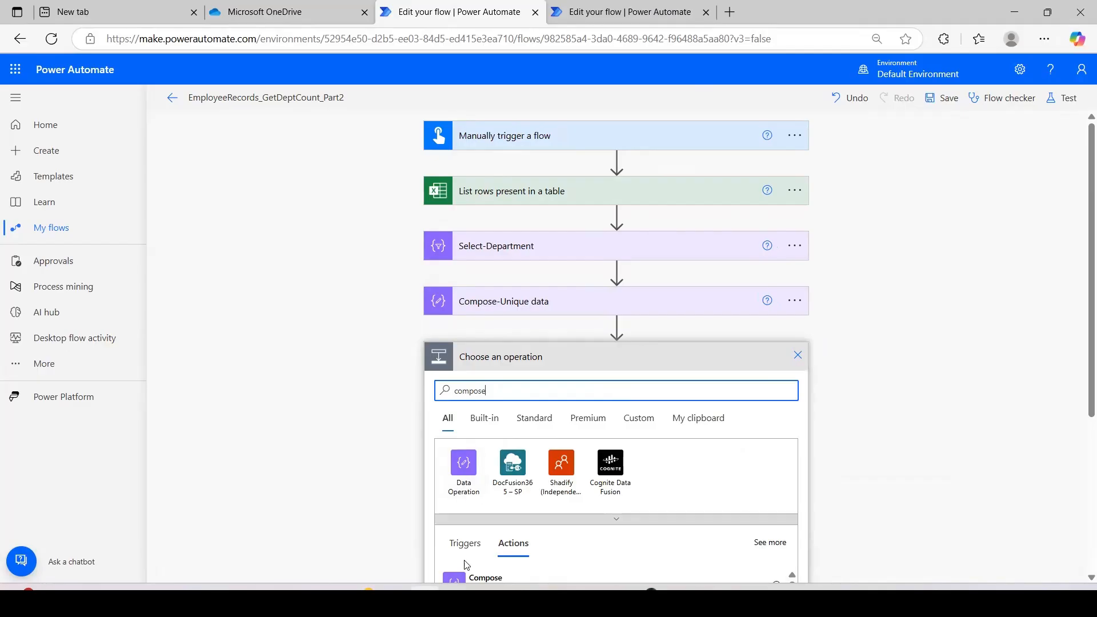
pyautogui.click(486, 581)
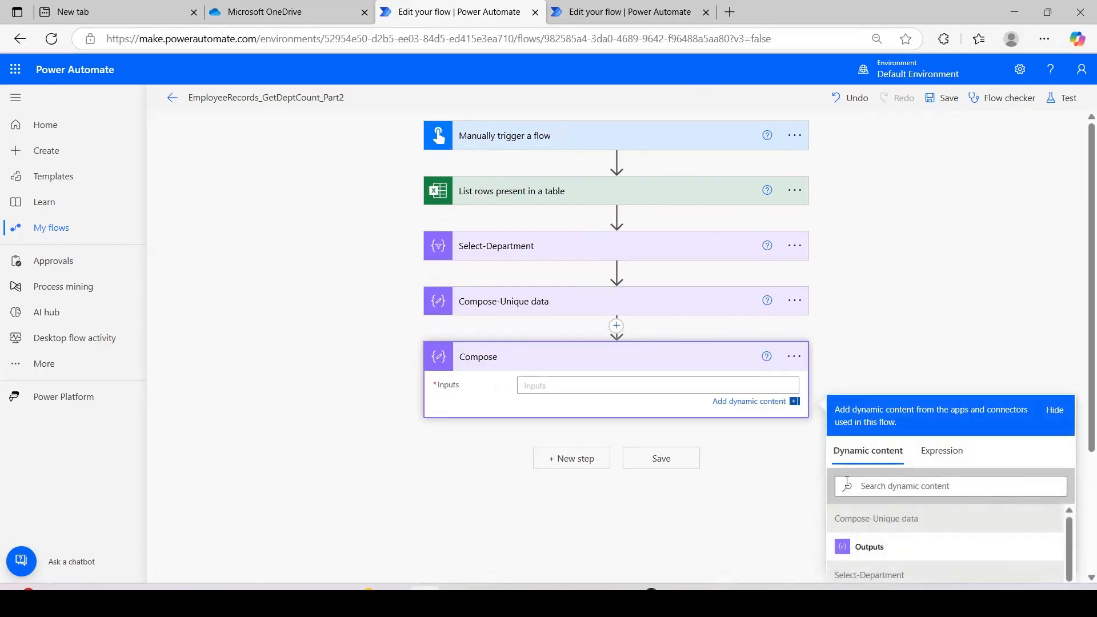
# Set the new Compose action's inputs to the expression length(outputs('Compose-Unique_data'))
pyautogui.click(942, 464)
pyautogui.write('le')
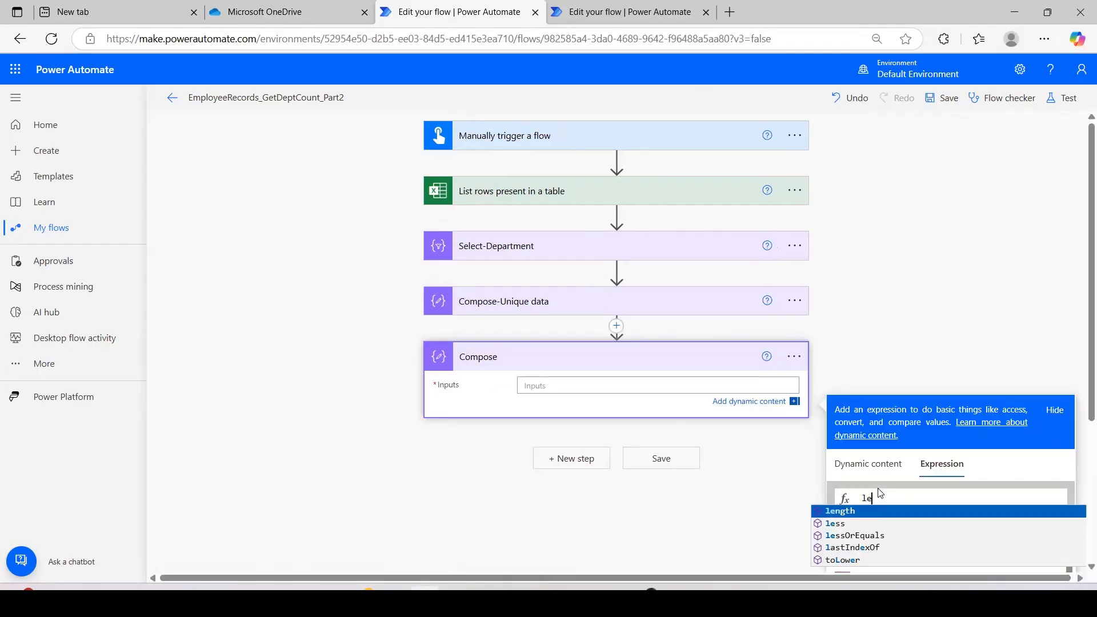
pyautogui.write('ngth')
pyautogui.press('Tab')
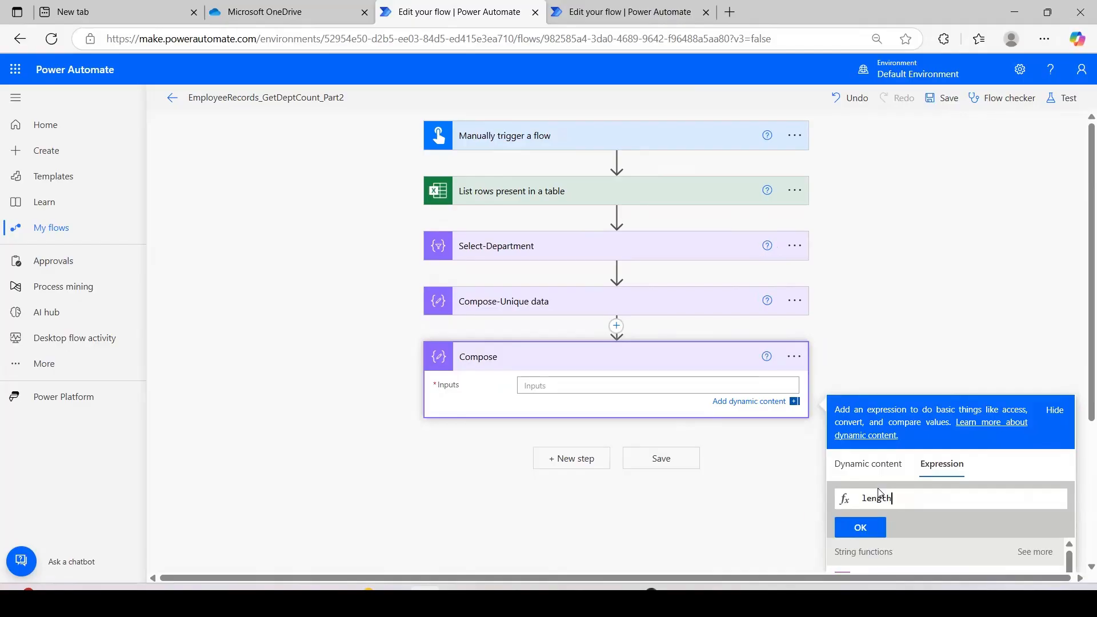
pyautogui.write('(')
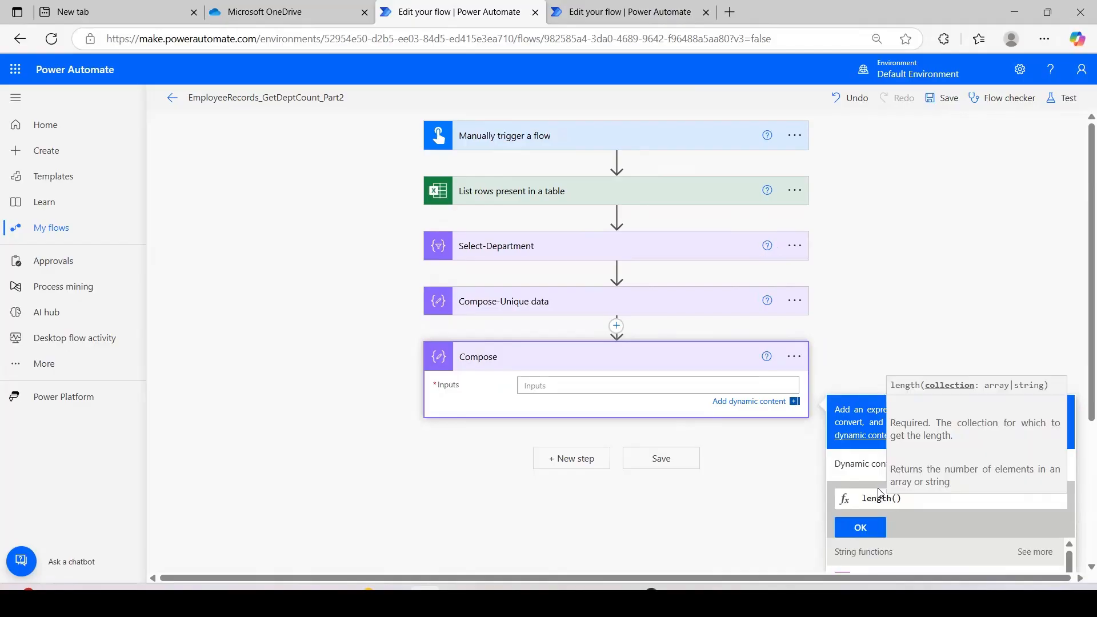
pyautogui.click(868, 451)
pyautogui.click(870, 567)
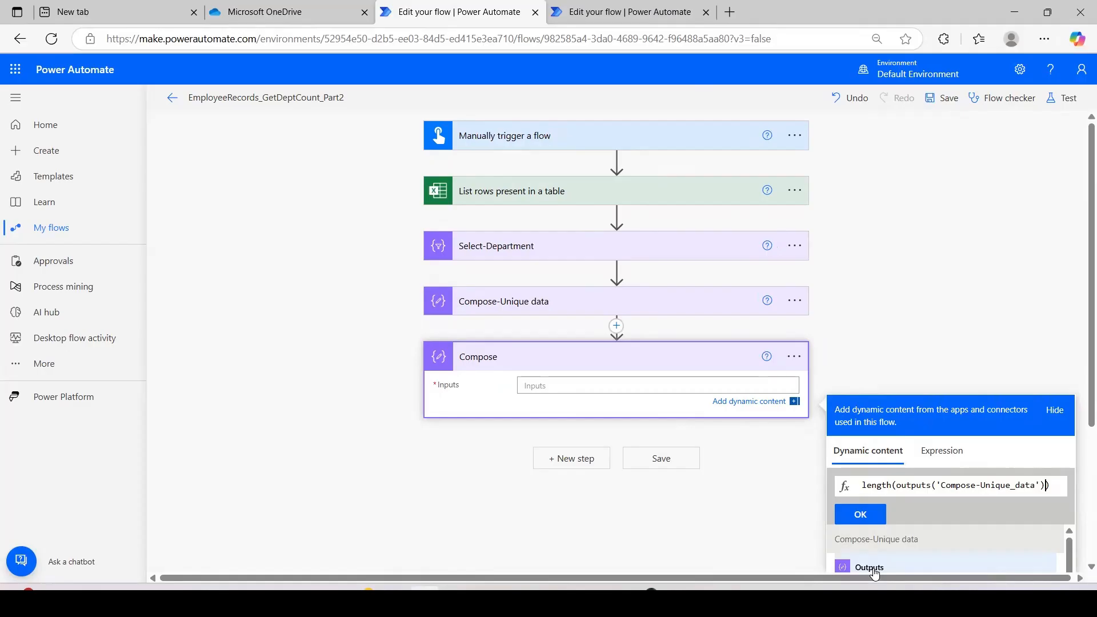
pyautogui.click(860, 514)
pyautogui.click(425, 468)
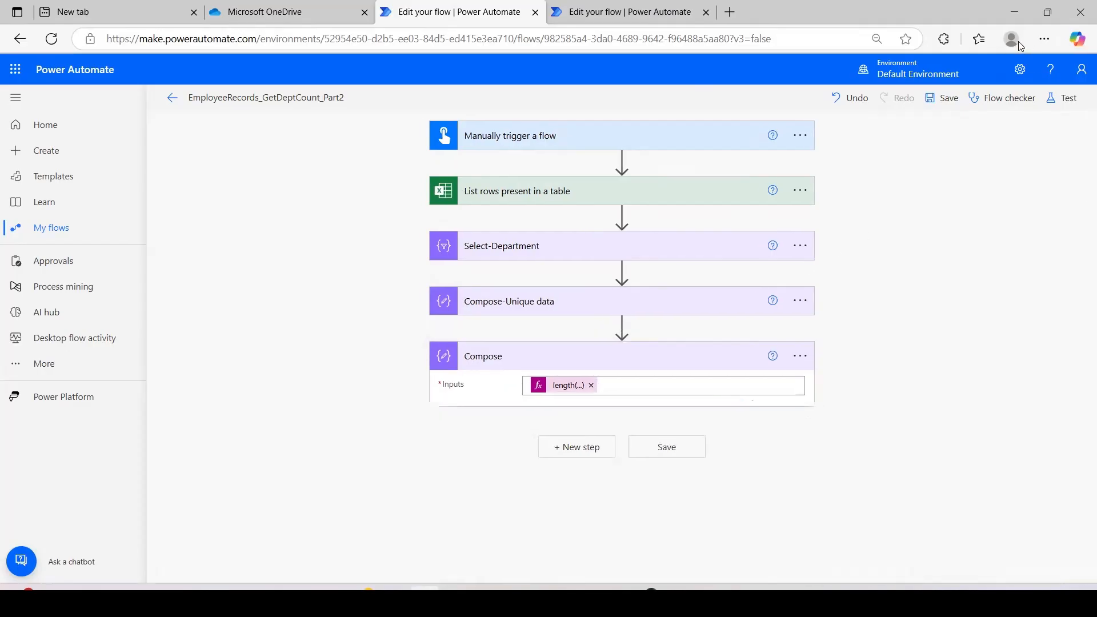
# Save the flow, run a manual test, and inspect the Compose action's output in the run results
pyautogui.click(944, 98)
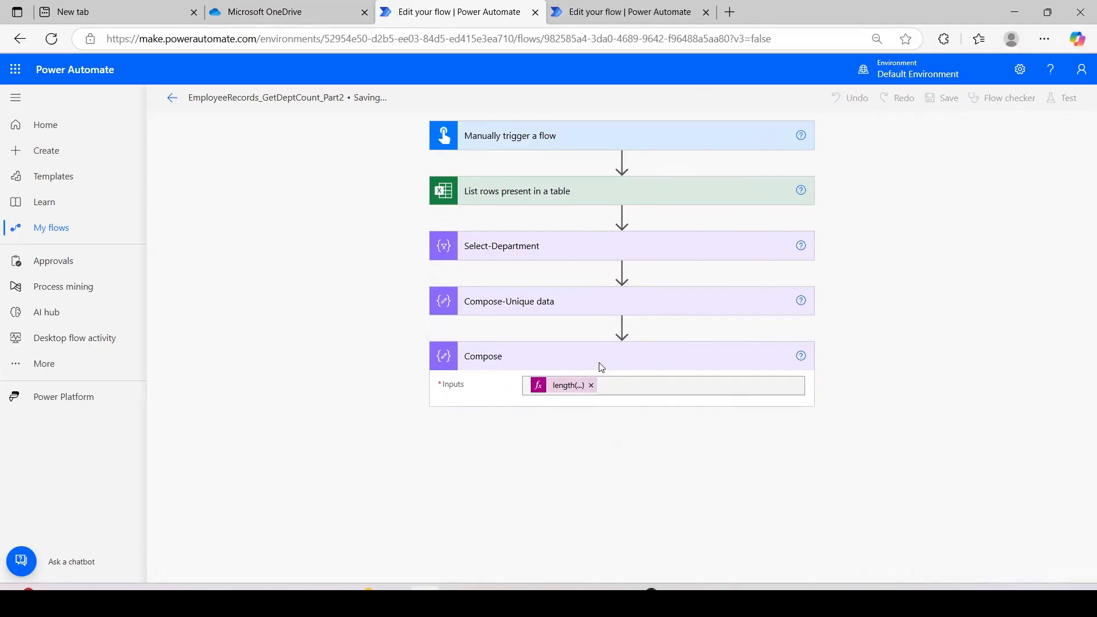
pyautogui.click(1062, 97)
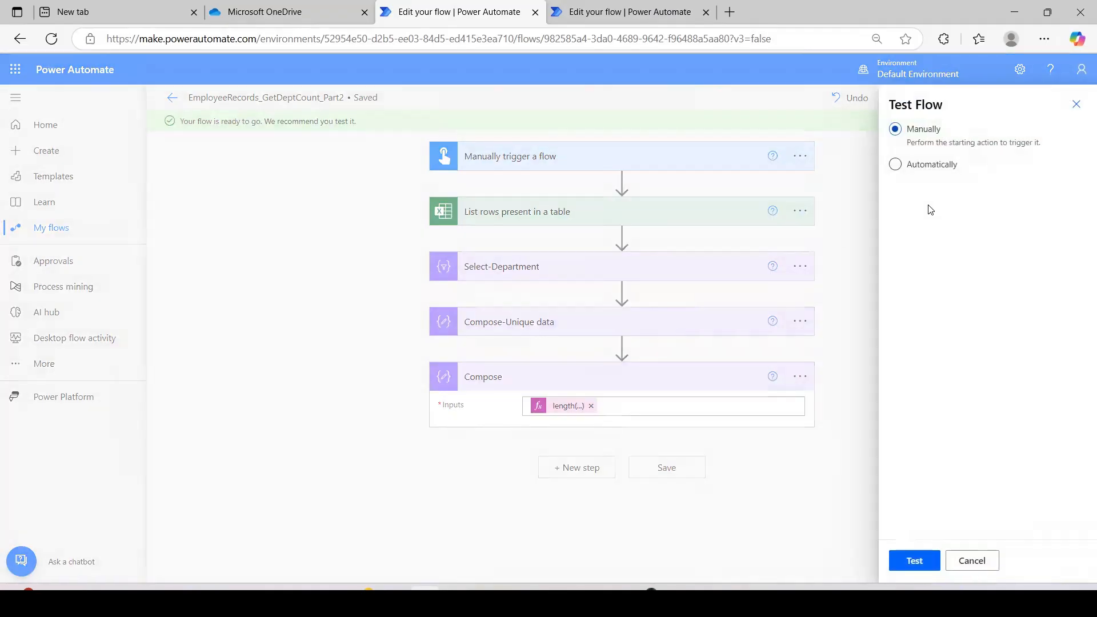
pyautogui.click(914, 562)
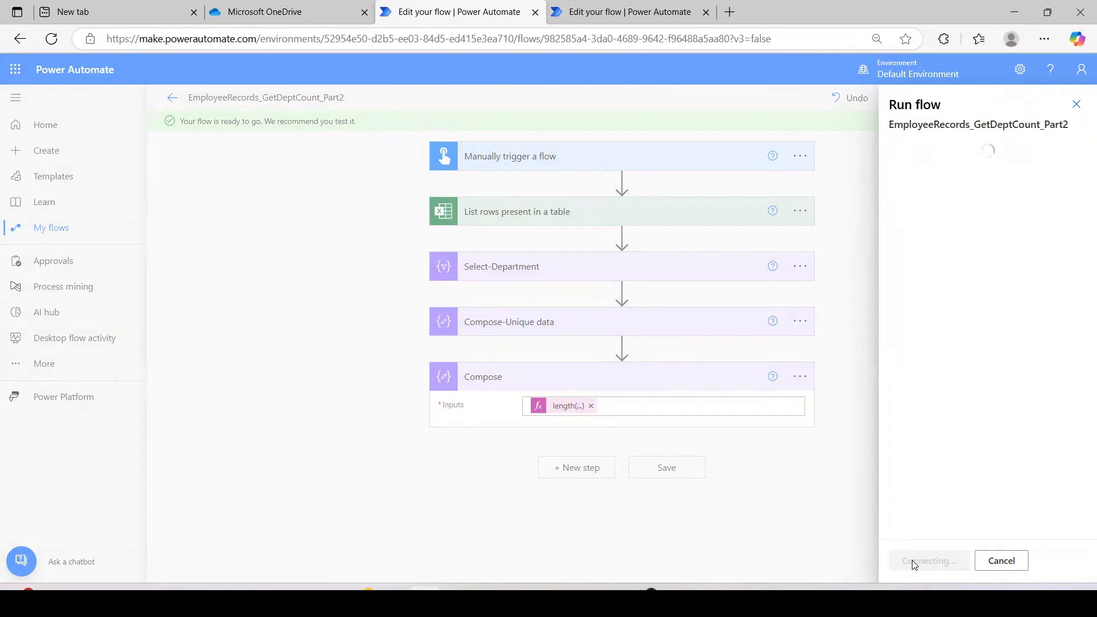
pyautogui.click(914, 561)
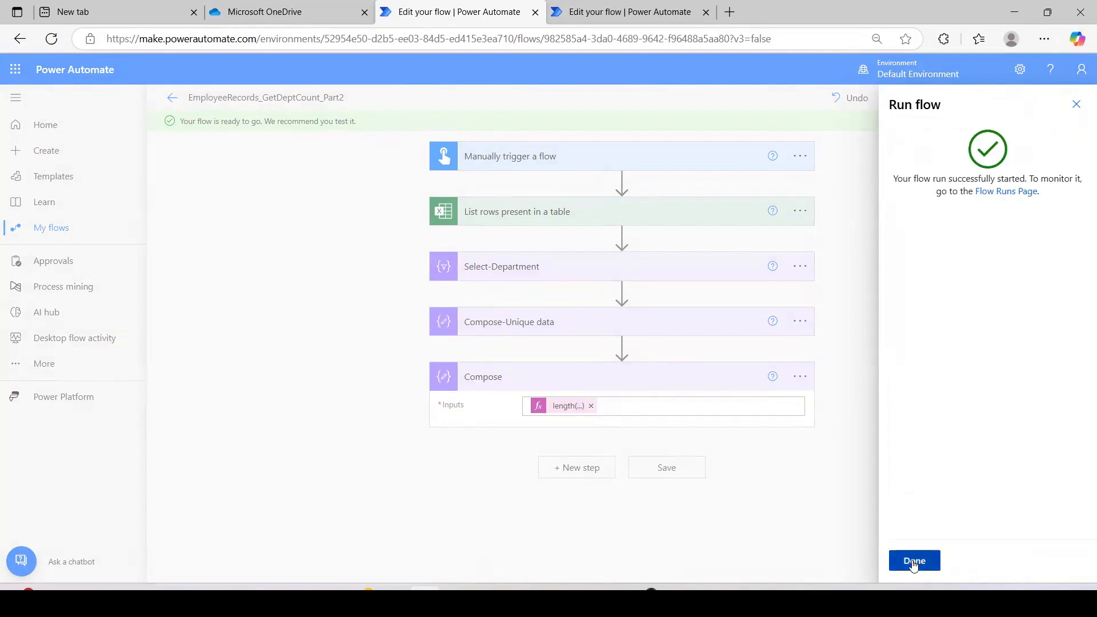
pyautogui.click(914, 561)
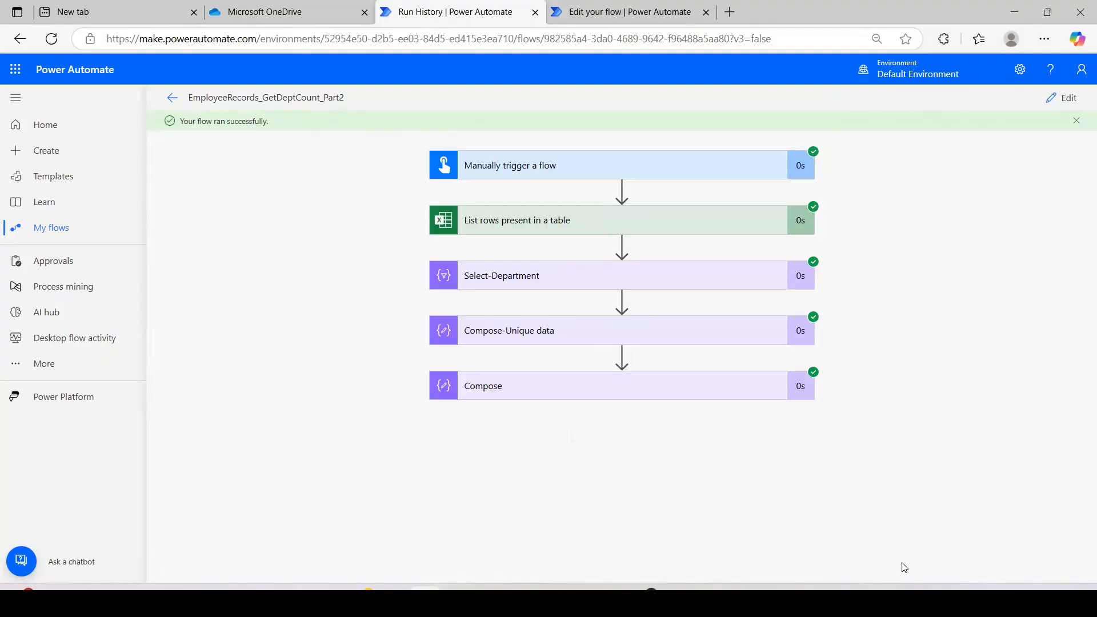
pyautogui.click(631, 385)
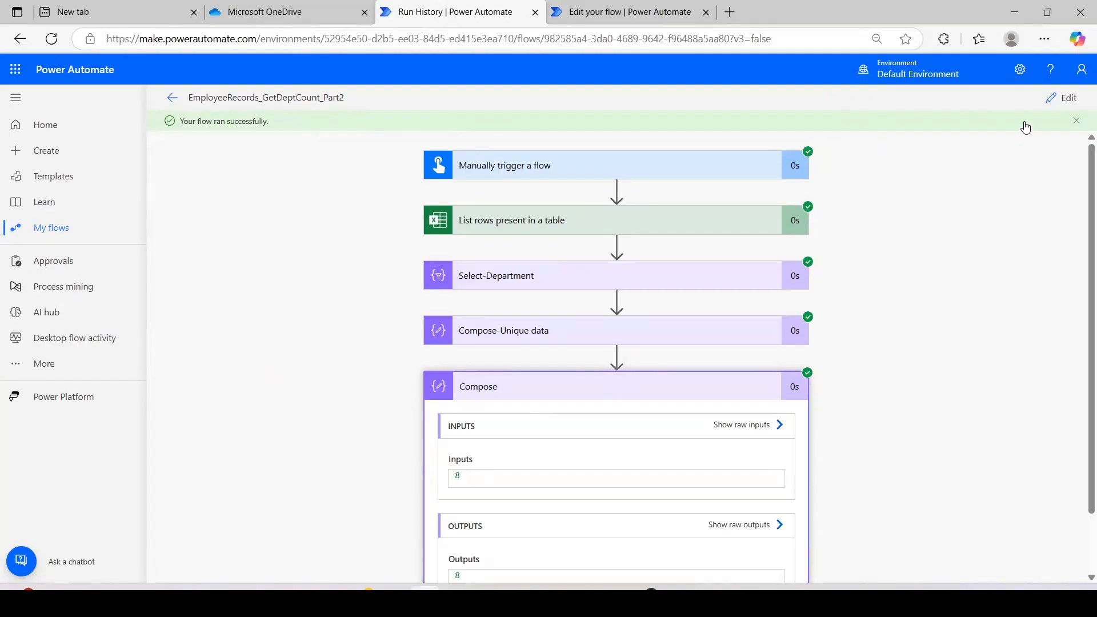
# Return to editing, start a new step, and append "- Total Department" after the length expression in the Compose inputs
pyautogui.click(1053, 100)
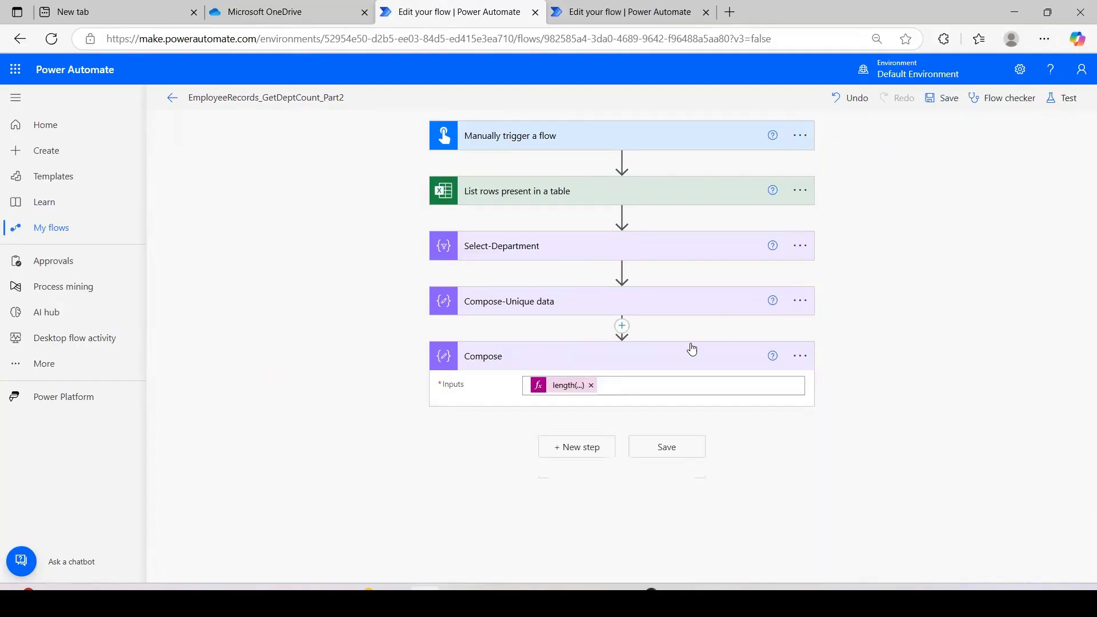
pyautogui.click(573, 446)
pyautogui.click(597, 360)
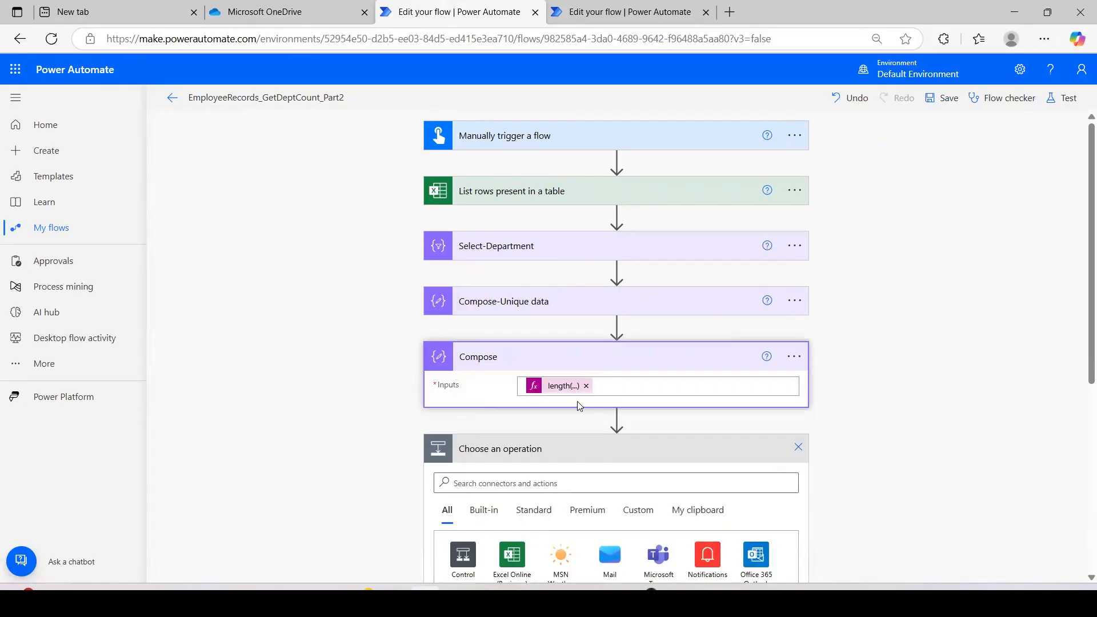
pyautogui.click(614, 385)
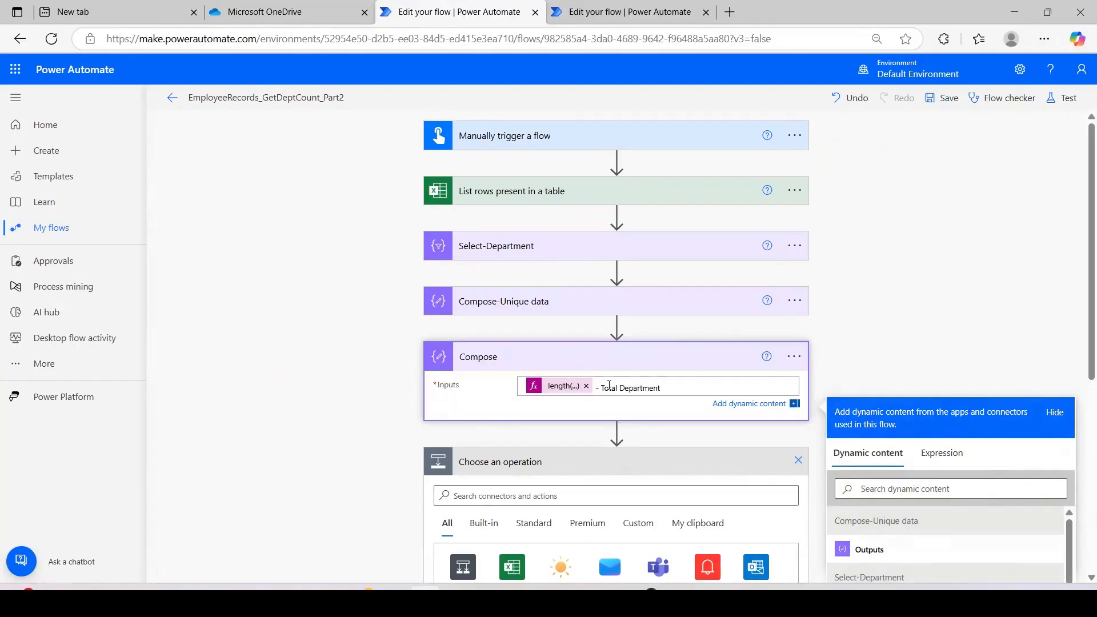
pyautogui.click(393, 481)
# Add an Apply to each control below Compose and select the Compose Outputs as its input
pyautogui.click(497, 483)
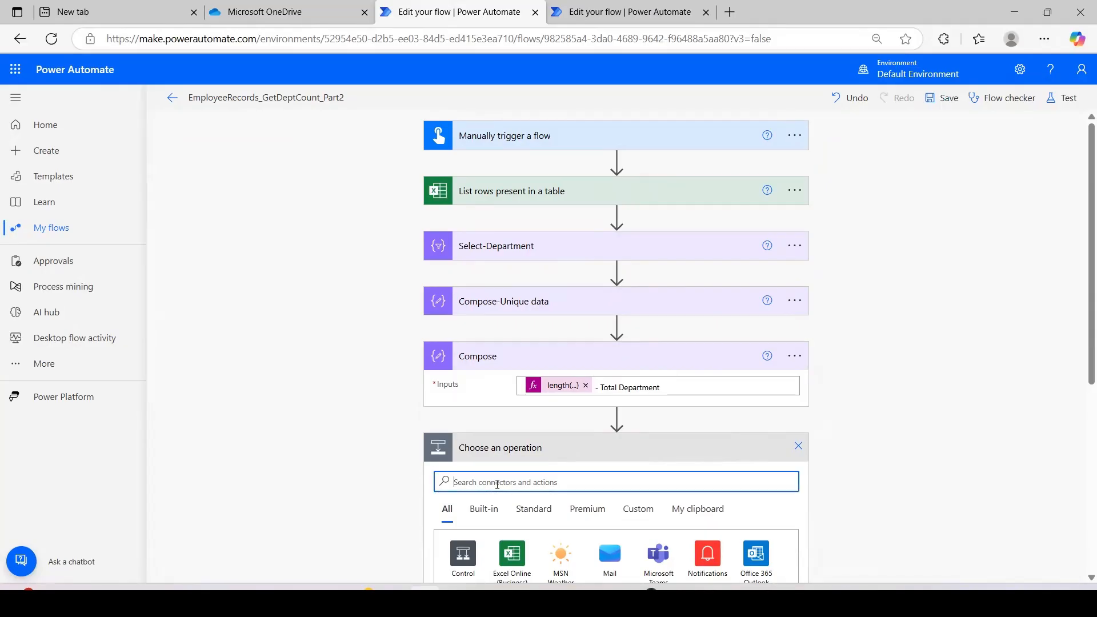
pyautogui.write('apply')
pyautogui.moveTo(1083, 242); pyautogui.dragTo(1082, 363)
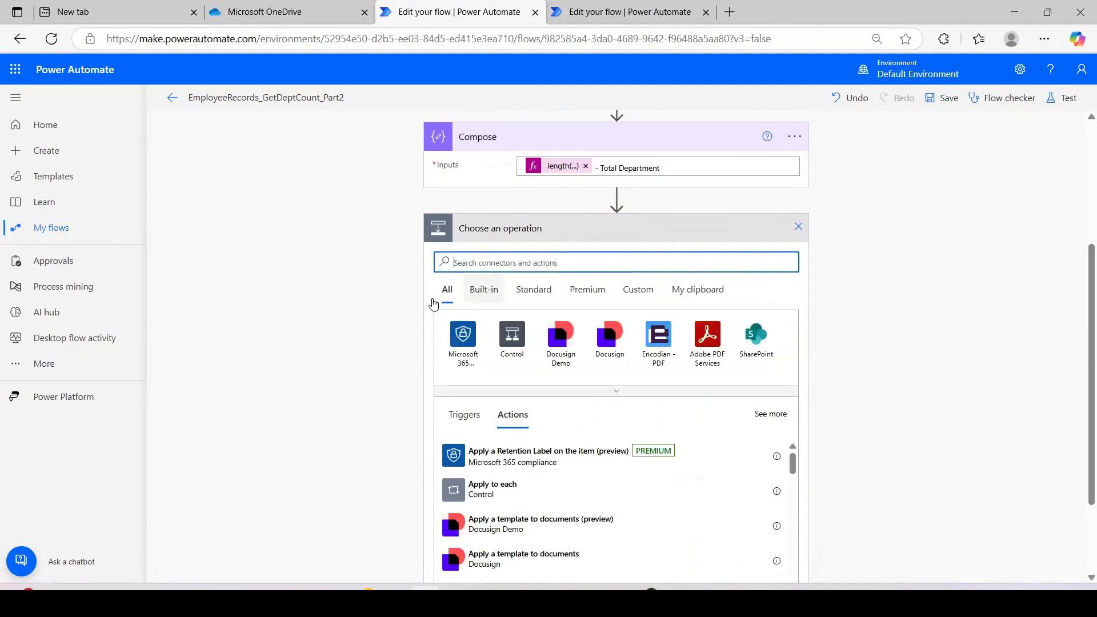
pyautogui.click(465, 329)
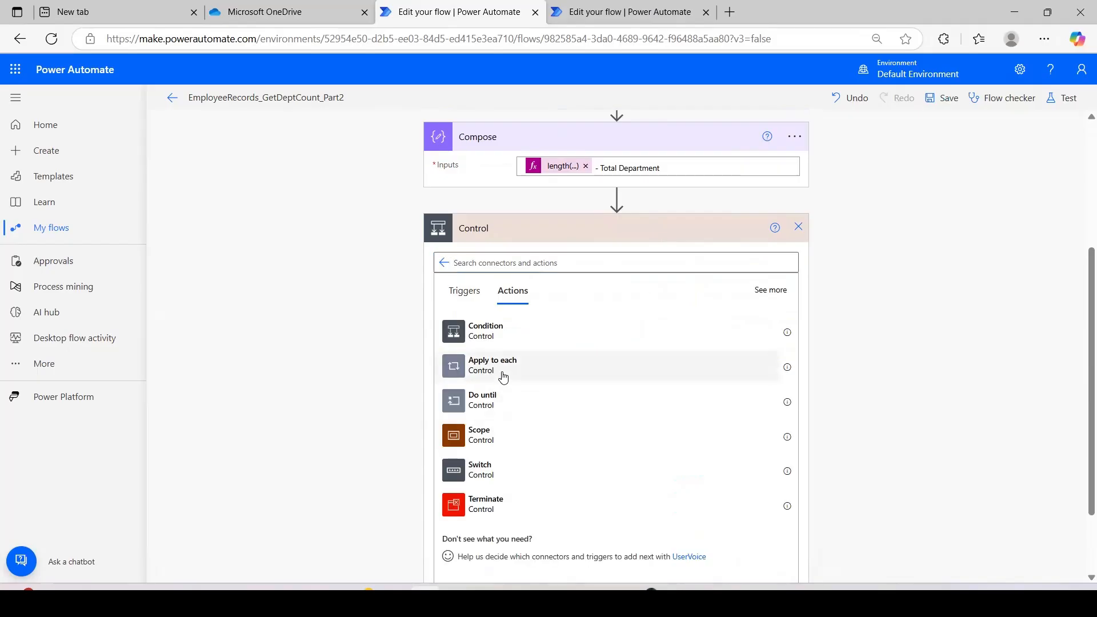
pyautogui.click(502, 372)
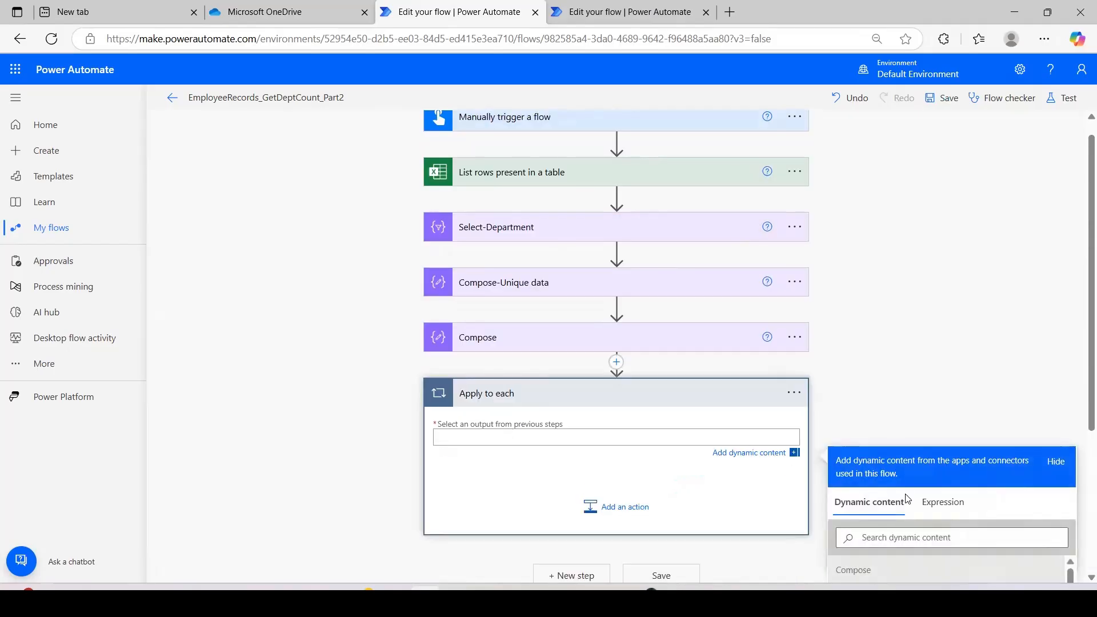
pyautogui.click(913, 428)
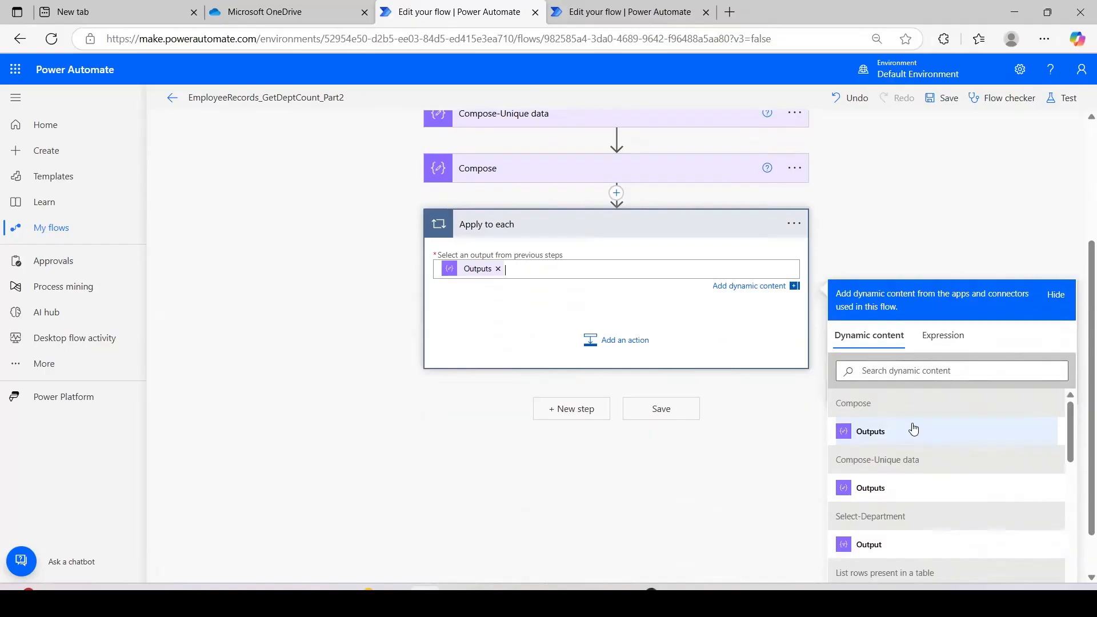
# Add a Filter array action inside the Apply to each loop
pyautogui.click(570, 343)
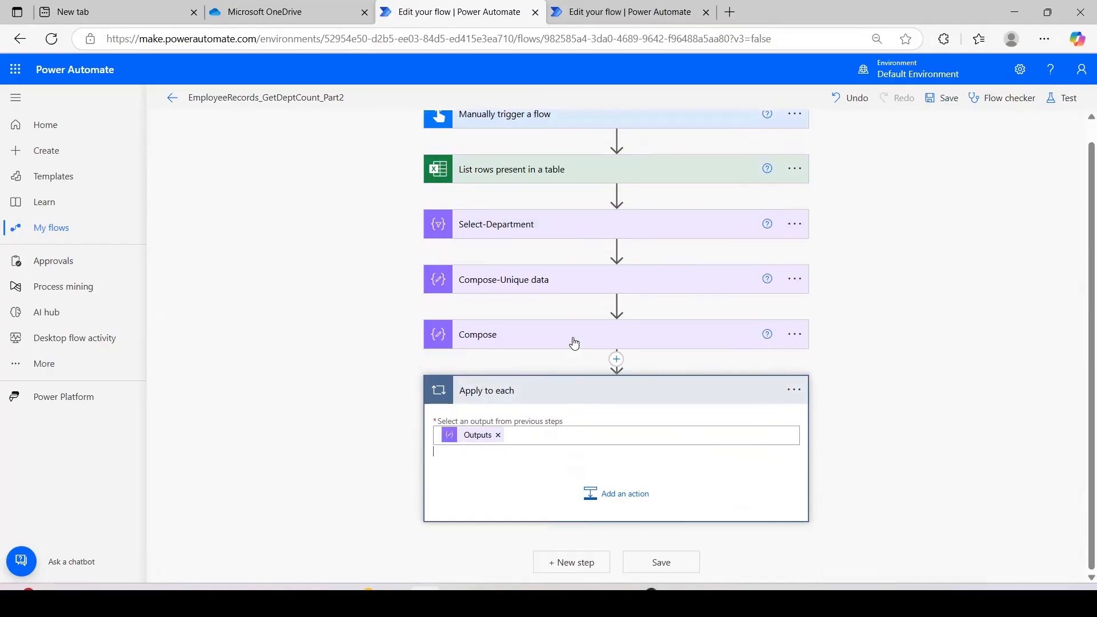
pyautogui.click(625, 494)
pyautogui.moveTo(1088, 331); pyautogui.dragTo(1088, 427)
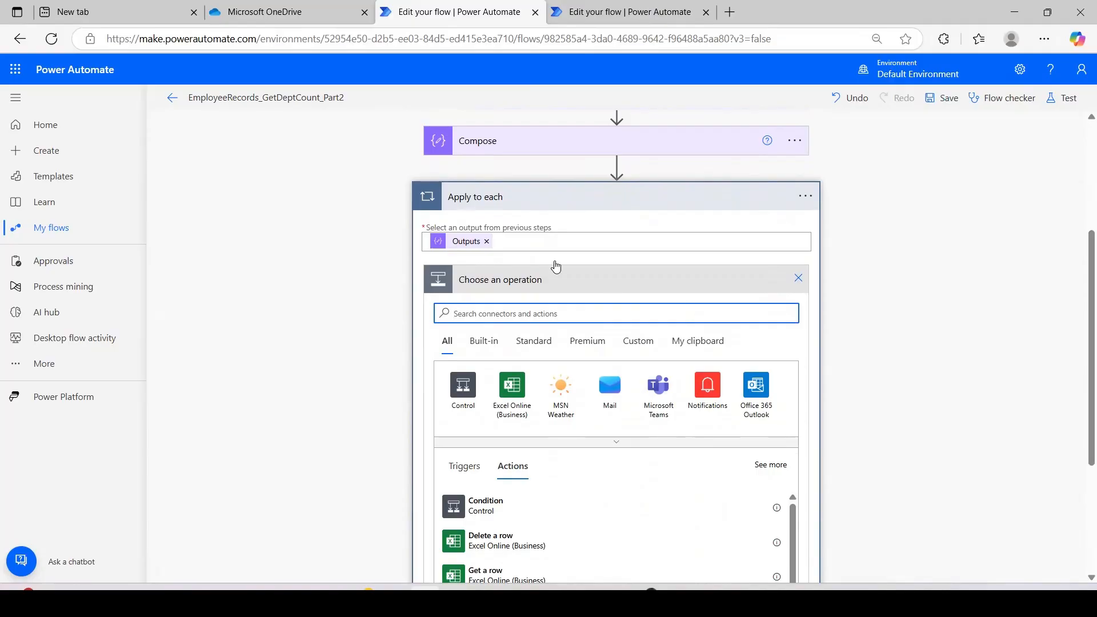
pyautogui.write('s')
pyautogui.press('BackSpace')
pyautogui.write('filter array')
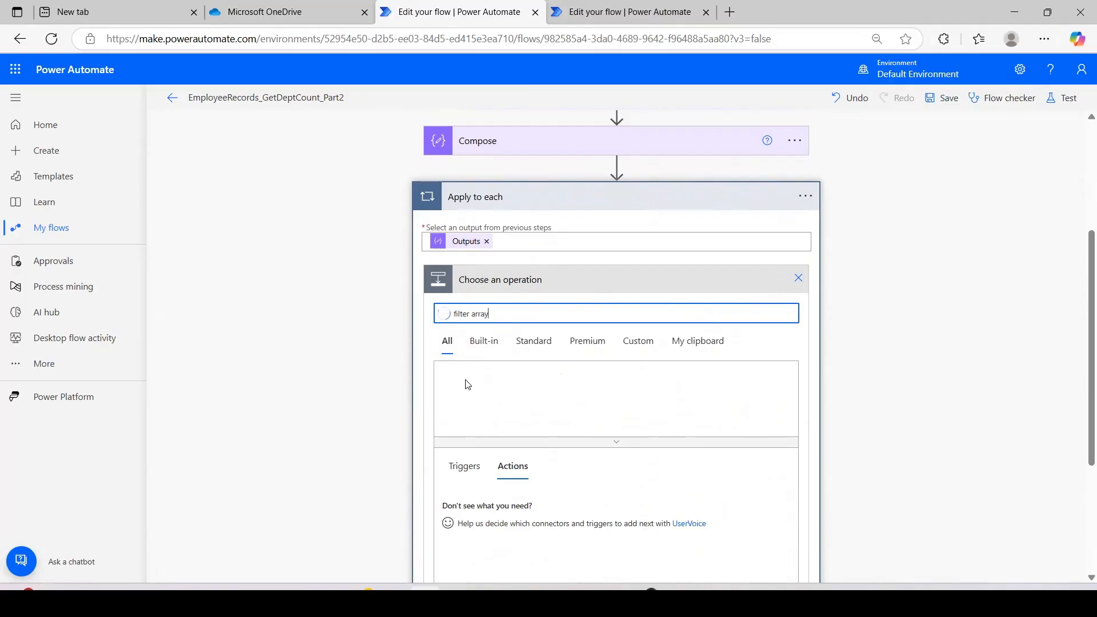
pyautogui.click(534, 499)
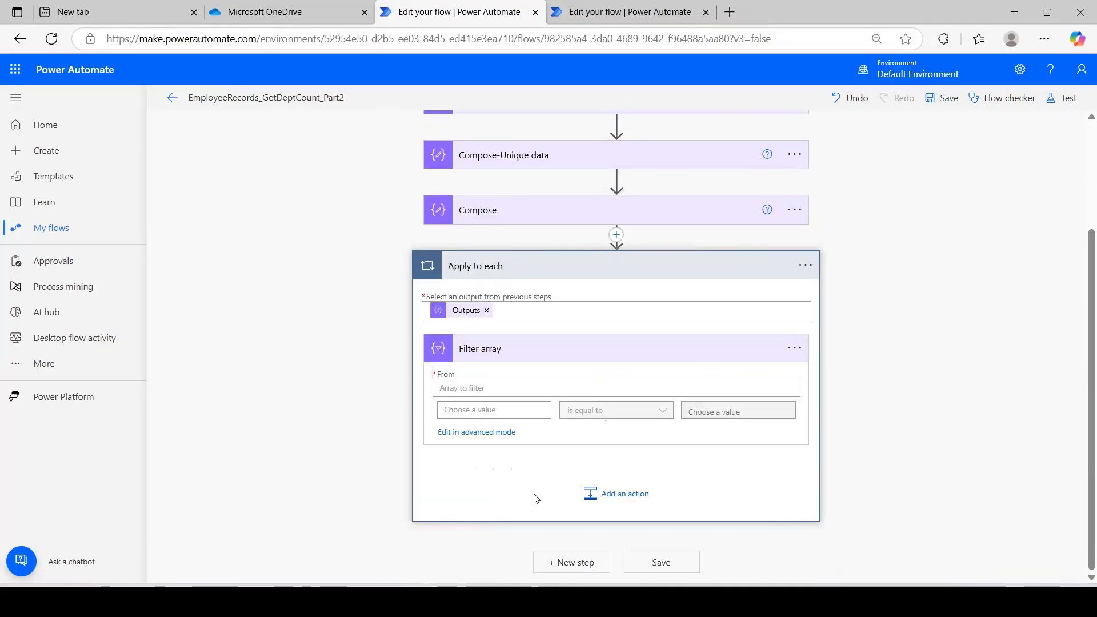
# Set the Filter array's From field to the value list of List rows present in a table
pyautogui.click(501, 389)
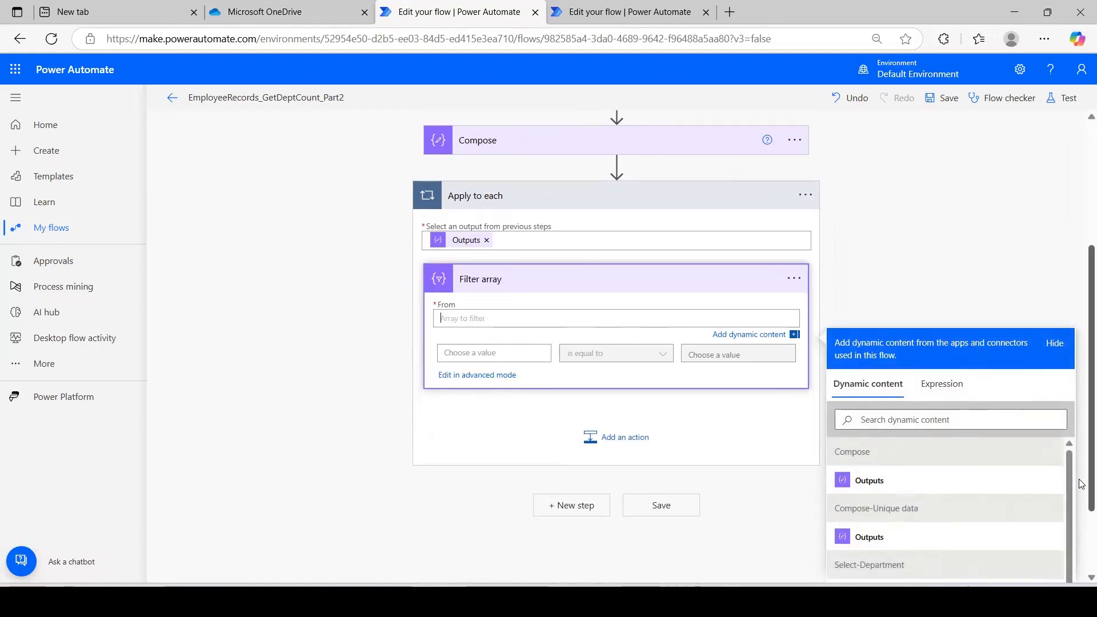
pyautogui.scroll(-2, 1080, 480)
pyautogui.click(915, 547)
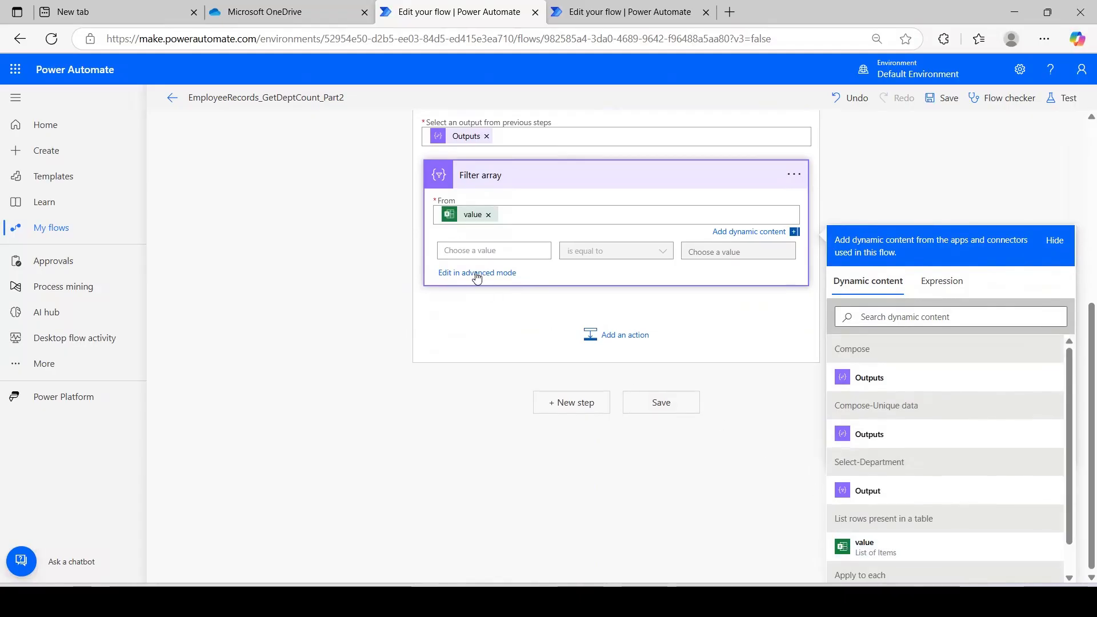
pyautogui.click(488, 252)
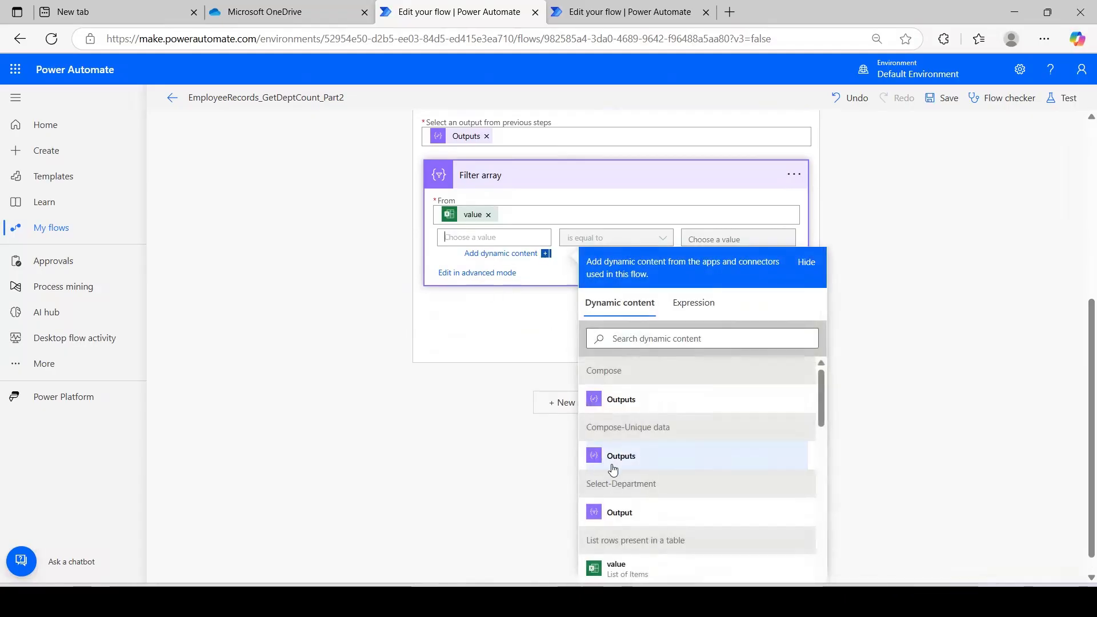
# Examine the Filter array settings in the EmployeeRecords_GetDeptCount_Part1 flow and return to the Part2 flow
pyautogui.doubleClick(921, 17)
pyautogui.moveTo(858, 42); pyautogui.dragTo(842, 96)
pyautogui.click(728, 92)
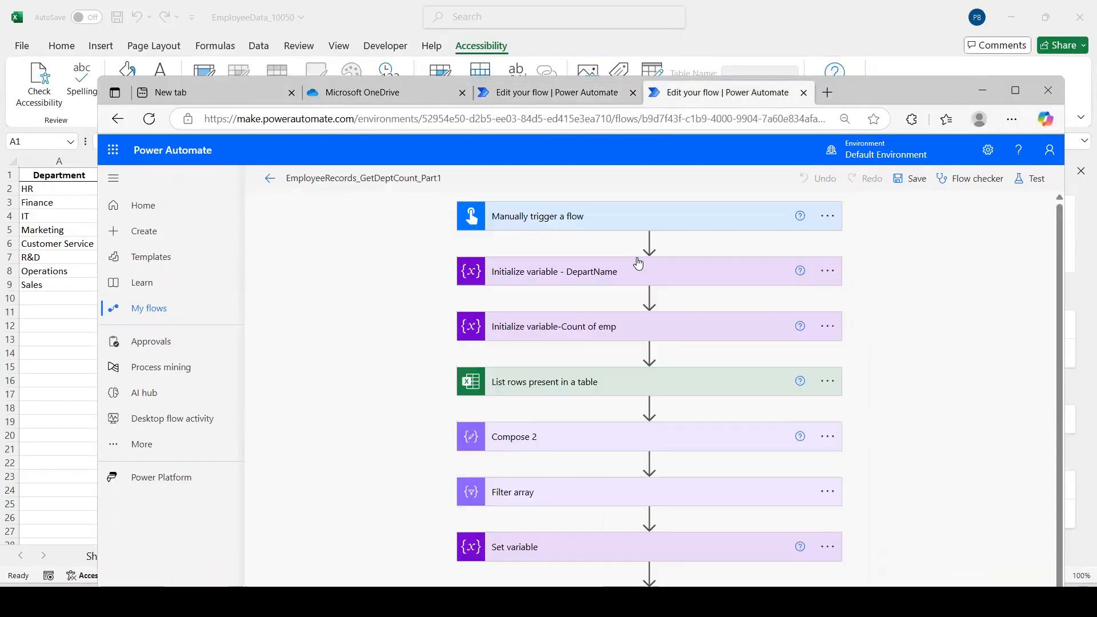
pyautogui.click(538, 504)
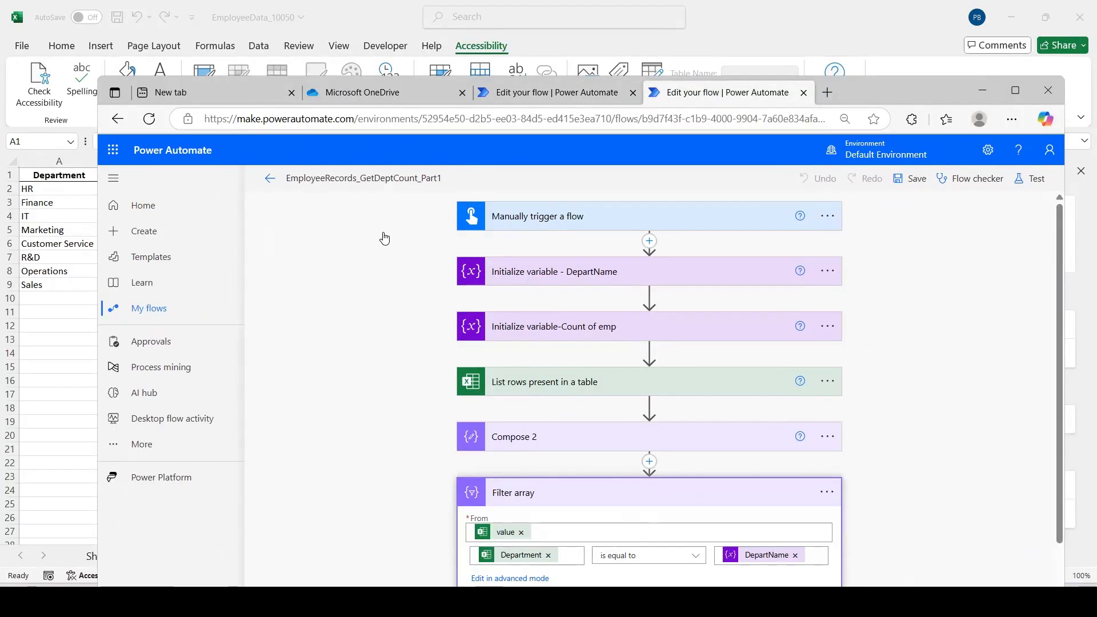
pyautogui.click(505, 102)
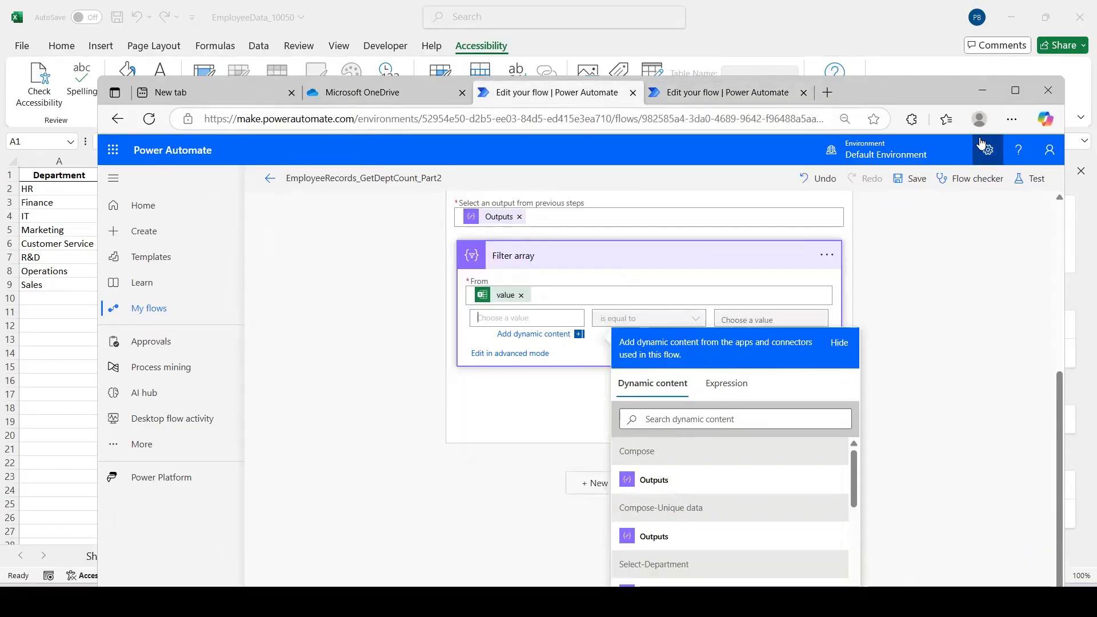
pyautogui.click(1015, 90)
# Set the first value of the Filter array condition to the Department column from the Excel table
pyautogui.scroll(-1, 1081, 378)
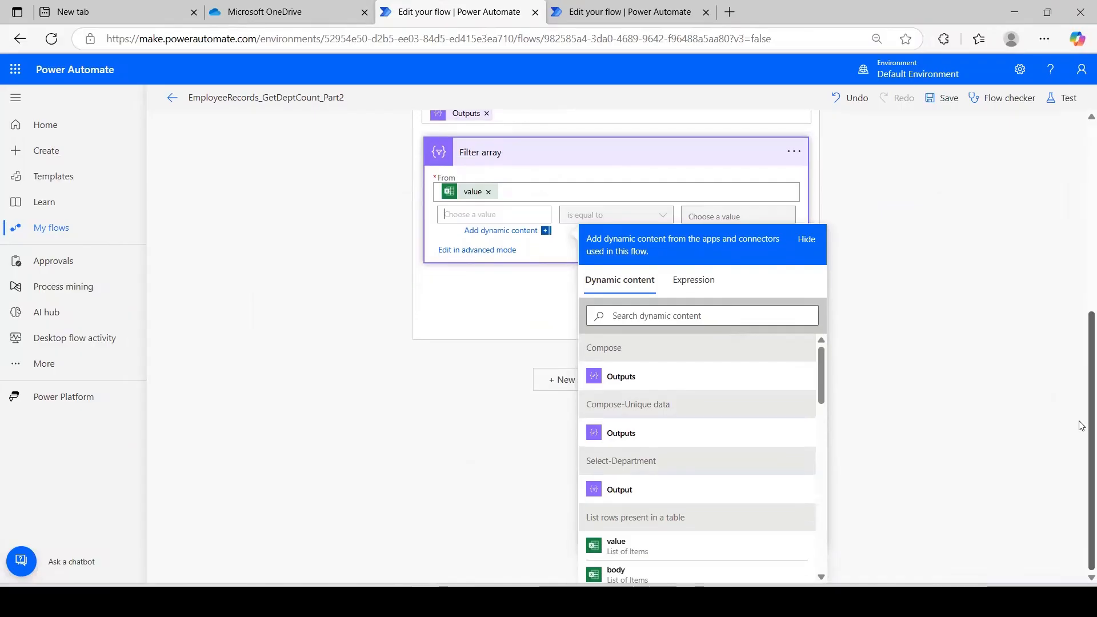
pyautogui.moveTo(822, 380); pyautogui.dragTo(823, 444)
pyautogui.click(628, 497)
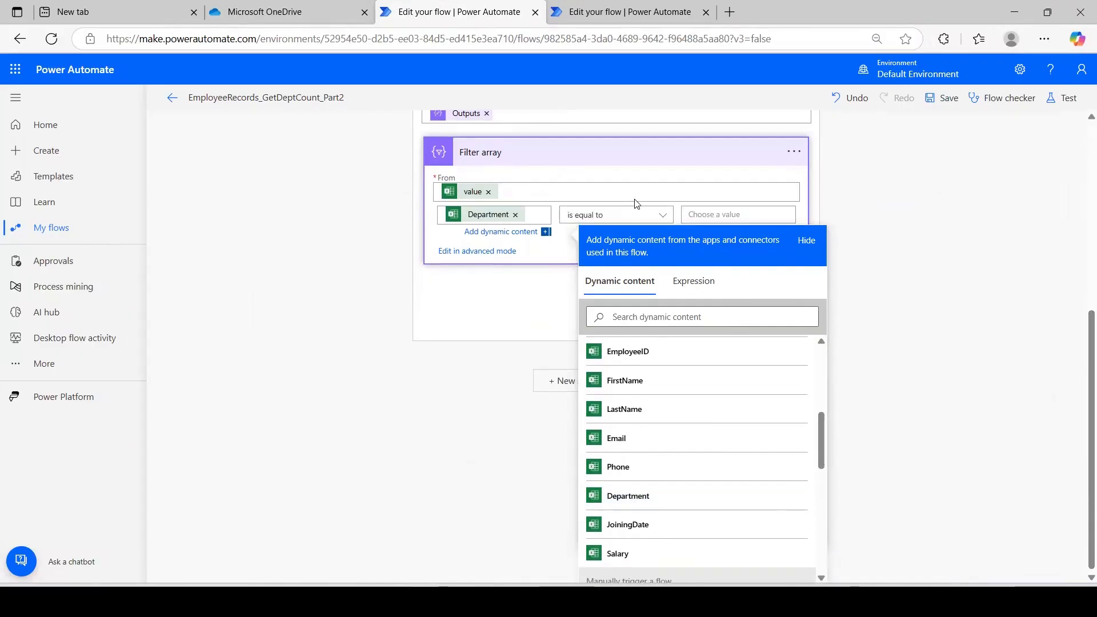
# Recheck the comparison value of the filter condition in the EmployeeRecords_GetDeptCount_Part1 flow
pyautogui.click(716, 213)
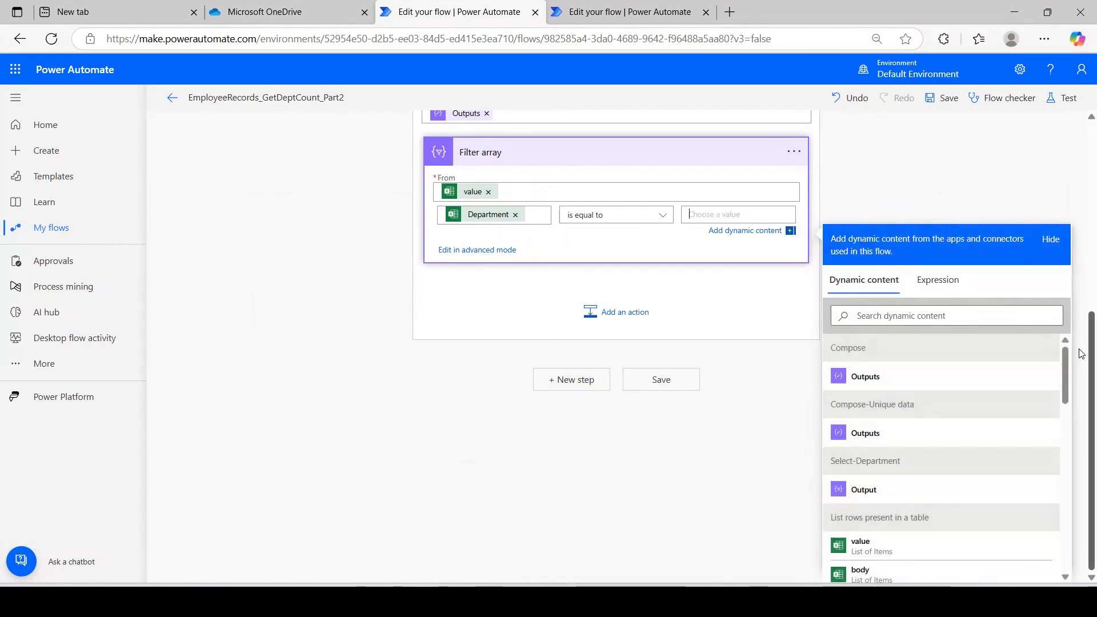
pyautogui.scroll(1, 1081, 353)
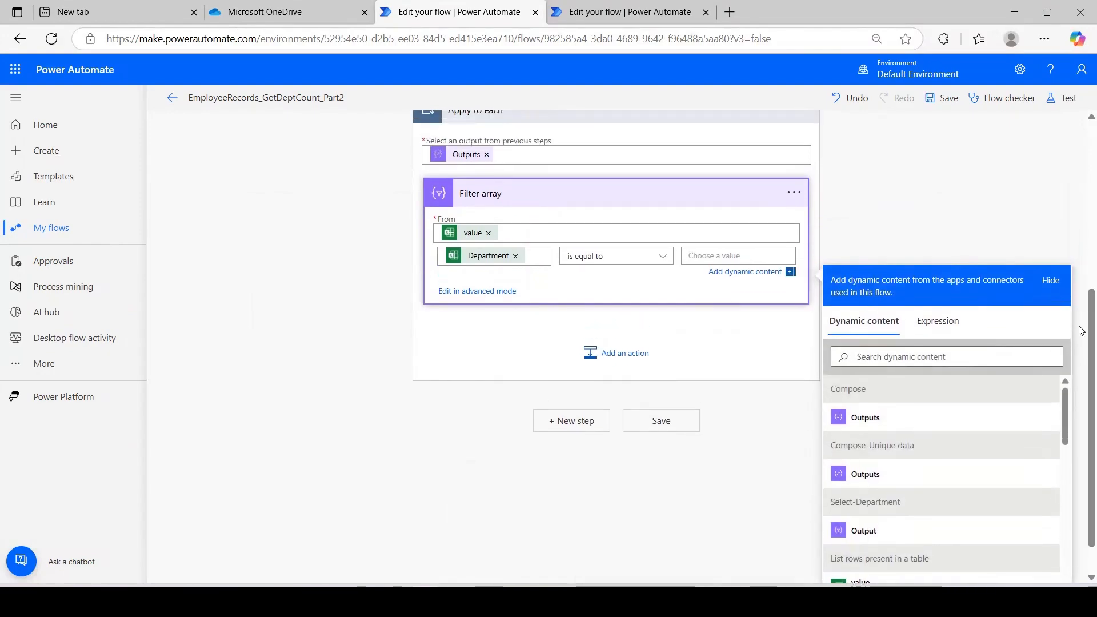
pyautogui.moveTo(901, 7); pyautogui.dragTo(894, 49)
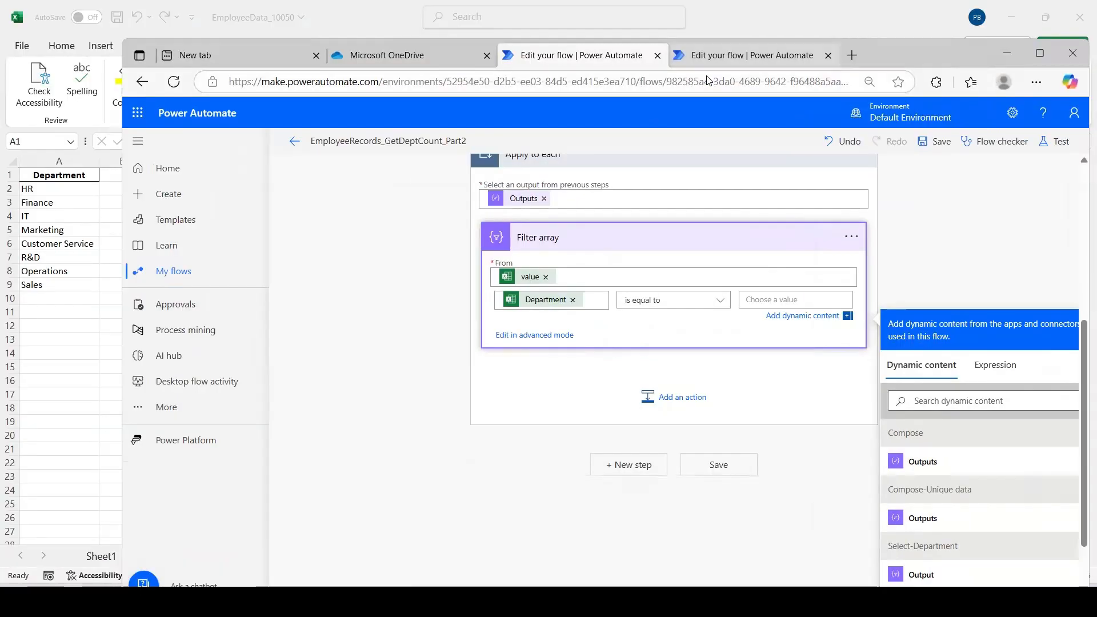
pyautogui.click(721, 56)
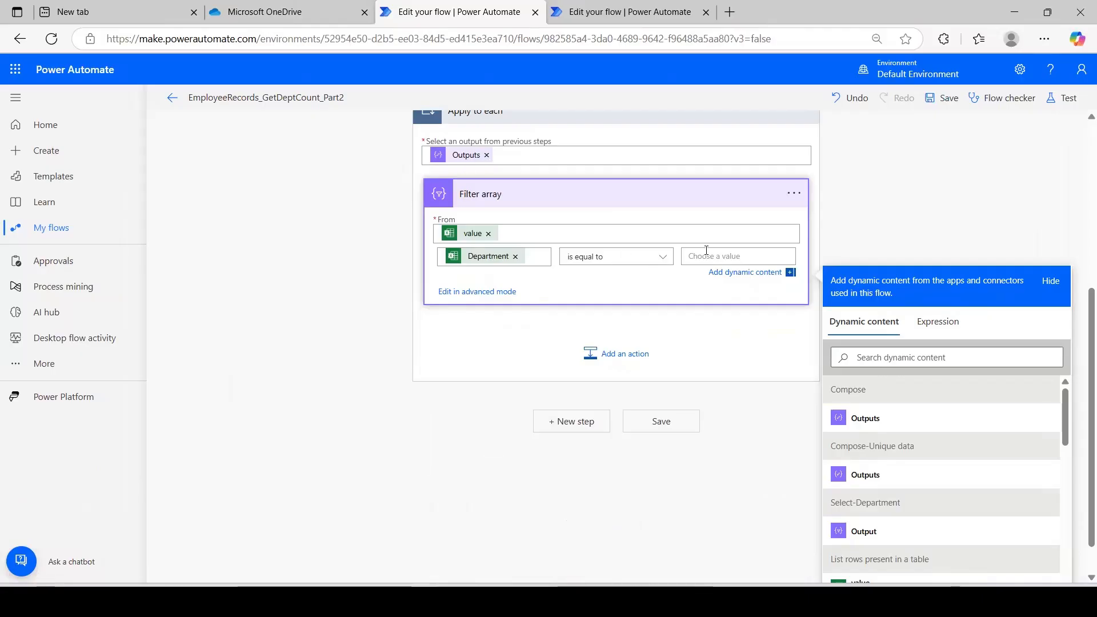
# Browse the dynamic content available for the comparison value of the Filter array condition, down to the Apply to each section
pyautogui.click(708, 256)
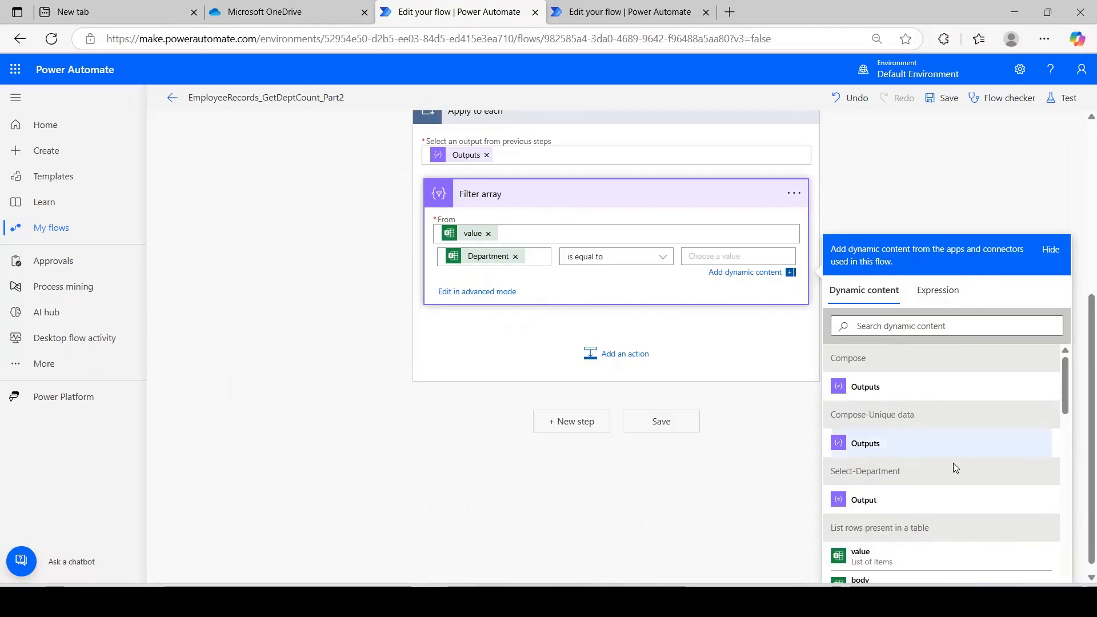
pyautogui.scroll(-1, 1080, 436)
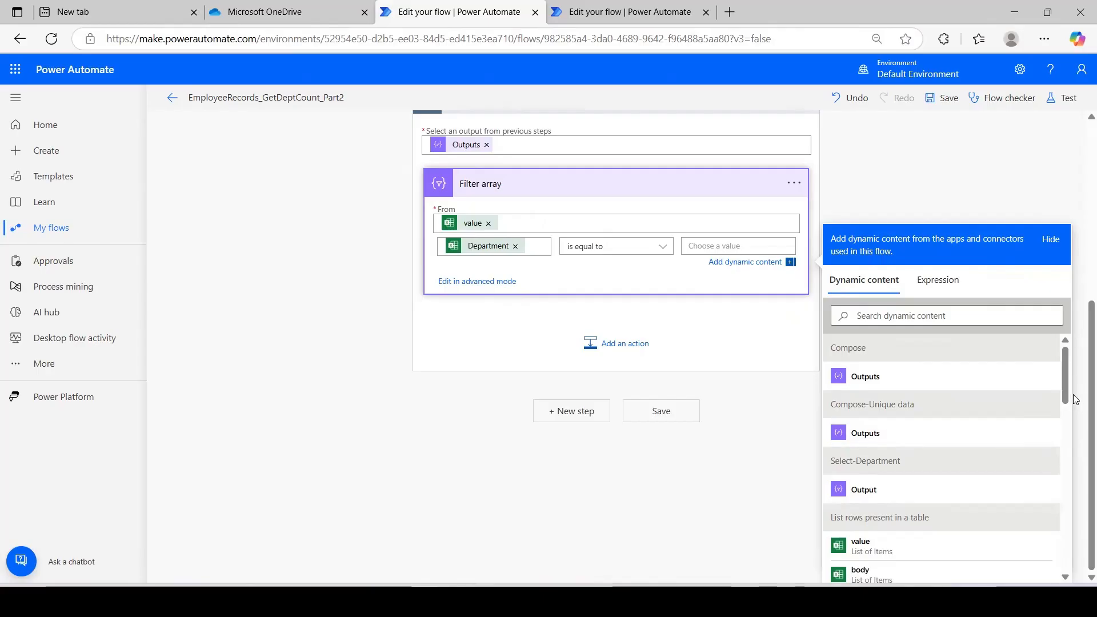
pyautogui.moveTo(1073, 369); pyautogui.dragTo(1082, 563)
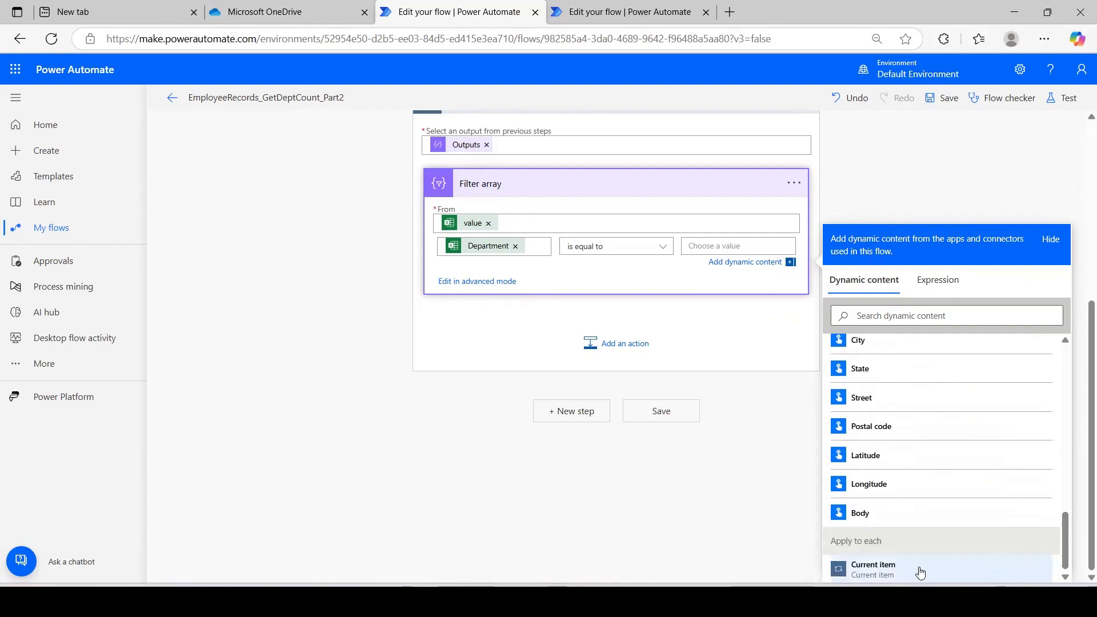
pyautogui.click(873, 572)
pyautogui.click(761, 247)
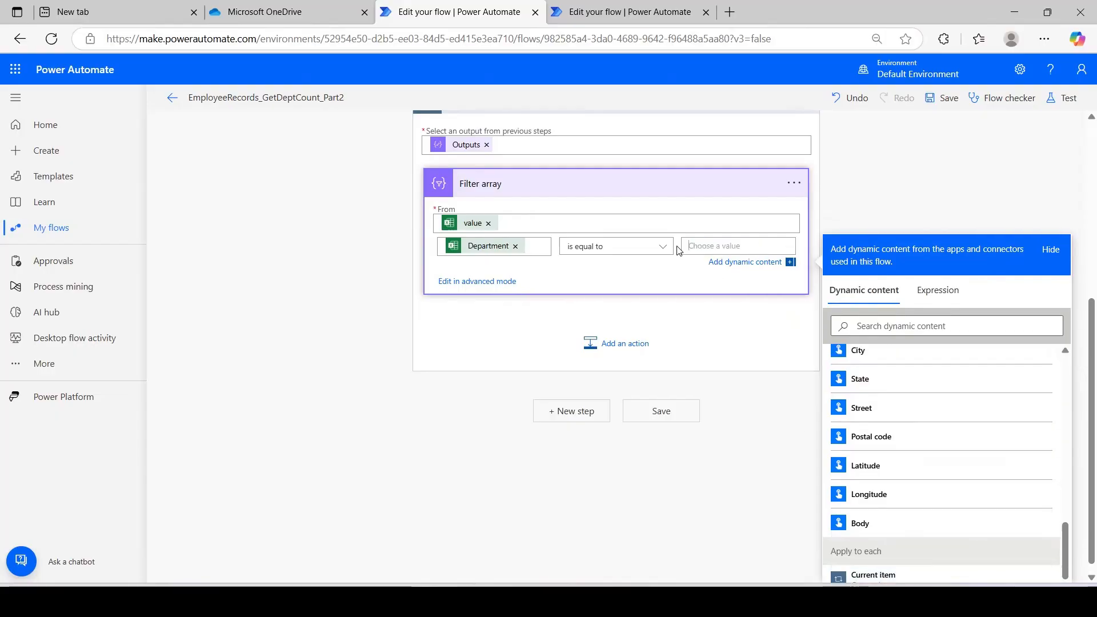
pyautogui.click(682, 353)
pyautogui.click(729, 408)
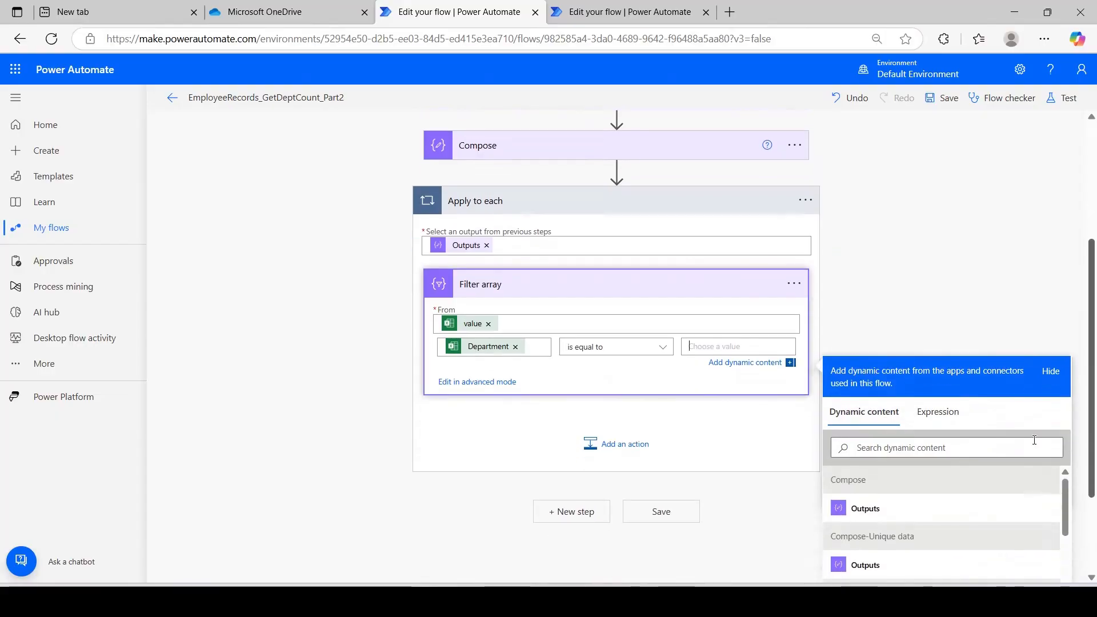
# Copy the Apply to each input token into Notepad, inspect its underlying expression in enlarged text, and return to the flow
pyautogui.moveTo(498, 246); pyautogui.dragTo(429, 245)
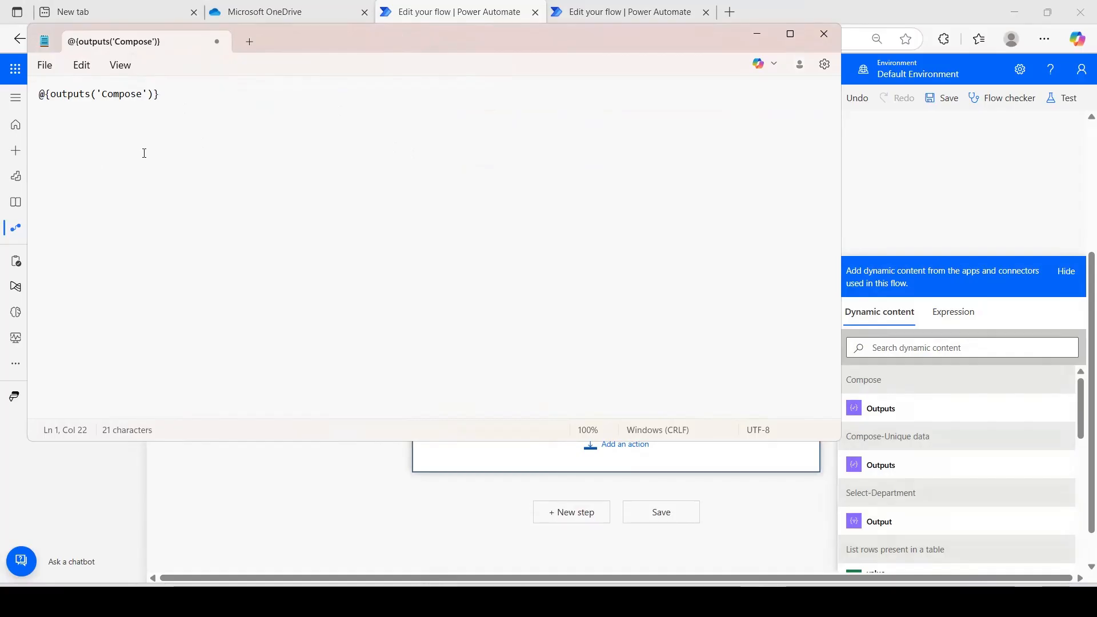
pyautogui.keyDown('ctrl'); pyautogui.scroll(-9, 144, 152); pyautogui.keyUp('ctrl')
pyautogui.keyDown('ctrl'); pyautogui.scroll(1, 250, 210); pyautogui.keyUp('ctrl')
pyautogui.keyDown('ctrl'); pyautogui.scroll(-1, 249, 210); pyautogui.keyUp('ctrl')
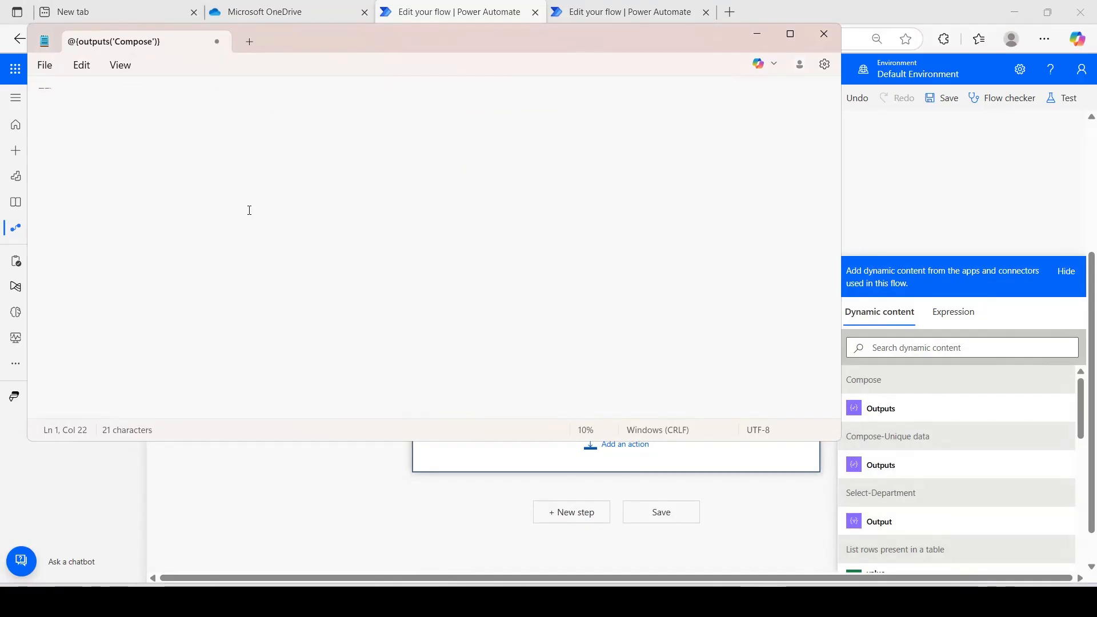
pyautogui.keyDown('ctrl'); pyautogui.scroll(8, 250, 210); pyautogui.keyUp('ctrl')
pyautogui.keyDown('ctrl'); pyautogui.scroll(8, 249, 210); pyautogui.keyUp('ctrl')
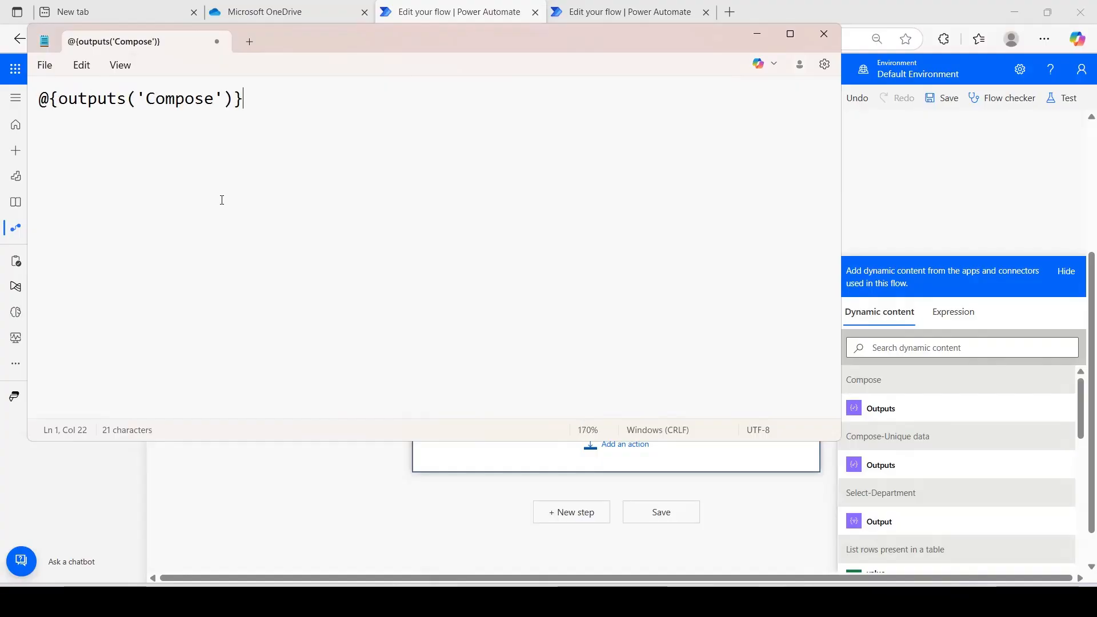
pyautogui.click(448, 531)
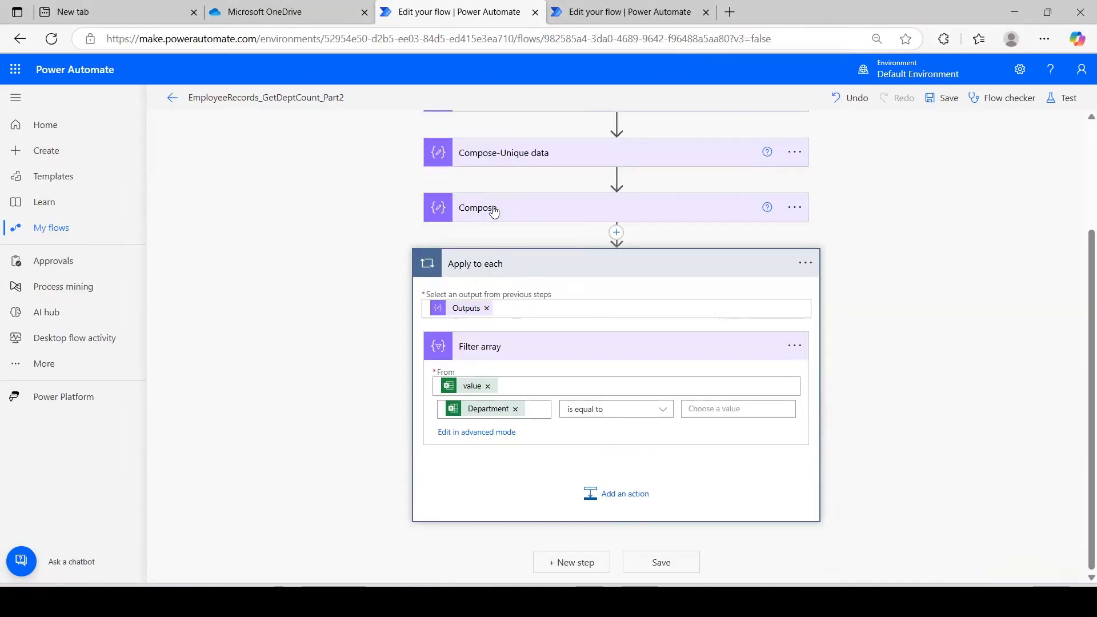
# Replace the Apply to each input with the Outputs of Compose-Unique data
pyautogui.click(486, 308)
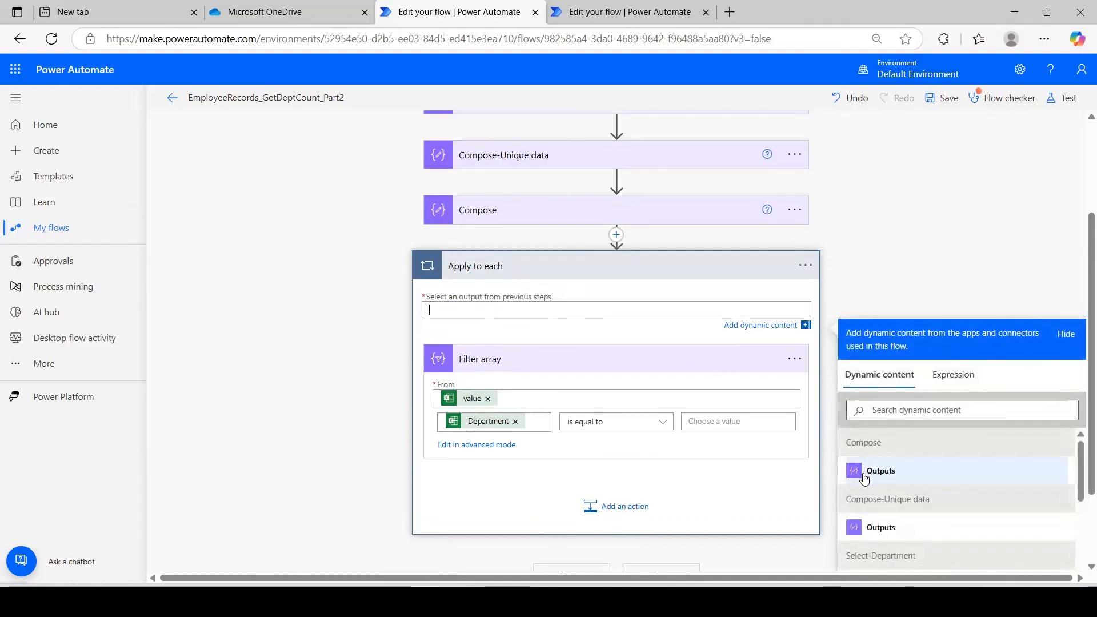
pyautogui.click(880, 530)
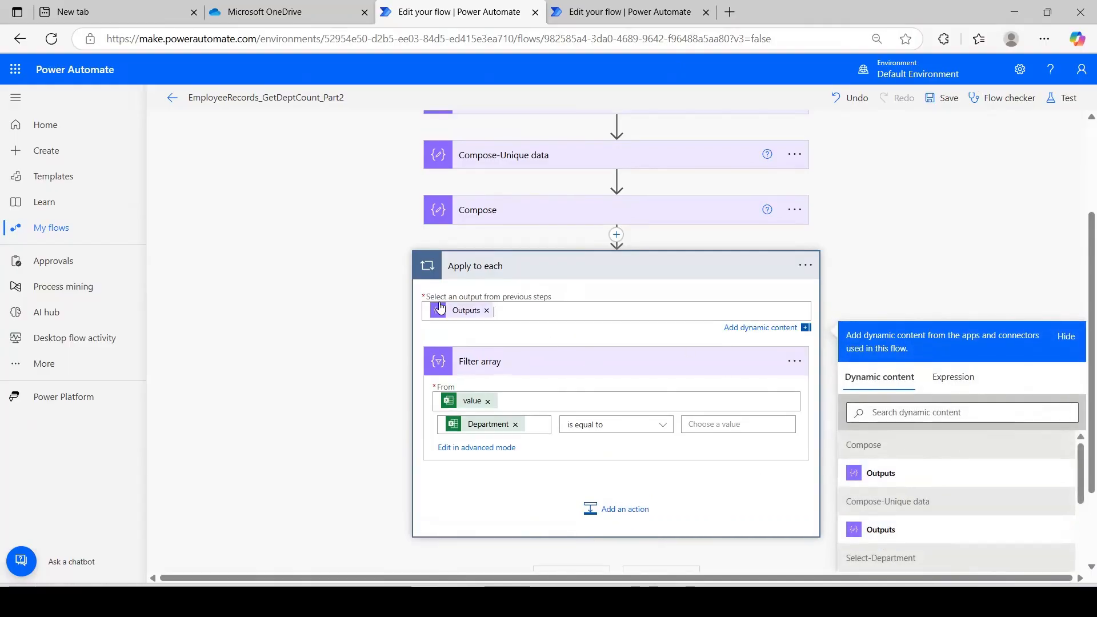
pyautogui.moveTo(453, 316)
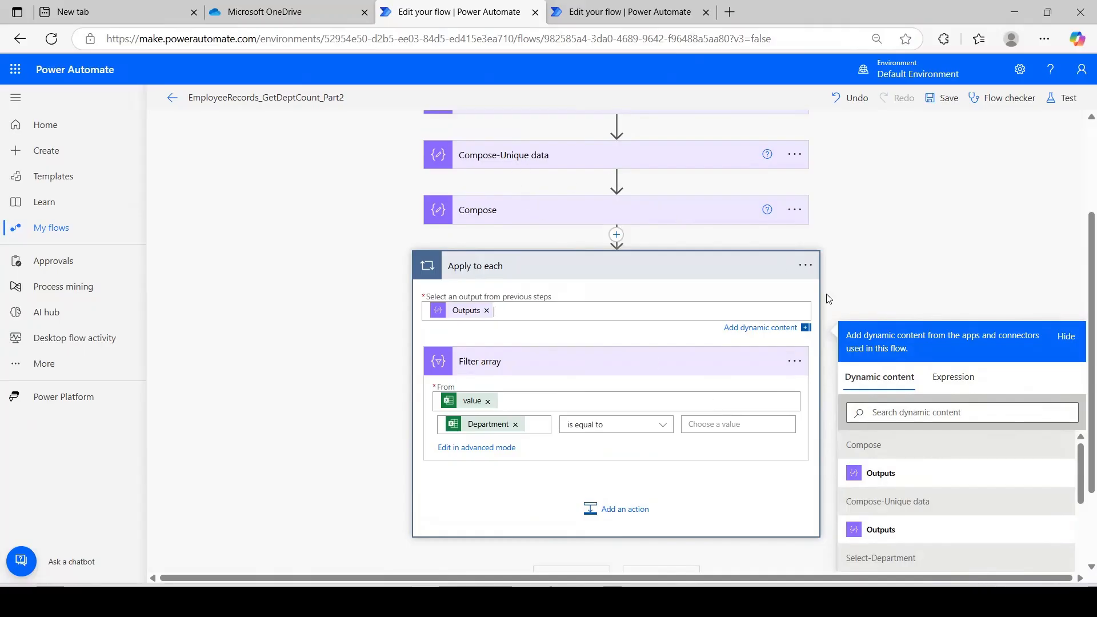
# Check the key name used in the Map of the Select-Department action
pyautogui.scroll(2, 1083, 277)
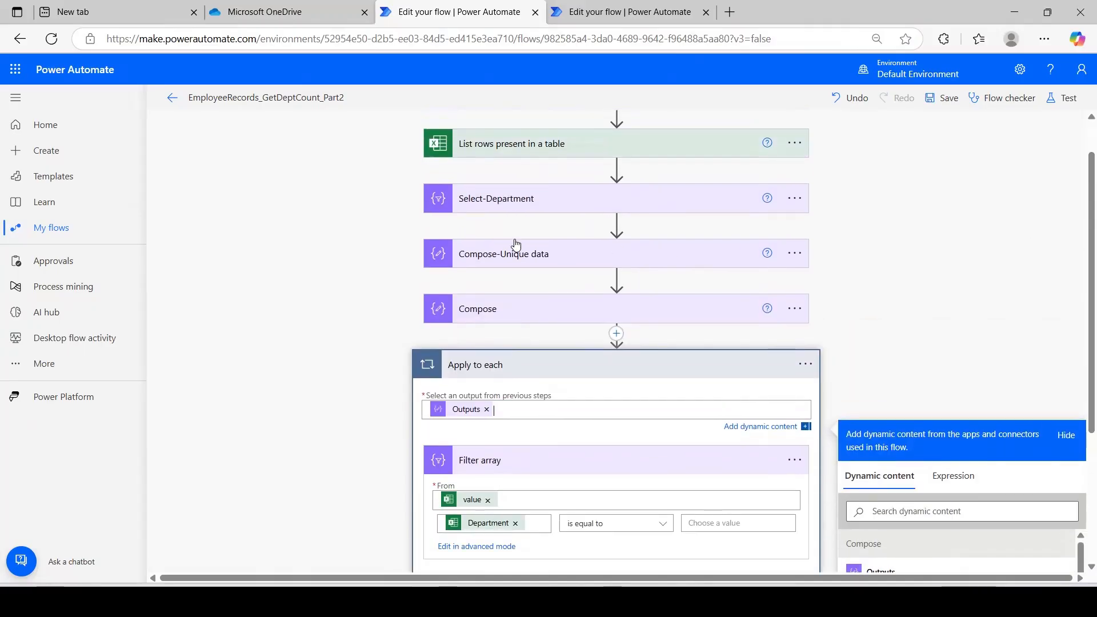
pyautogui.click(511, 211)
pyautogui.moveTo(573, 256); pyautogui.dragTo(515, 264)
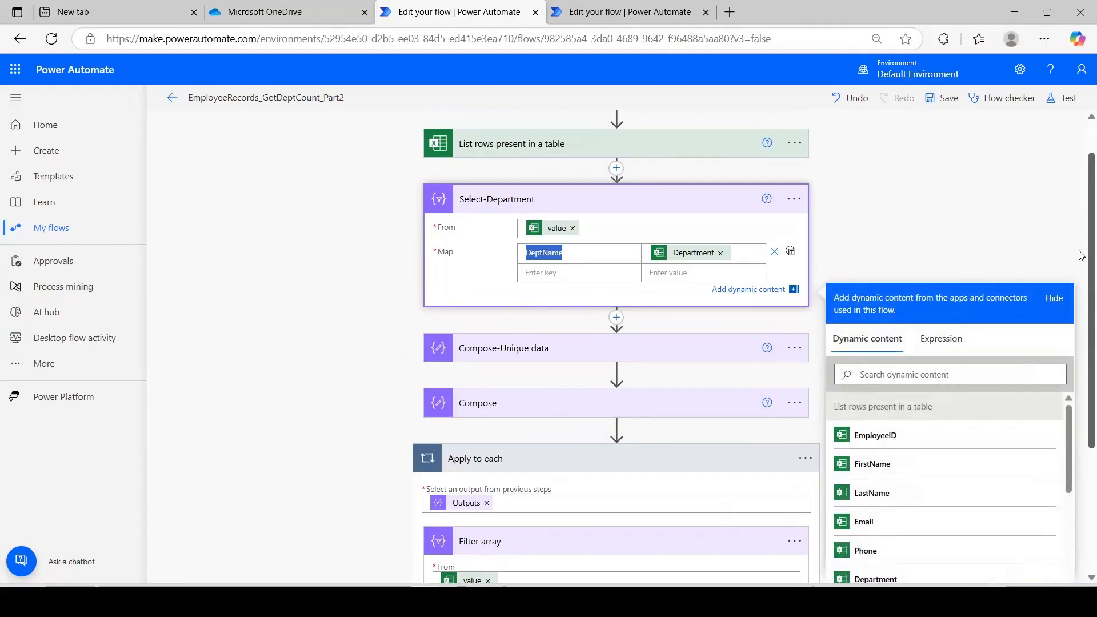
# Search the dynamic content for DeptName as the Filter array's comparison value
pyautogui.scroll(-4, 1082, 251)
pyautogui.click(756, 412)
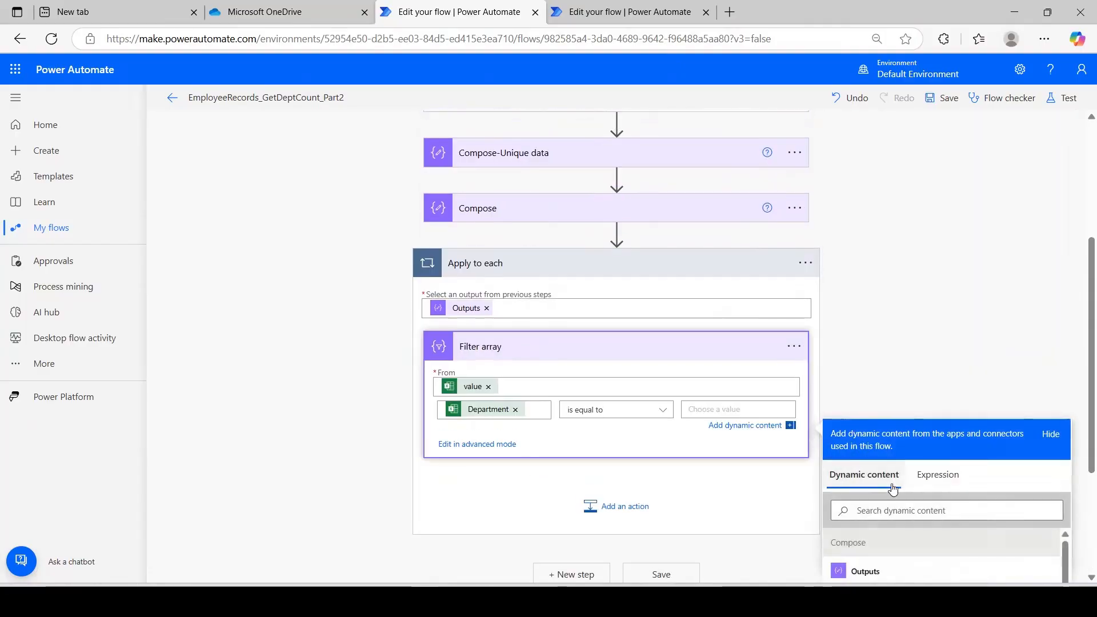
pyautogui.click(937, 488)
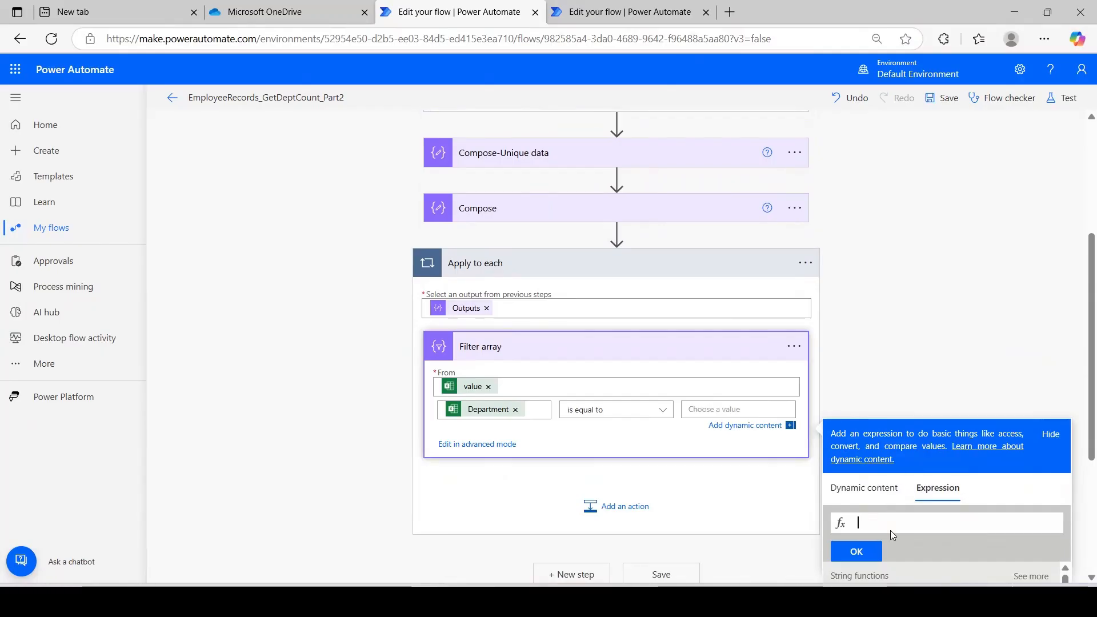
pyautogui.scroll(-4, 917, 413)
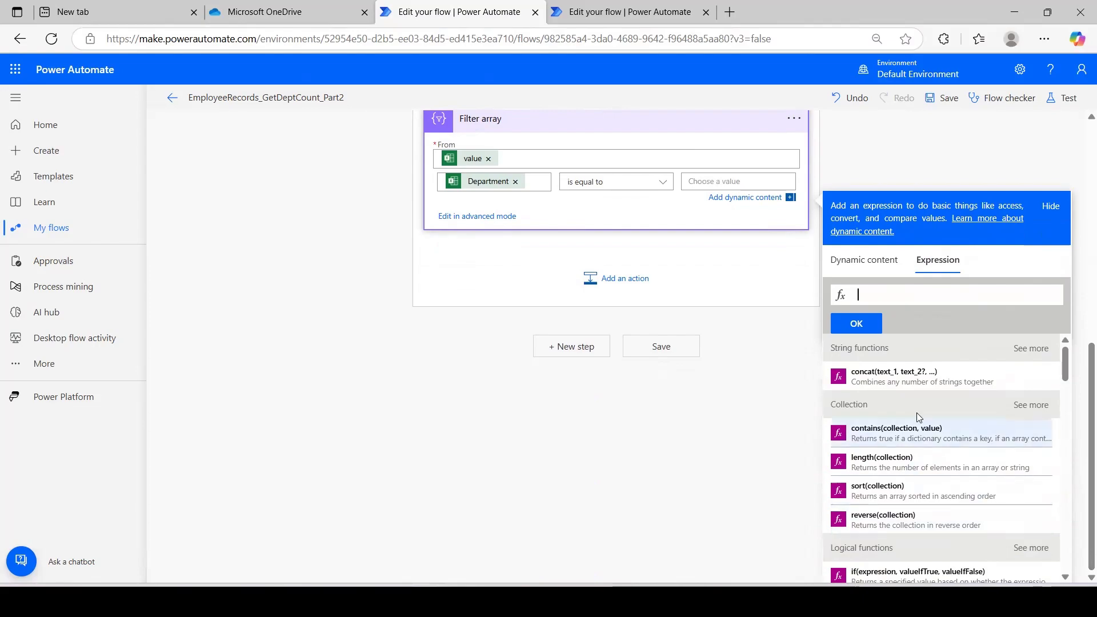
pyautogui.click(857, 258)
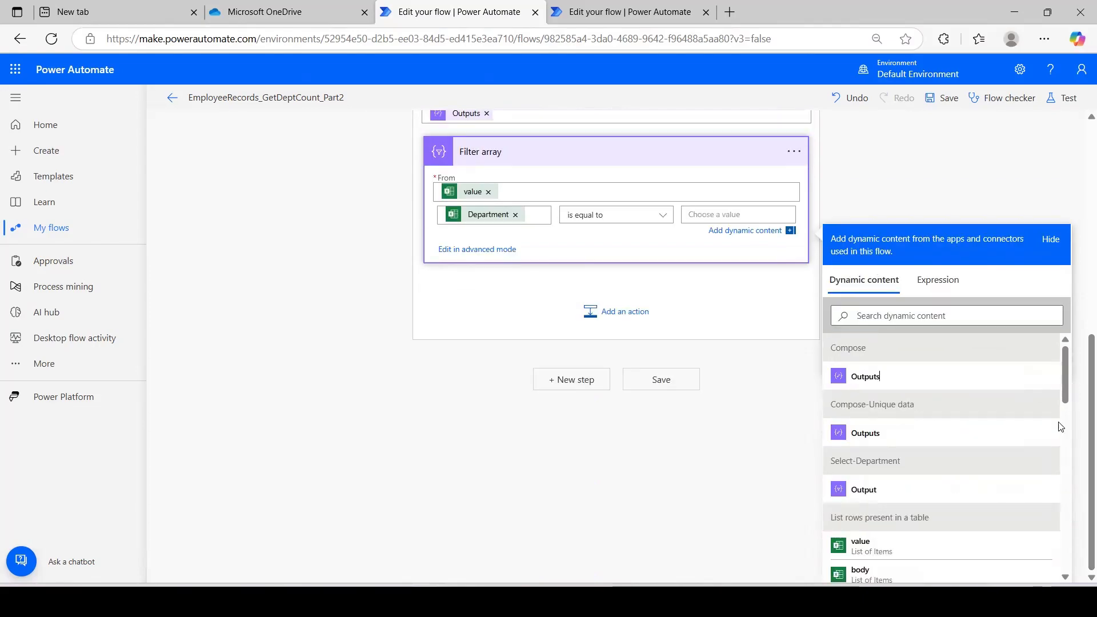
pyautogui.moveTo(1061, 427); pyautogui.dragTo(1053, 412)
pyautogui.click(929, 319)
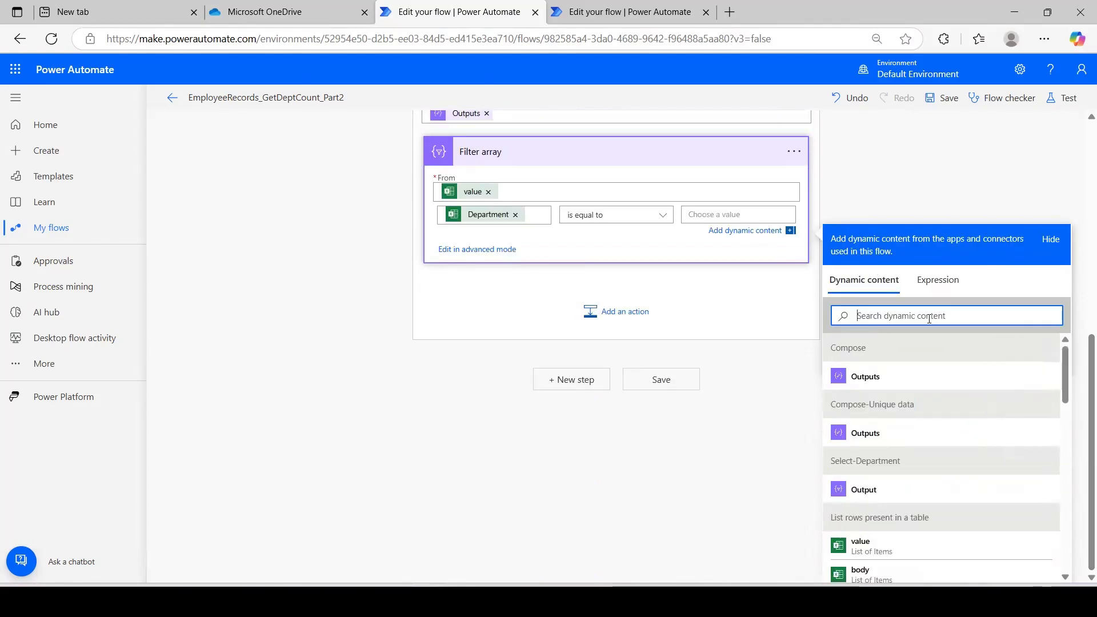
pyautogui.write('DeptName')
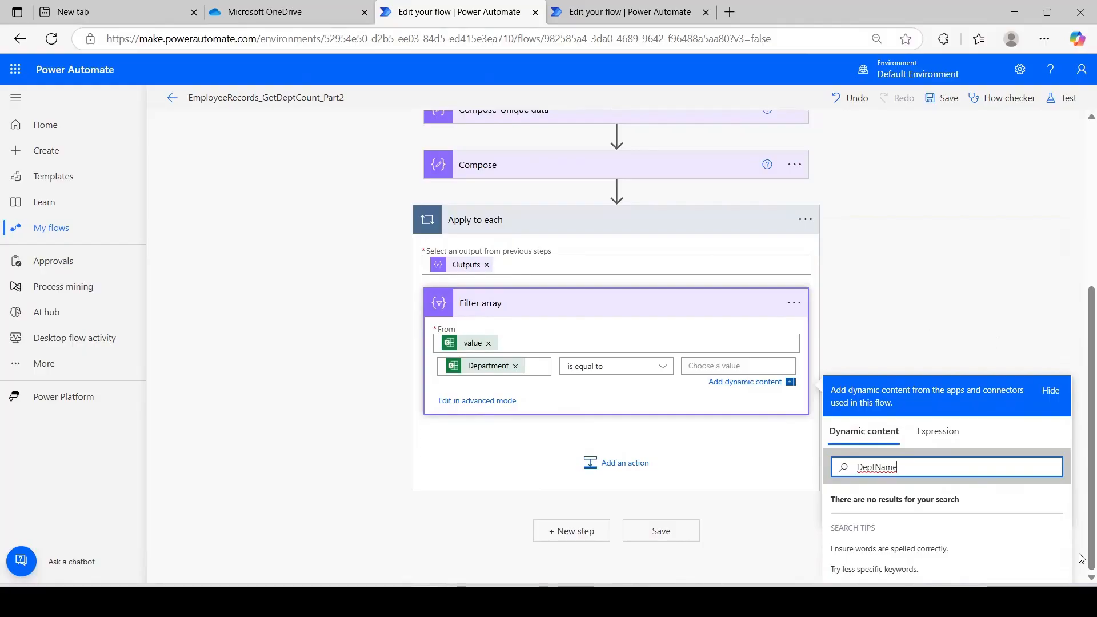
pyautogui.scroll(5, 920, 301)
pyautogui.scroll(-3, 1082, 454)
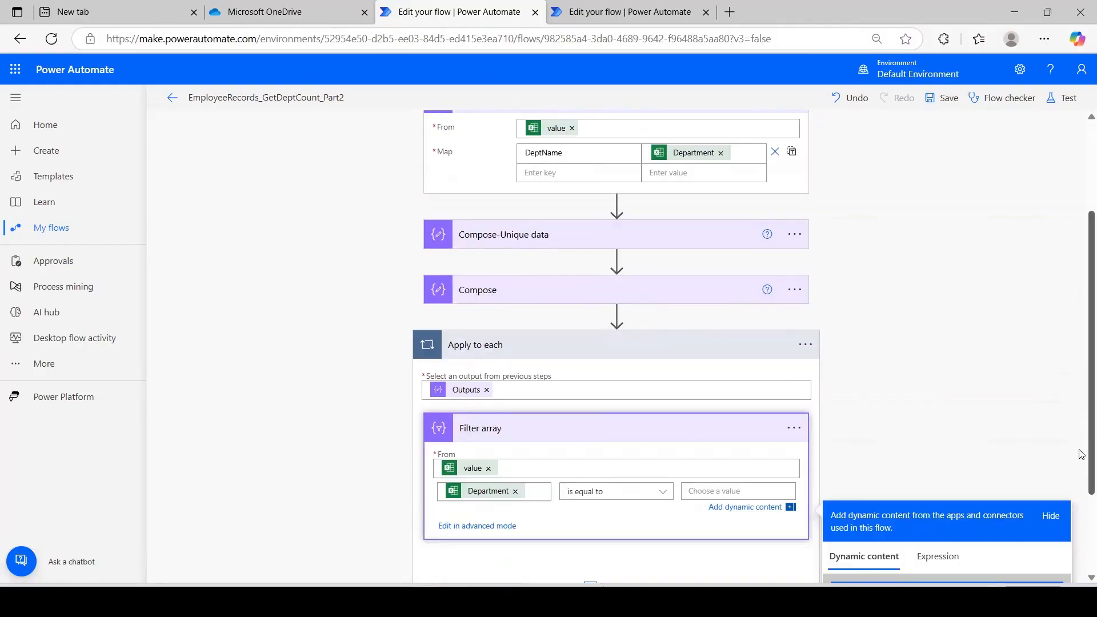
pyautogui.scroll(-2, 1082, 454)
# Search the dynamic content for item and set the Filter array's comparison value to Current item from Apply to each
pyautogui.doubleClick(892, 462)
pyautogui.press('BackSpace')
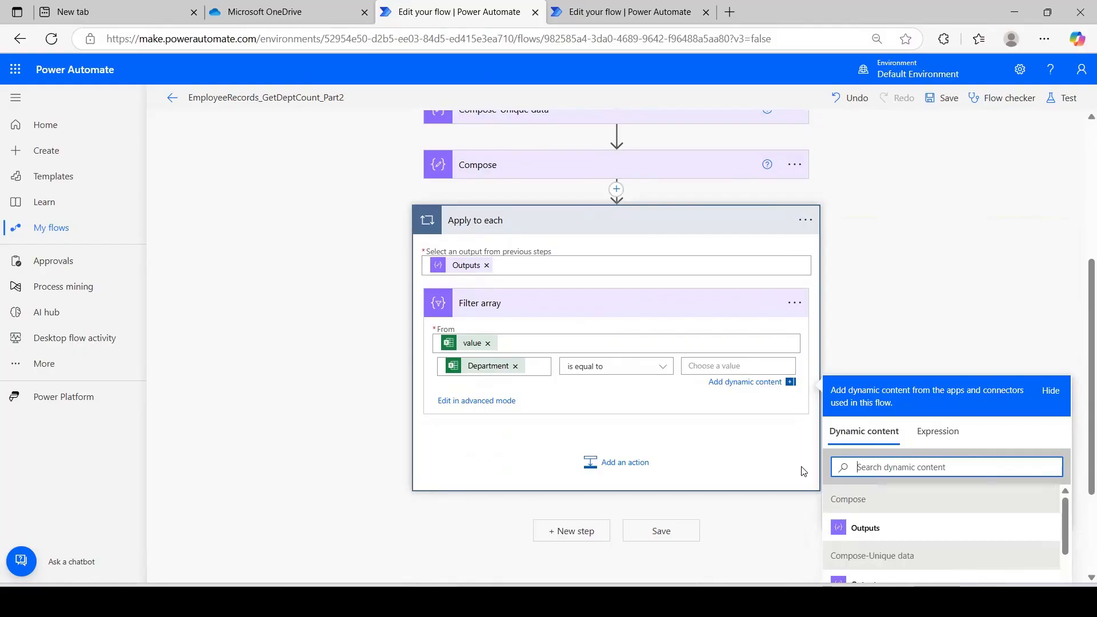
pyautogui.write('item')
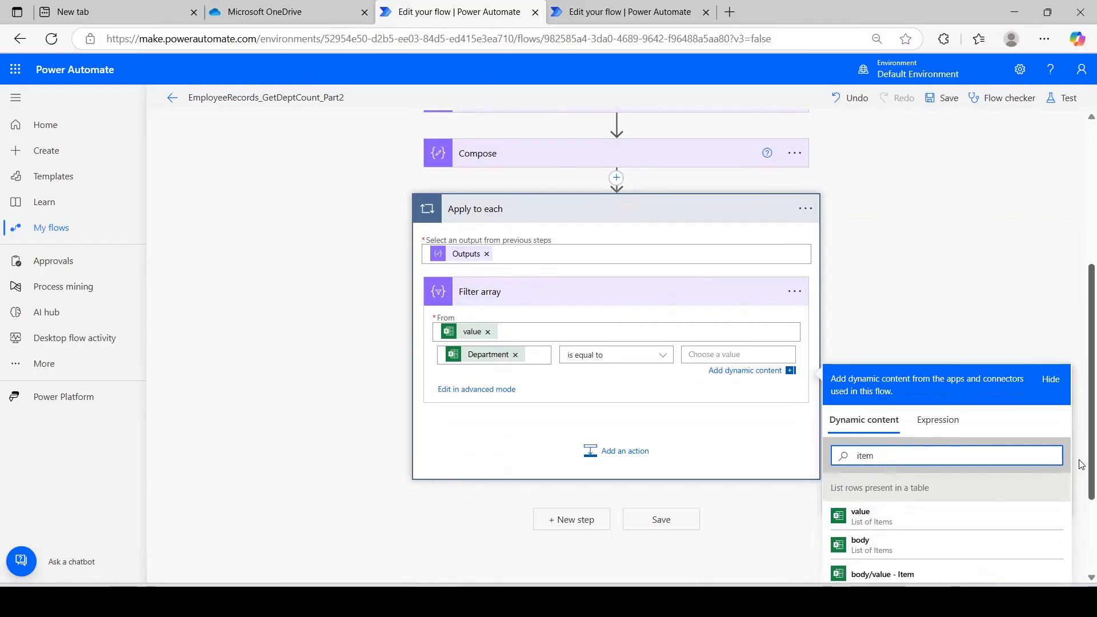
pyautogui.scroll(-2, 1081, 466)
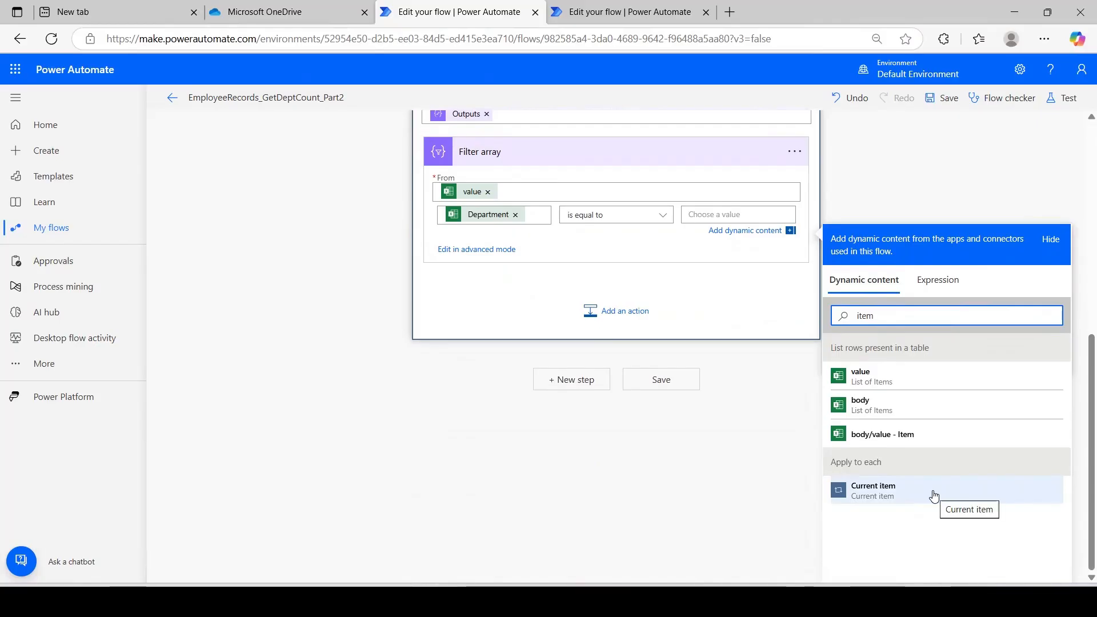
pyautogui.click(934, 496)
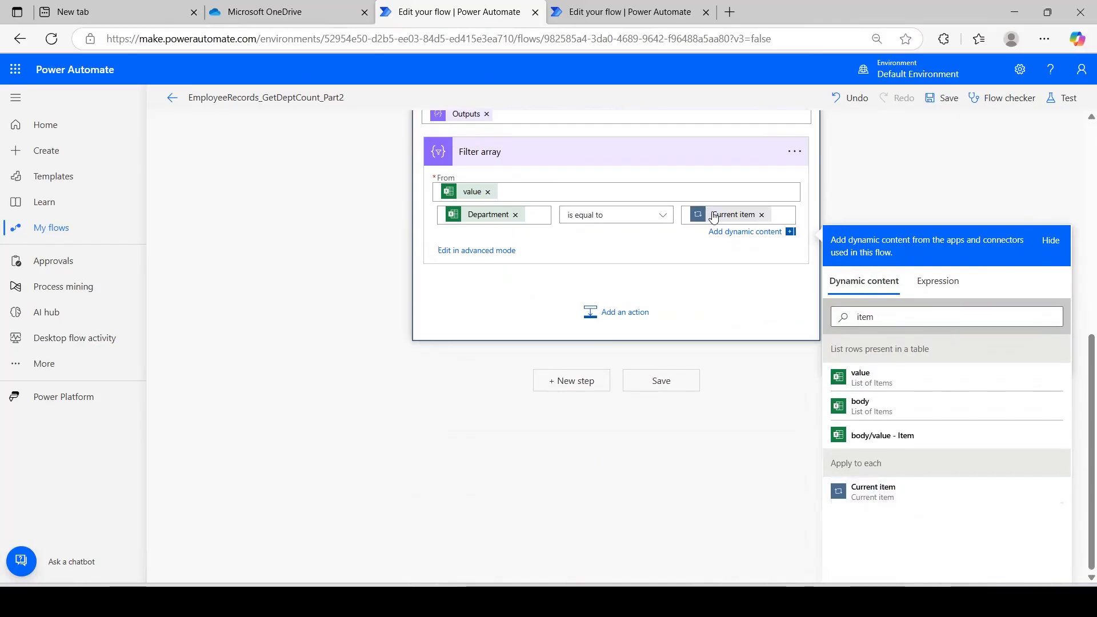
pyautogui.doubleClick(782, 213)
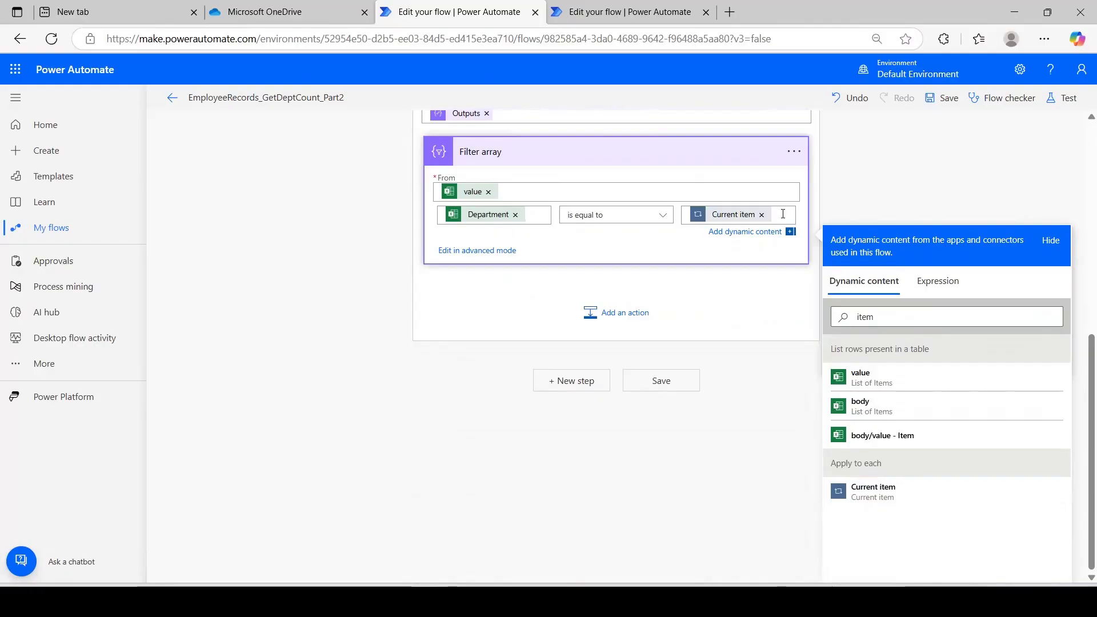
pyautogui.click(777, 601)
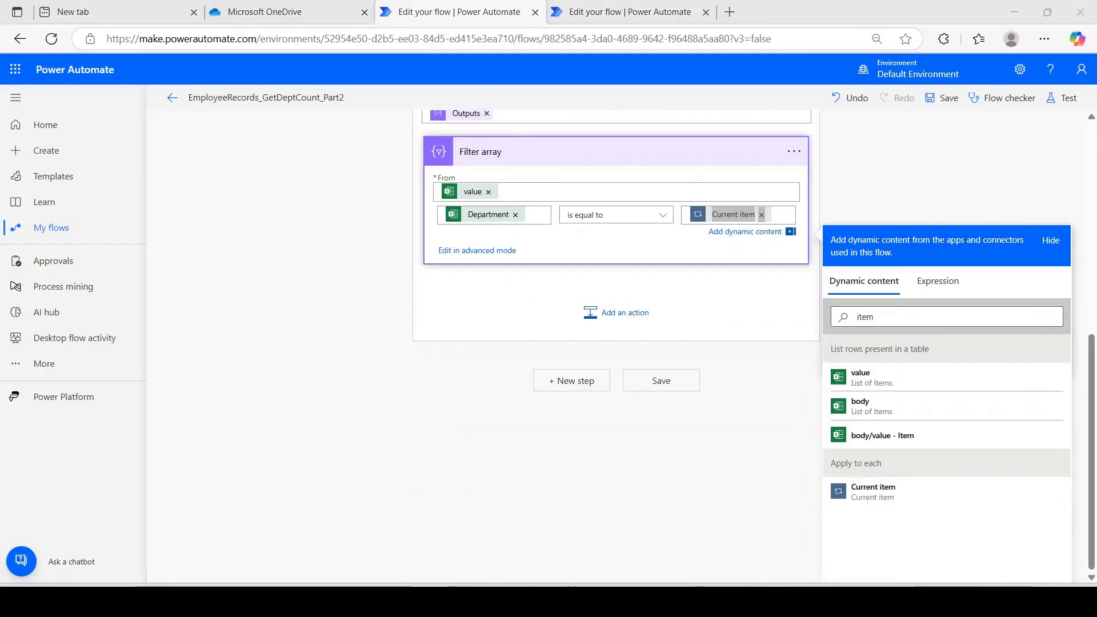
pyautogui.hotkey('ctrl', 'a')
pyautogui.write("@items('Apply_to_each')")
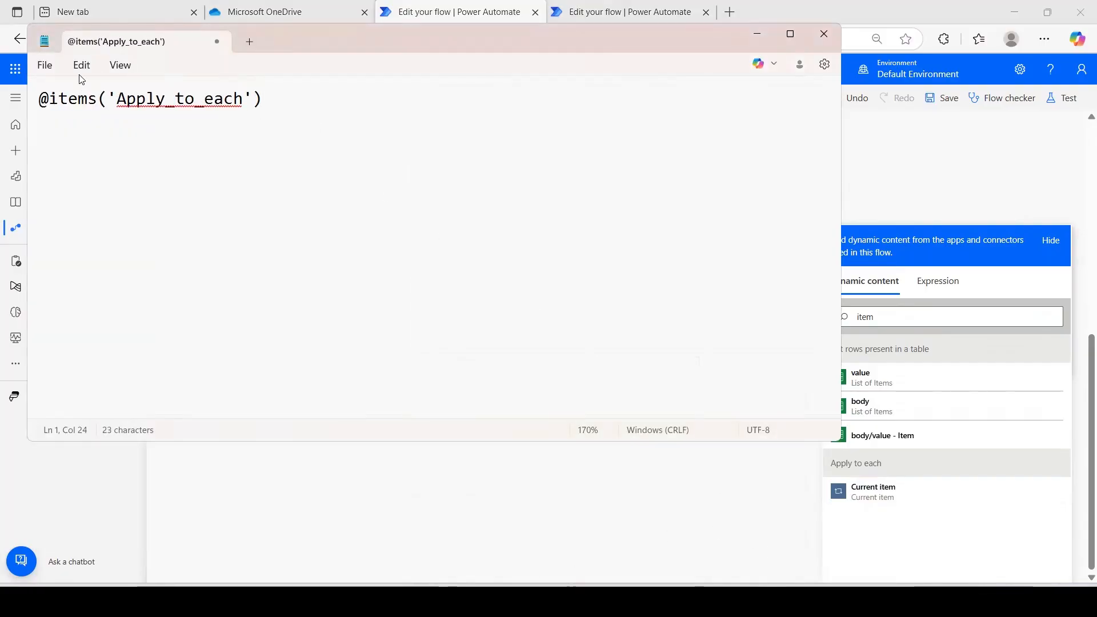
pyautogui.moveTo(52, 100)
pyautogui.mouseDown()
pyautogui.moveTo(320, 83)
pyautogui.moveTo(313, 93)
pyautogui.moveTo(70, 111)
pyautogui.mouseUp()
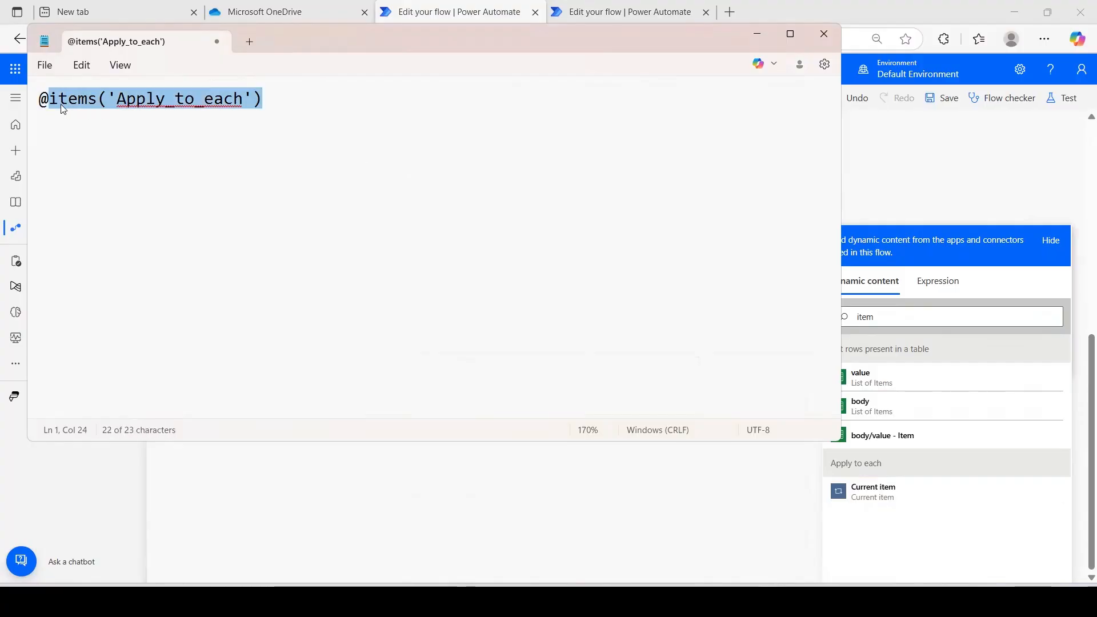
# Append ?['DeptName'] to the items('Apply_to_each') expression in Notepad, copying the key name from the Select-Department map
pyautogui.click(337, 101)
pyautogui.write('?[]')
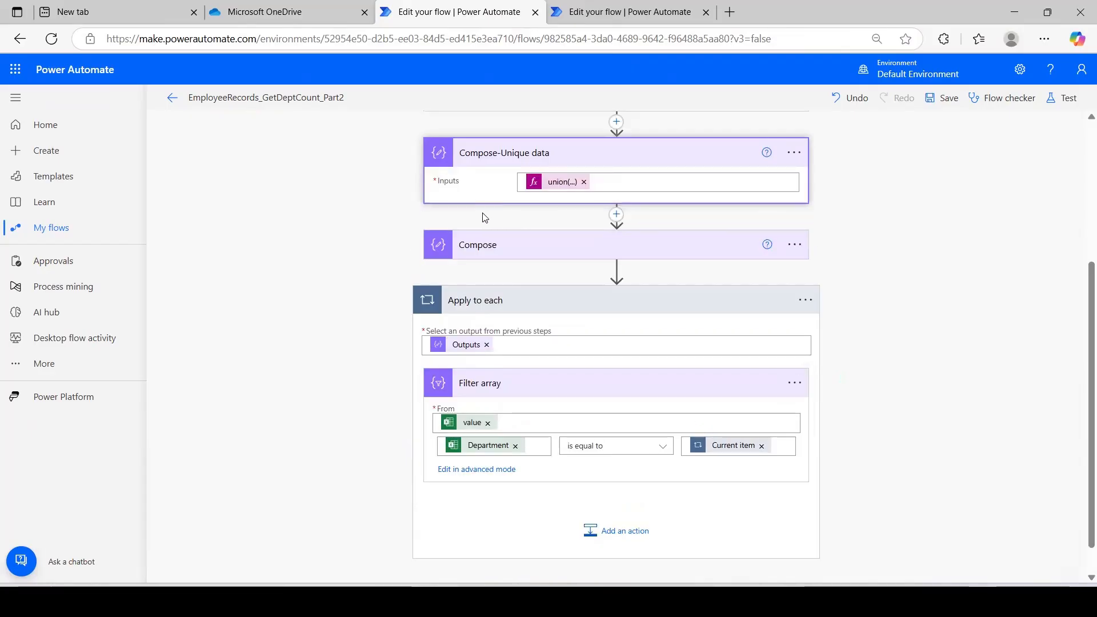
pyautogui.scroll(1, 484, 217)
pyautogui.moveTo(571, 142); pyautogui.dragTo(504, 150)
pyautogui.hotkey('ctrl', 'c')
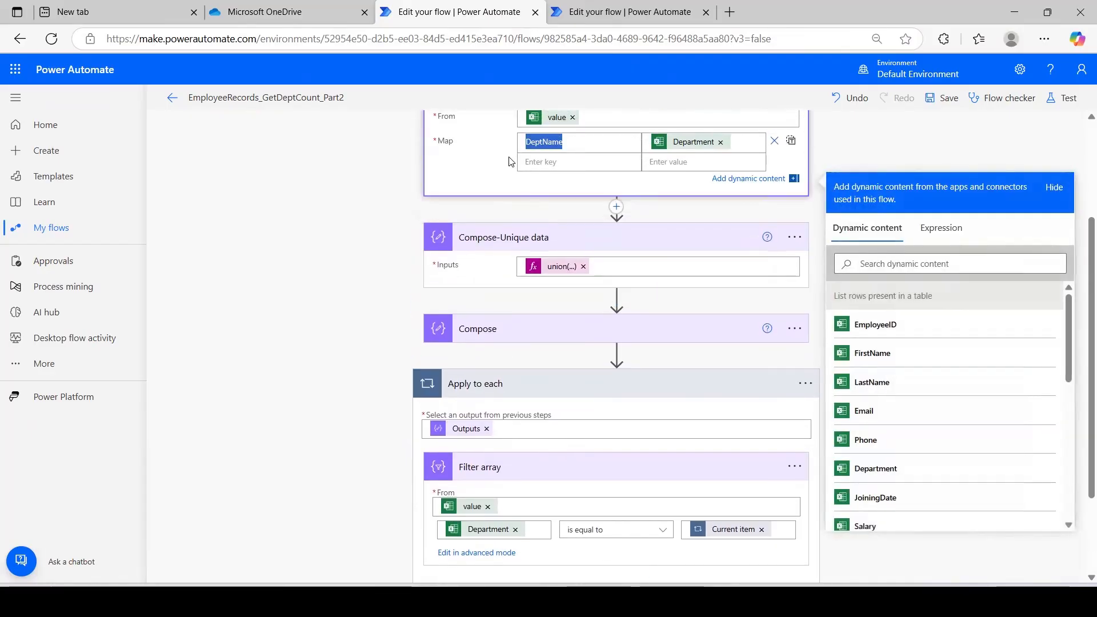
pyautogui.click(770, 602)
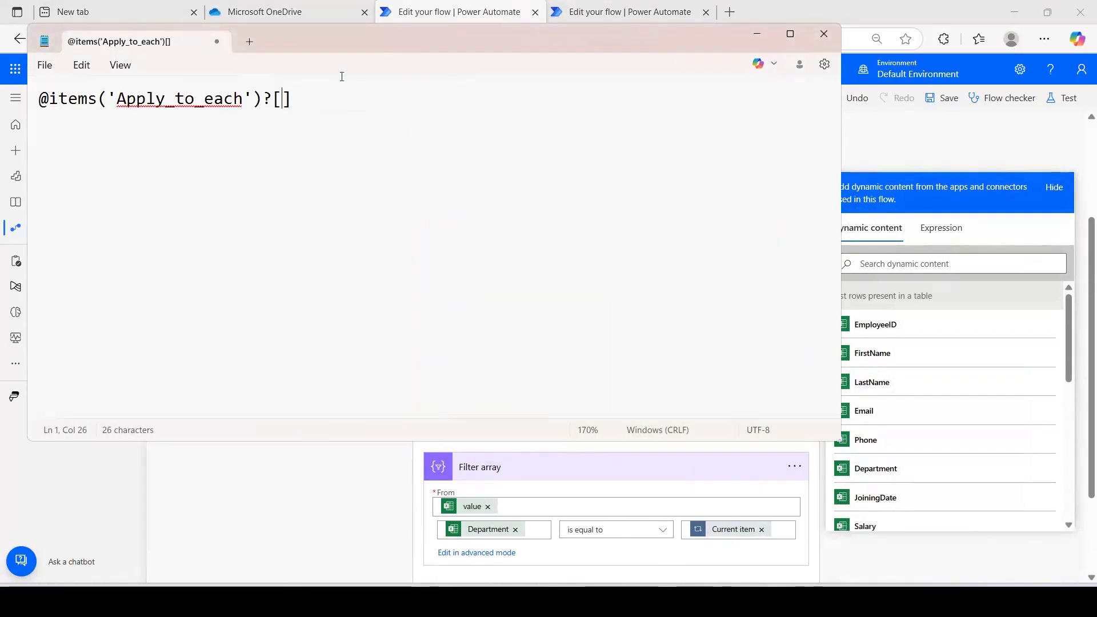
pyautogui.write("'")
pyautogui.hotkey('ctrl', 'v')
pyautogui.write("'")
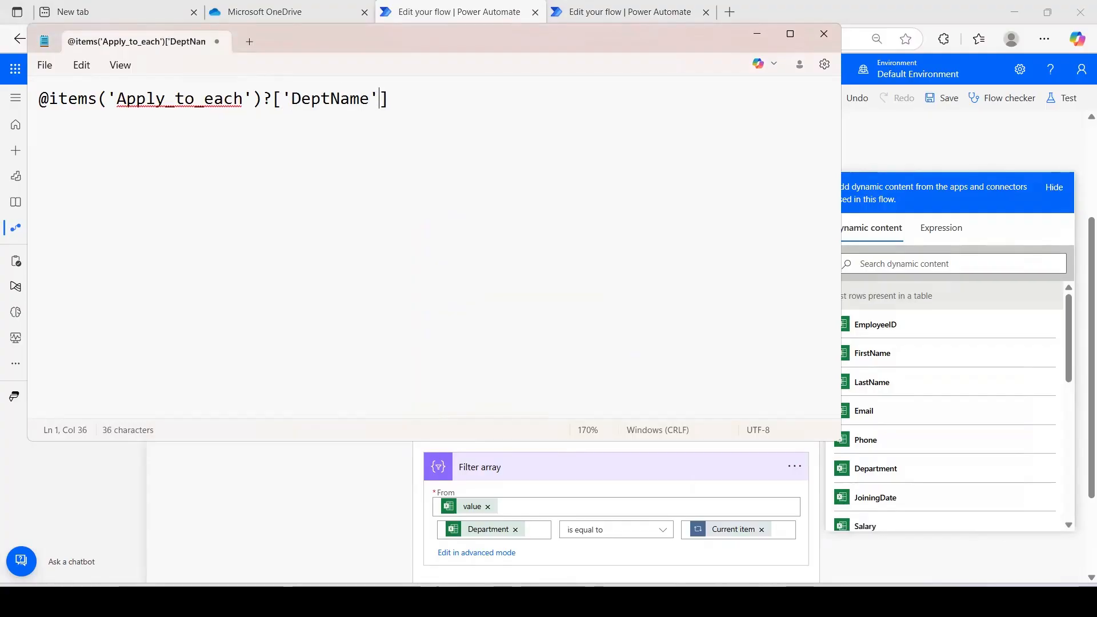
# Replace Current item in the Filter array's comparison with the expression items('Apply_to_each')?['DeptName'] copied from Notepad, and save the flow
pyautogui.moveTo(389, 99); pyautogui.dragTo(49, 99)
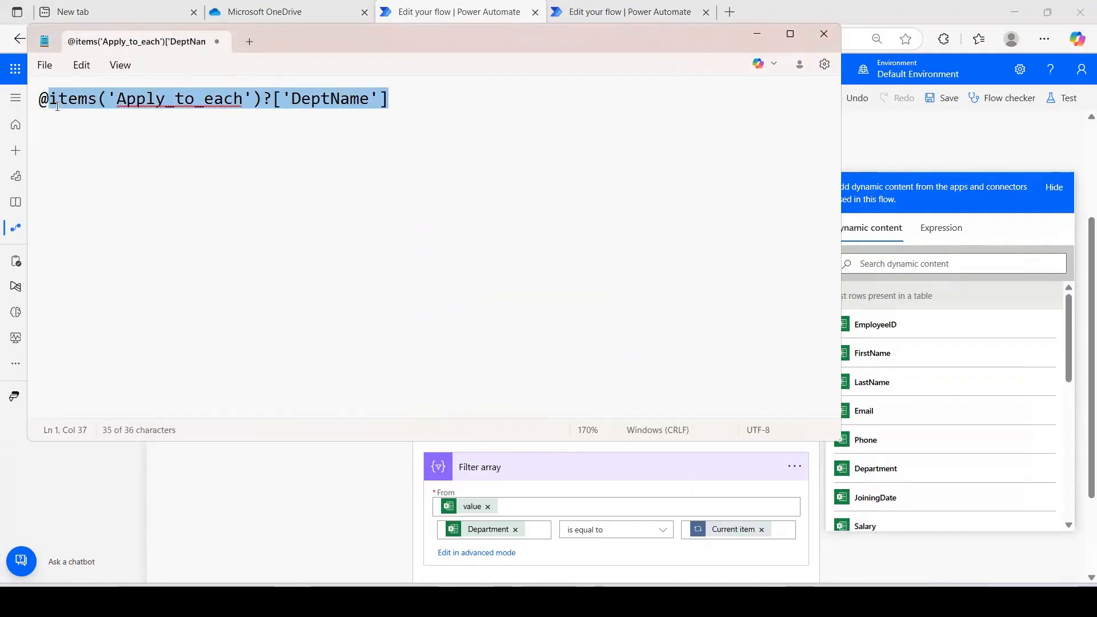
pyautogui.click(216, 537)
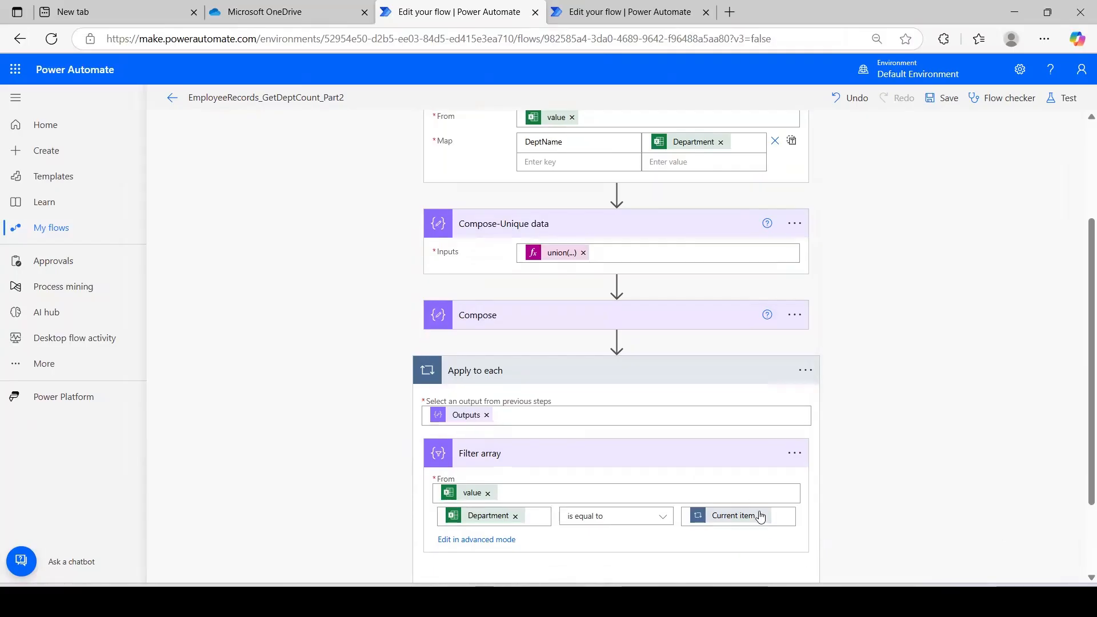
pyautogui.click(761, 516)
pyautogui.scroll(-5, 1082, 553)
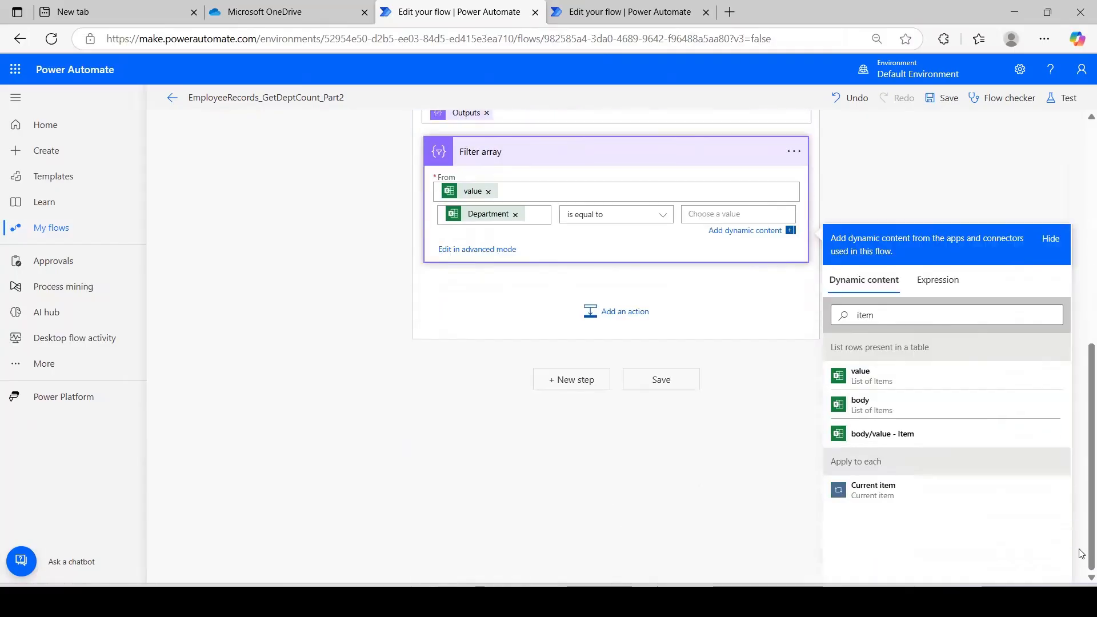
pyautogui.click(938, 280)
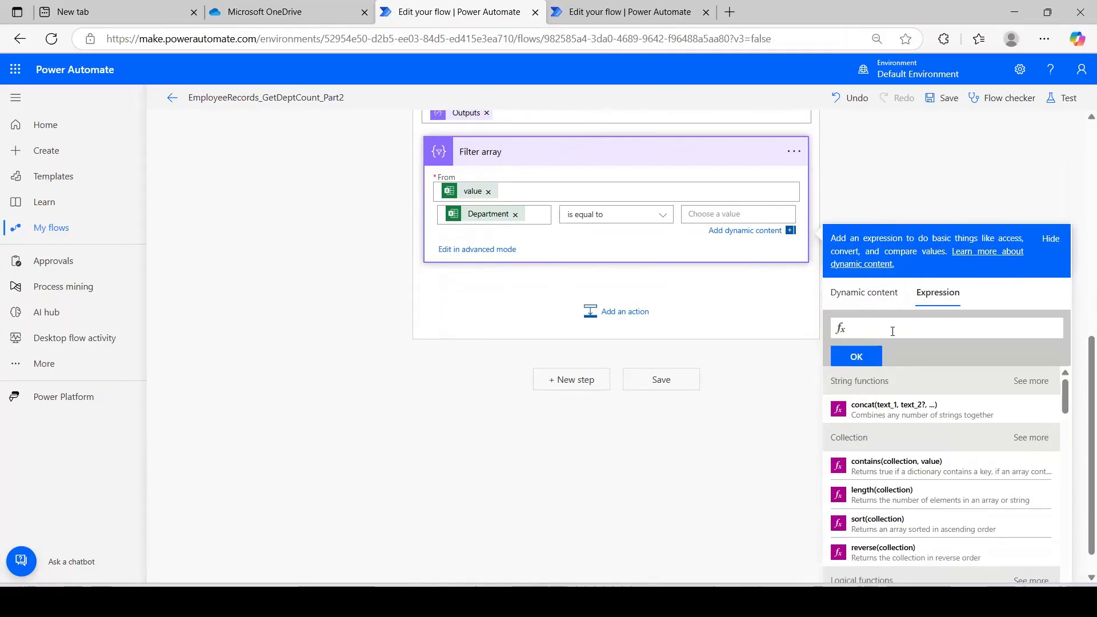
pyautogui.click(893, 332)
pyautogui.hotkey('ctrl', 'v')
pyautogui.click(856, 356)
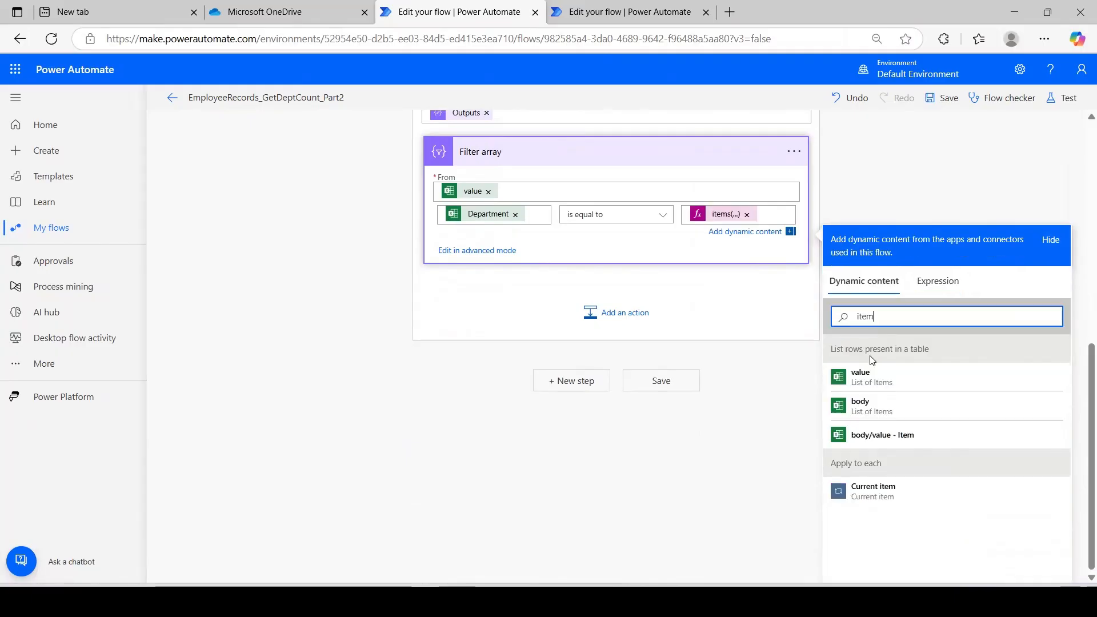
pyautogui.click(955, 99)
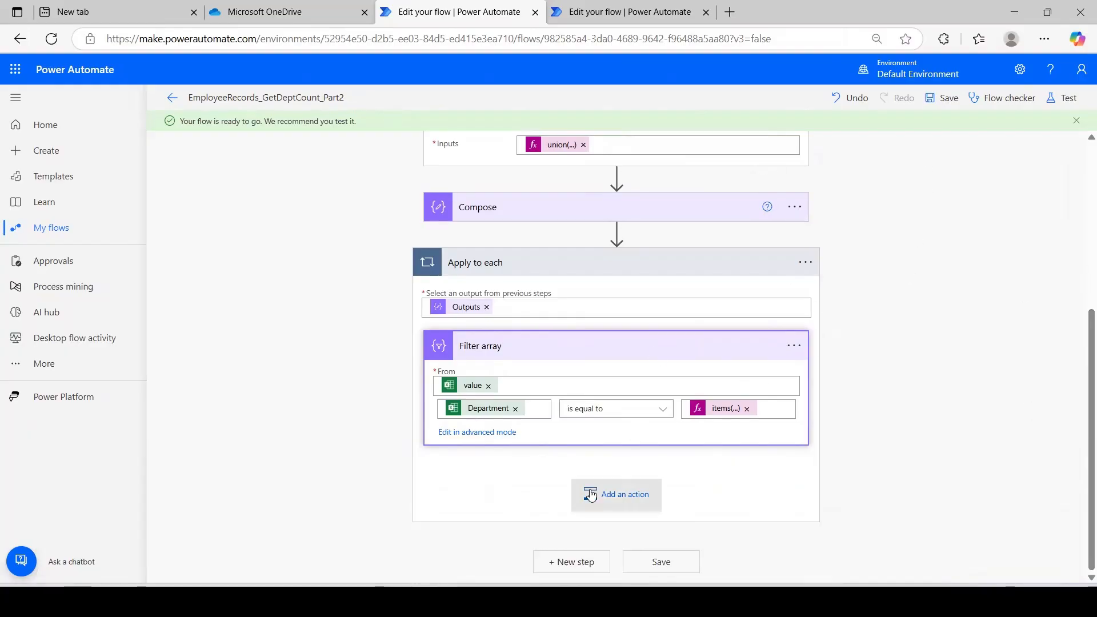
# Add a Compose action after the Filter array inside the Apply to each loop
pyautogui.click(589, 494)
pyautogui.click(487, 399)
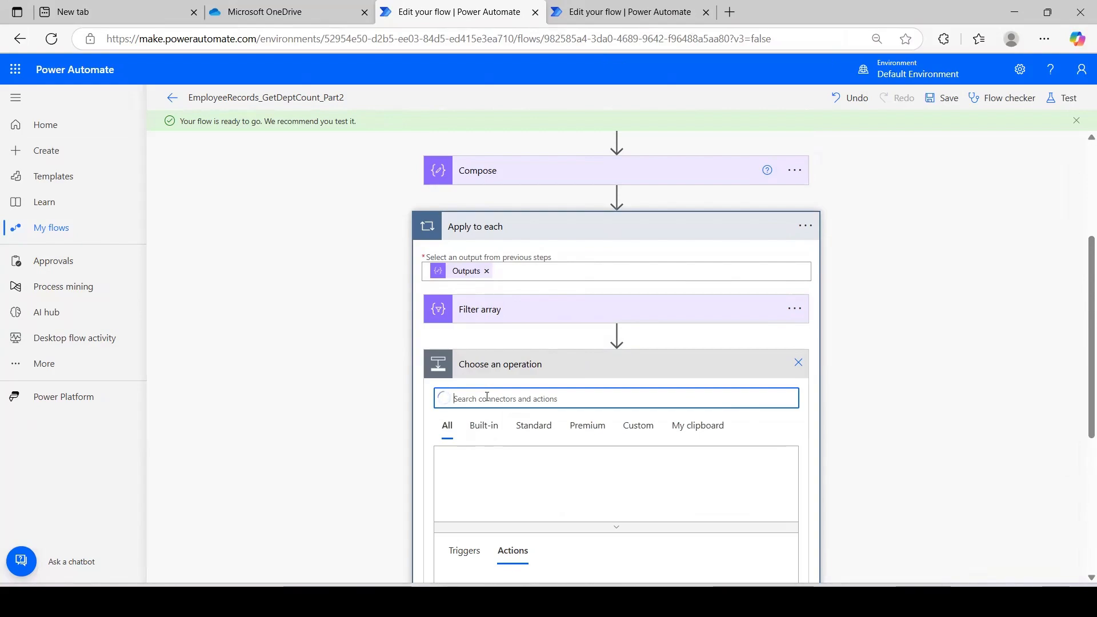
pyautogui.click(794, 170)
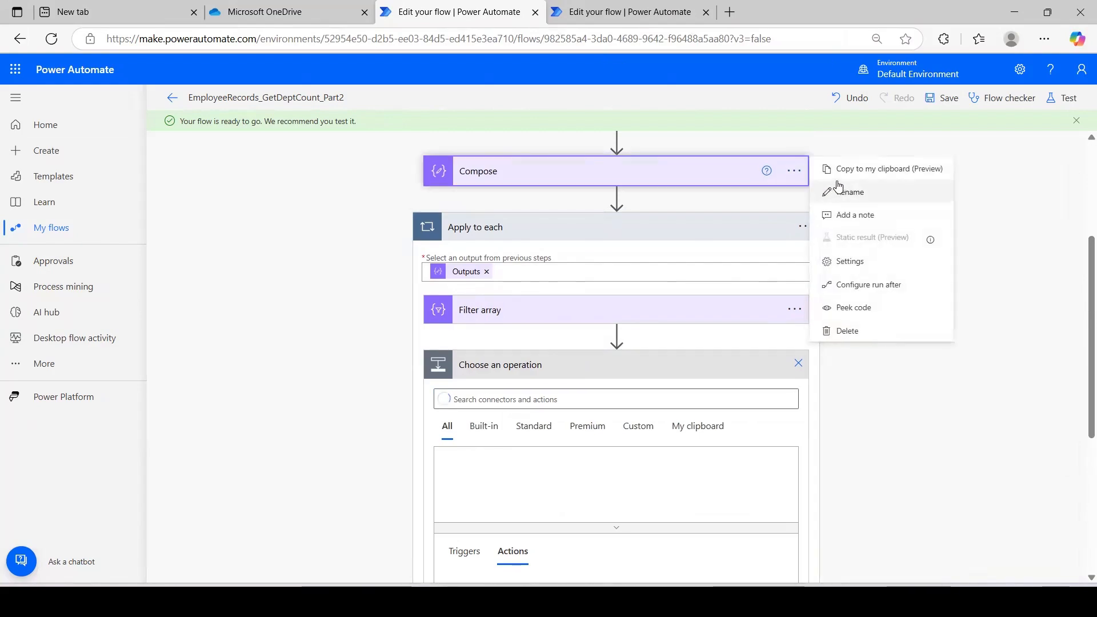
pyautogui.click(493, 399)
pyautogui.write('compose')
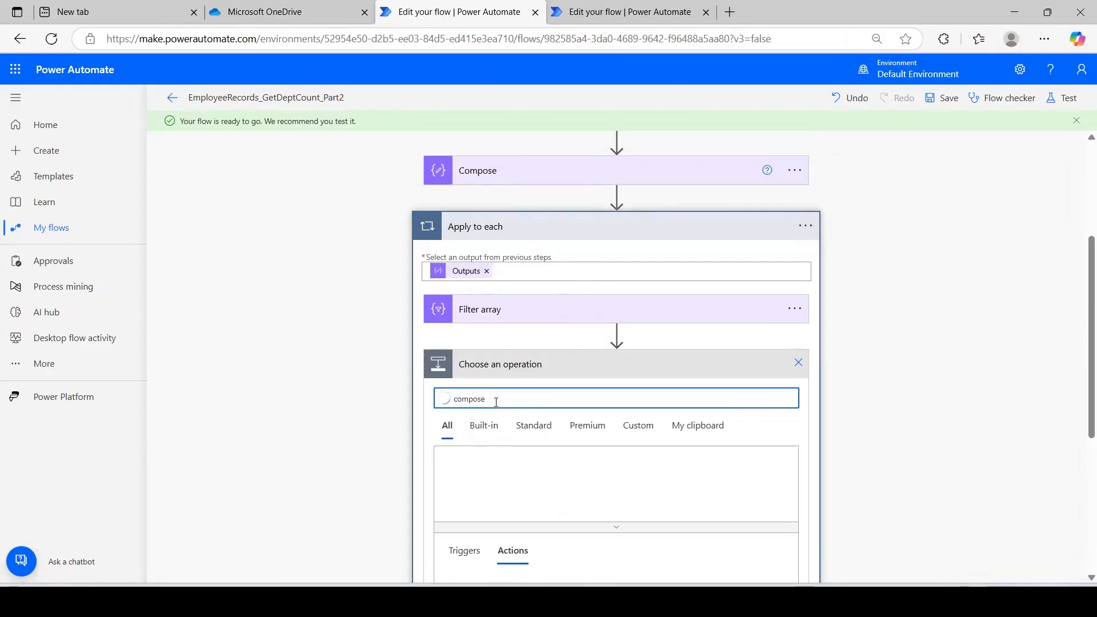
pyautogui.click(559, 437)
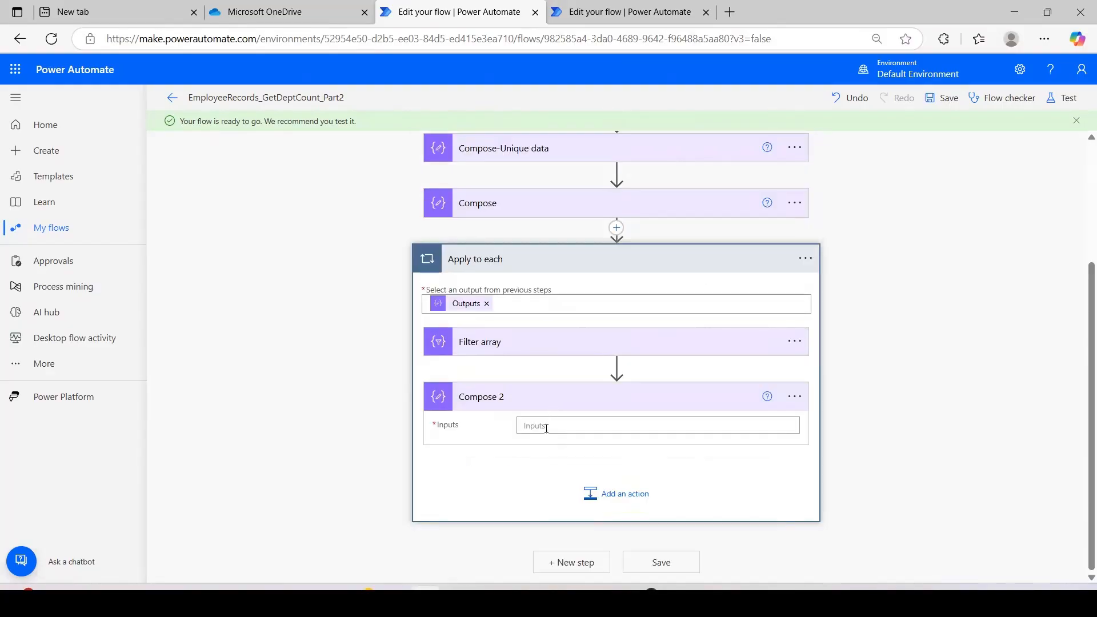
# Try pasting the Filter array's items(...) token into the Compose 2 inputs, and remove the pasted token
pyautogui.click(550, 423)
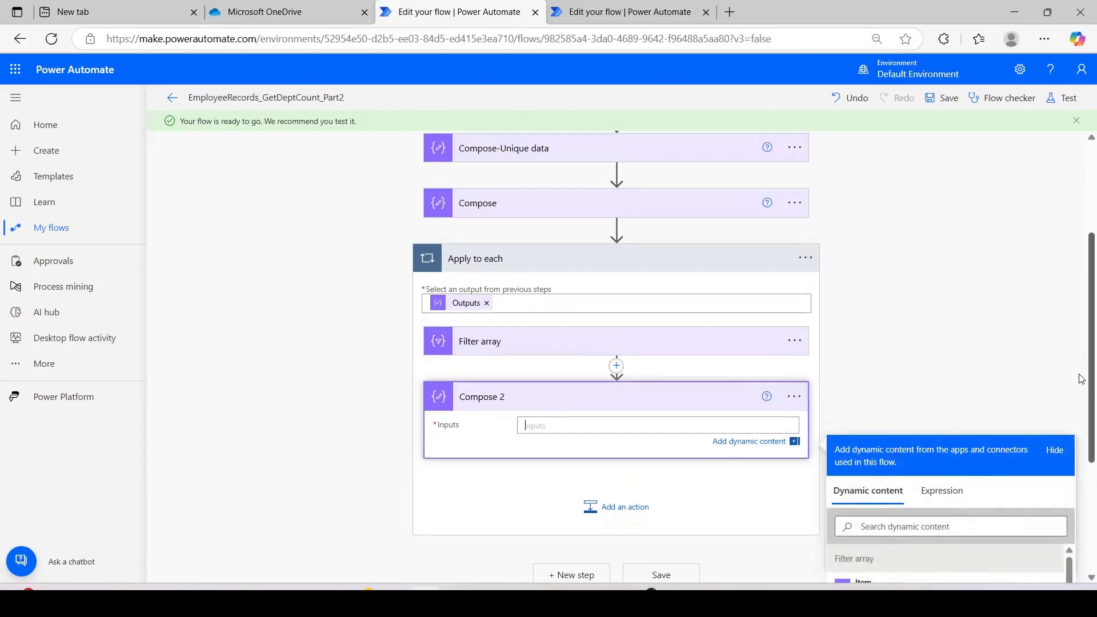
pyautogui.scroll(-3, 1081, 379)
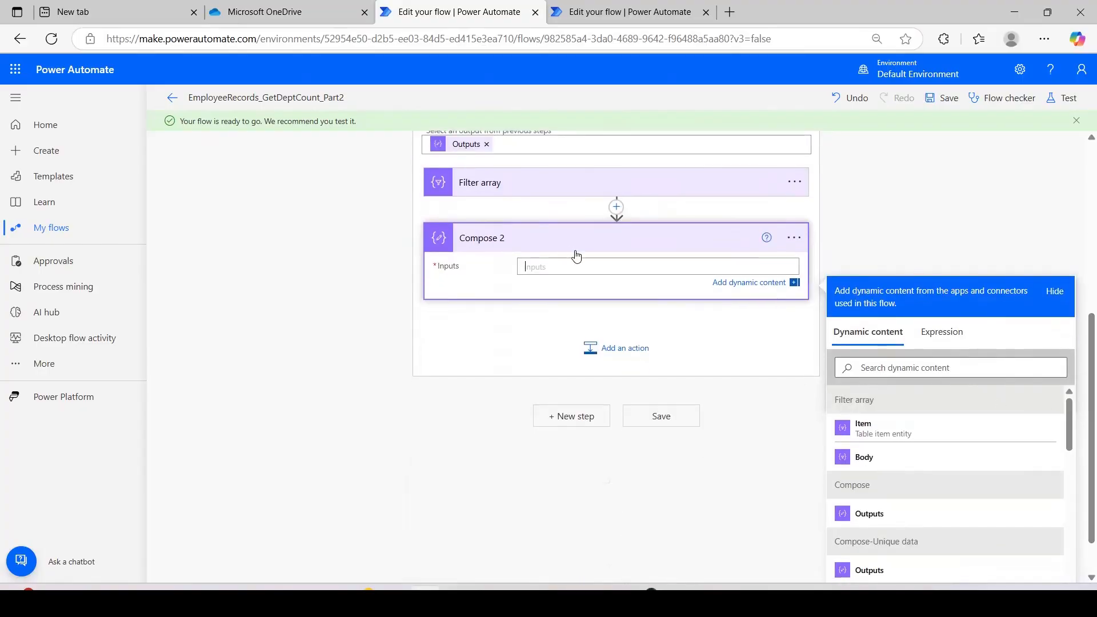
pyautogui.click(747, 183)
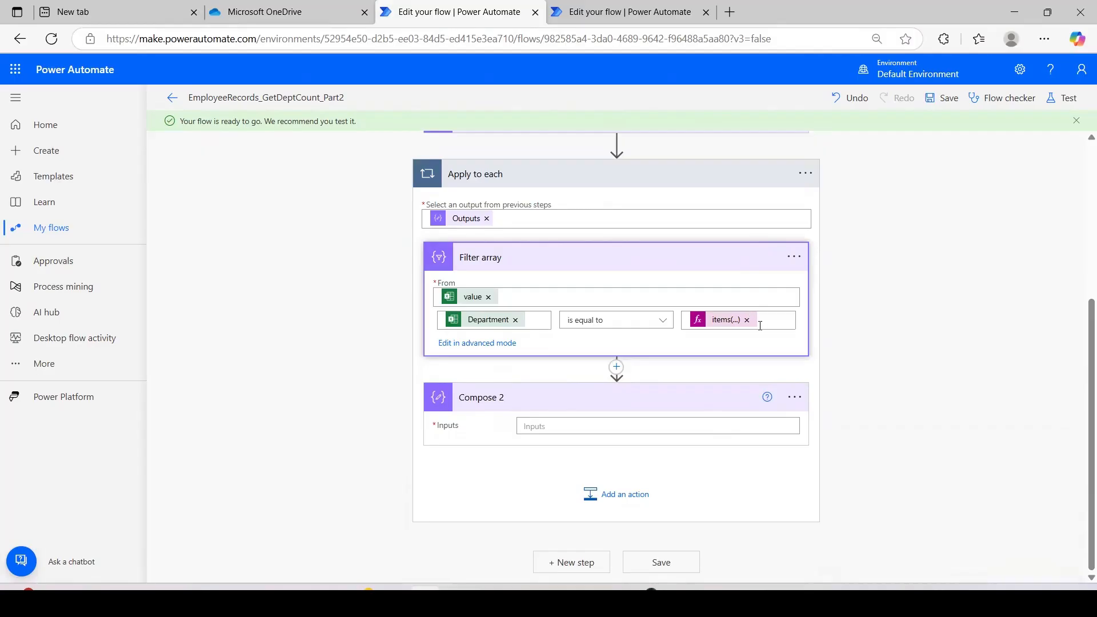
pyautogui.click(726, 319)
pyautogui.moveTo(776, 315); pyautogui.dragTo(678, 323)
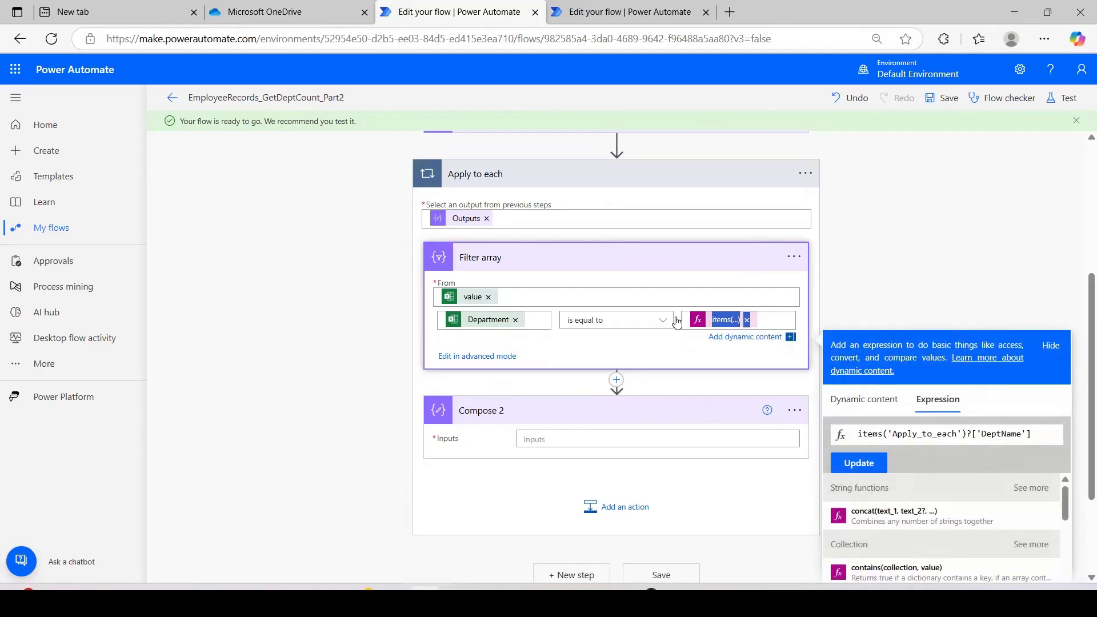
pyautogui.hotkey('ctrl', 'c')
pyautogui.click(541, 440)
pyautogui.hotkey('ctrl', 'v')
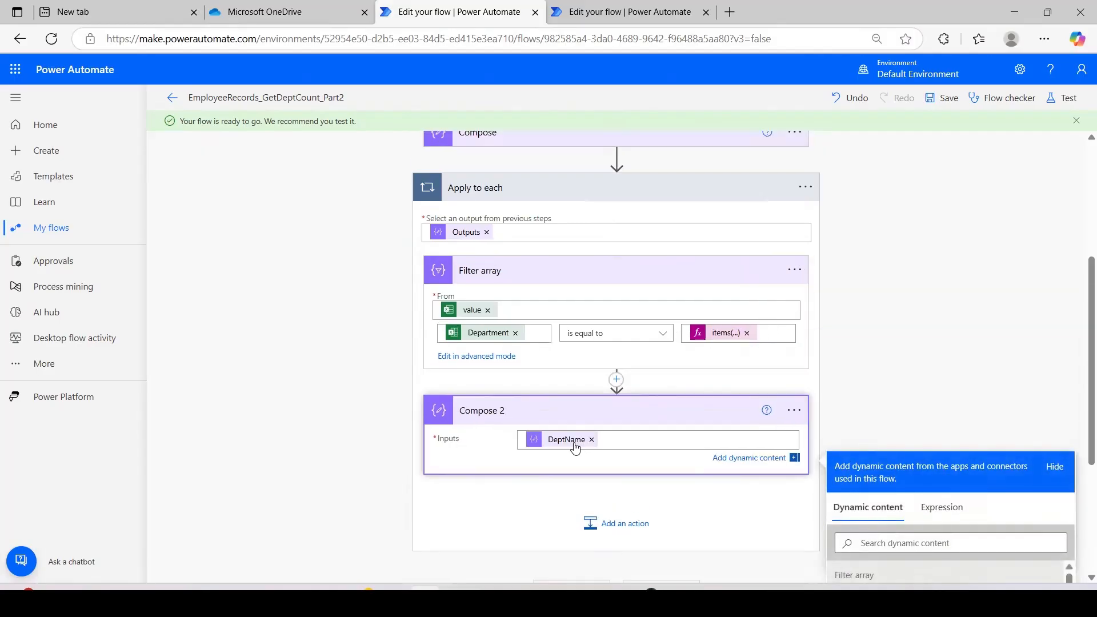
pyautogui.click(591, 439)
# Copy the items(...) token from the Filter array's comparison value again and insert it as the Compose 2 input
pyautogui.click(761, 333)
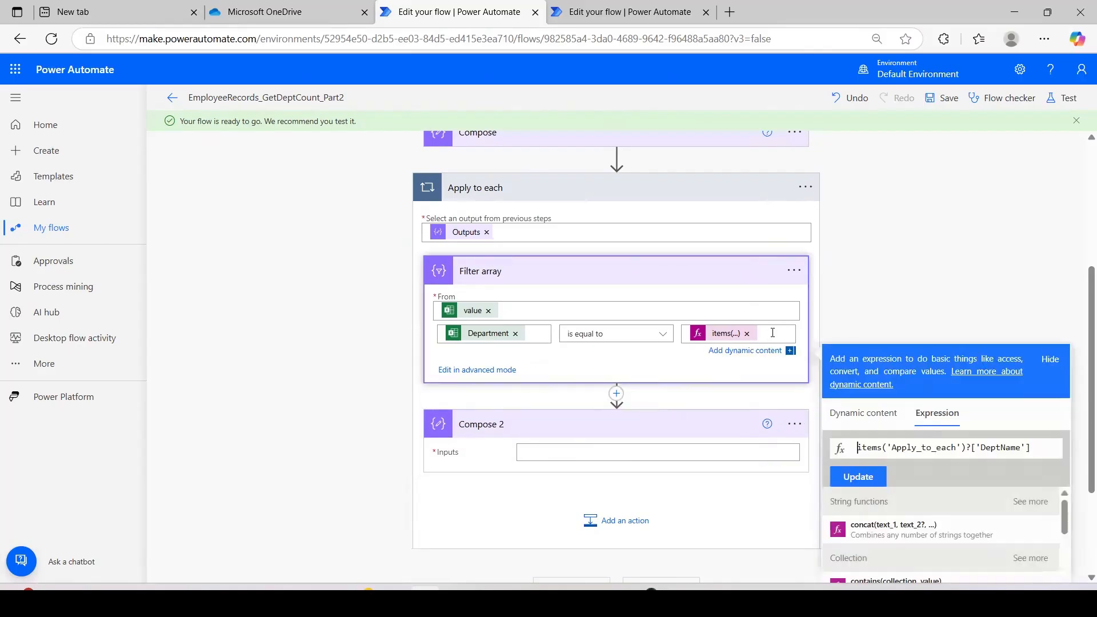
pyautogui.moveTo(766, 333); pyautogui.dragTo(684, 334)
pyautogui.click(540, 452)
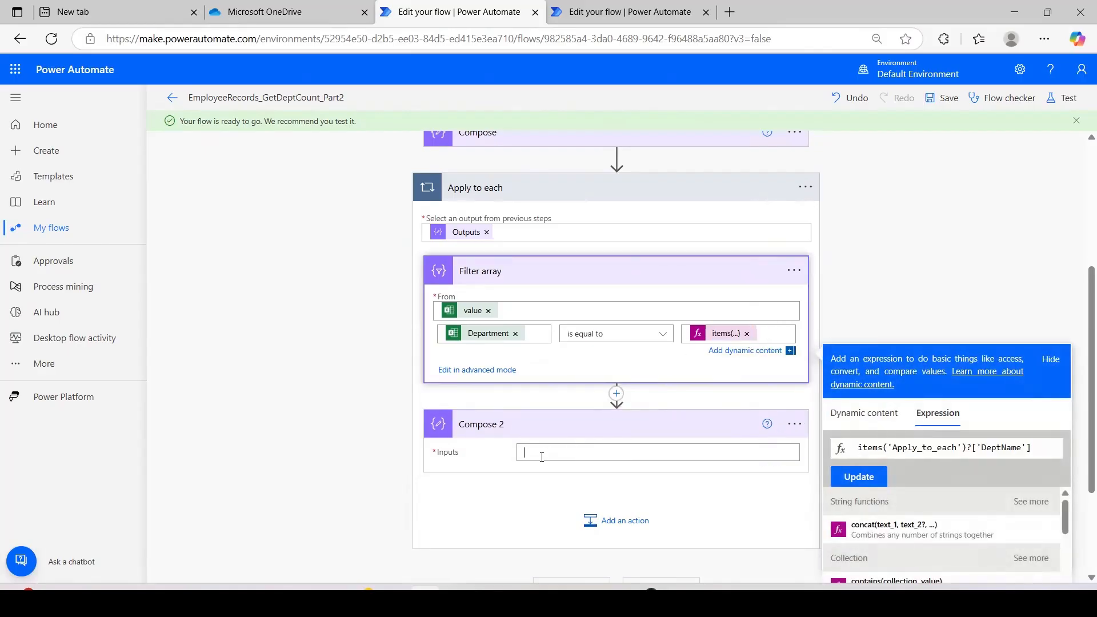
pyautogui.hotkey('ctrl', 'v')
# Look for the department name in the Compose 2 dynamic content, searching for the copied expression and for de, and browse the full list
pyautogui.scroll(-4, 1081, 394)
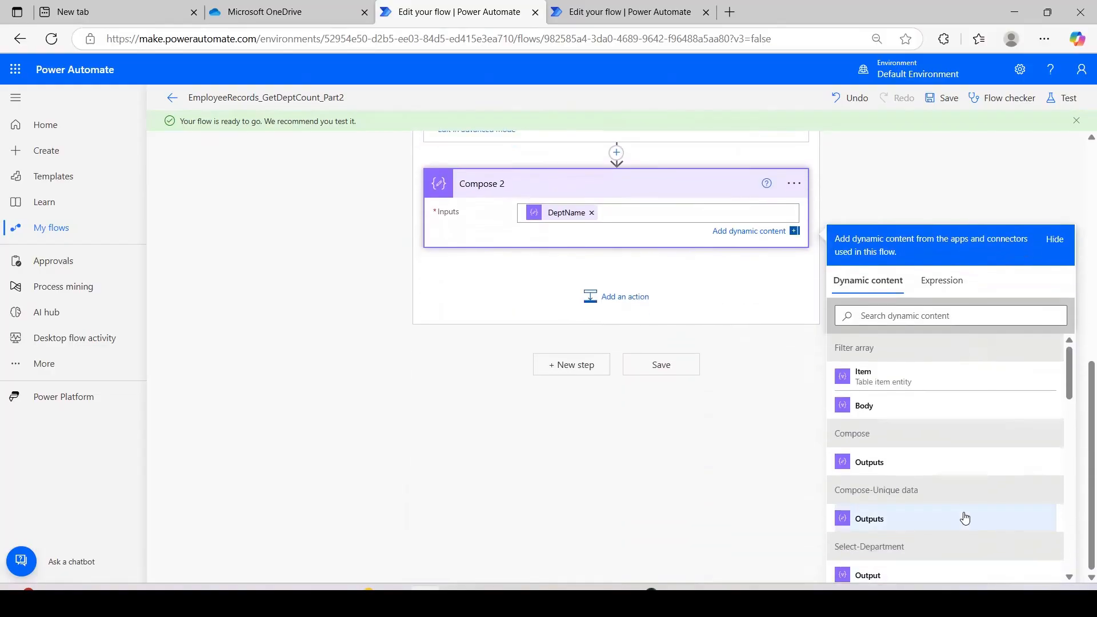
pyautogui.scroll(-2, 1075, 419)
pyautogui.moveTo(1074, 415); pyautogui.dragTo(1077, 451)
pyautogui.click(913, 317)
pyautogui.hotkey('ctrl', 'v')
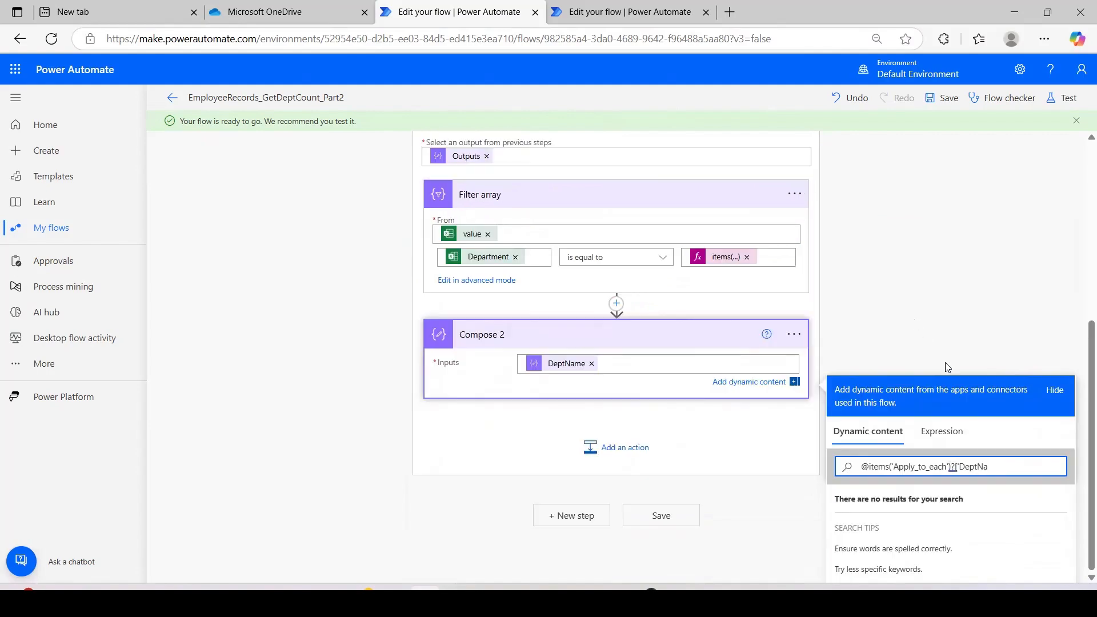
pyautogui.hotkey('ctrl', 'a')
pyautogui.press('BackSpace')
pyautogui.write('de')
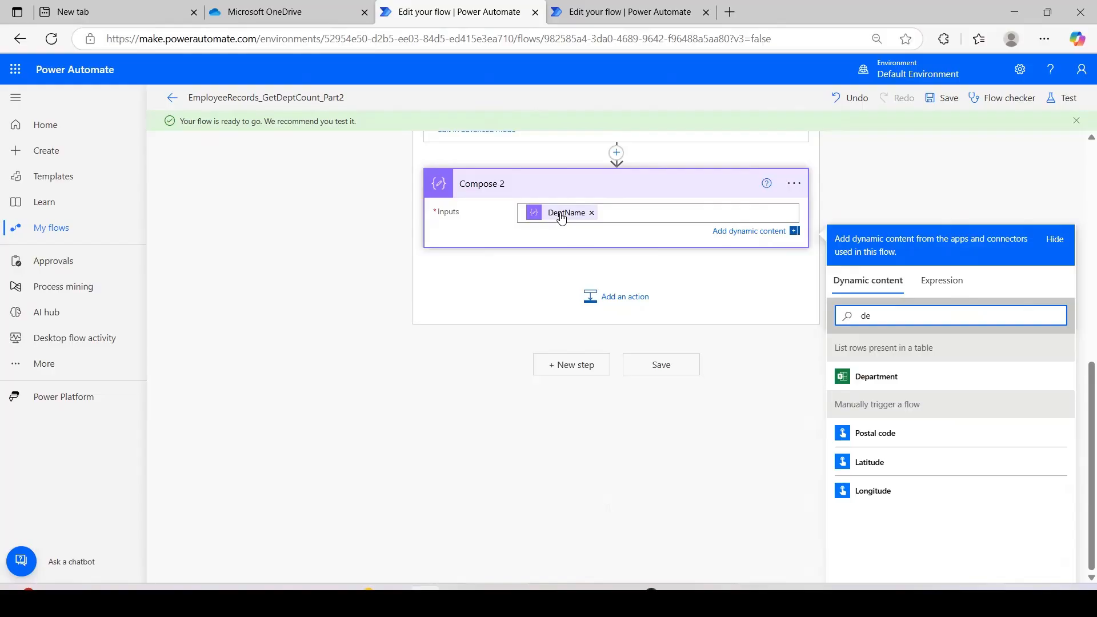
pyautogui.moveTo(561, 217)
pyautogui.press('BackSpace')
pyautogui.press('BackSpace')
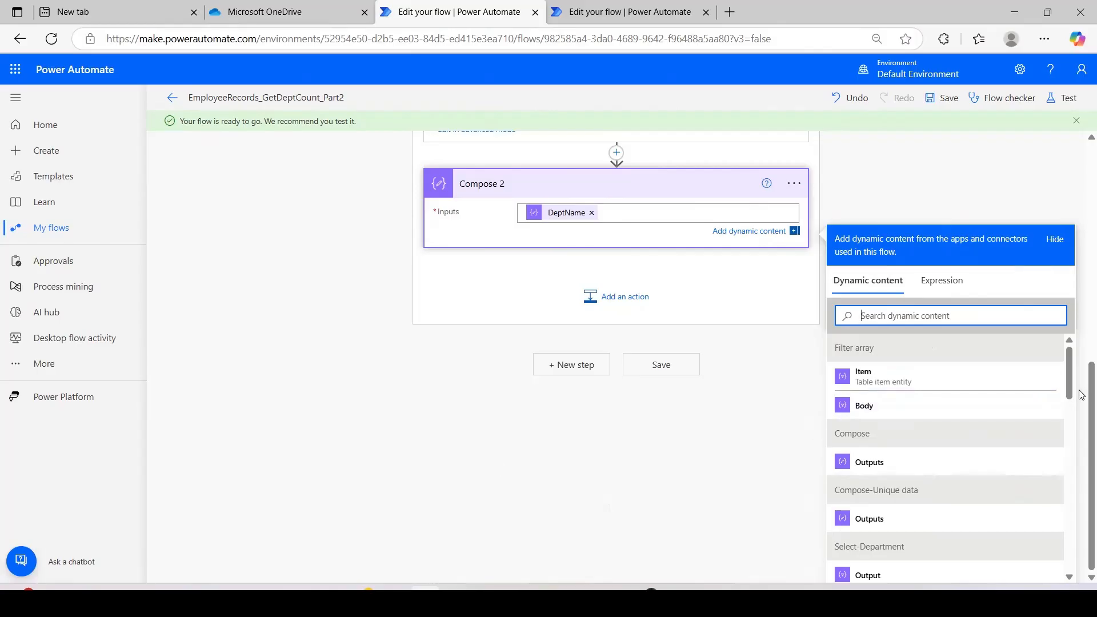
pyautogui.scroll(2, 1082, 394)
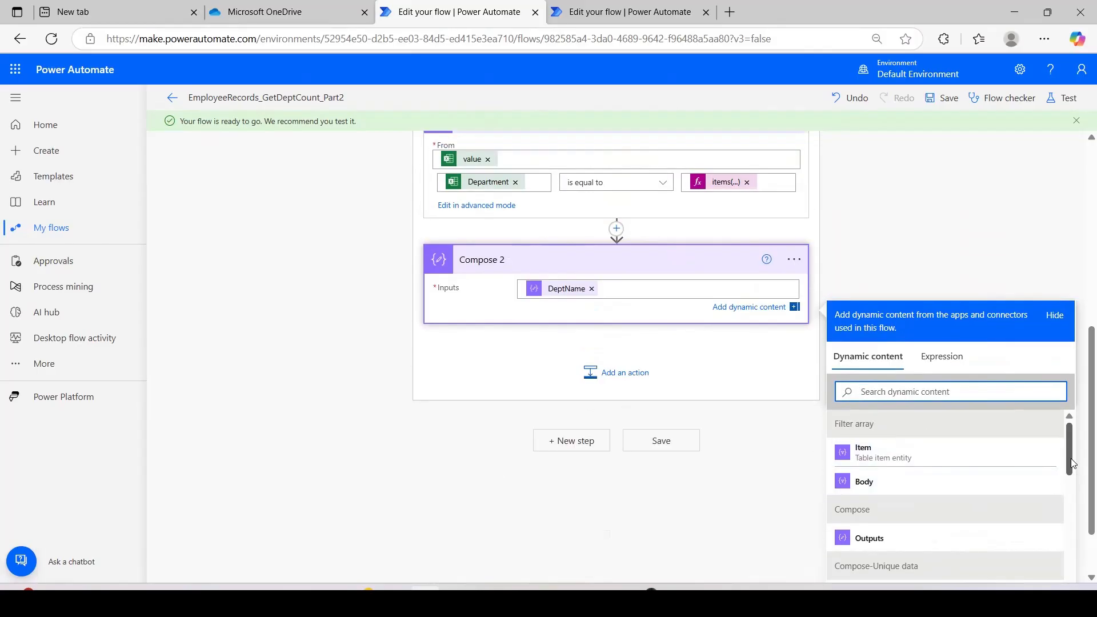
pyautogui.moveTo(1072, 464); pyautogui.dragTo(1080, 548)
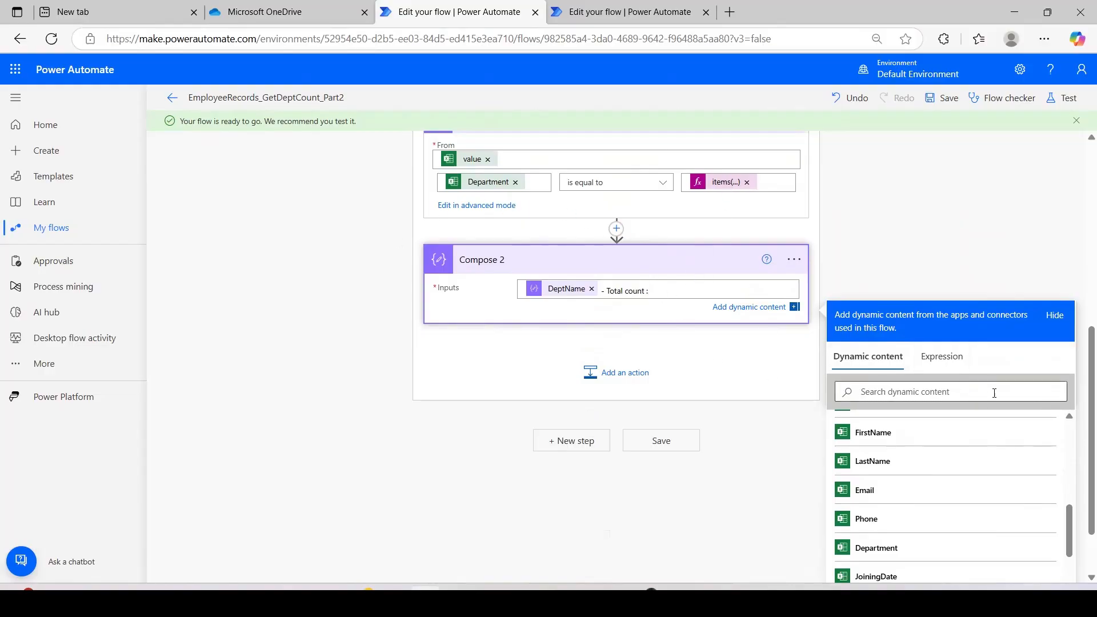
# Add the text - Total count : and the expression length(body('Filter_array')) after DeptName in the Compose 2 inputs, and save the flow
pyautogui.click(918, 356)
pyautogui.write('legt')
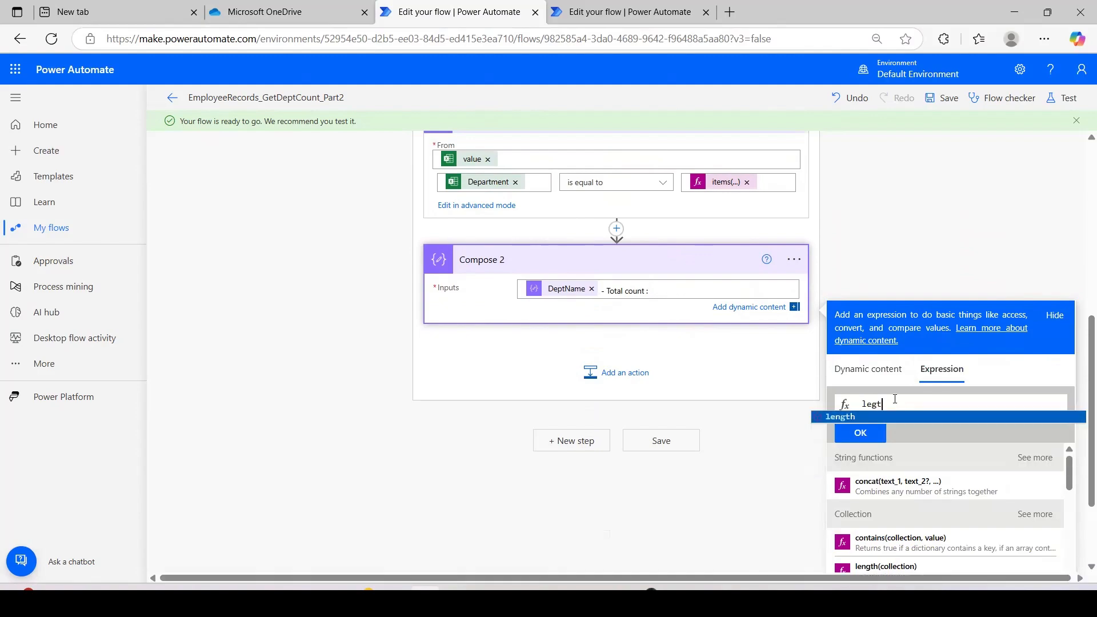
pyautogui.press('Return')
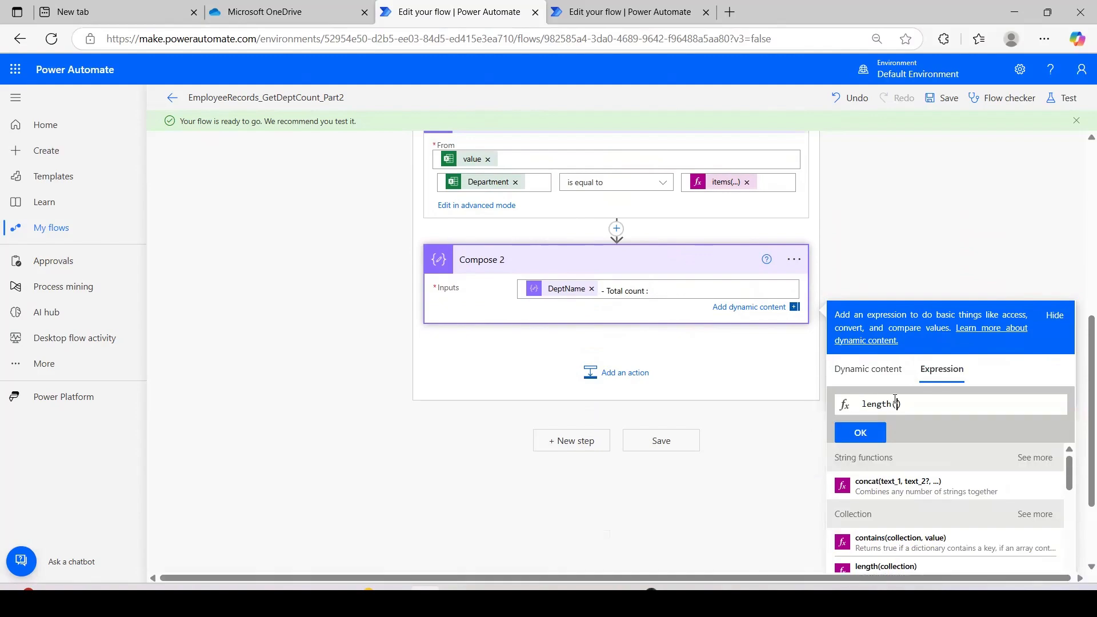
pyautogui.click(860, 369)
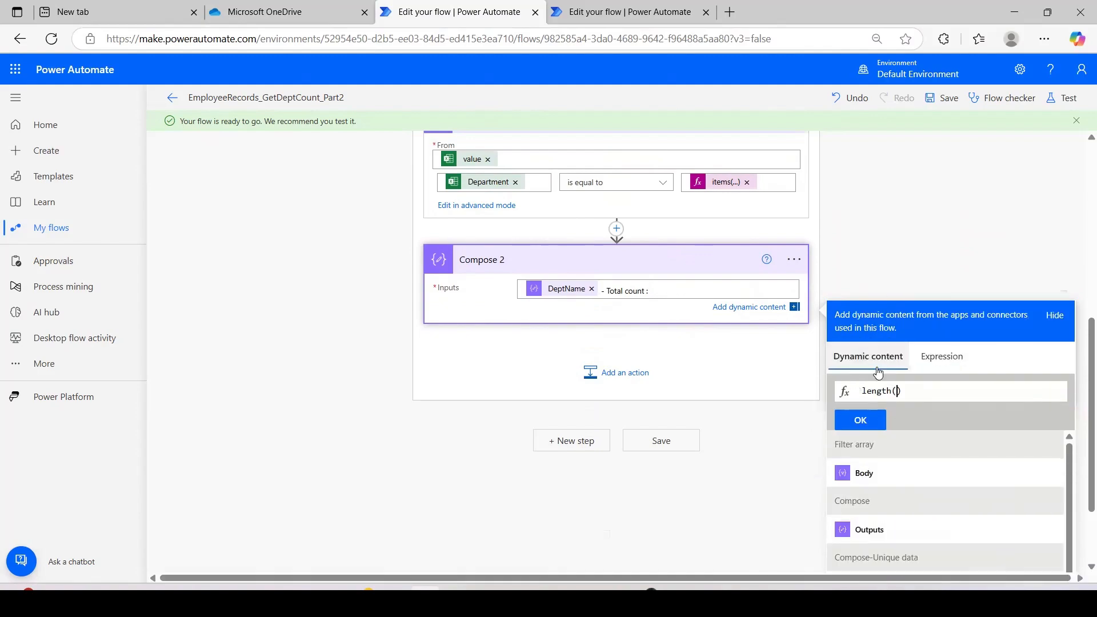
pyautogui.click(878, 479)
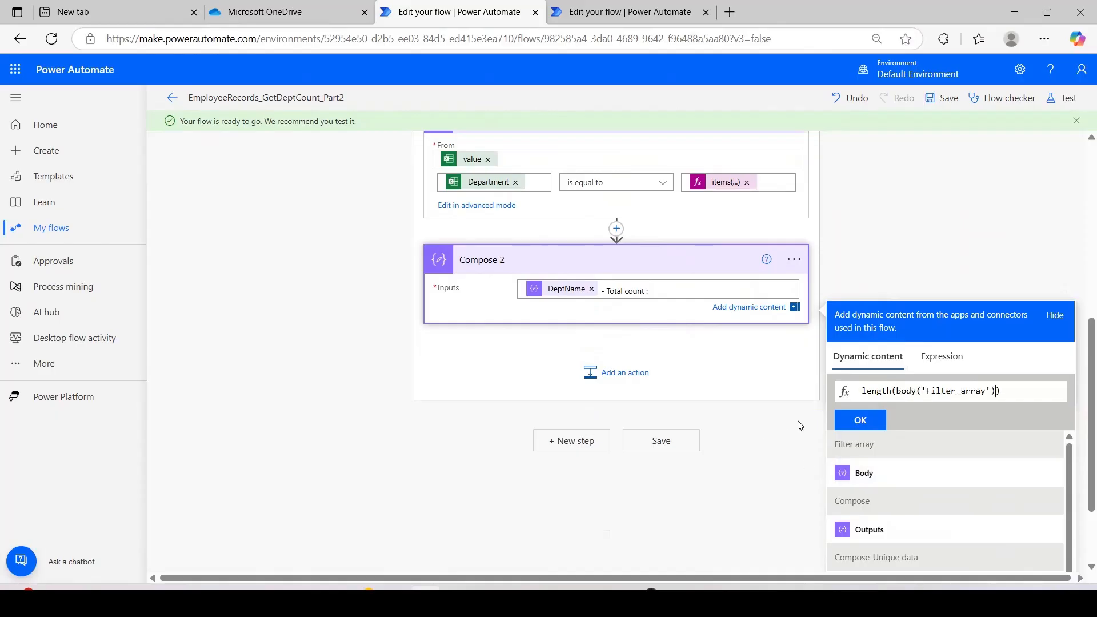
pyautogui.click(863, 421)
pyautogui.click(953, 104)
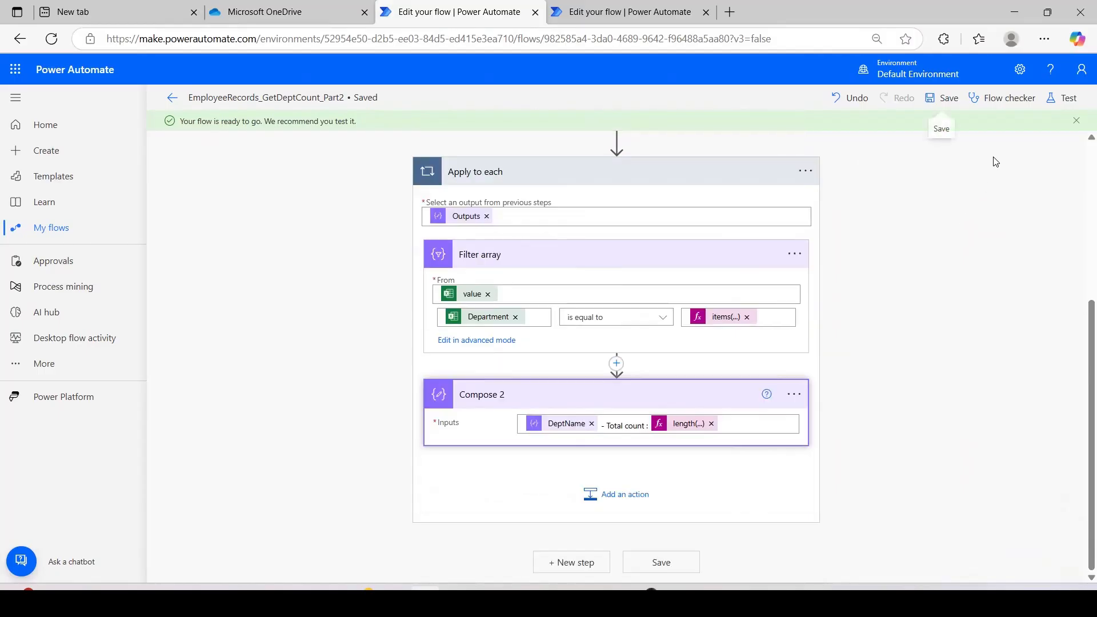
# Test the EmployeeRecords_GetDeptCount_Part2 flow manually and run it
pyautogui.click(1063, 98)
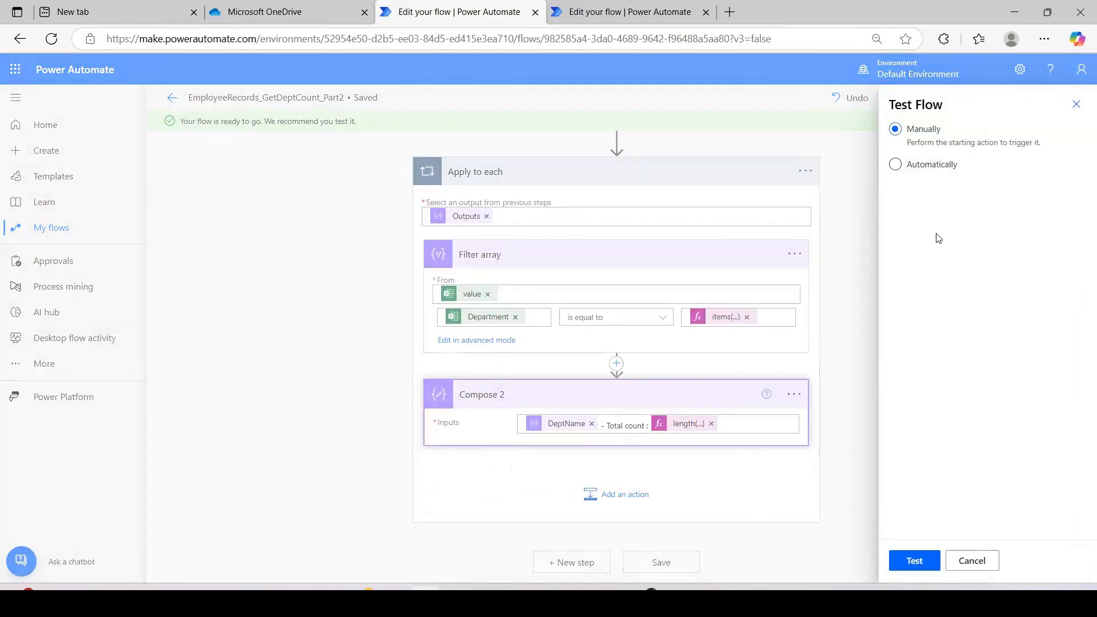
pyautogui.click(926, 562)
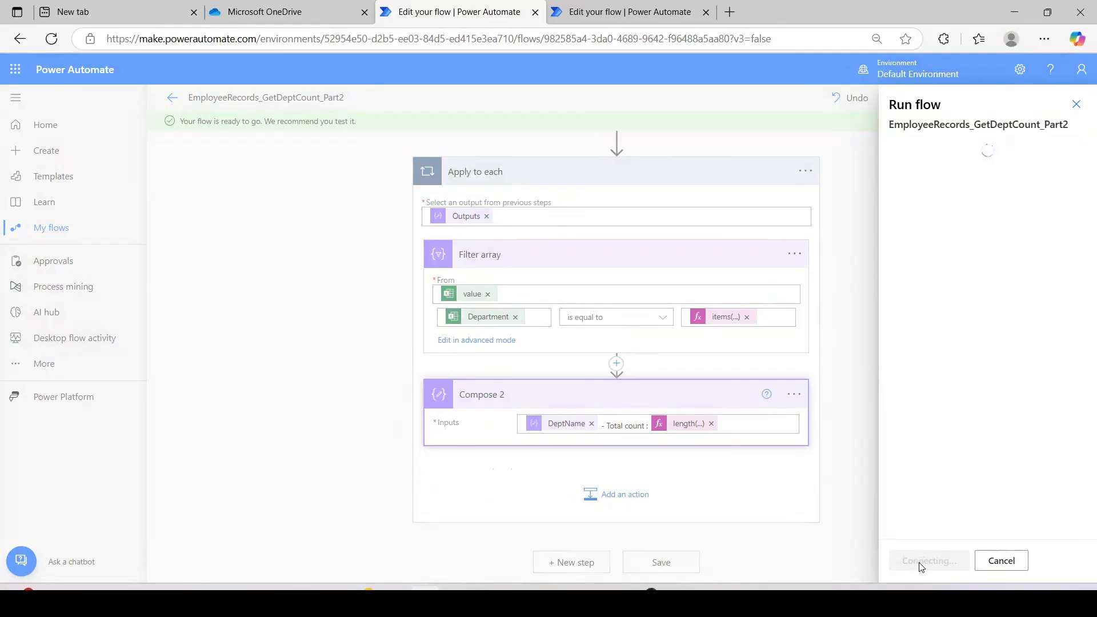
pyautogui.click(921, 562)
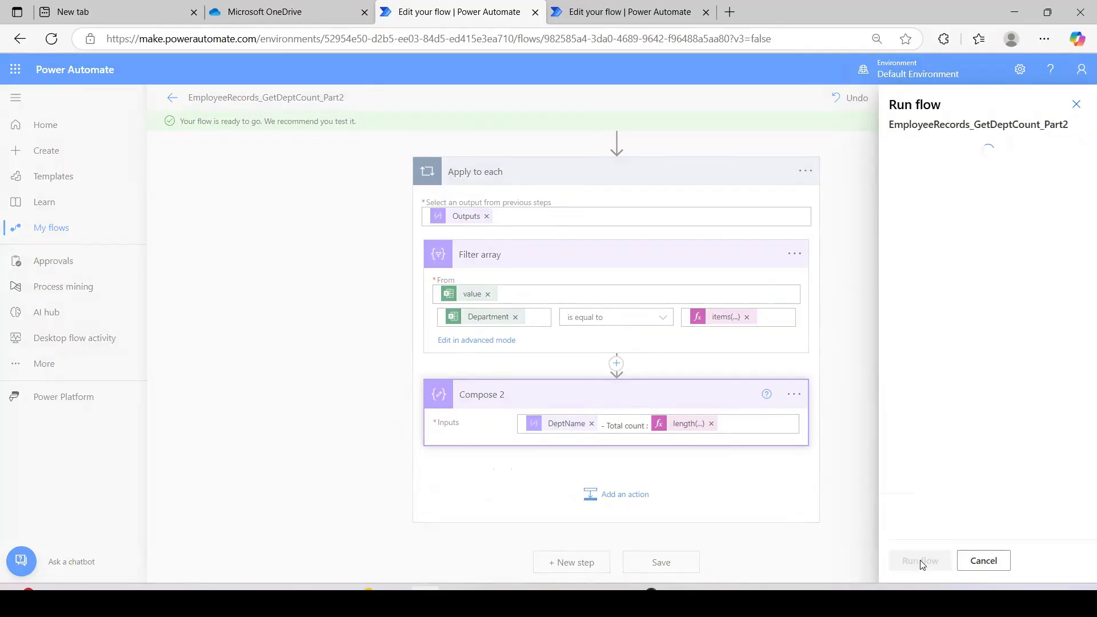
pyautogui.click(920, 562)
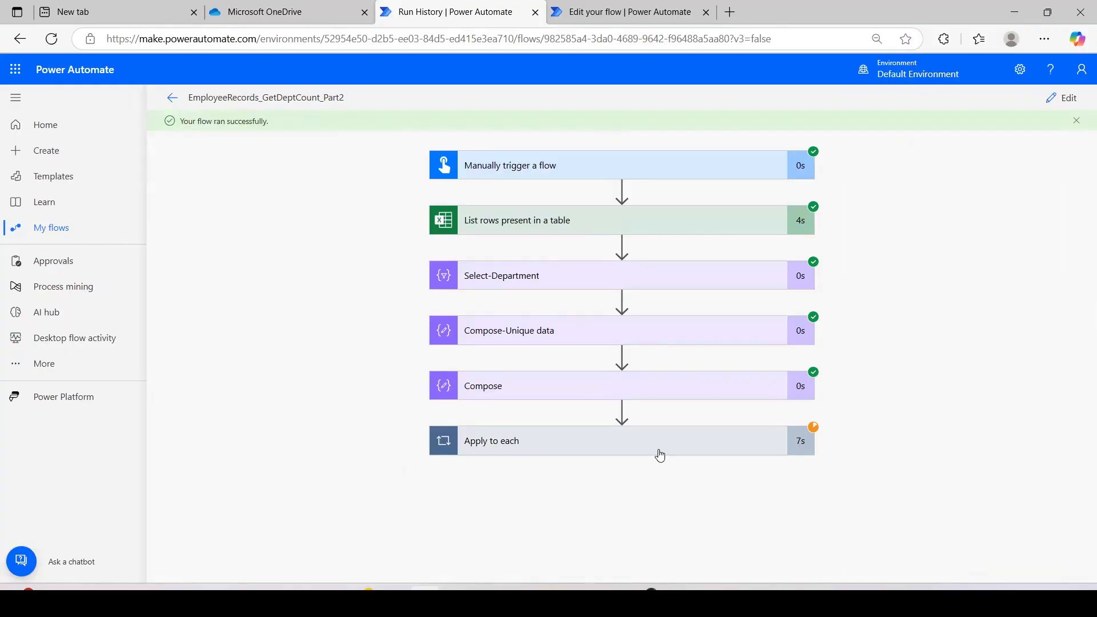
# Expand the Apply to each run results and examine the Compose 2 output of the first iteration
pyautogui.click(660, 455)
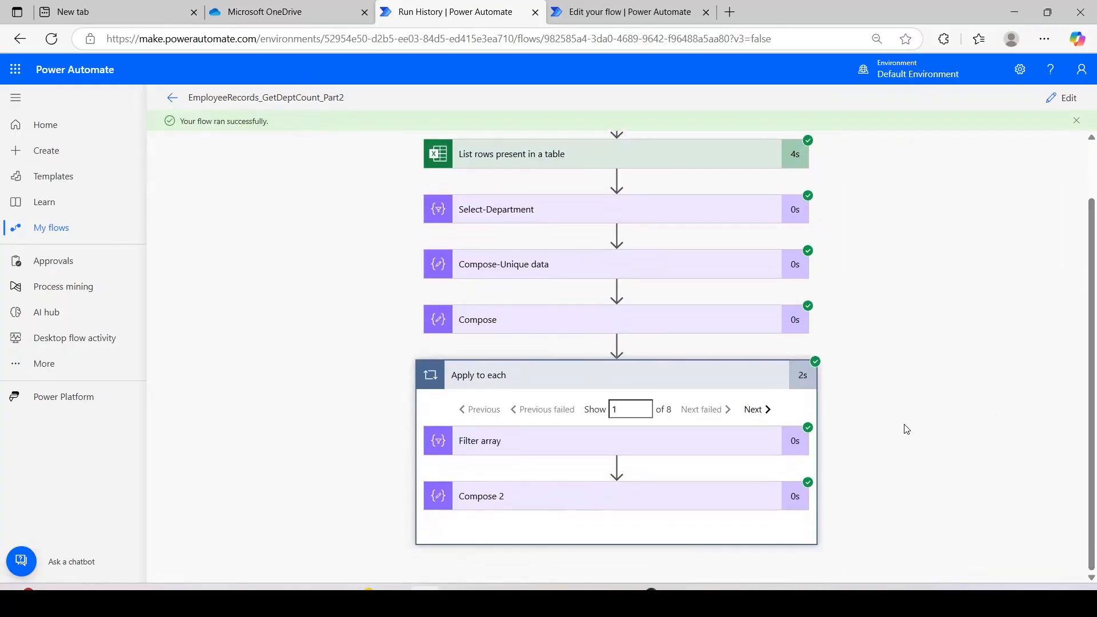
pyautogui.click(702, 495)
pyautogui.scroll(-3, 1079, 331)
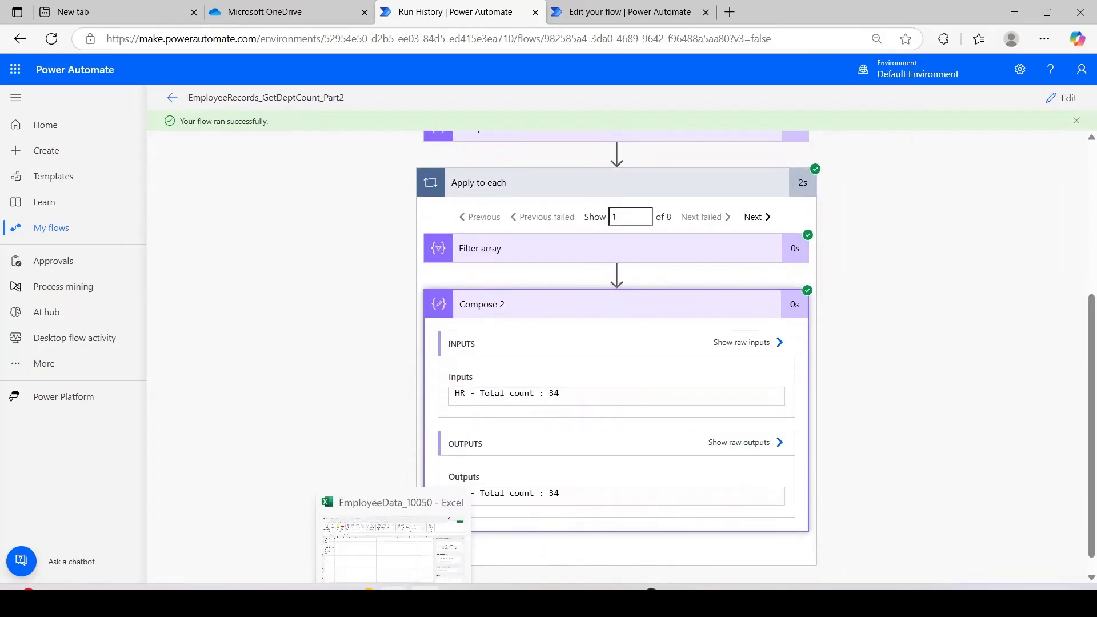
# Switch to the EmployeeData_10050 workbook in Excel and filter Sheet1's Department column to show only HR records
pyautogui.click(390, 588)
pyautogui.click(102, 557)
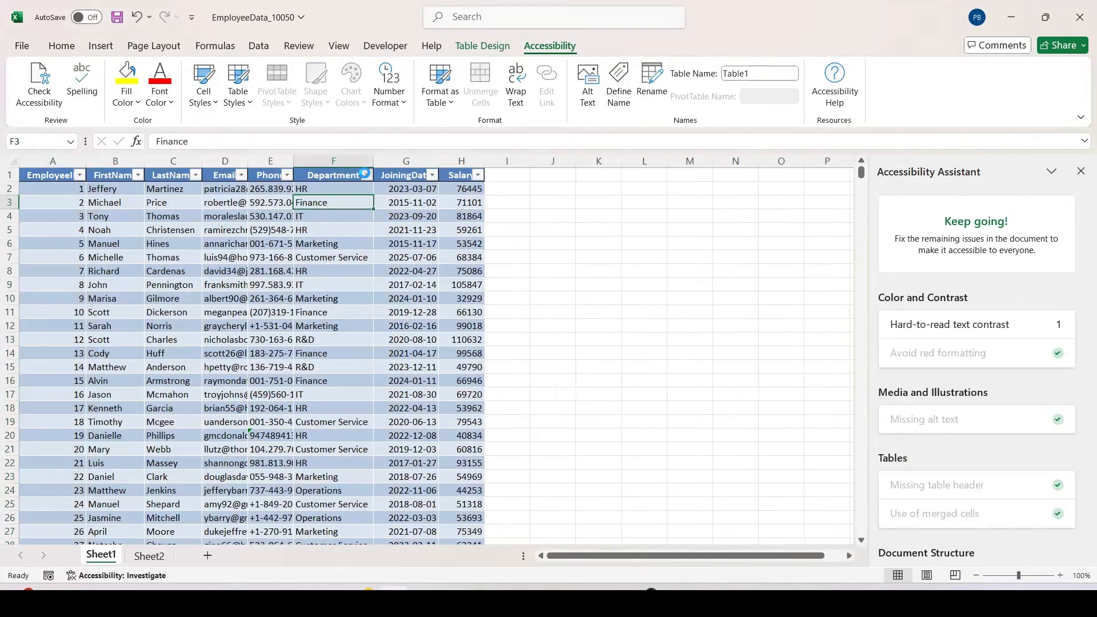
pyautogui.click(366, 176)
pyautogui.click(221, 359)
pyautogui.click(222, 398)
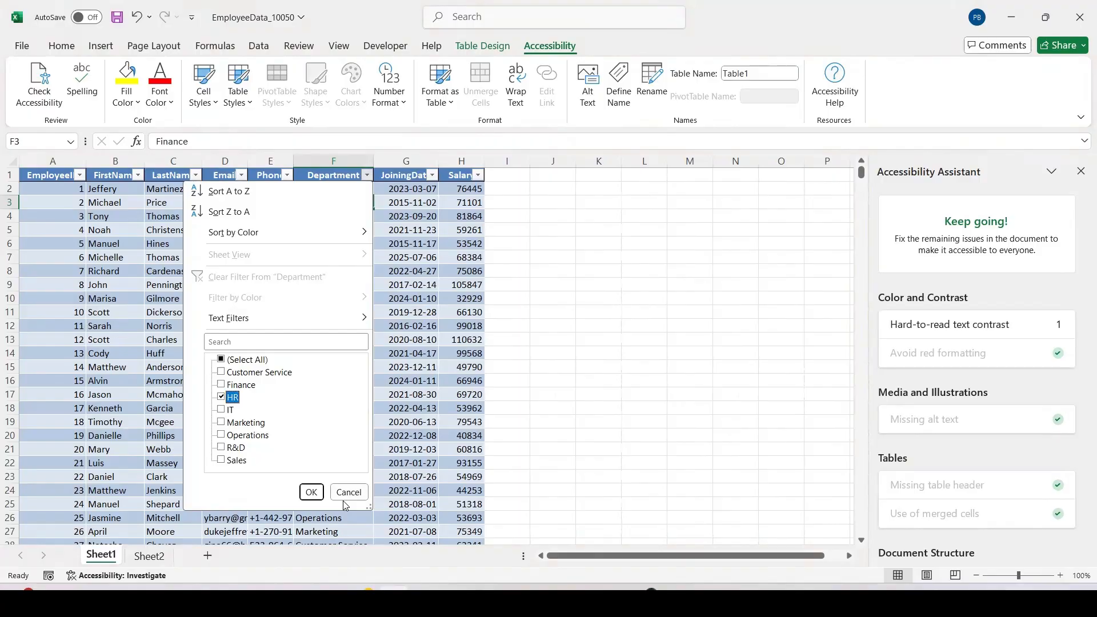
pyautogui.click(312, 492)
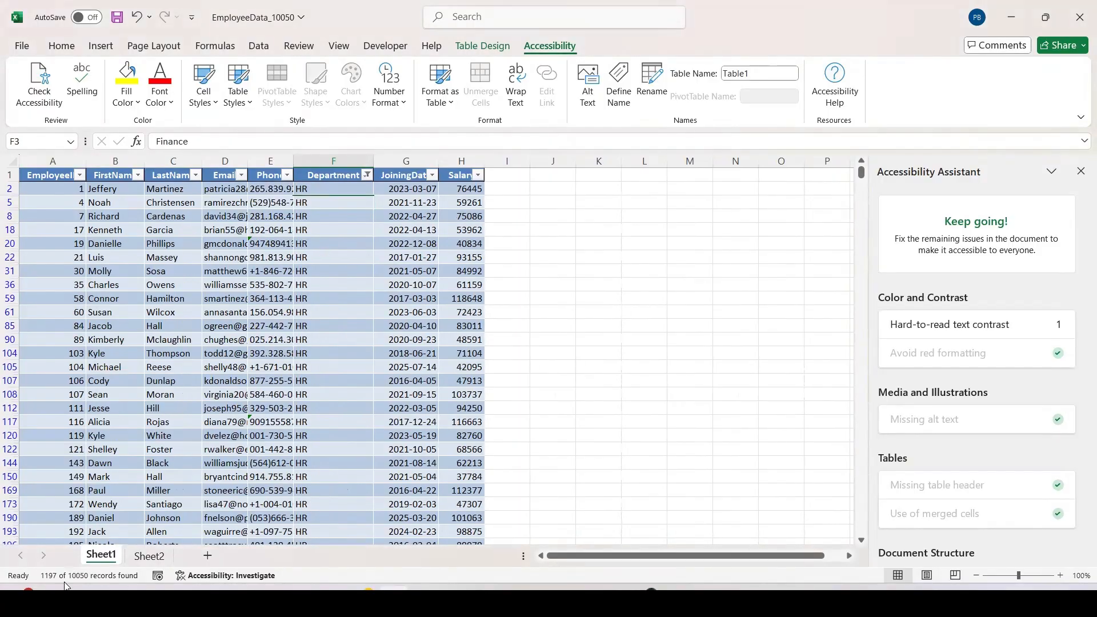
# Back in Power Automate, edit the flow and turn on pagination for List rows present in a table with a threshold of 10060
pyautogui.hotkey('alt', 'Tab')
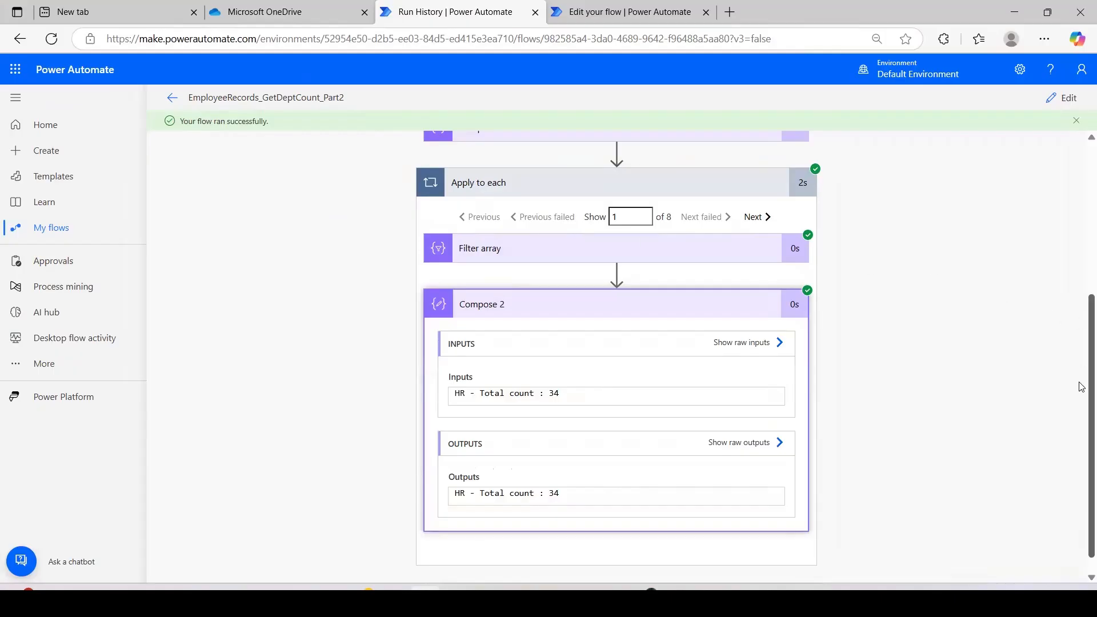
pyautogui.scroll(3, 1079, 385)
pyautogui.click(1076, 103)
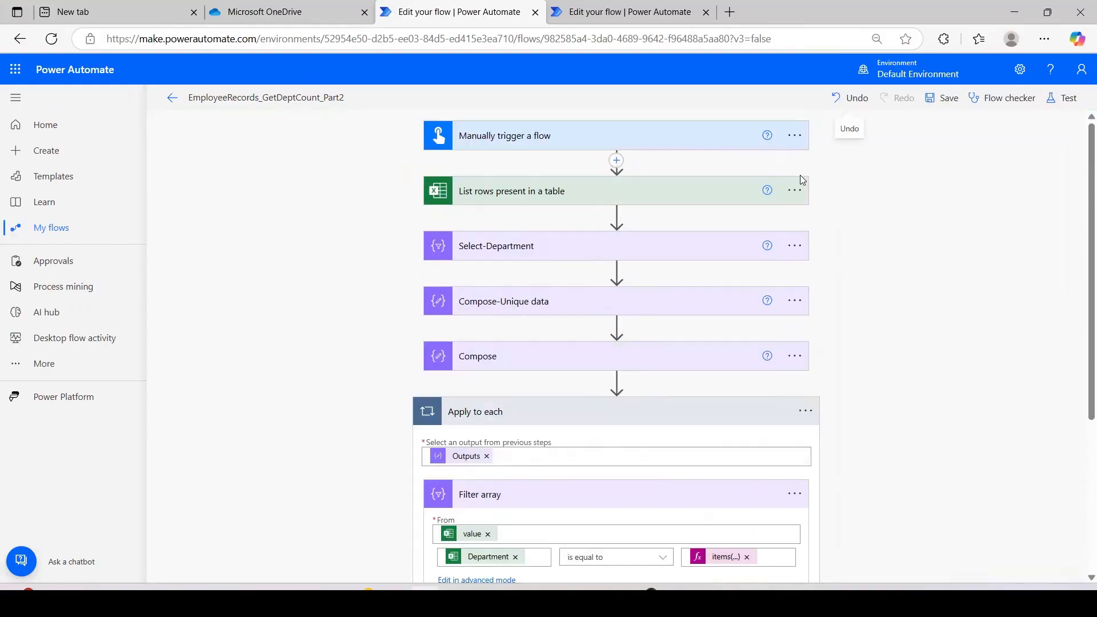
pyautogui.click(794, 191)
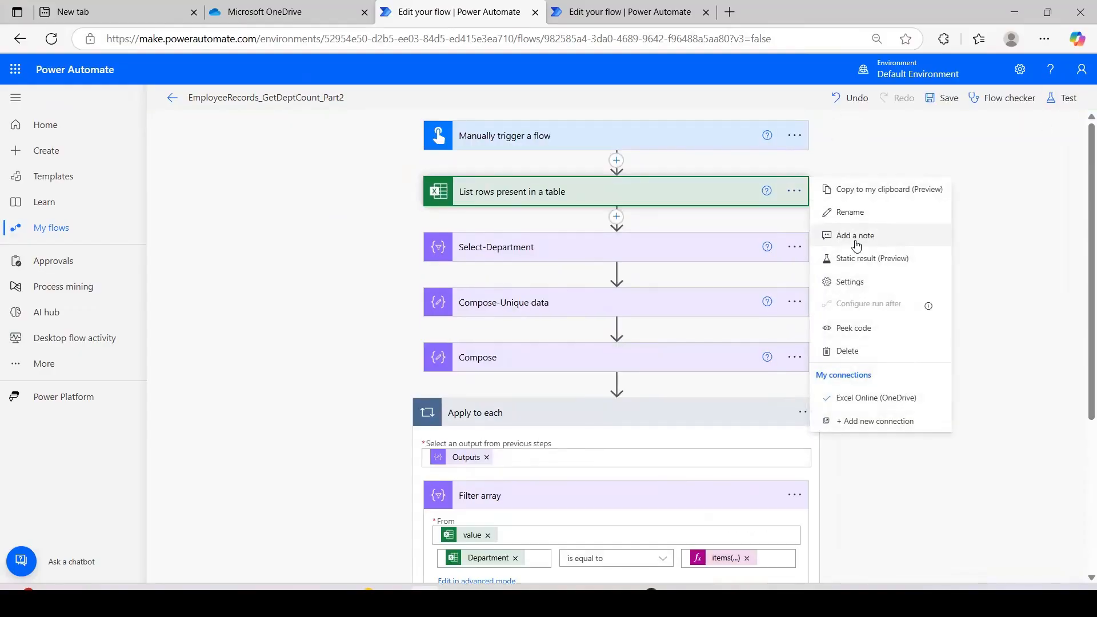
pyautogui.click(851, 282)
pyautogui.click(454, 282)
pyautogui.click(582, 306)
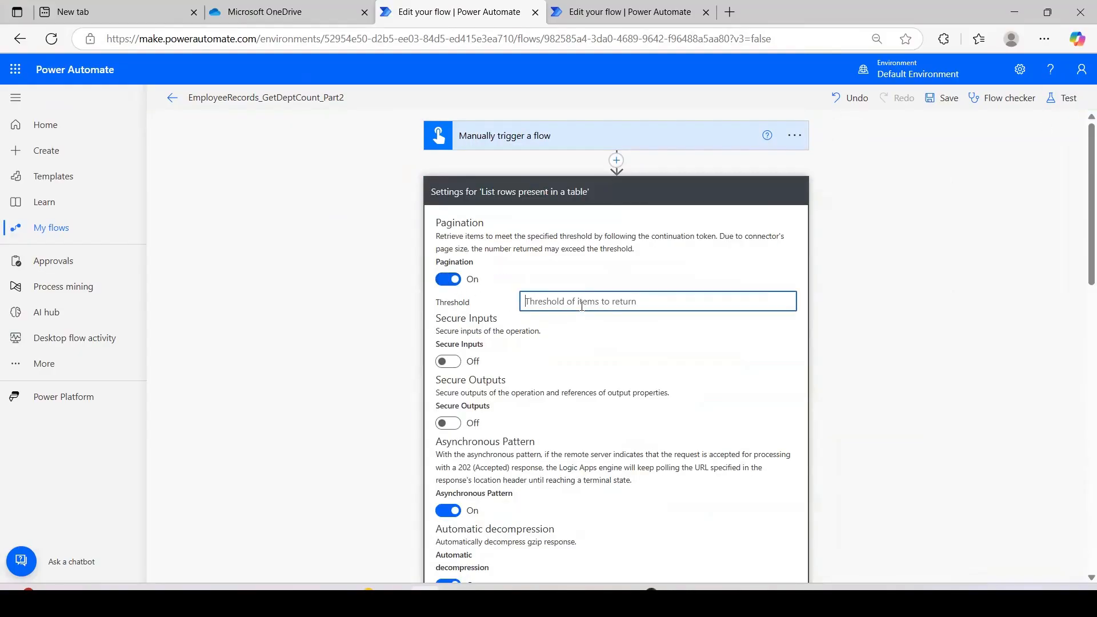
pyautogui.write('10060')
pyautogui.moveTo(1081, 234); pyautogui.dragTo(1081, 386)
pyautogui.click(578, 340)
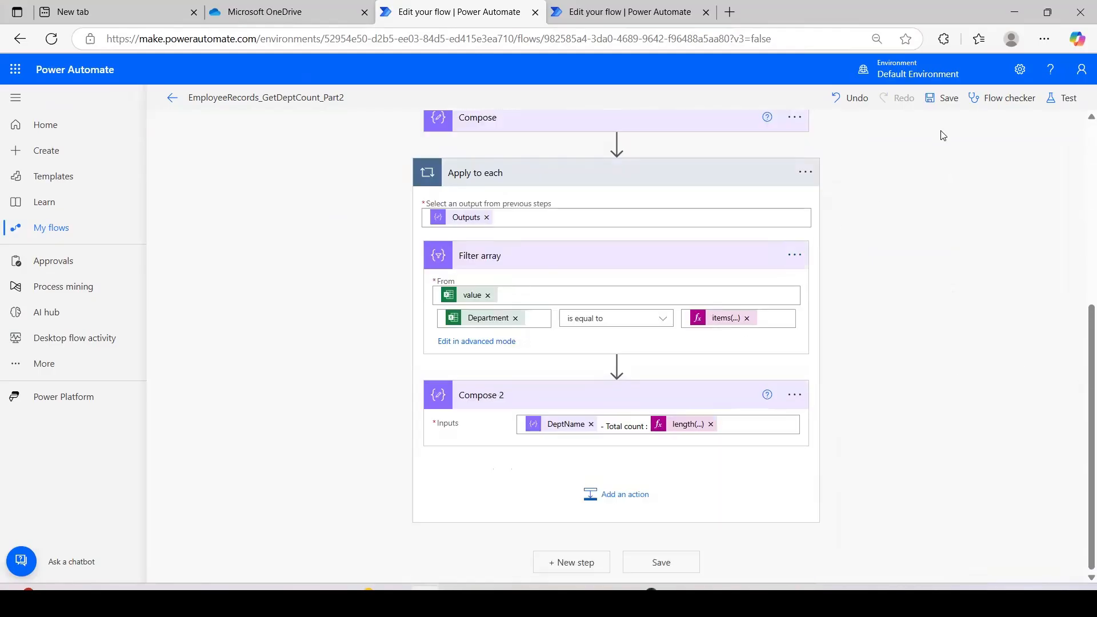
# Save the EmployeeRecords_GetDeptCount_Part2 flow and run it with a manual test
pyautogui.click(946, 95)
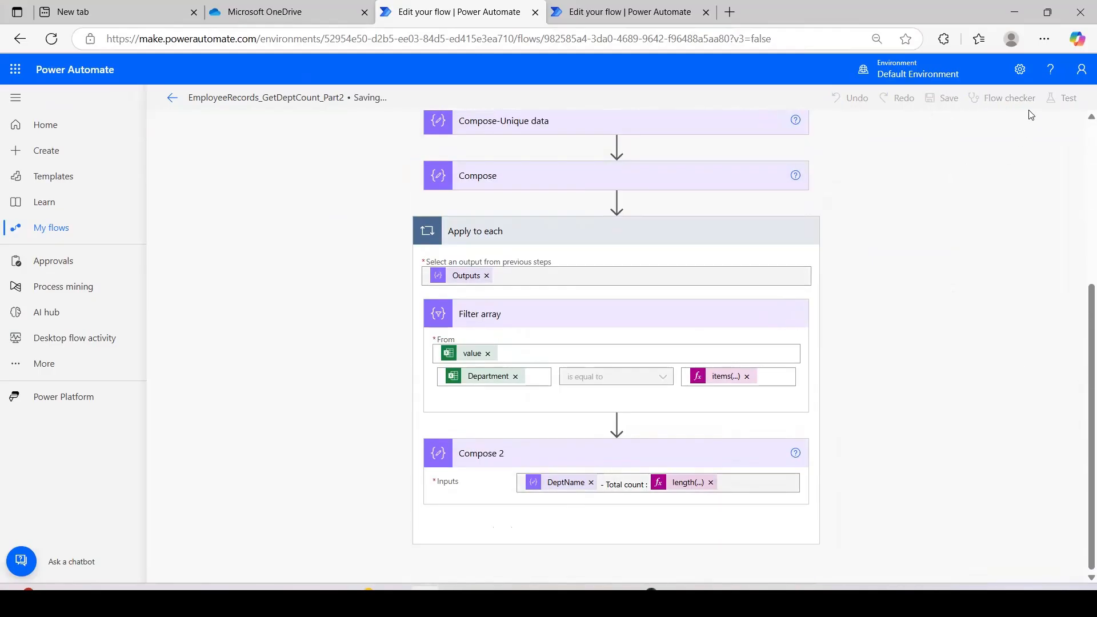
pyautogui.click(1056, 101)
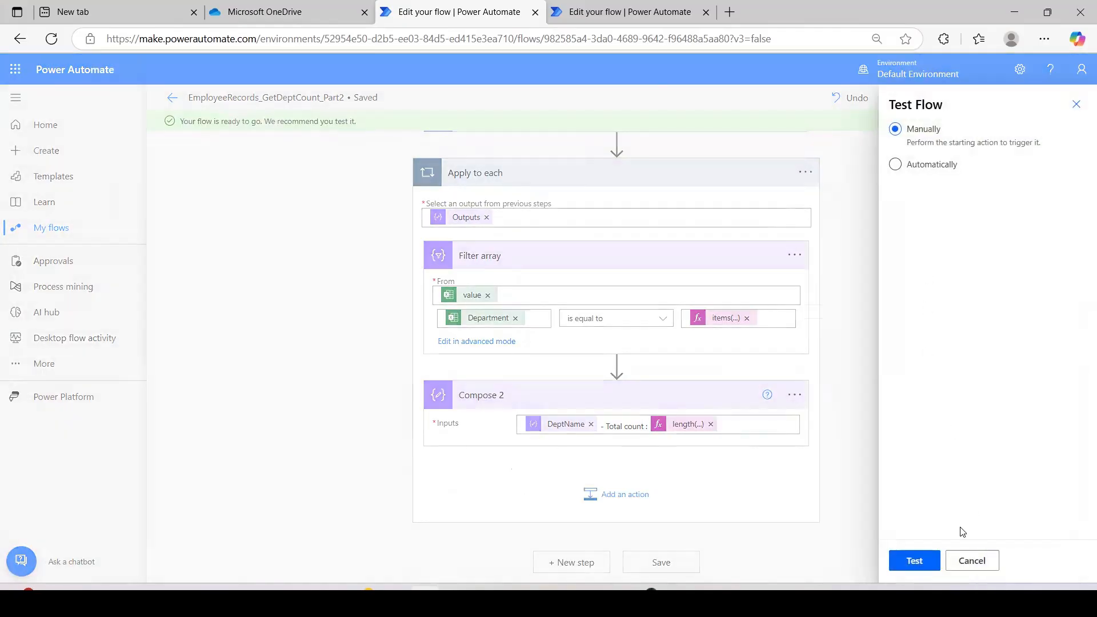
pyautogui.click(898, 561)
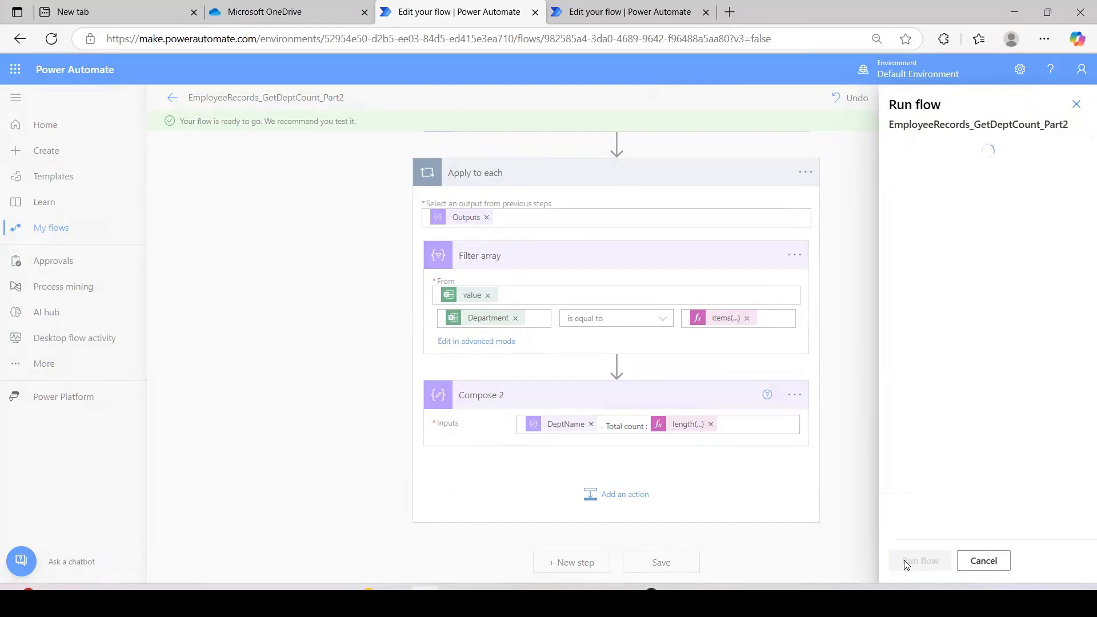
pyautogui.click(906, 563)
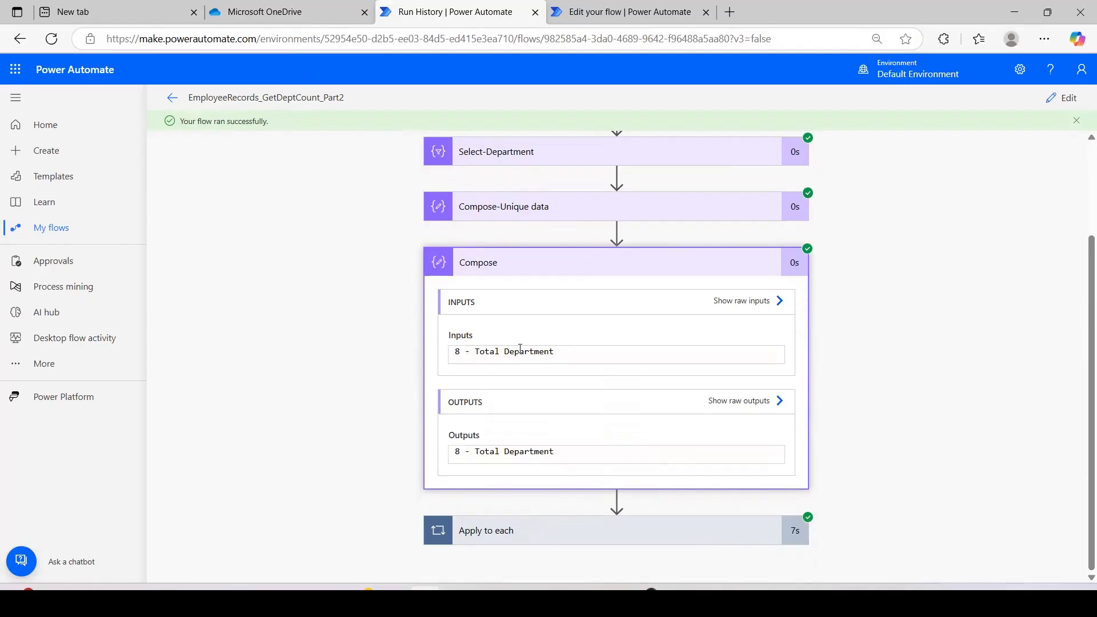
# Expand the Apply to each results, examine the first iteration's Compose 2 output, and compare it with the HR-filtered records in Excel
pyautogui.click(660, 539)
pyautogui.scroll(-3, 947, 524)
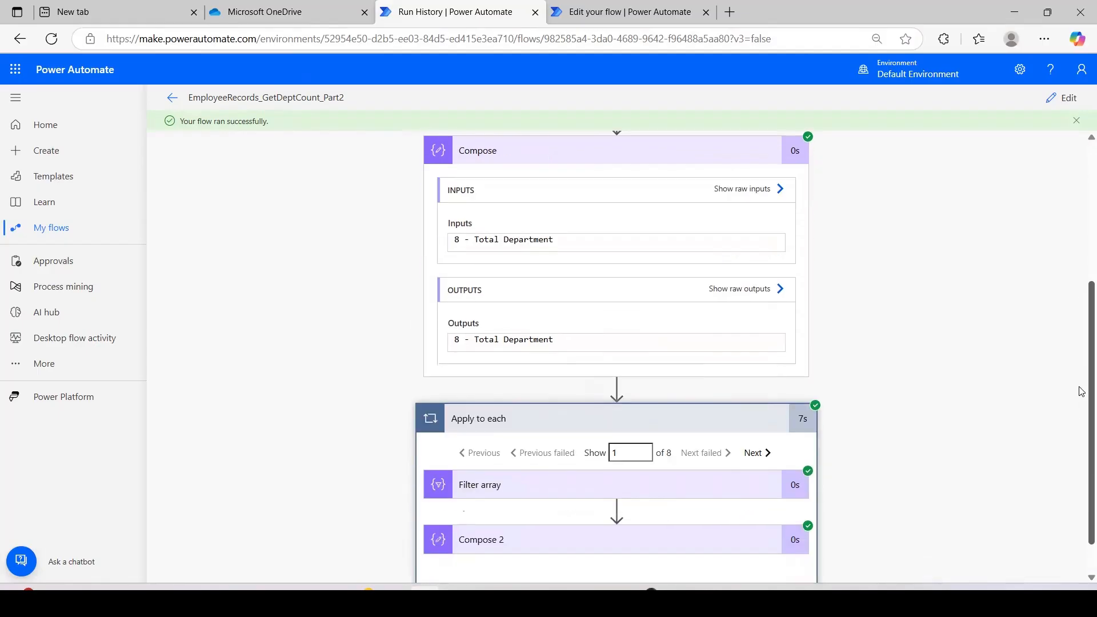
pyautogui.click(664, 498)
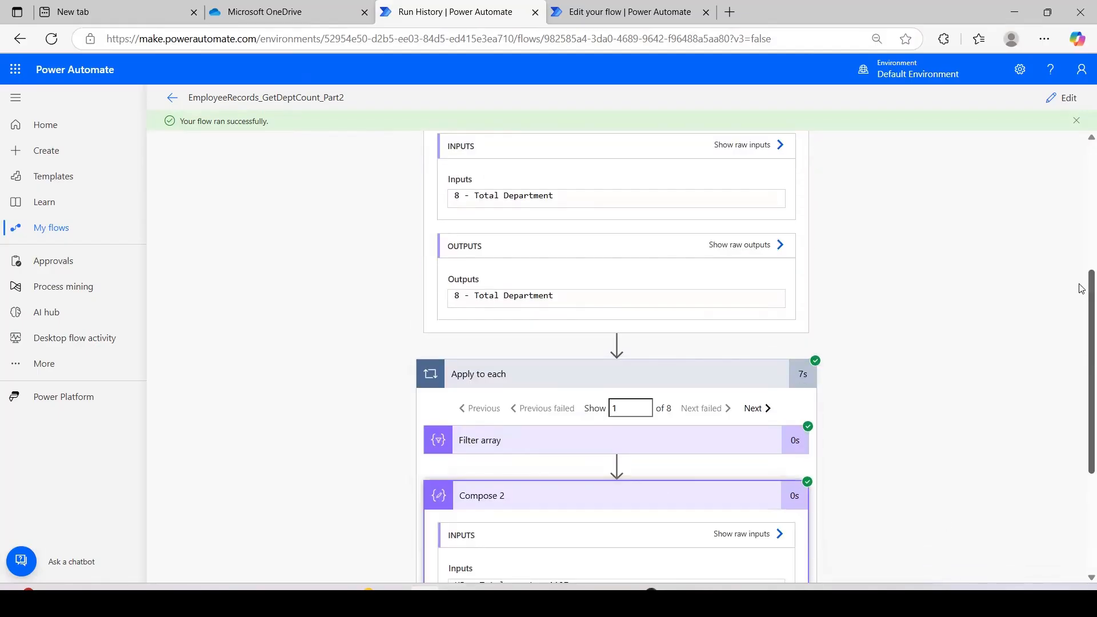
pyautogui.scroll(-3, 665, 497)
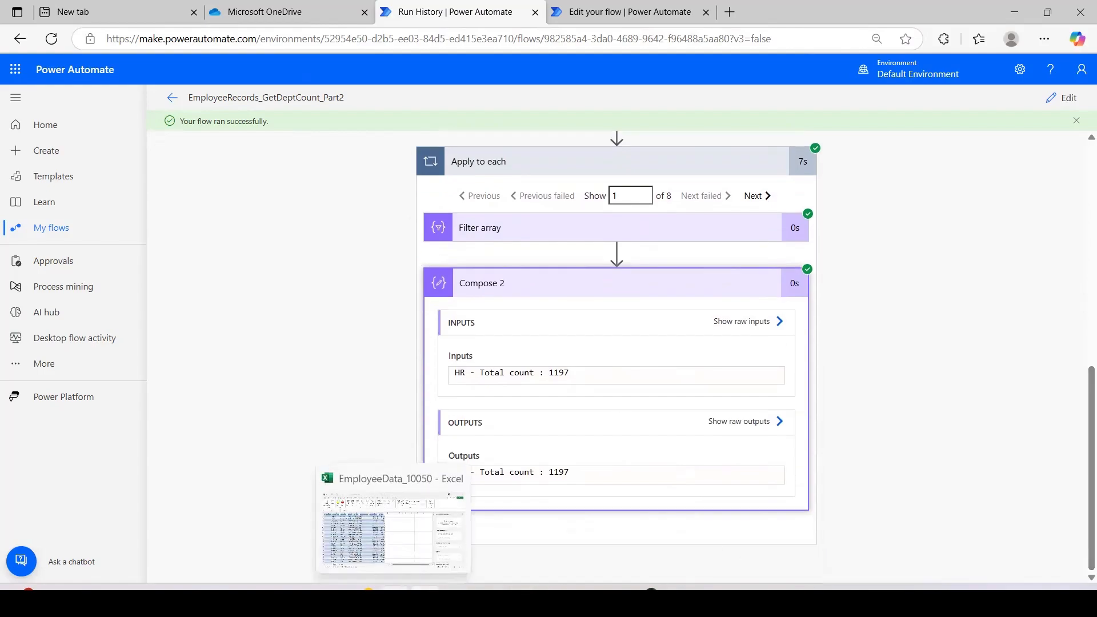
pyautogui.click(394, 589)
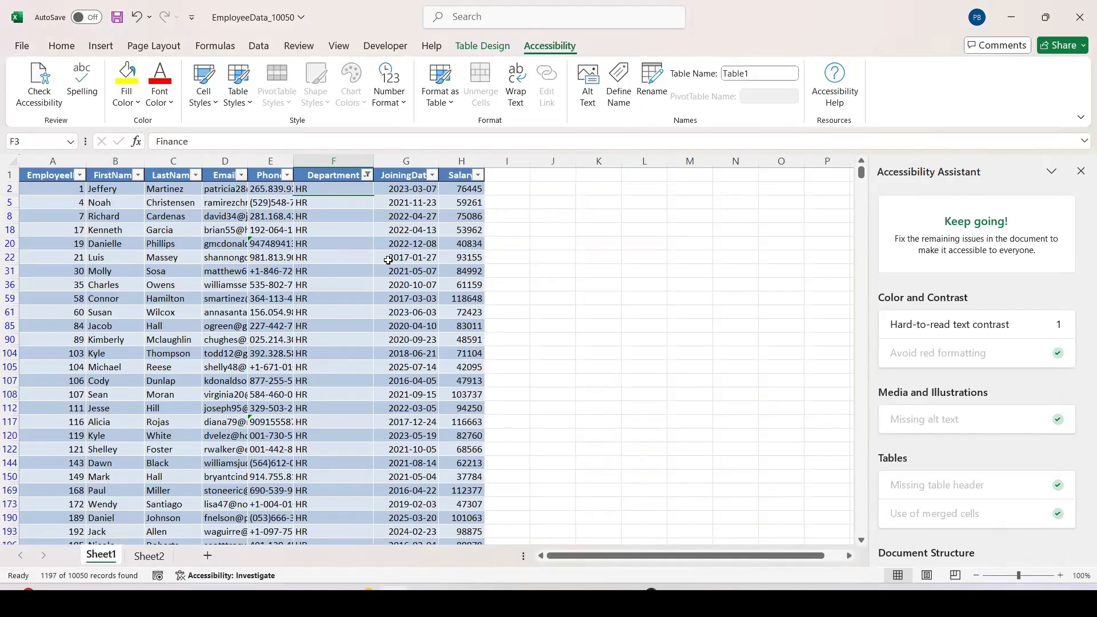
# Show the second Apply to each iteration in Power Automate, then filter Excel's Department column to Finance only to compare the counts
pyautogui.hotkey('alt', 'Tab')
pyautogui.click(765, 197)
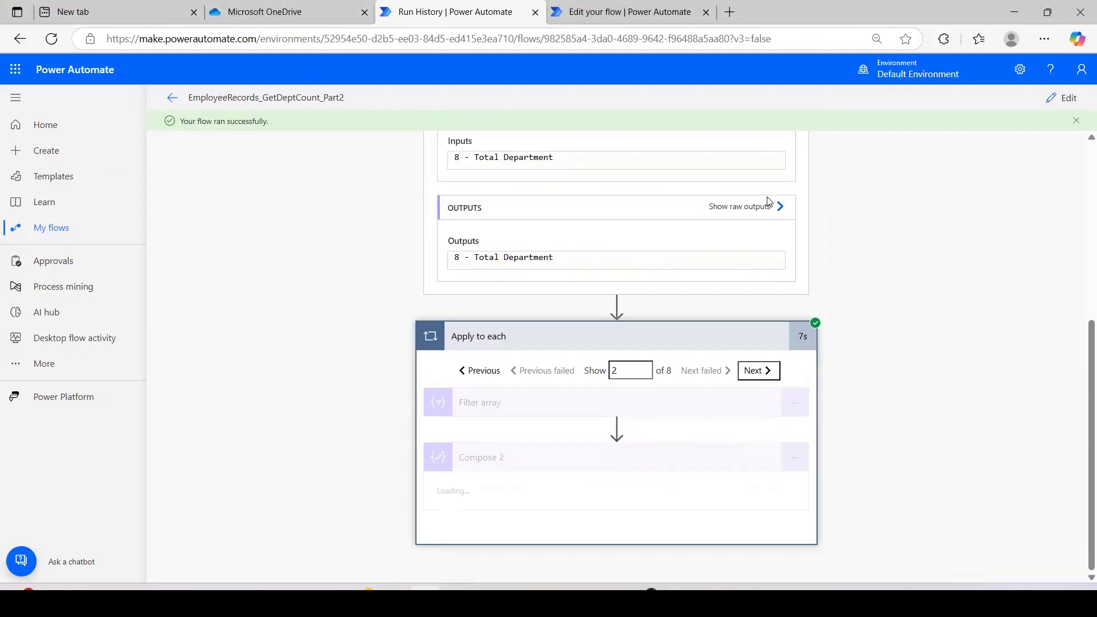
pyautogui.scroll(-3, 1046, 345)
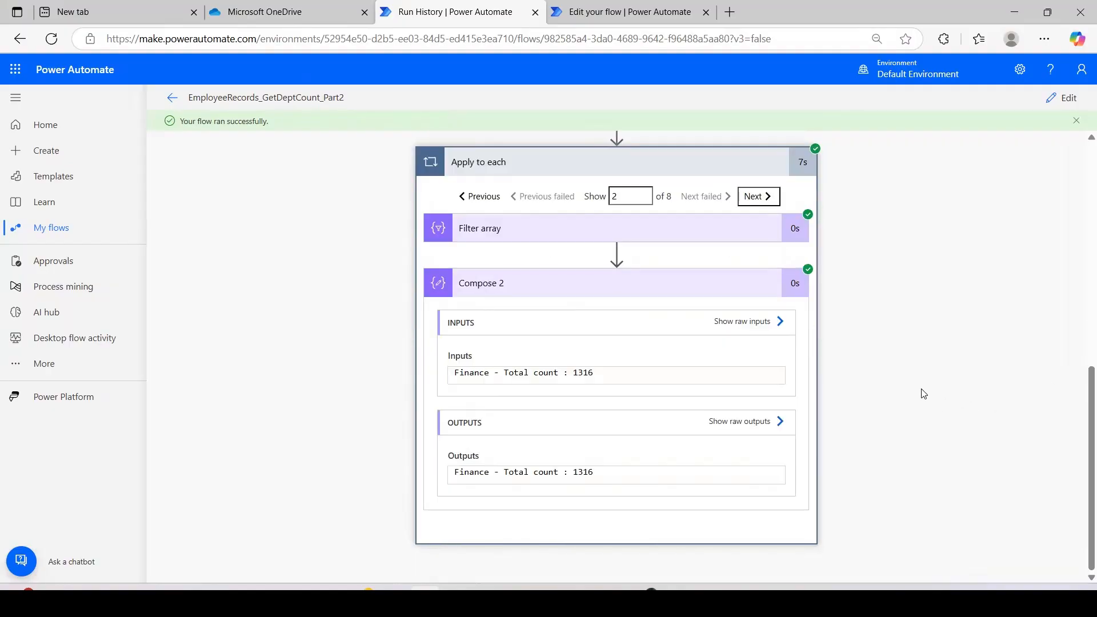
pyautogui.hotkey('alt', 'Tab')
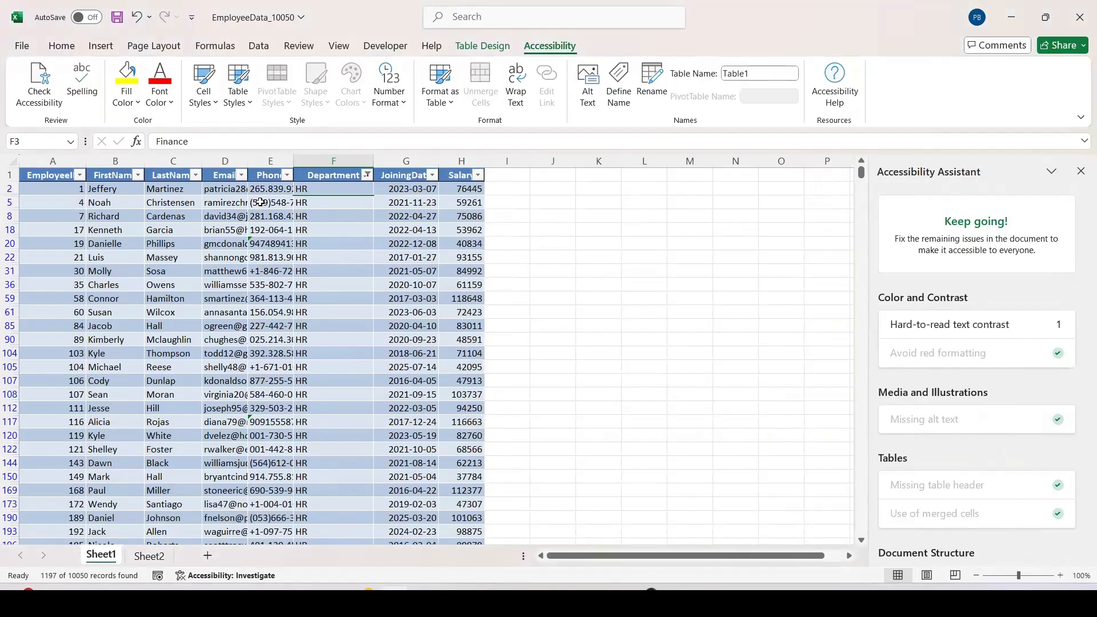
pyautogui.click(368, 176)
pyautogui.click(222, 397)
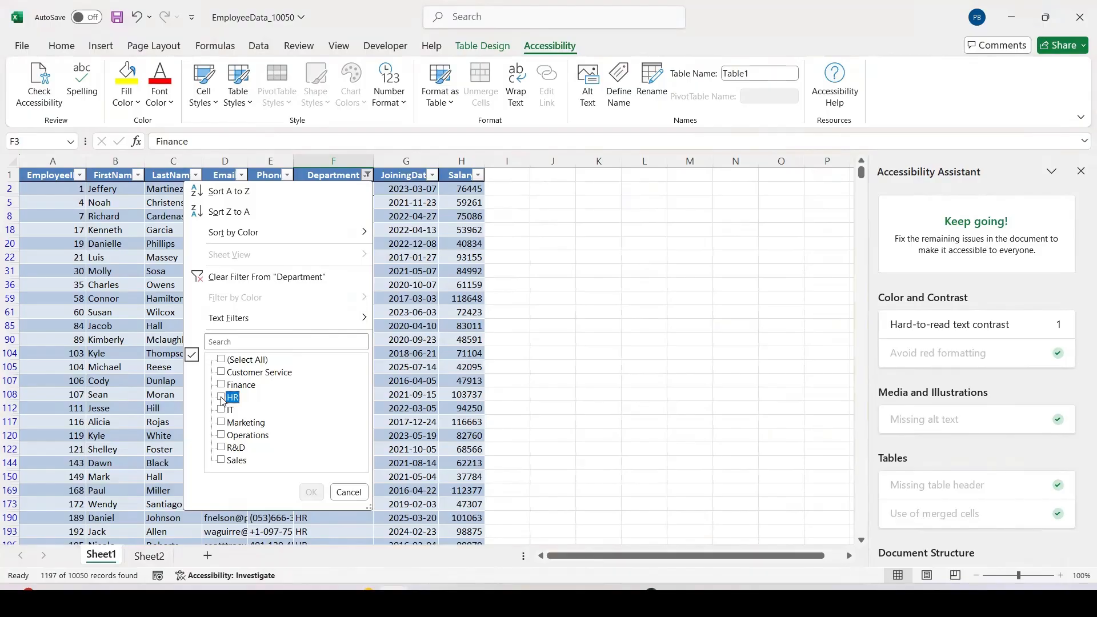
pyautogui.click(221, 385)
pyautogui.click(312, 492)
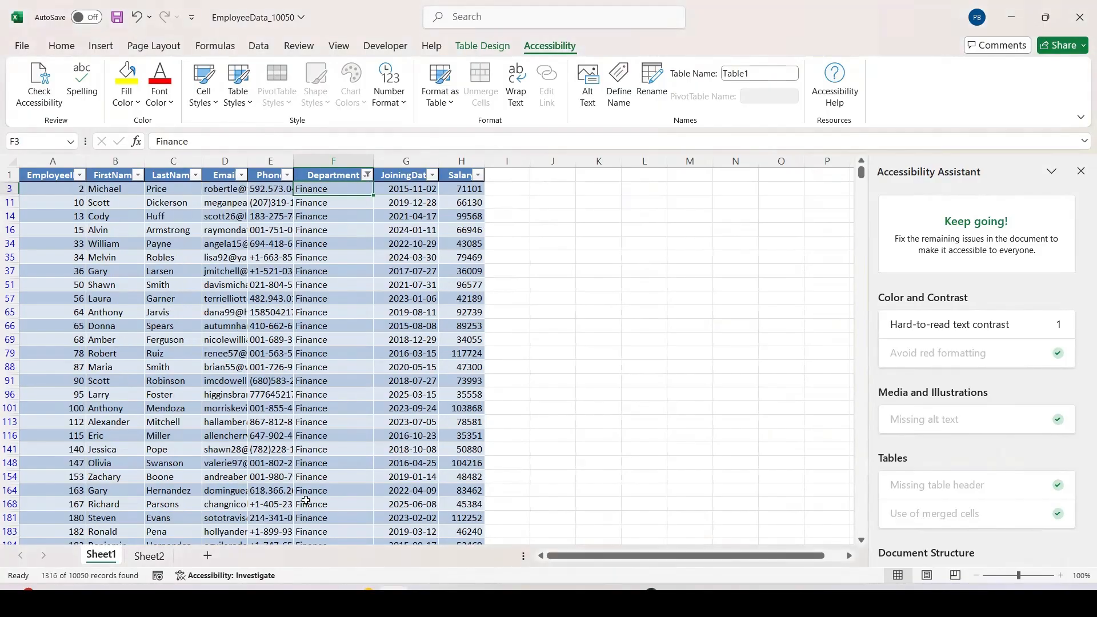
# Check the third iteration's Compose 2 output in Power Automate against Excel with the Department column filtered to IT only
pyautogui.hotkey('alt', 'Tab')
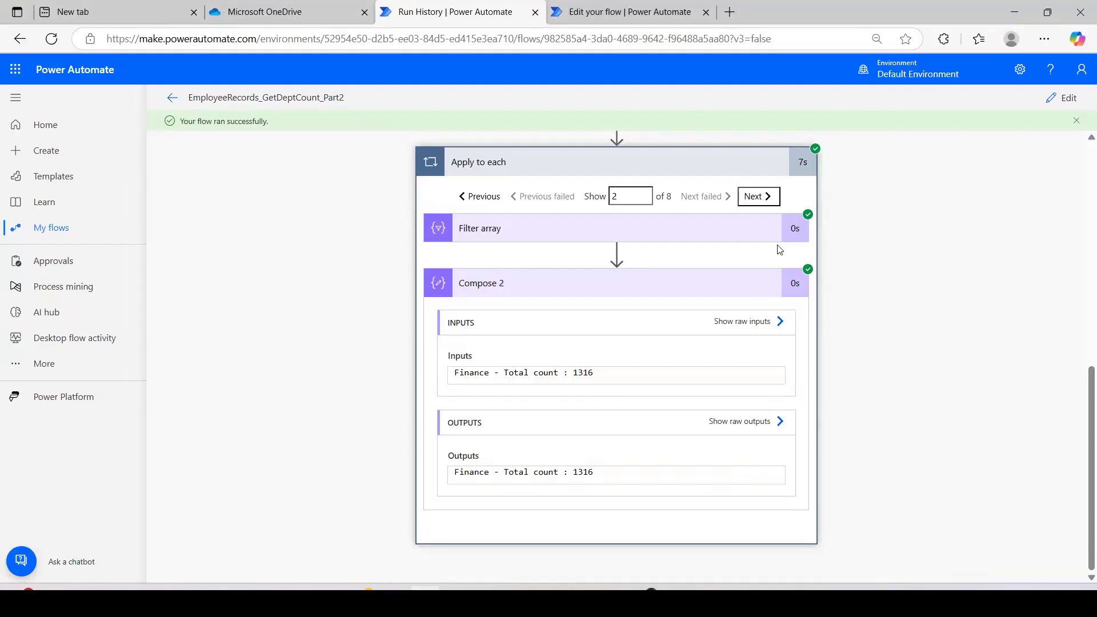
pyautogui.click(765, 203)
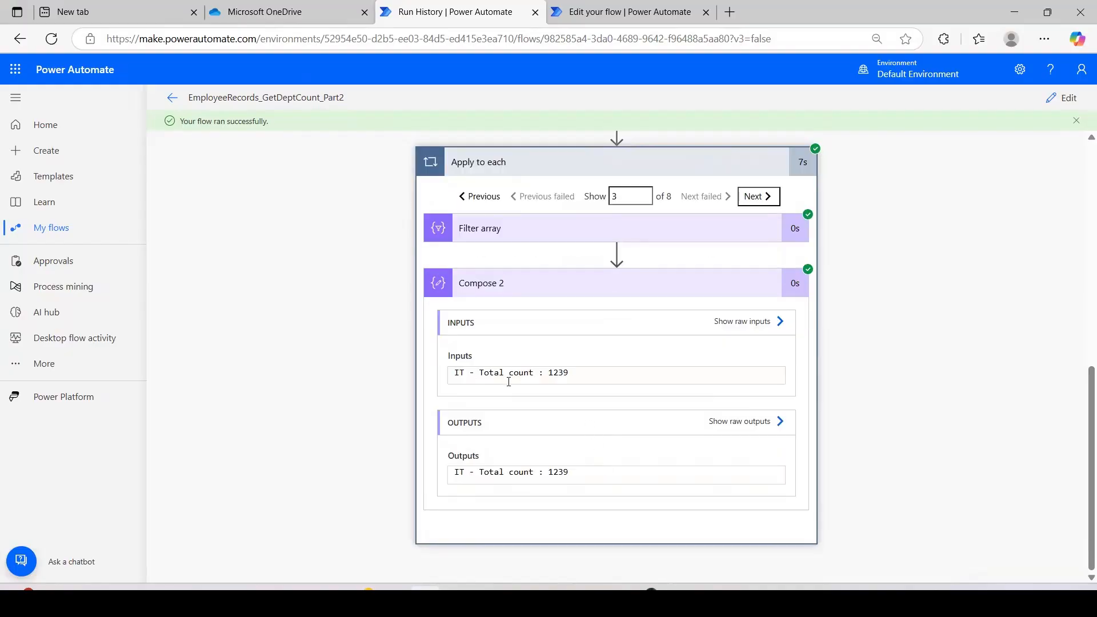
pyautogui.hotkey('alt', 'Tab')
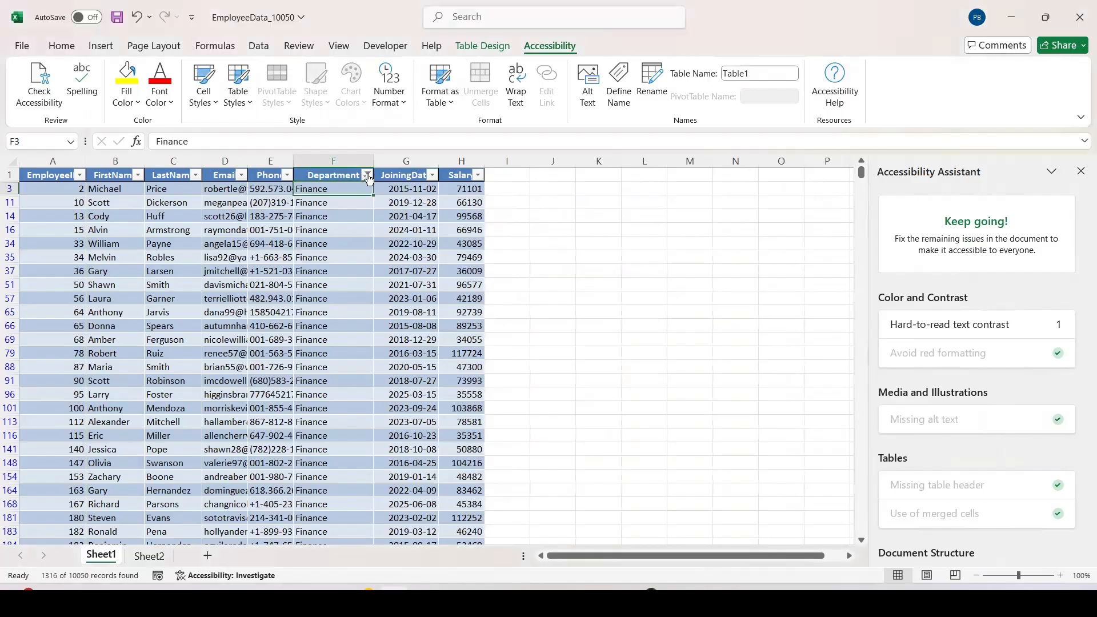
pyautogui.click(368, 175)
pyautogui.click(231, 384)
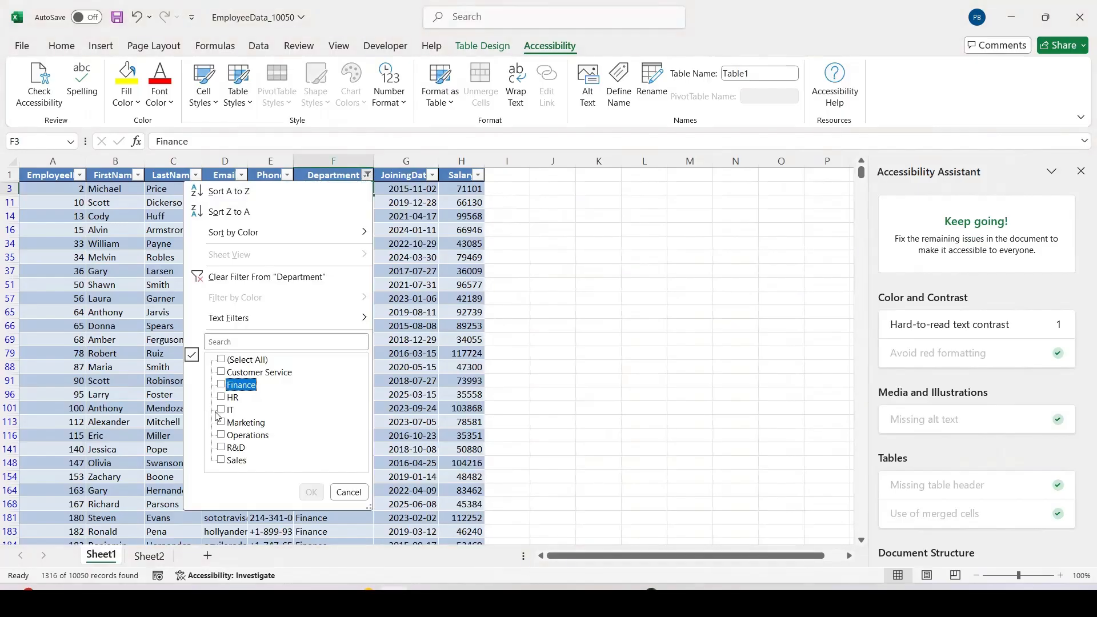
pyautogui.click(230, 409)
pyautogui.click(311, 493)
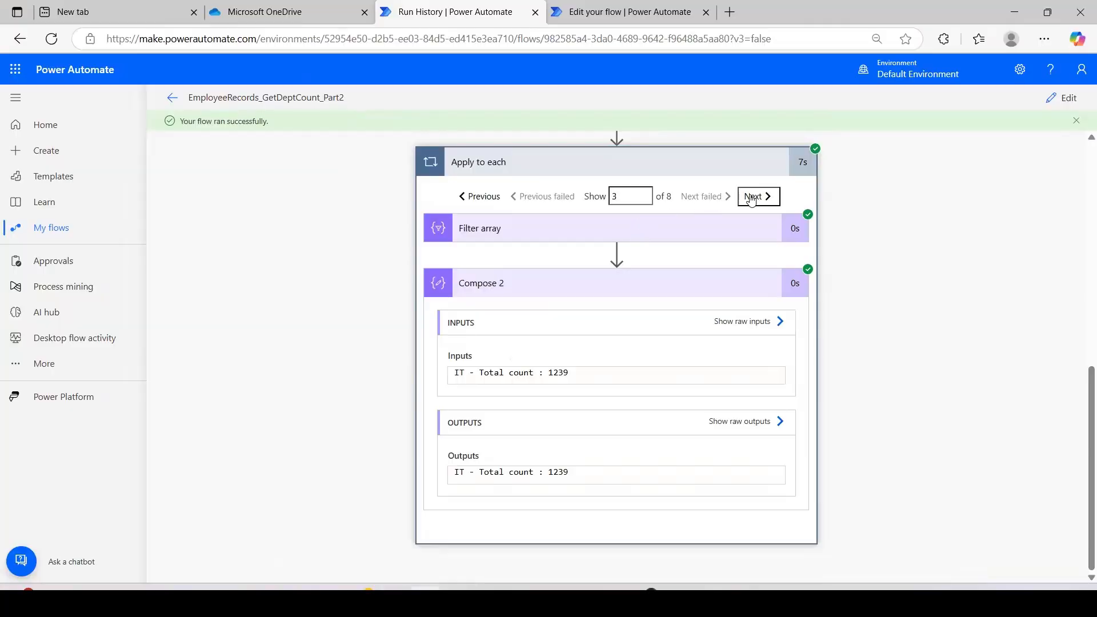
# Examine the fourth iteration's Compose 2 output and filter Excel's Department column to Marketing only for comparison
pyautogui.click(753, 200)
pyautogui.scroll(-3, 537, 460)
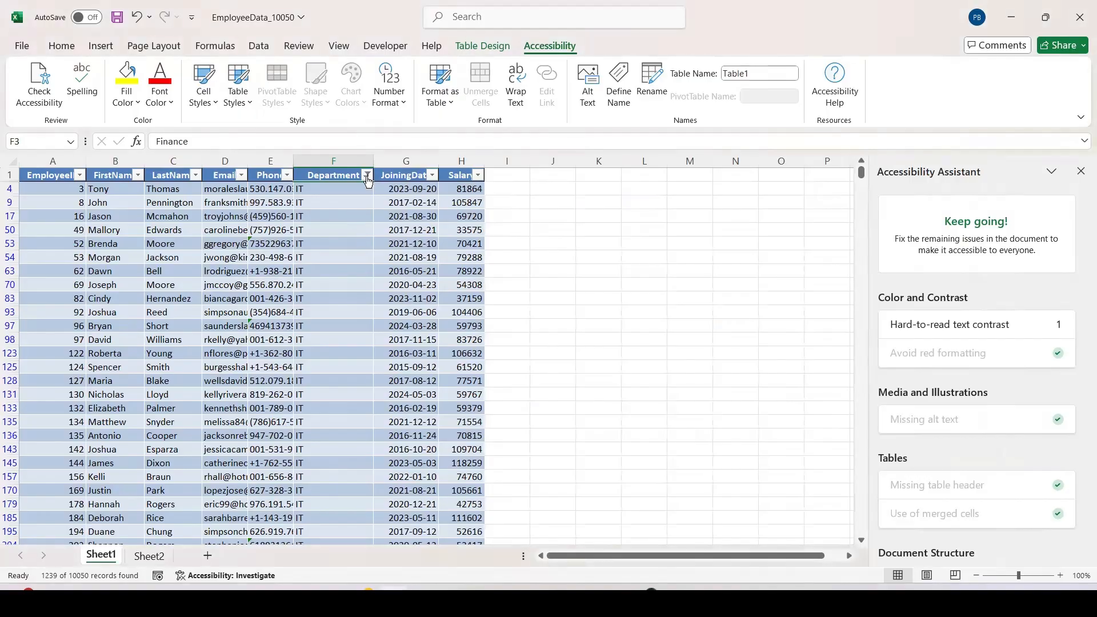
pyautogui.click(367, 175)
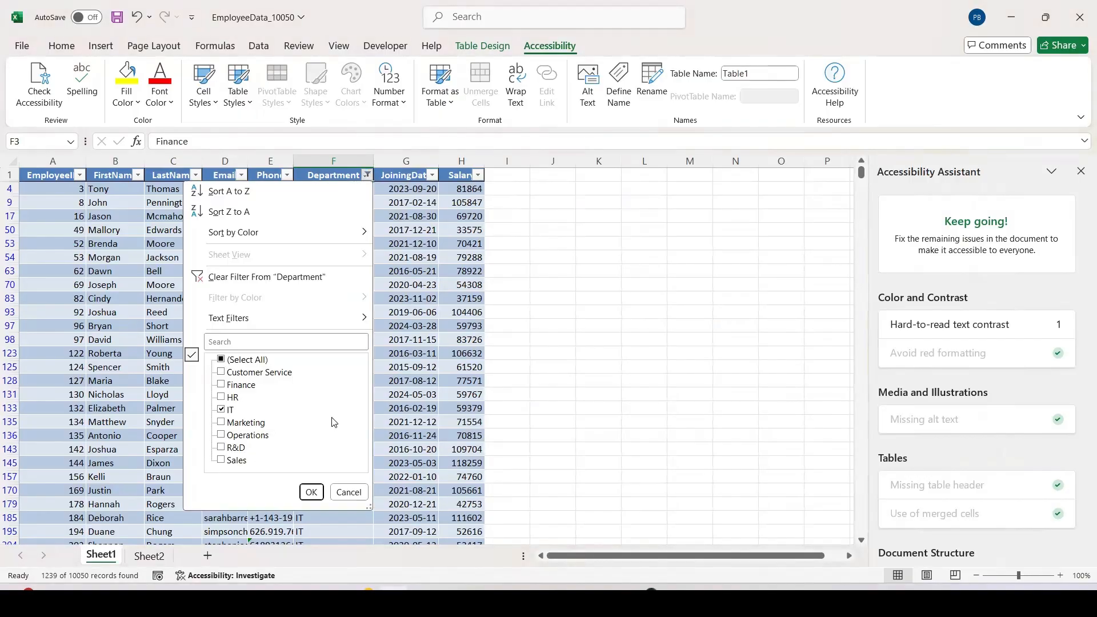
pyautogui.click(222, 410)
pyautogui.click(222, 422)
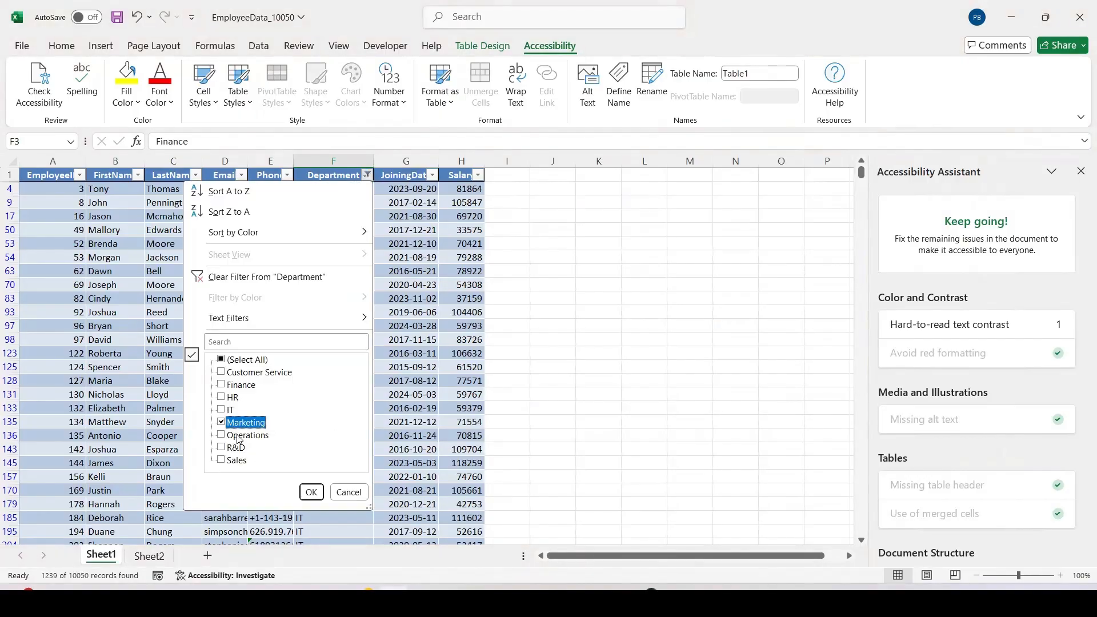
pyautogui.click(312, 492)
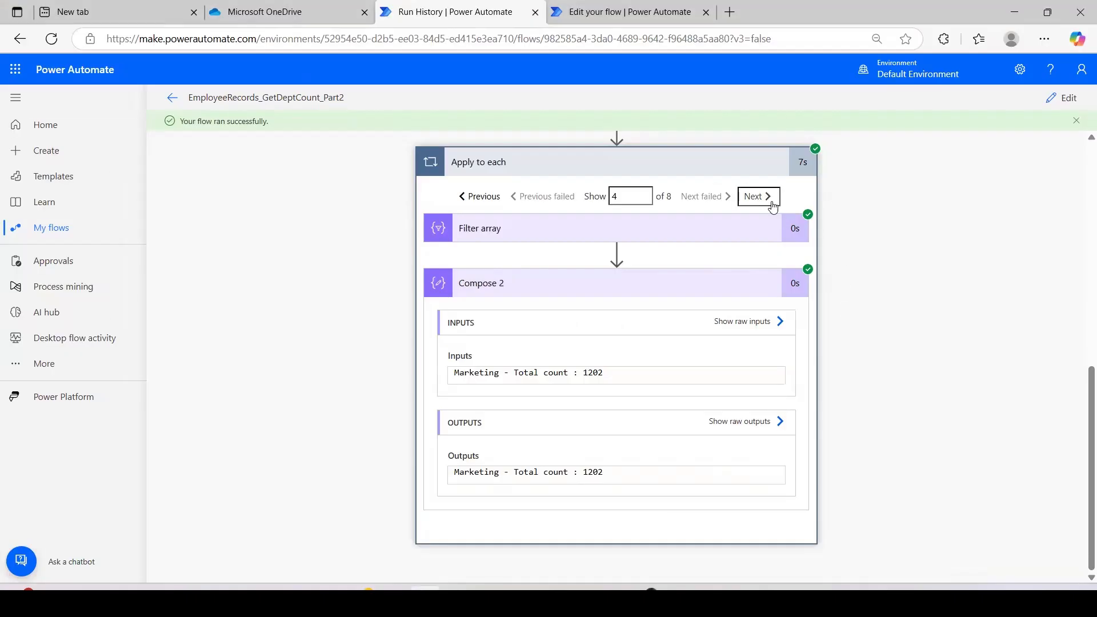
# Display the fifth iteration's Compose 2 output in Power Automate and compare it with Excel's Department column filtered to Customer Service only
pyautogui.click(770, 200)
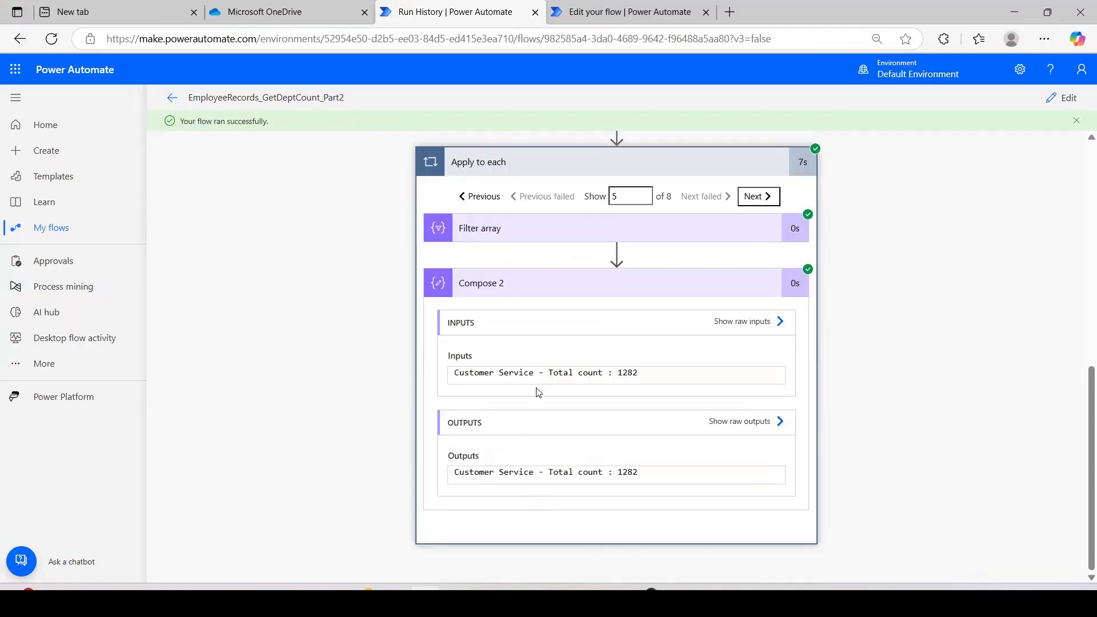
pyautogui.hotkey('alt', 'Tab')
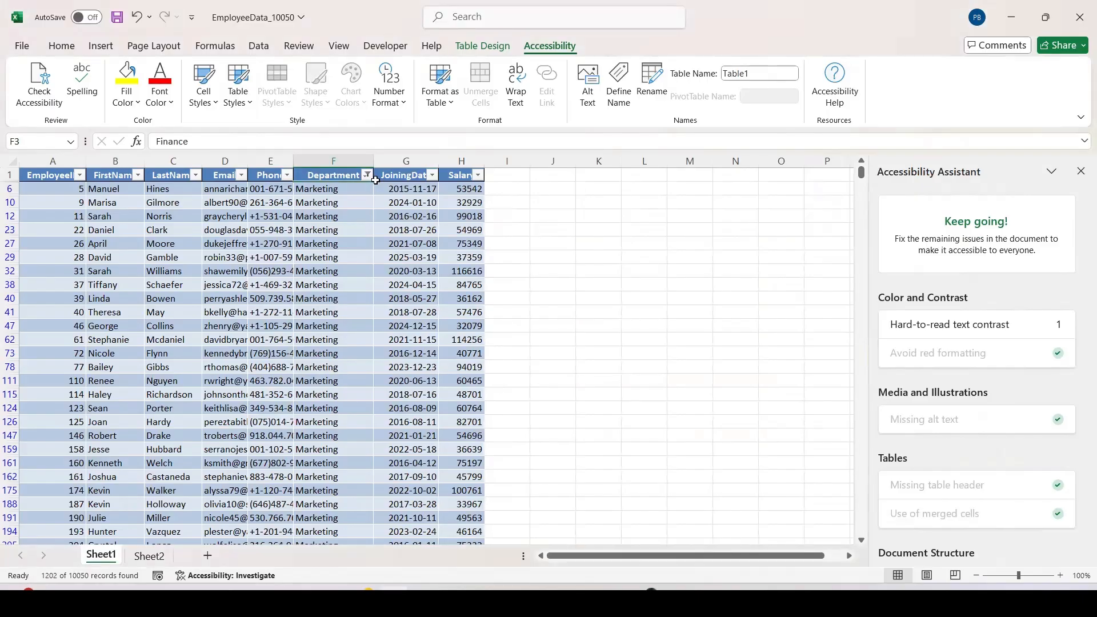
pyautogui.click(367, 175)
pyautogui.click(236, 422)
pyautogui.click(229, 373)
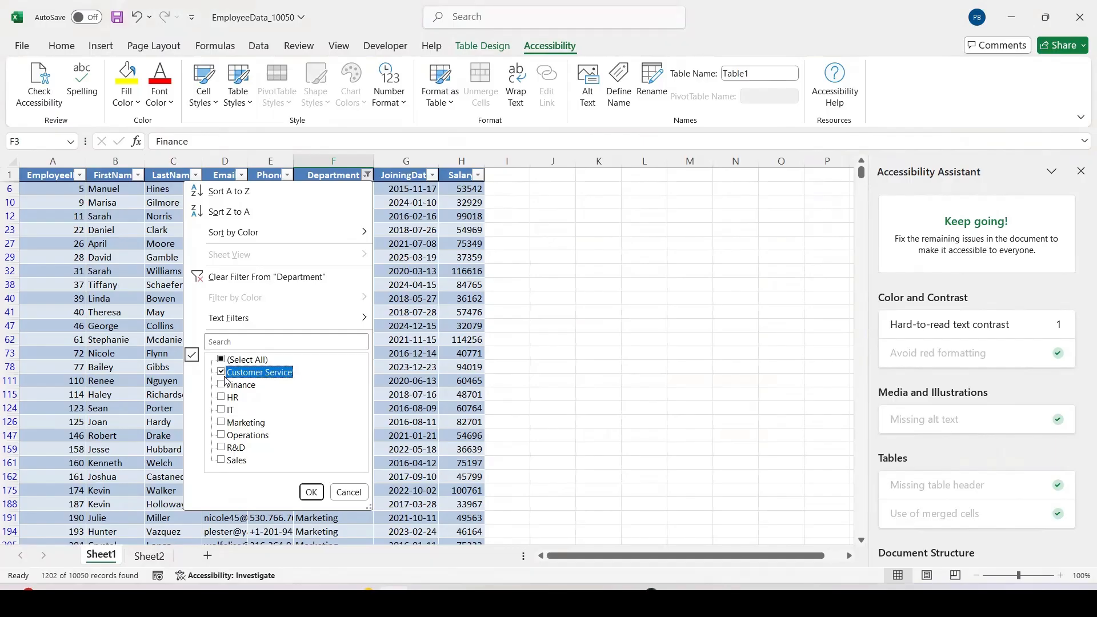
pyautogui.click(311, 492)
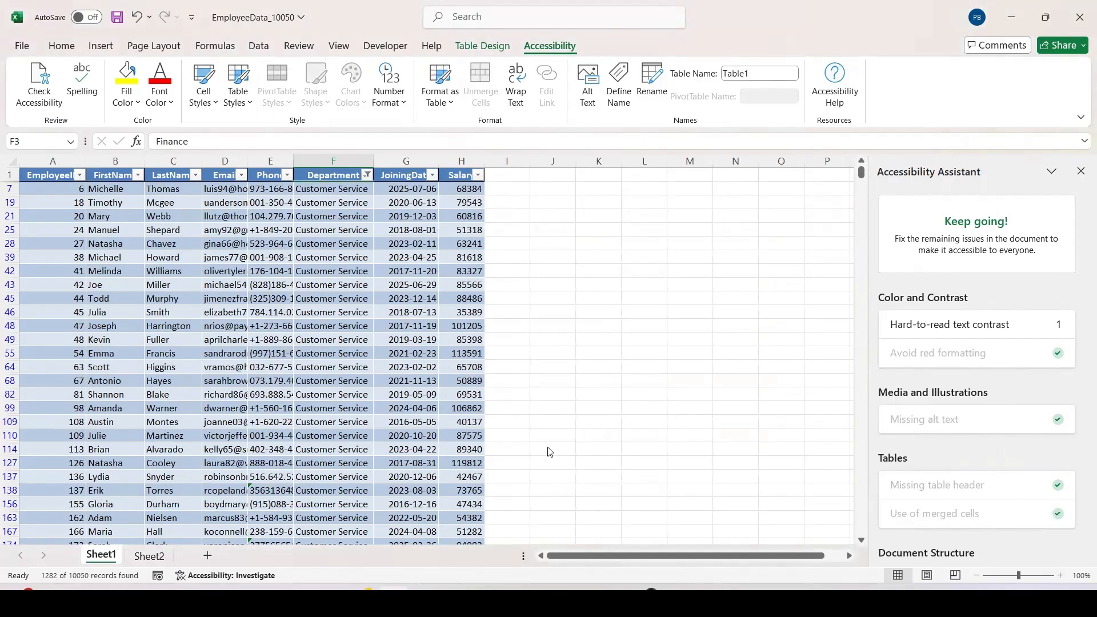
# Show the sixth Apply to each iteration's Compose 2 output in Power Automate, then filter Excel's Department column to R&D only for comparison
pyautogui.hotkey('alt', 'Tab')
pyautogui.click(766, 197)
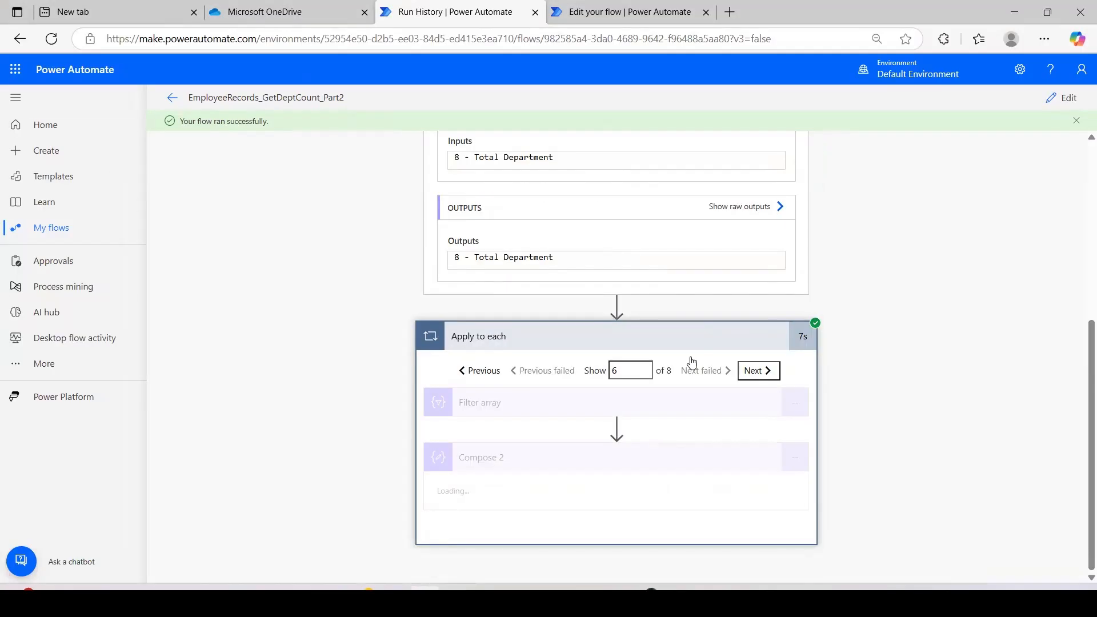
pyautogui.scroll(-3, 556, 466)
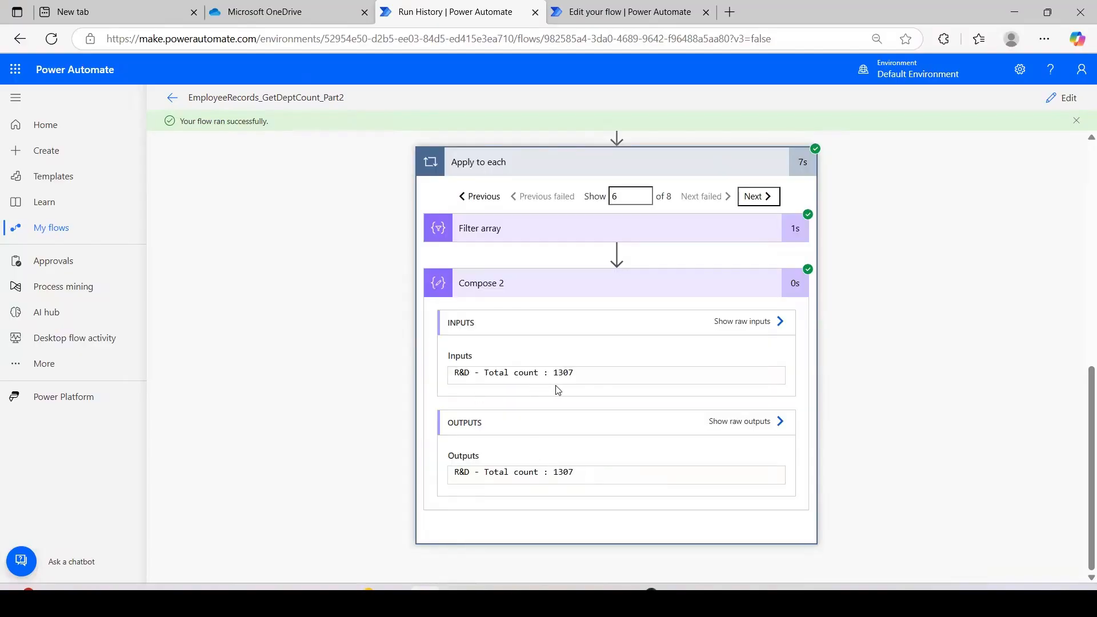
pyautogui.hotkey('alt', 'Tab')
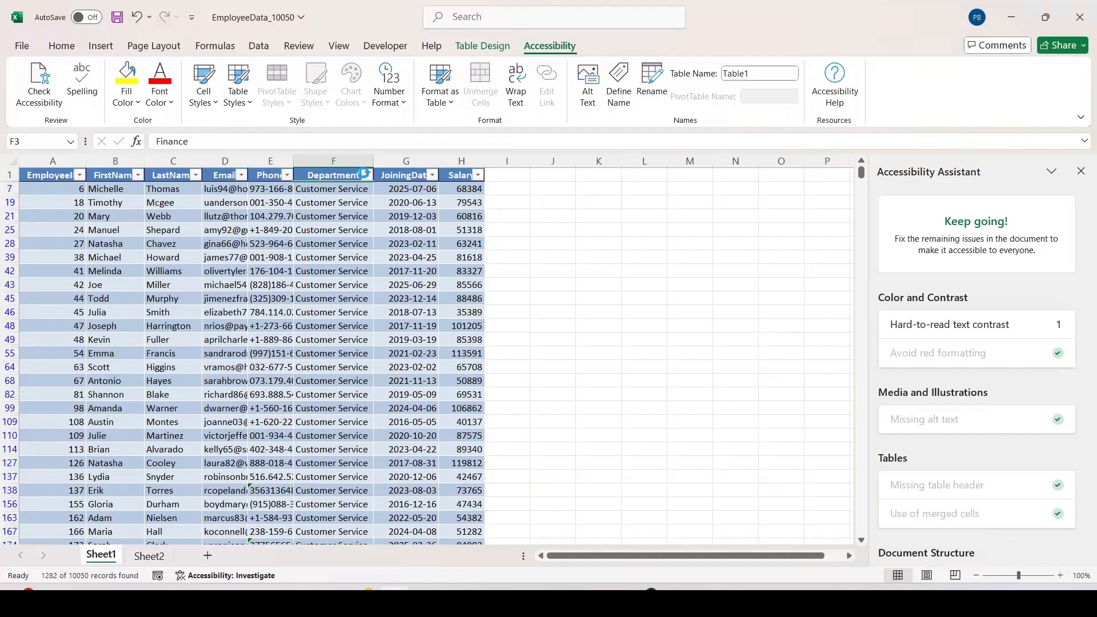
pyautogui.click(367, 175)
pyautogui.click(222, 372)
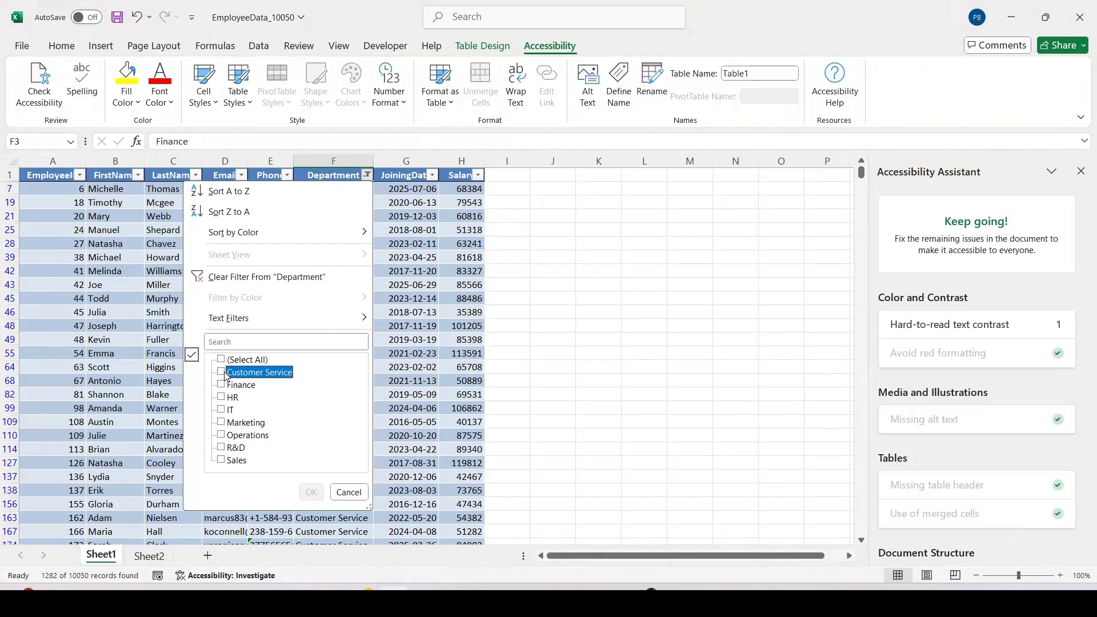
pyautogui.click(222, 448)
pyautogui.click(311, 492)
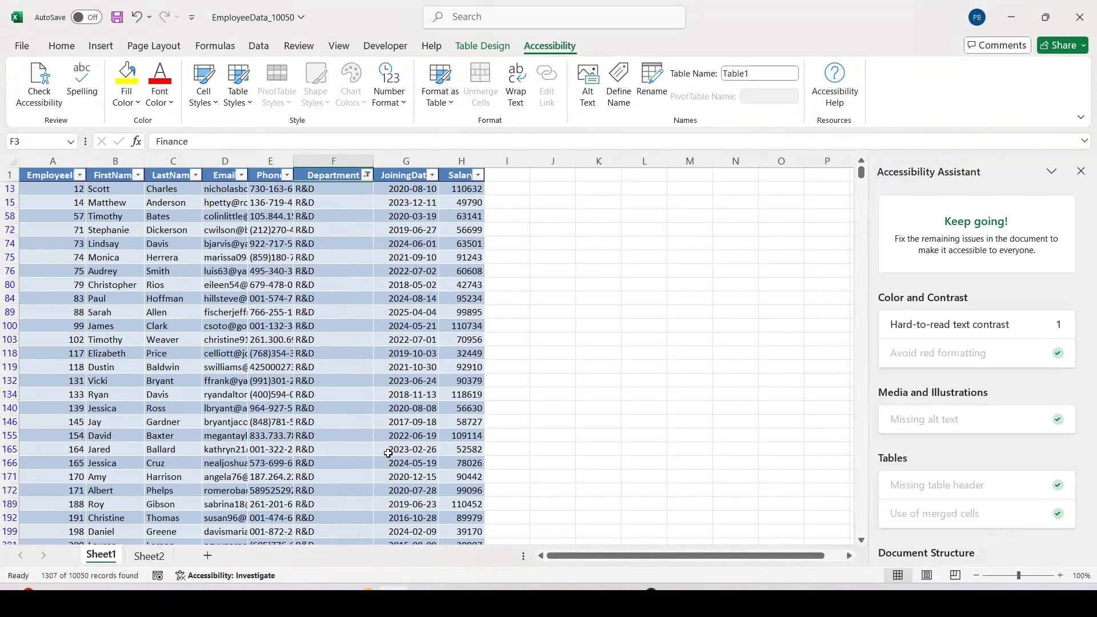
# Check the seventh iteration's Compose 2 output in Power Automate against Excel with the Department column filtered to Operations only
pyautogui.hotkey('alt', 'Tab')
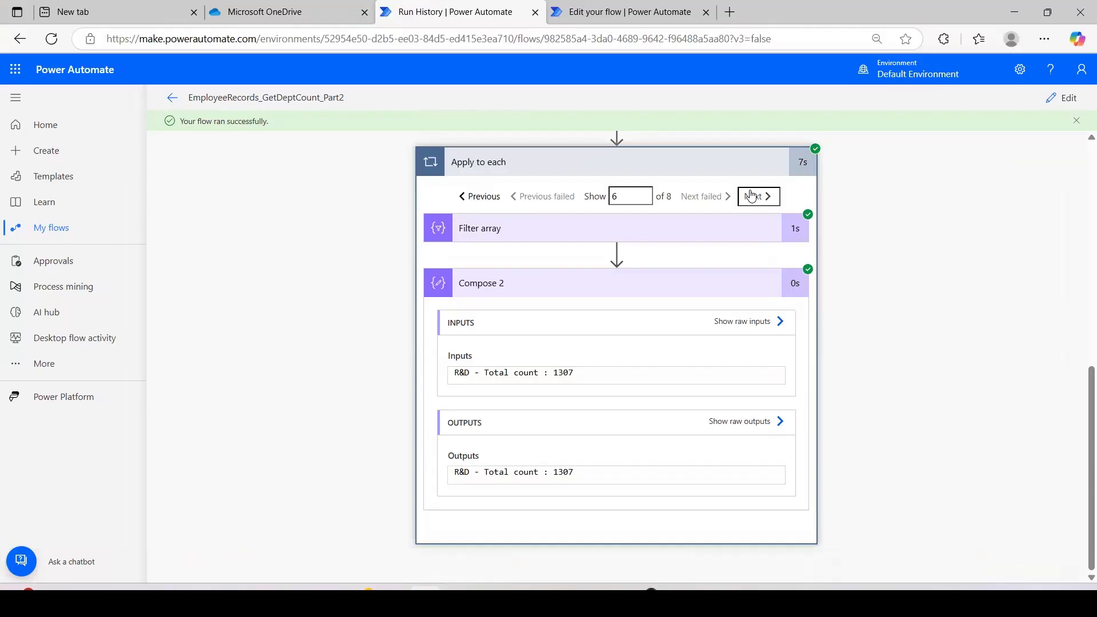
pyautogui.scroll(-3, 728, 289)
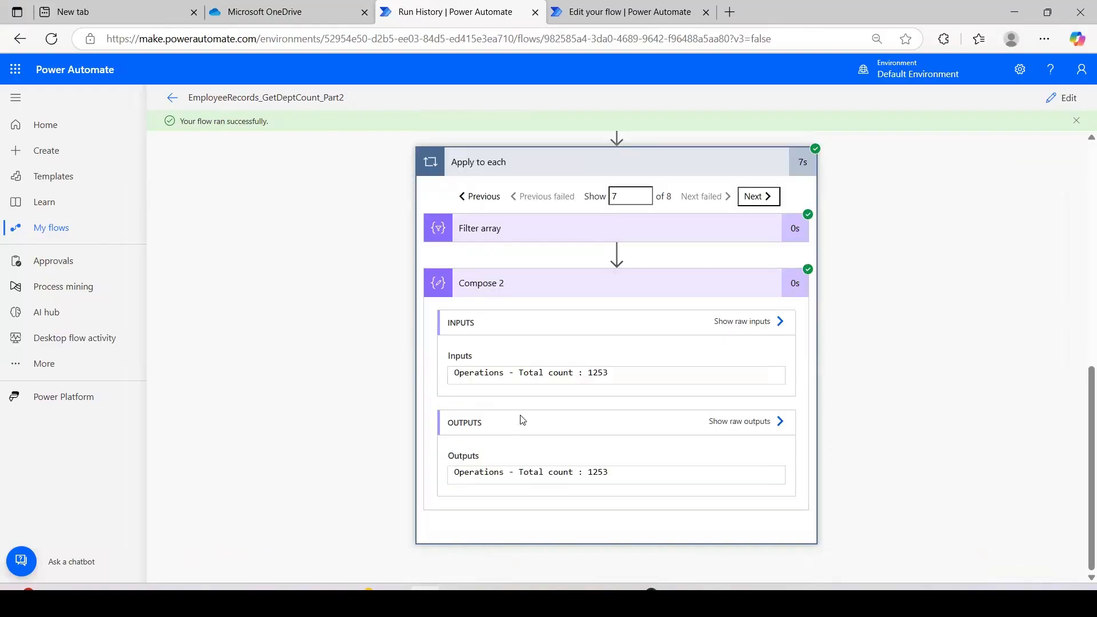
pyautogui.hotkey('alt', 'Tab')
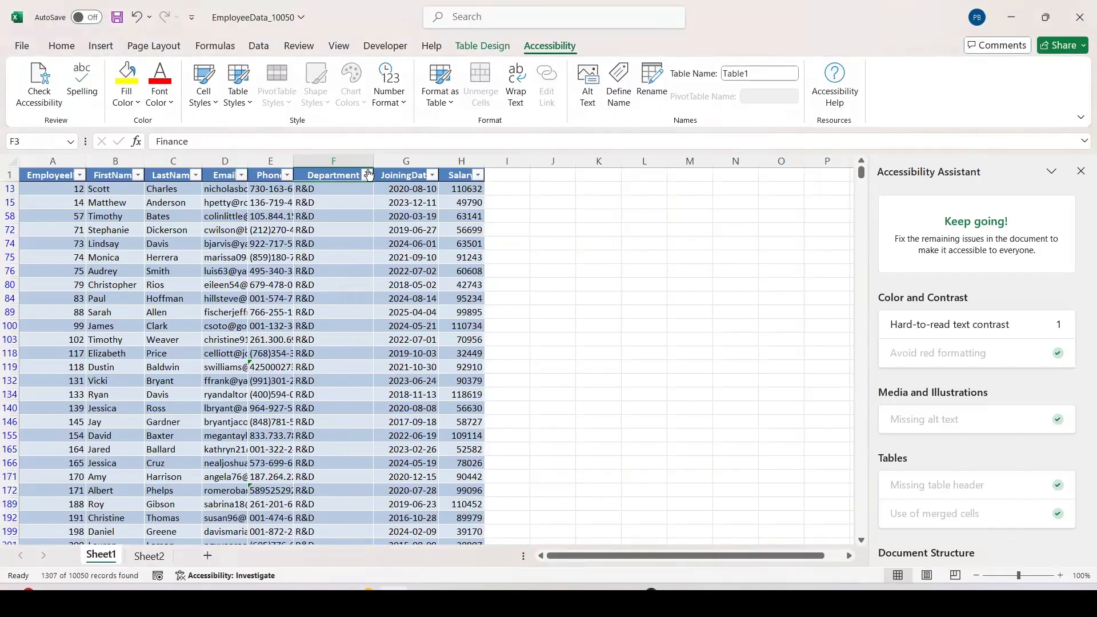
pyautogui.click(367, 174)
pyautogui.click(231, 448)
pyautogui.click(246, 435)
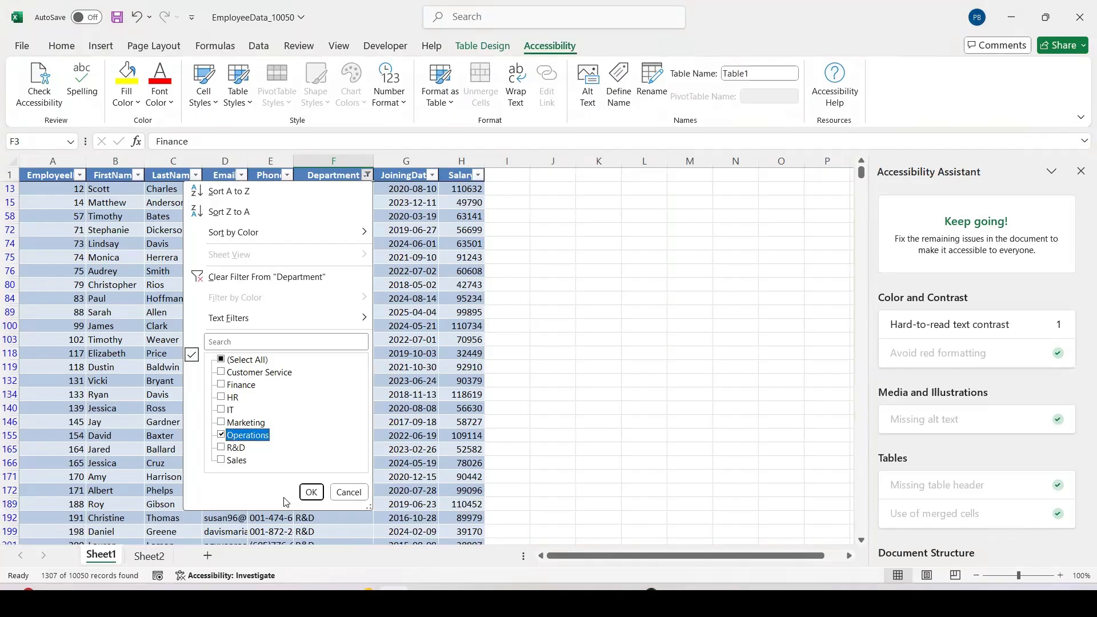
pyautogui.click(310, 494)
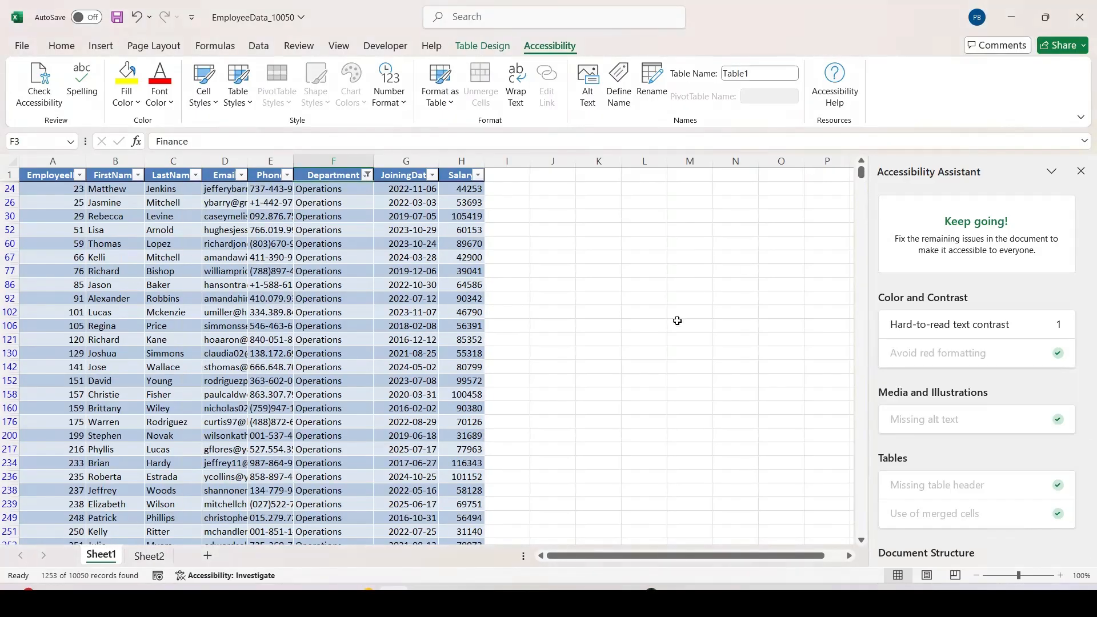
# Display the eighth iteration's Compose 2 output in Power Automate and compare it with Excel's Department column filtered to Sales only
pyautogui.hotkey('alt', 'Tab')
pyautogui.click(754, 196)
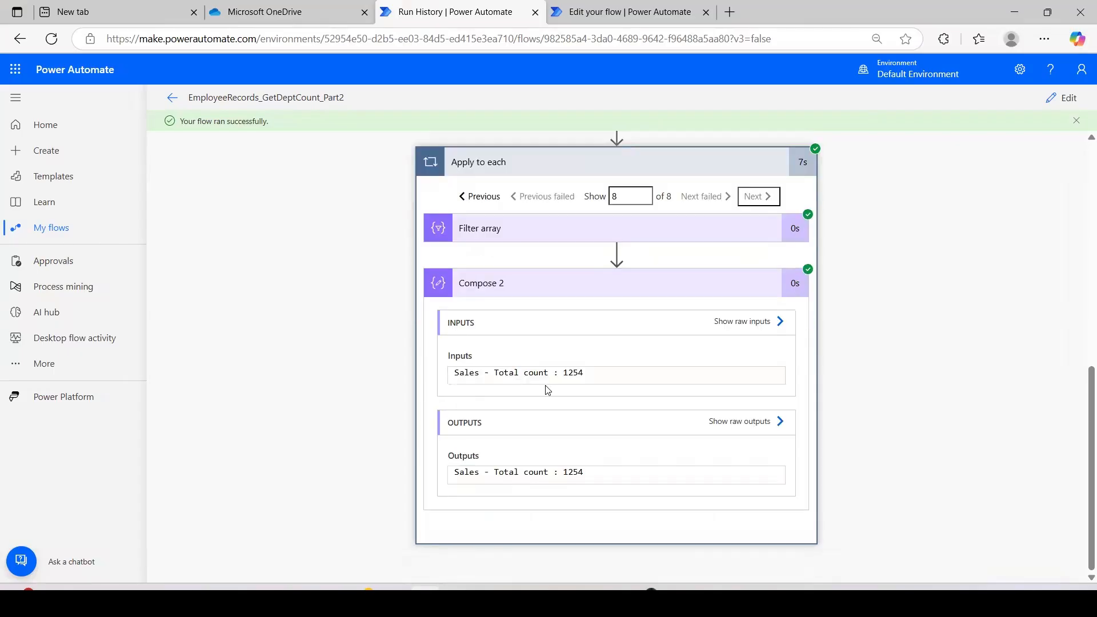
pyautogui.hotkey('alt', 'Tab')
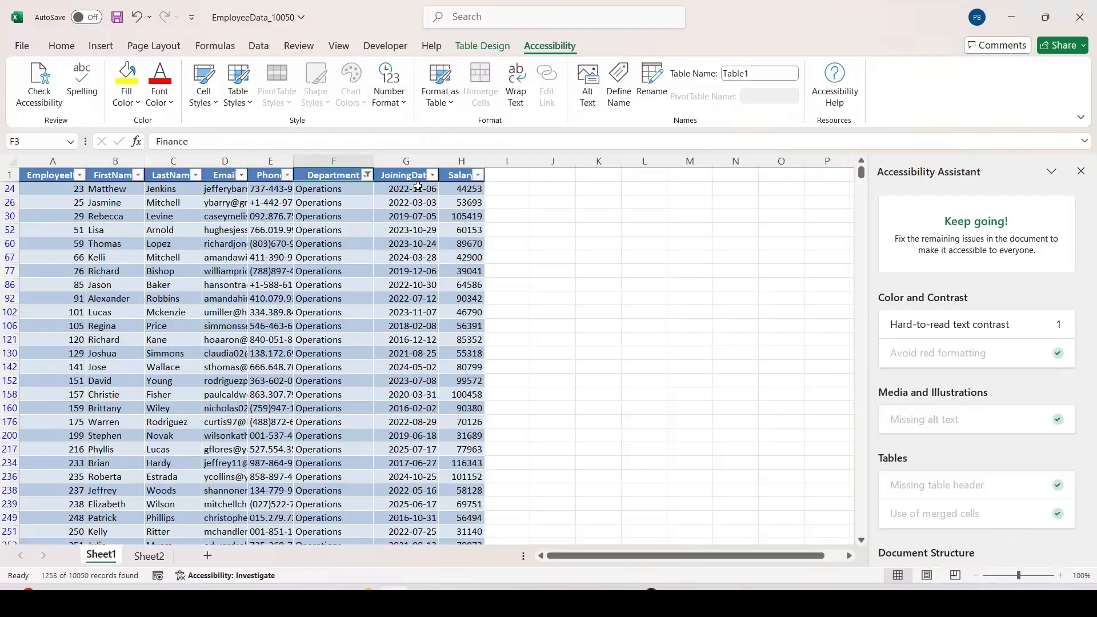
pyautogui.click(367, 175)
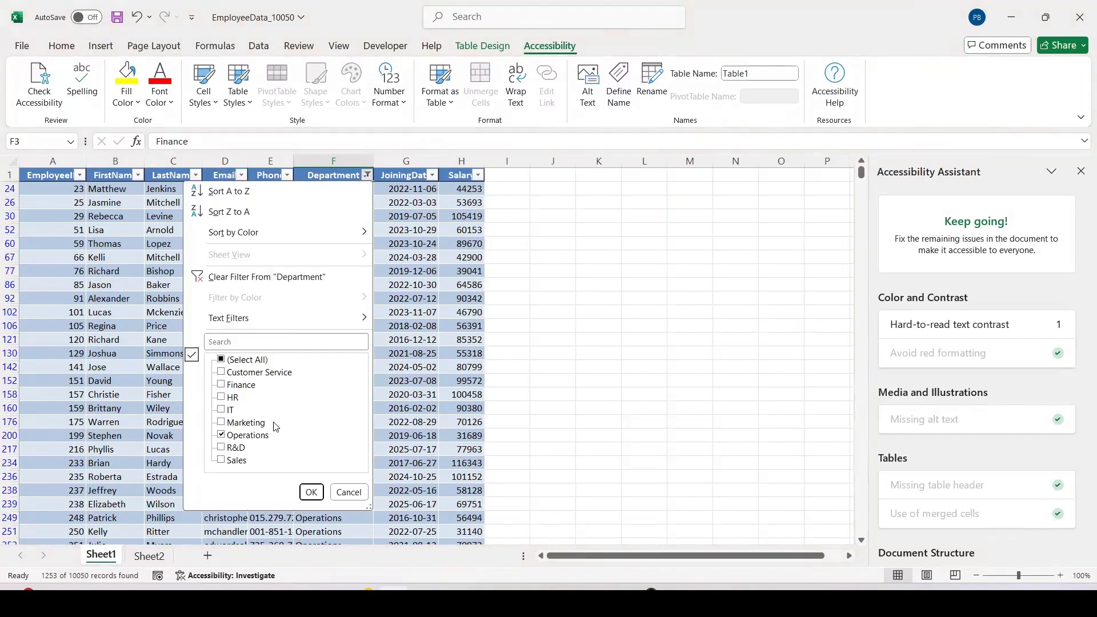
pyautogui.click(222, 435)
pyautogui.click(222, 460)
pyautogui.click(311, 492)
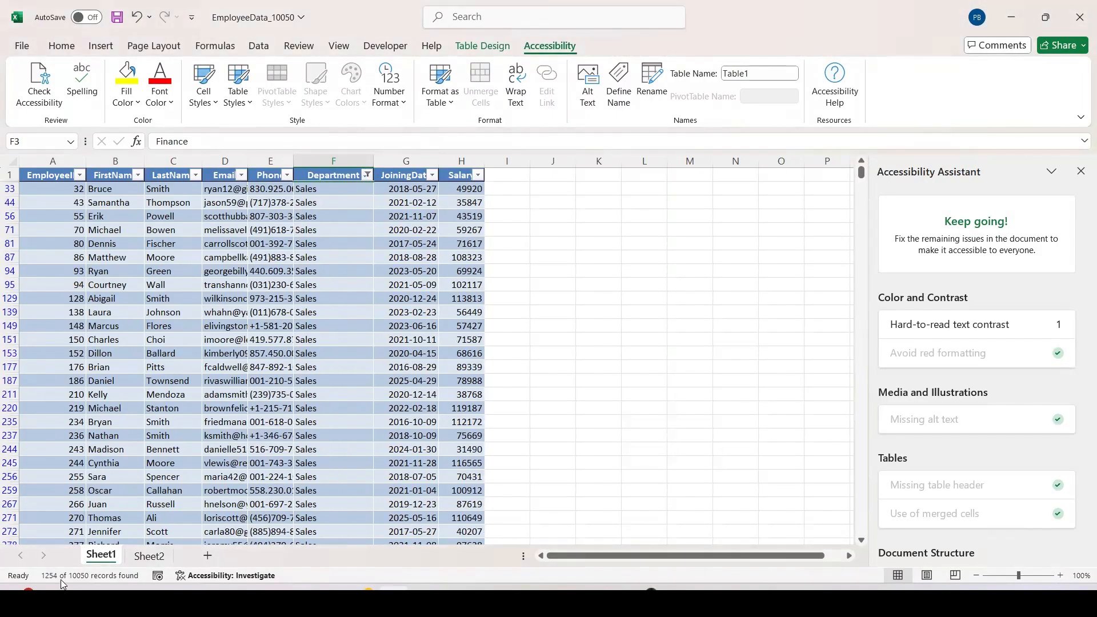
# Return to the flow run in Power Automate, collapse Compose and Apply to each, and expand Select-Department to view its outputs
pyautogui.hotkey('alt', 'Tab')
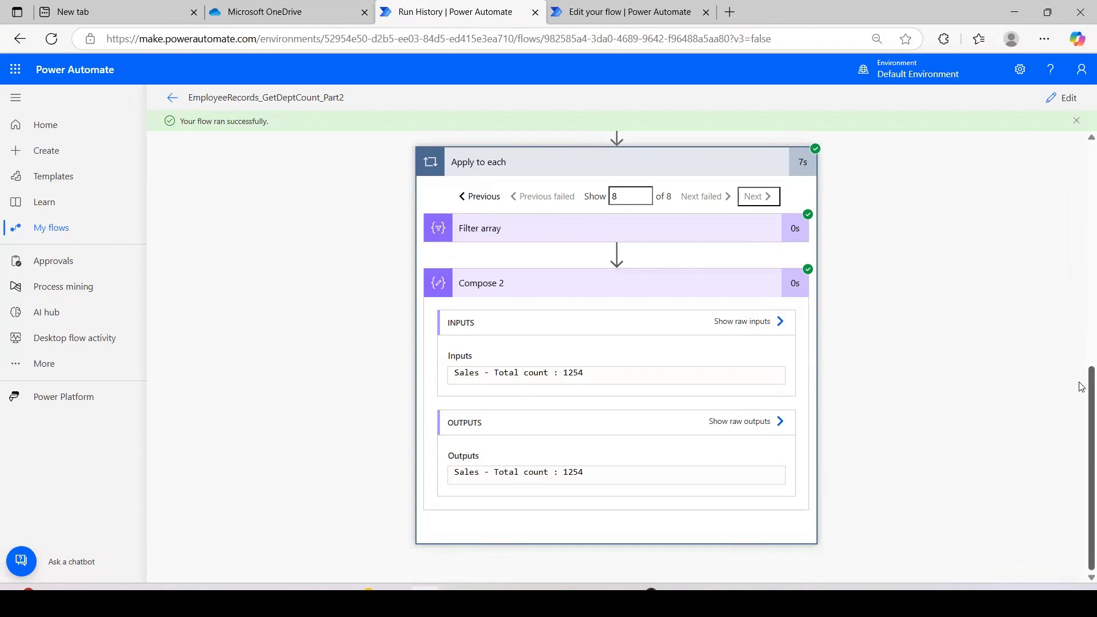
pyautogui.scroll(2, 1081, 386)
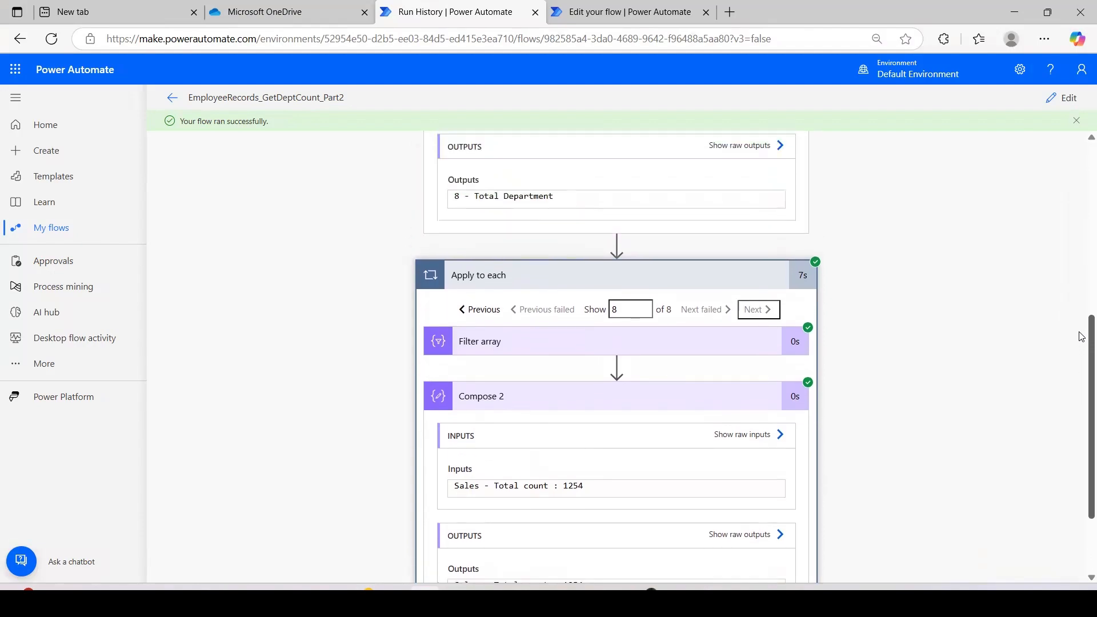
pyautogui.scroll(1, 1081, 331)
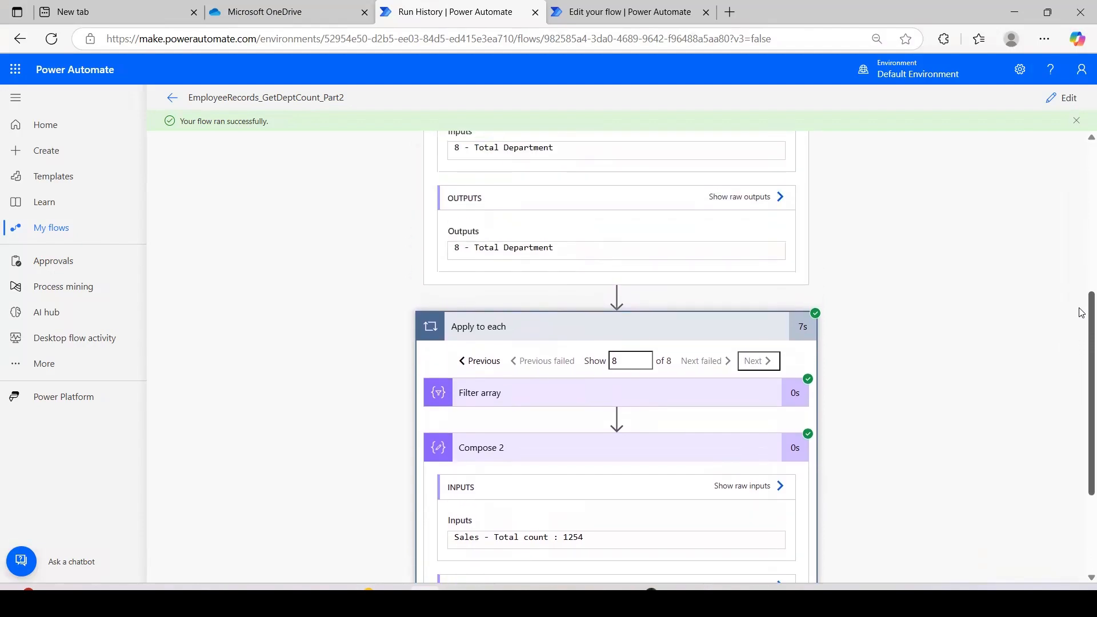
pyautogui.scroll(1, 1081, 312)
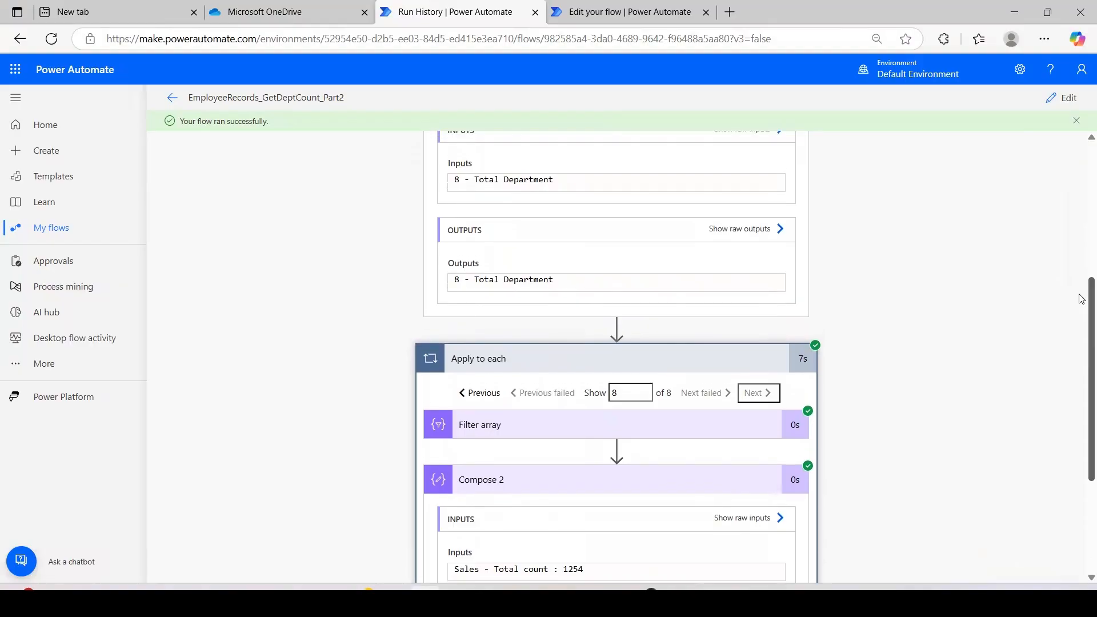
pyautogui.scroll(5, 1082, 299)
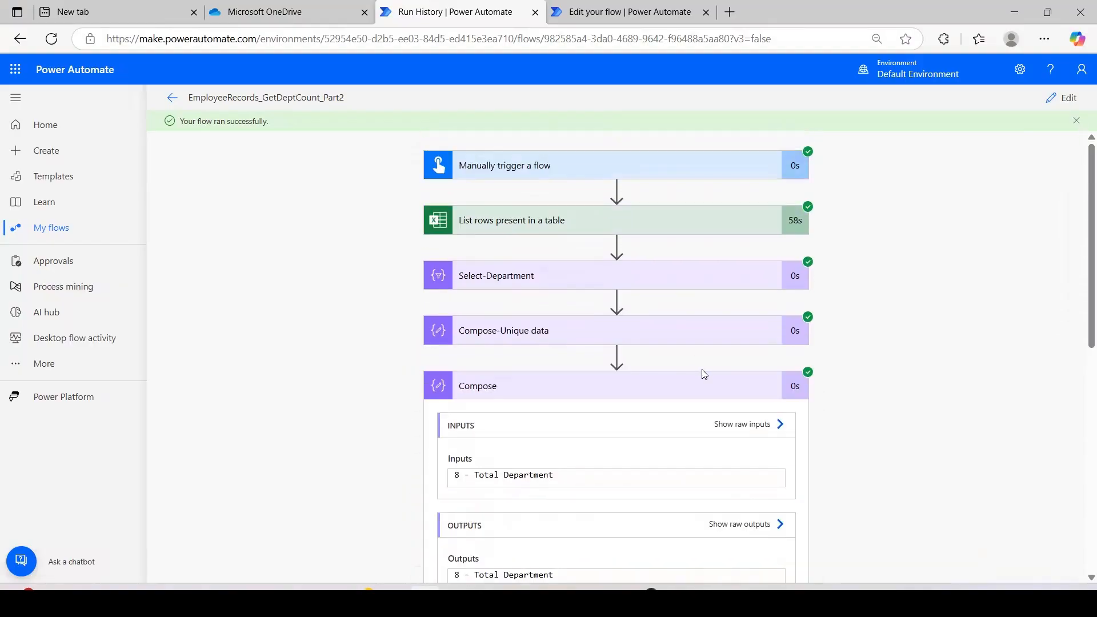
pyautogui.click(704, 384)
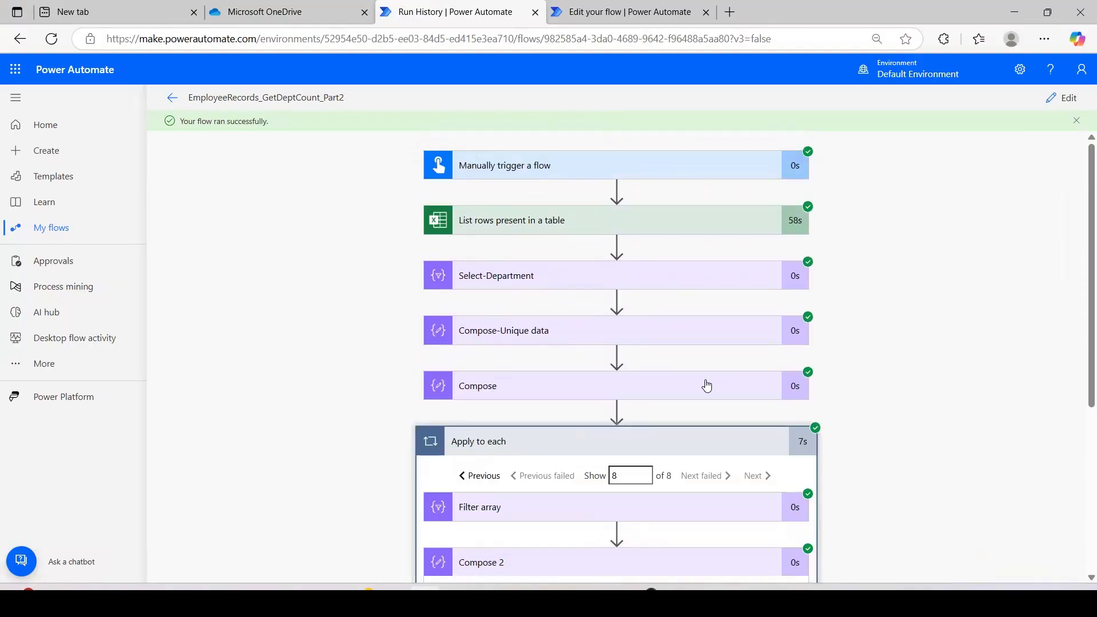
pyautogui.click(652, 451)
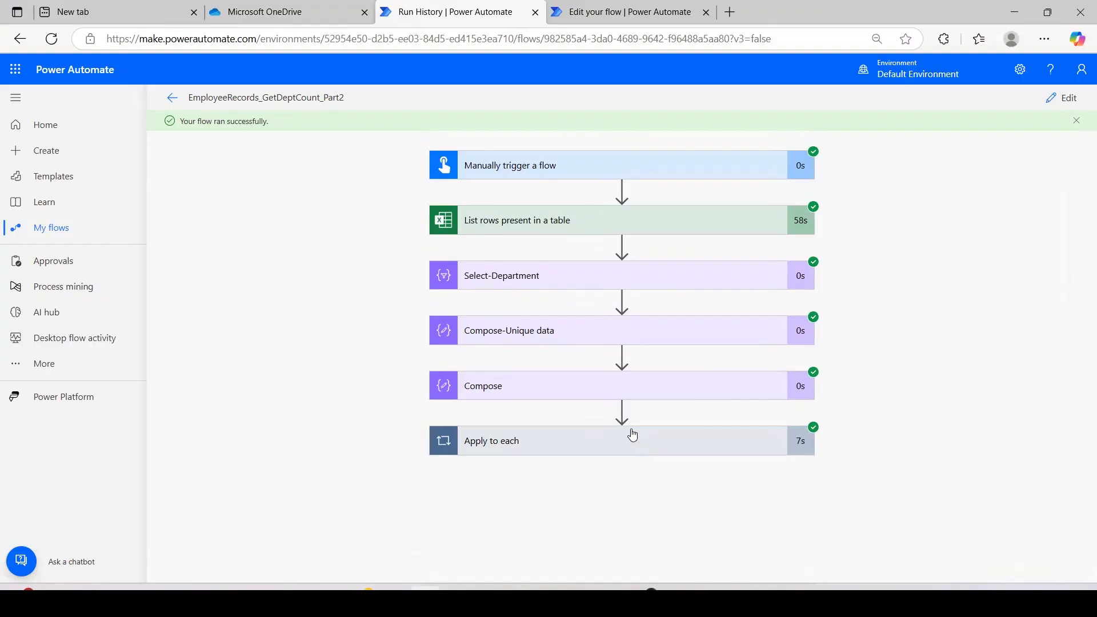
pyautogui.click(568, 285)
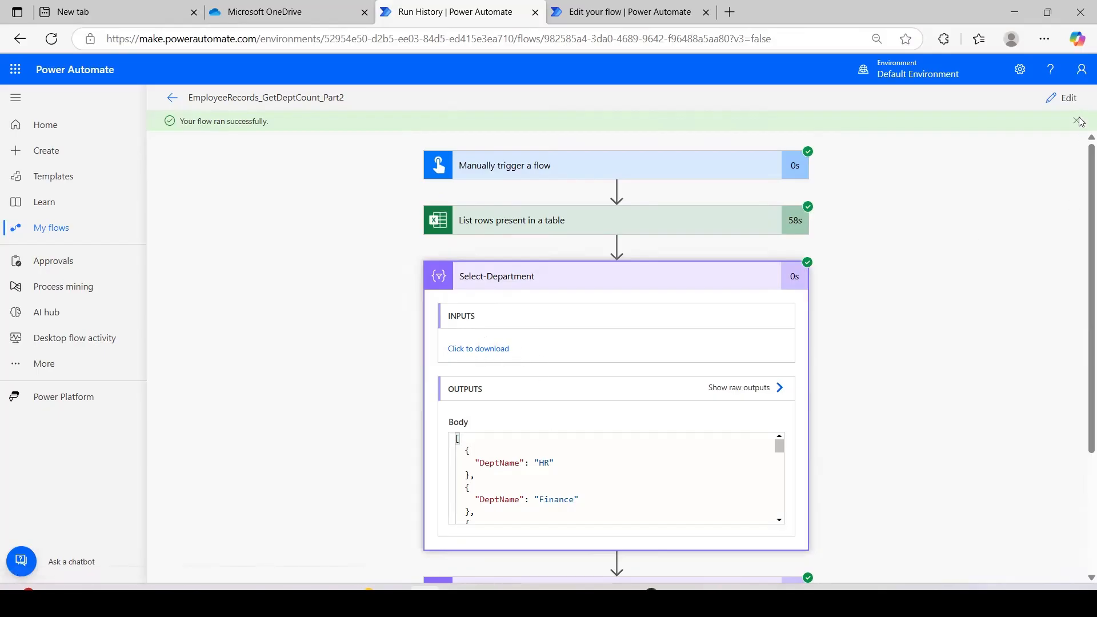
# Open the flow for editing and examine the DeptName key in Select-Department's map and its use in the Compose 2 inputs
pyautogui.click(1067, 99)
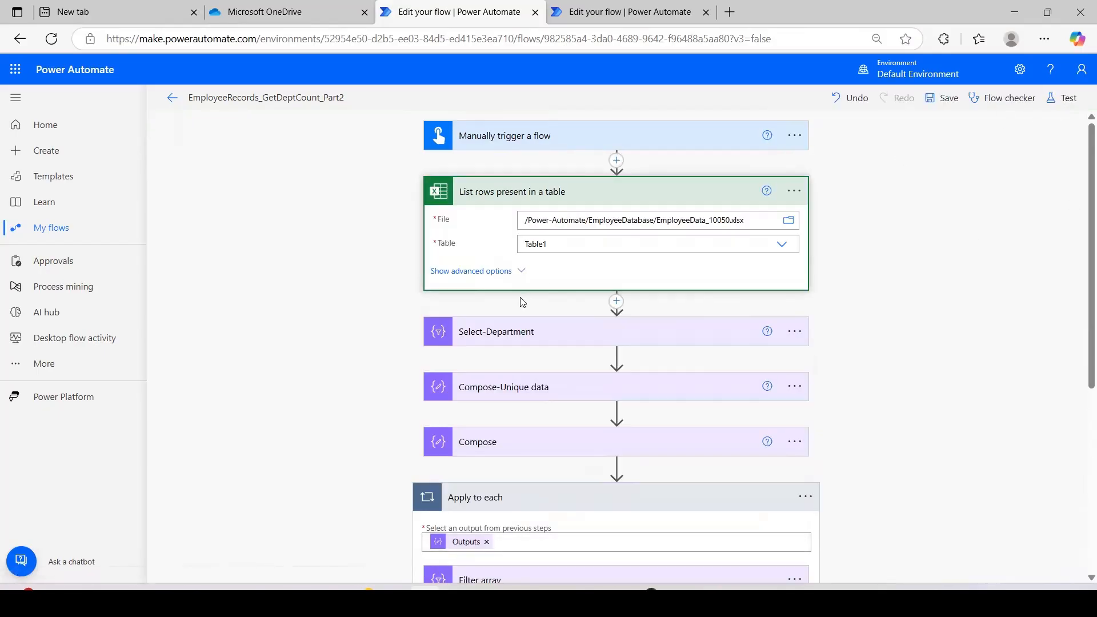
pyautogui.click(485, 342)
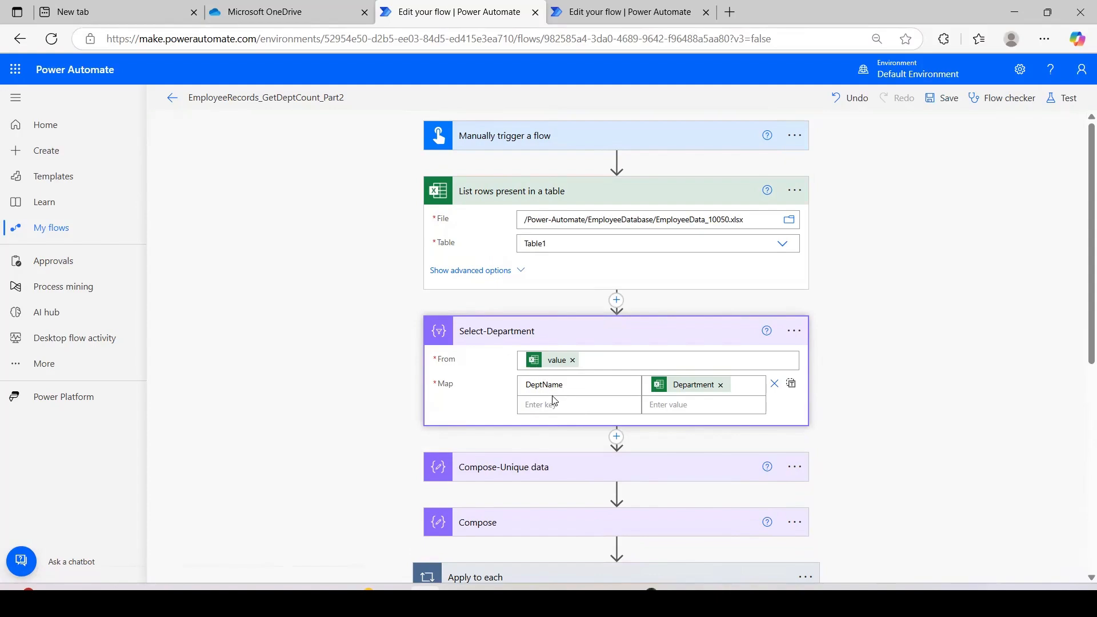
pyautogui.moveTo(560, 386); pyautogui.dragTo(517, 391)
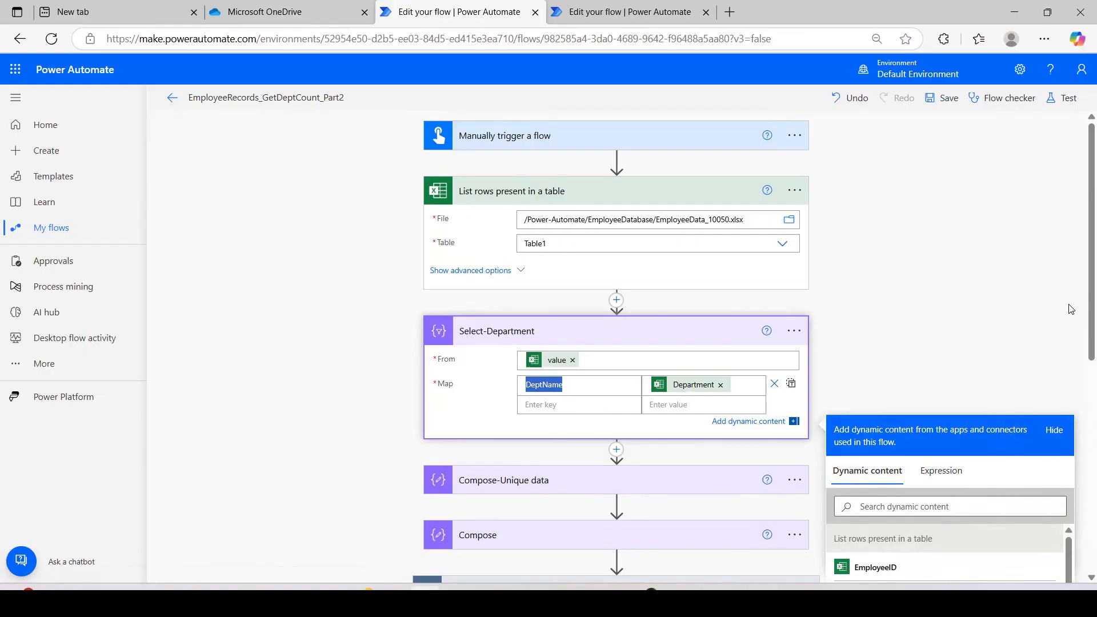
pyautogui.moveTo(1081, 272); pyautogui.dragTo(1081, 444)
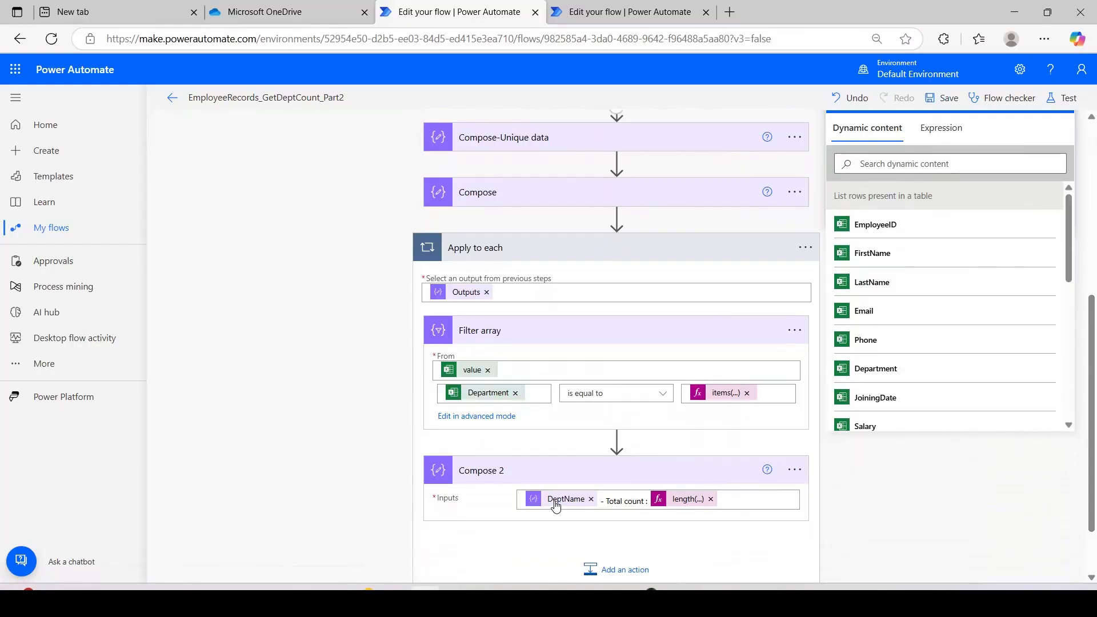
pyautogui.moveTo(555, 505)
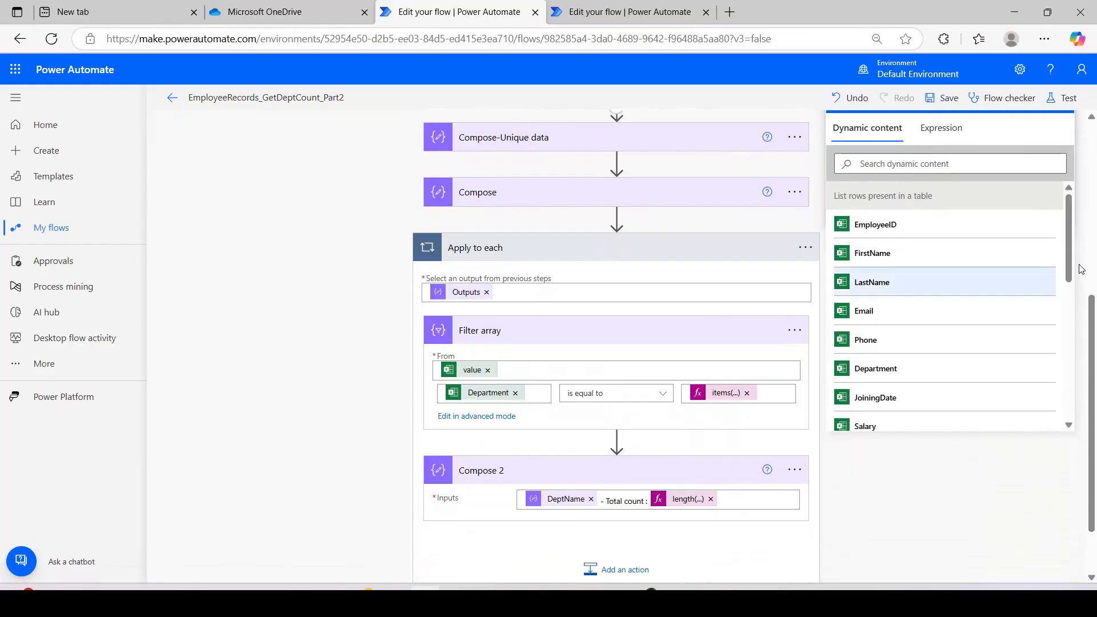
pyautogui.moveTo(1082, 349); pyautogui.dragTo(1082, 252)
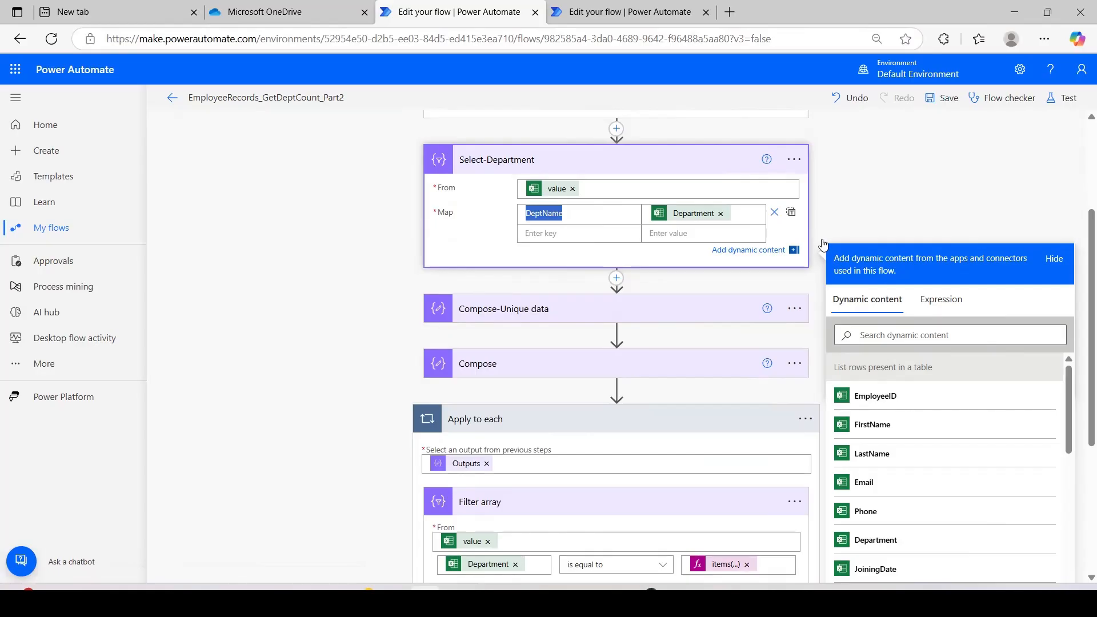
pyautogui.scroll(-1, 1082, 240)
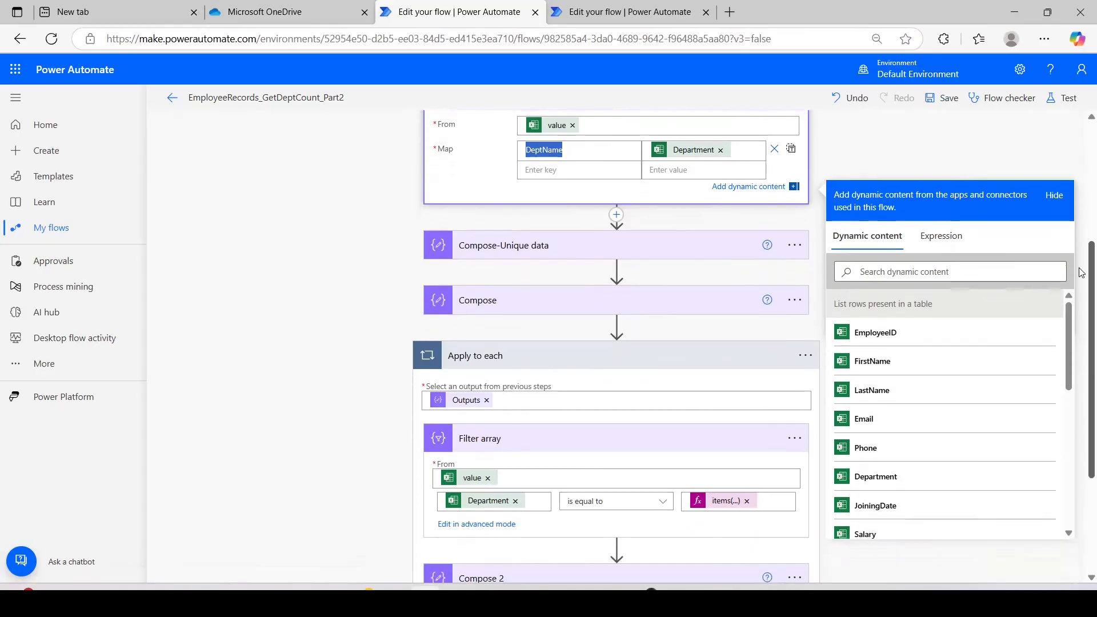
pyautogui.click(568, 151)
pyautogui.doubleClick(567, 151)
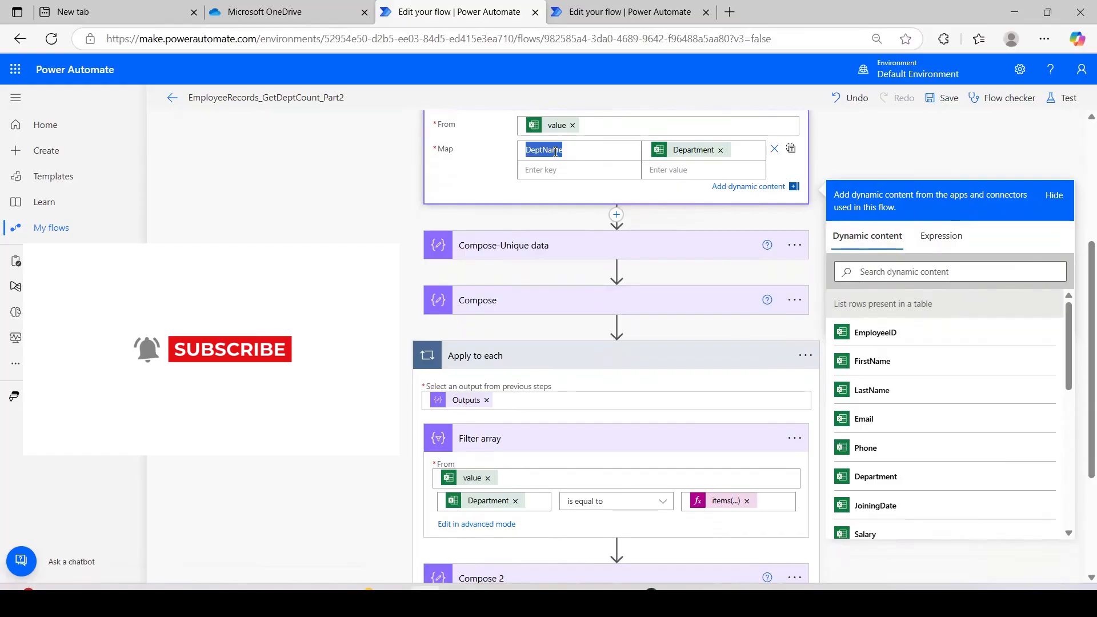
pyautogui.click(1081, 307)
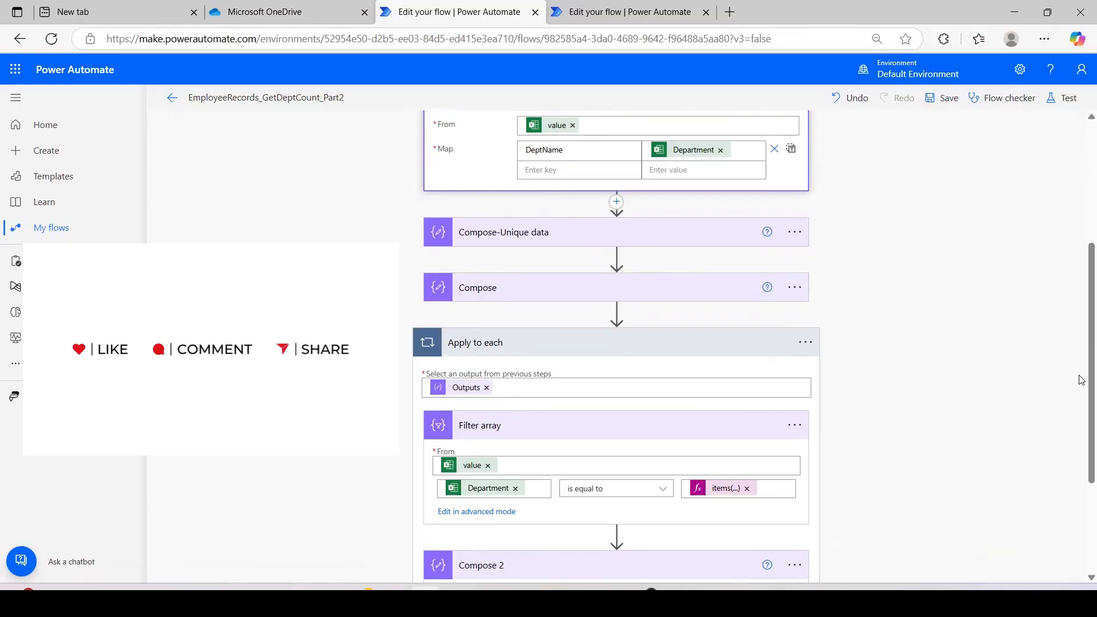
pyautogui.scroll(1, 1082, 376)
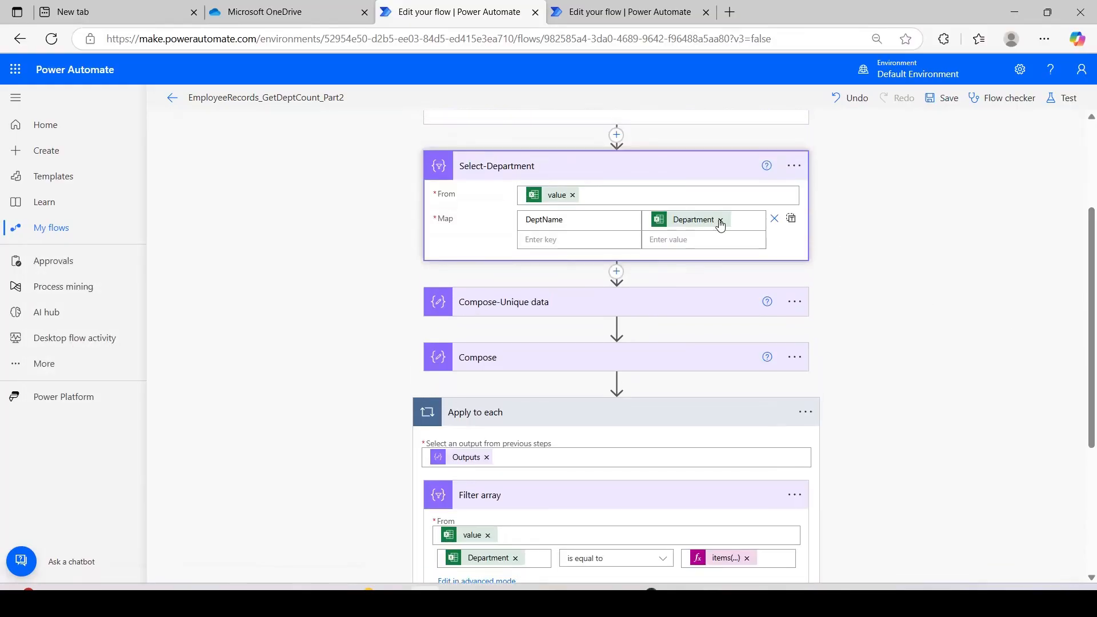
# Expand Compose-Unique data and review its union expression, the Filter array condition and the Compose 2 inputs inside Apply to each
pyautogui.click(559, 304)
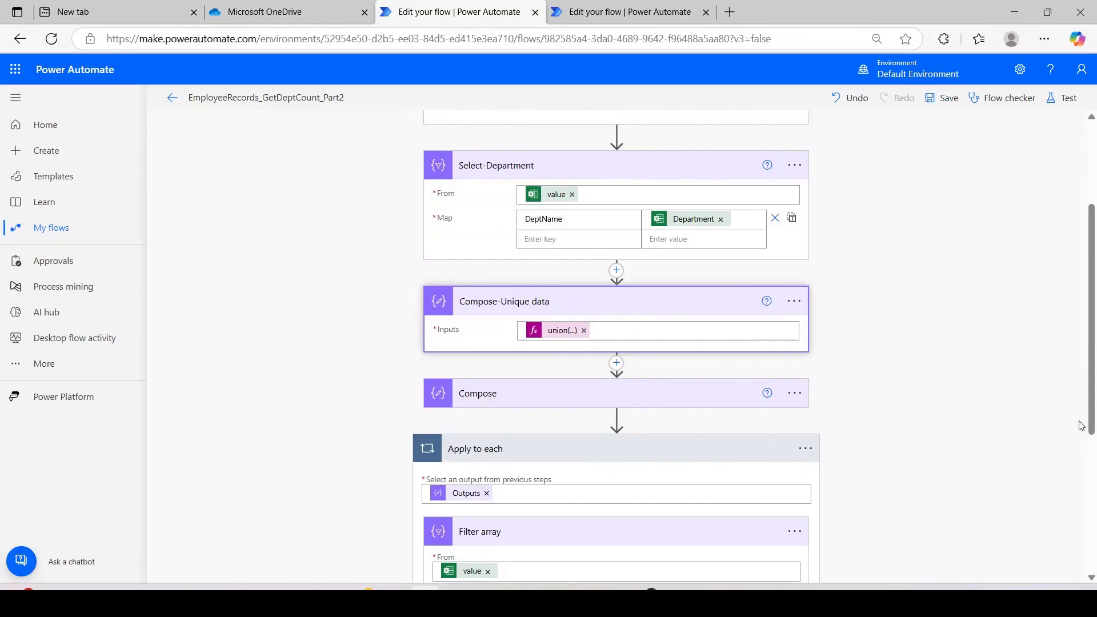
pyautogui.scroll(-1, 1082, 407)
pyautogui.scroll(-3, 1082, 407)
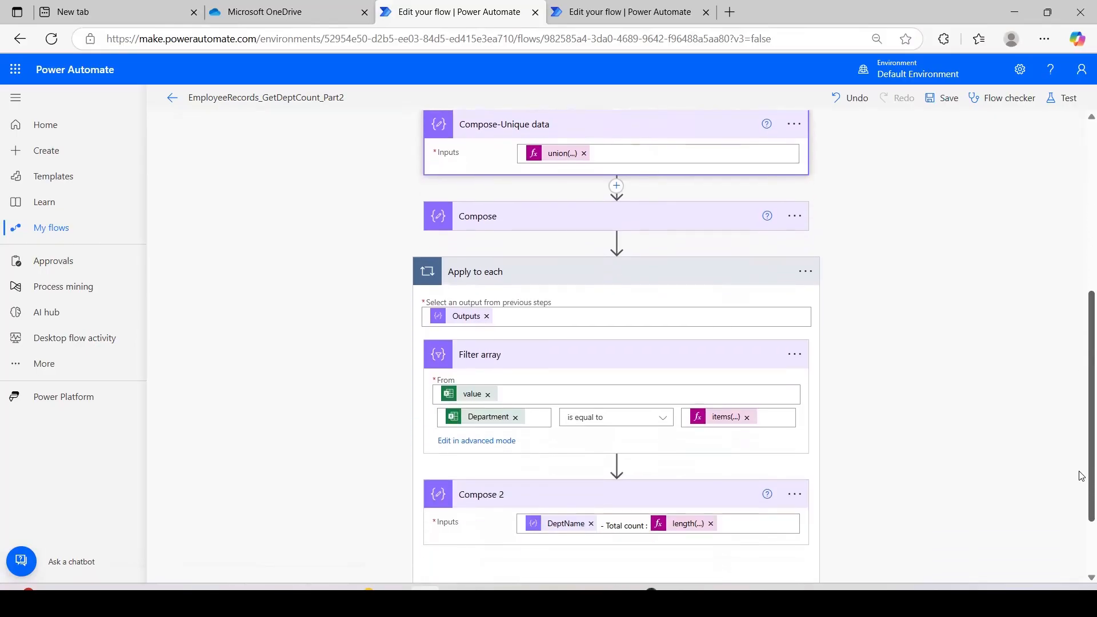
pyautogui.scroll(4, 1081, 382)
pyautogui.scroll(-3, 1081, 388)
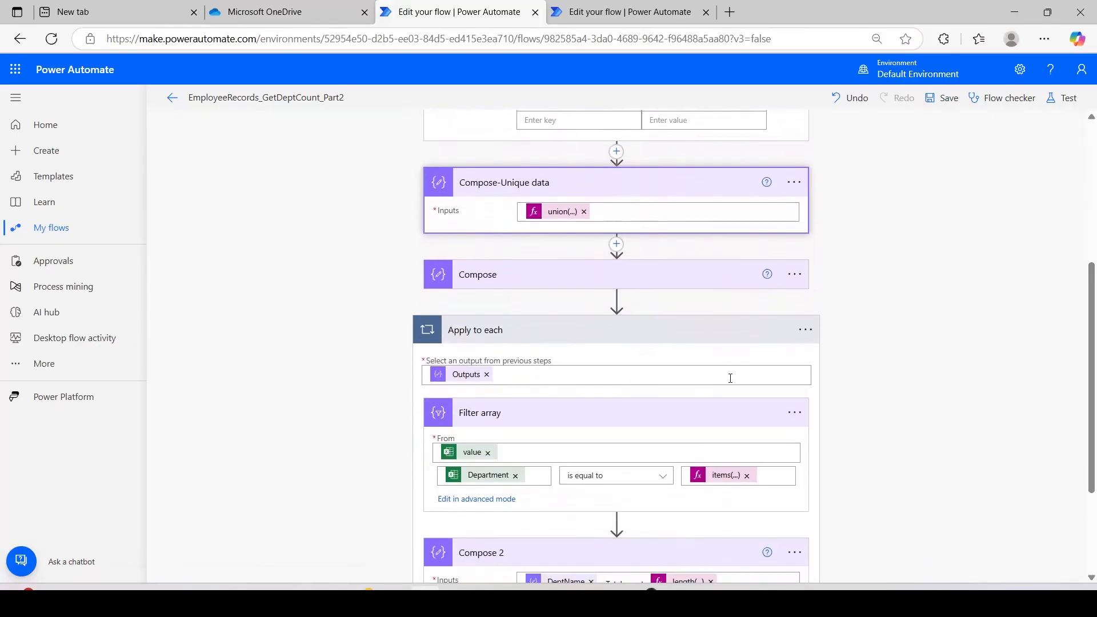
pyautogui.click(500, 417)
pyautogui.click(500, 418)
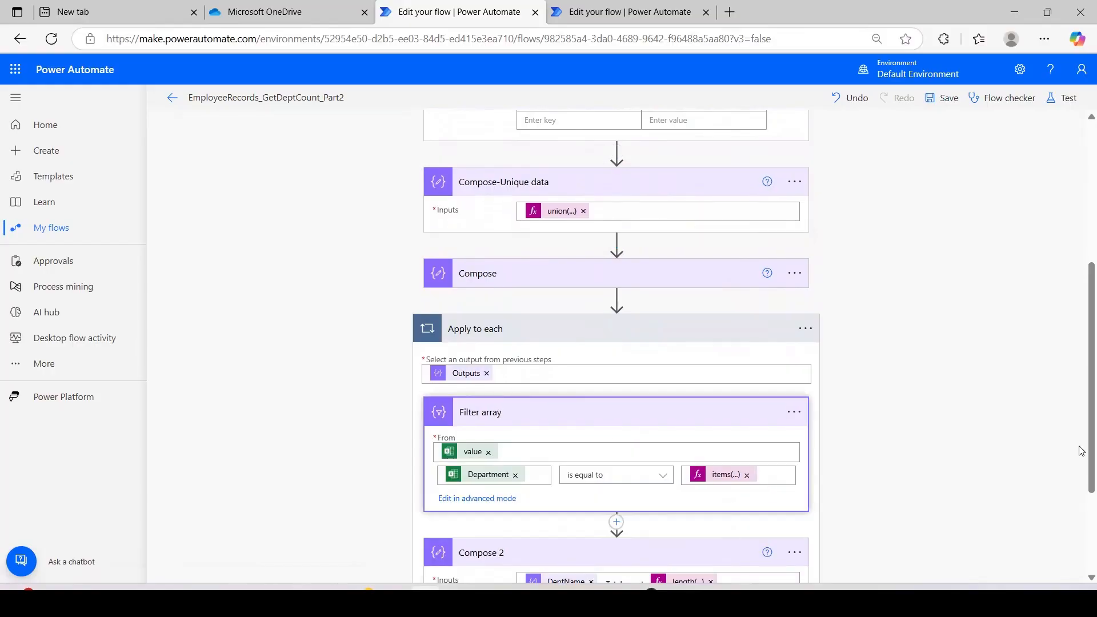
pyautogui.scroll(-3, 1082, 449)
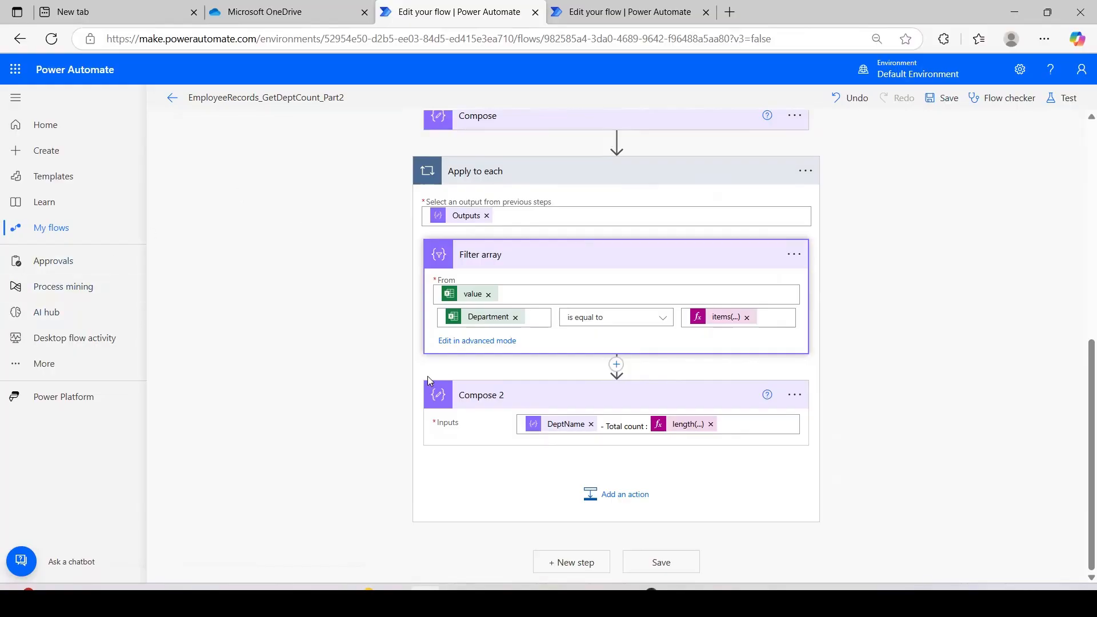
pyautogui.moveTo(1083, 407); pyautogui.dragTo(1081, 127)
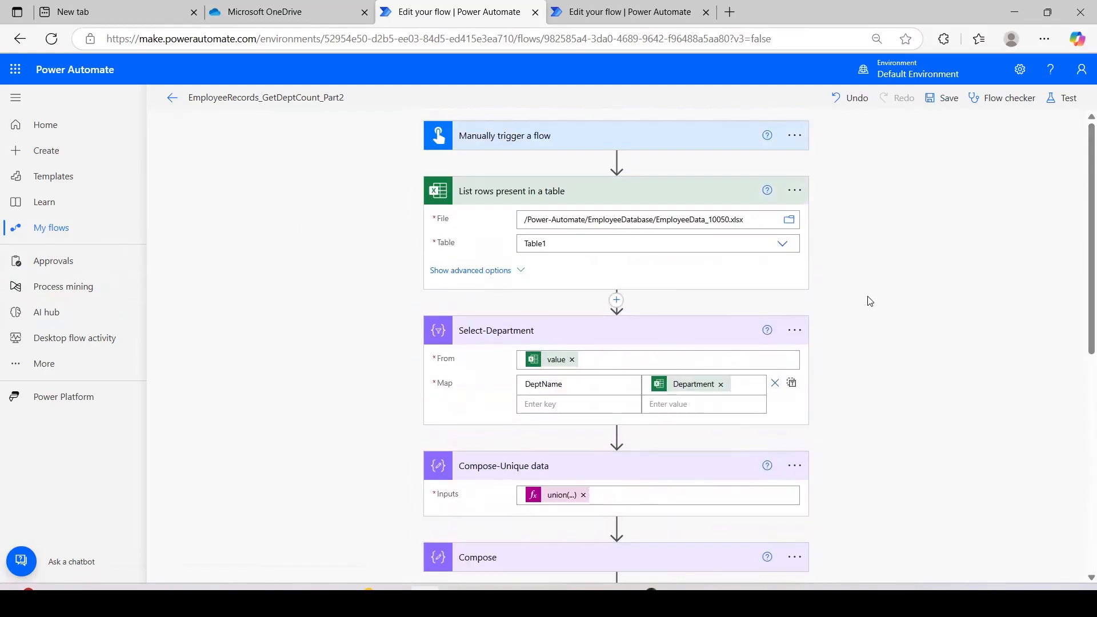